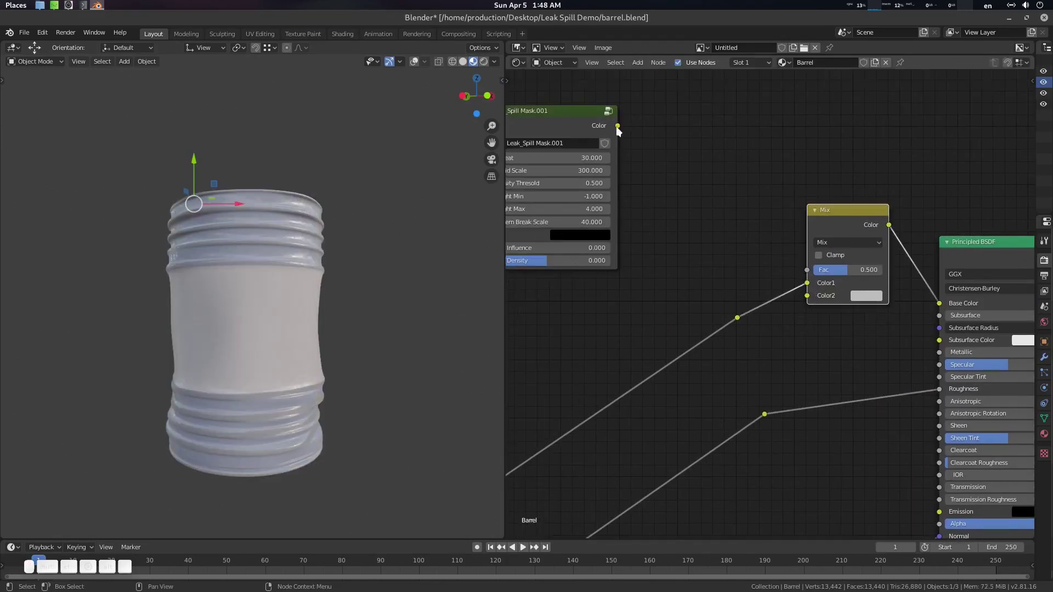
Connect the Leak_Spill Mask.001 Color output to the Mix node's factor and set the node's Color2 to a very dark green.
drag(617, 126, 806, 269)
click(866, 295)
click(856, 178)
drag(949, 182, 949, 204)
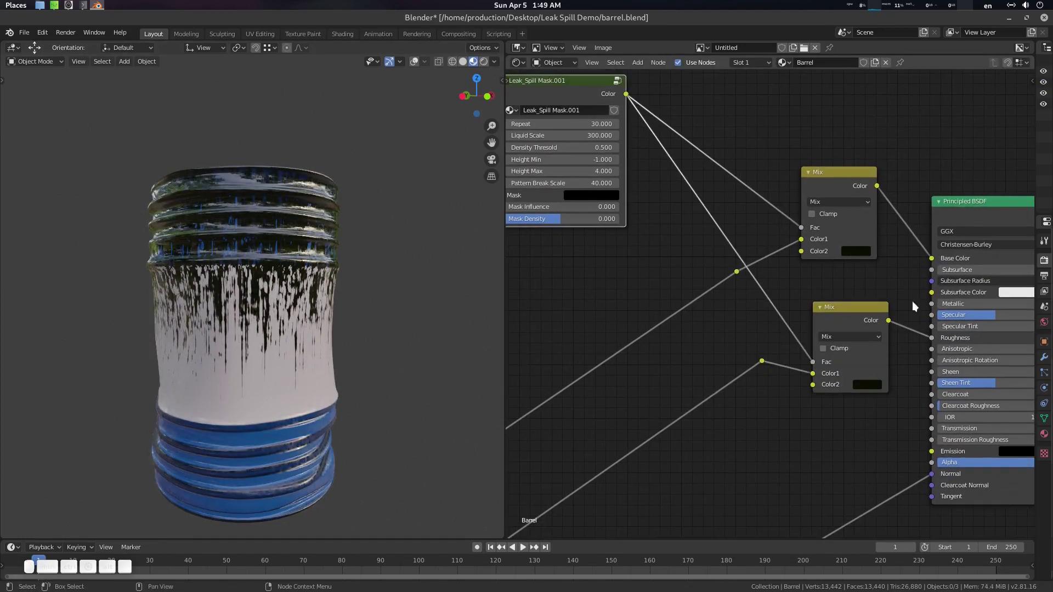
click(867, 384)
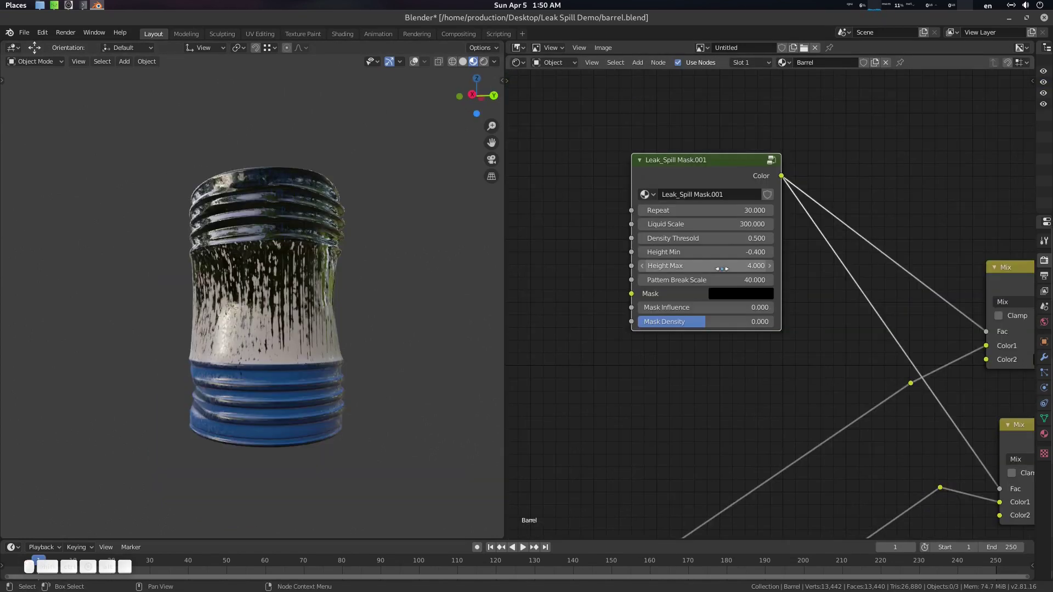
Adjust Height Min and Height Max on the Leak_Spill Mask.001 node to change how far the leaks run down the barrel.
mouse_move(702, 265)
mouse_down()
mouse_move(735, 265)
mouse_move(700, 253)
mouse_up()
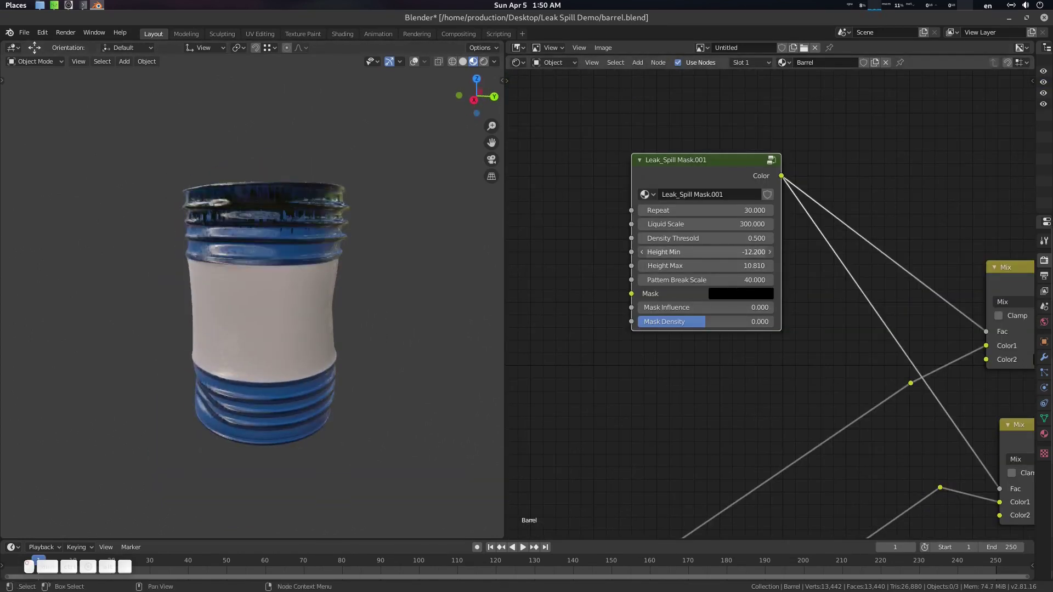
drag(762, 266, 828, 265)
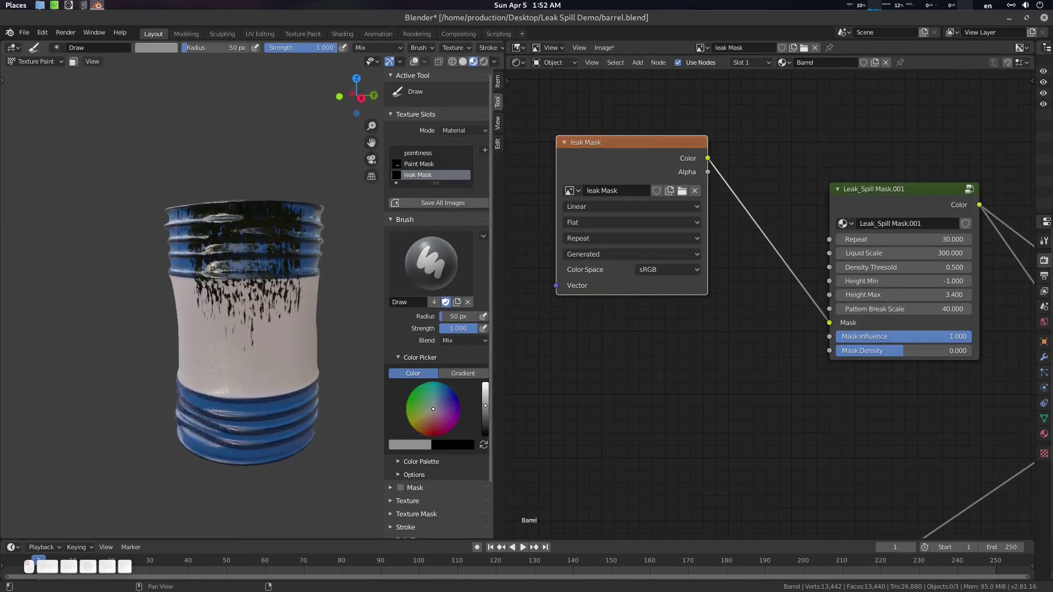
Set the texture paint brush colour to white and fine-tune the Leak_Spill Mask.001 node's Mask Density.
drag(485, 406, 486, 383)
key(x)
key(x)
middle_drag(277, 313, 225, 368)
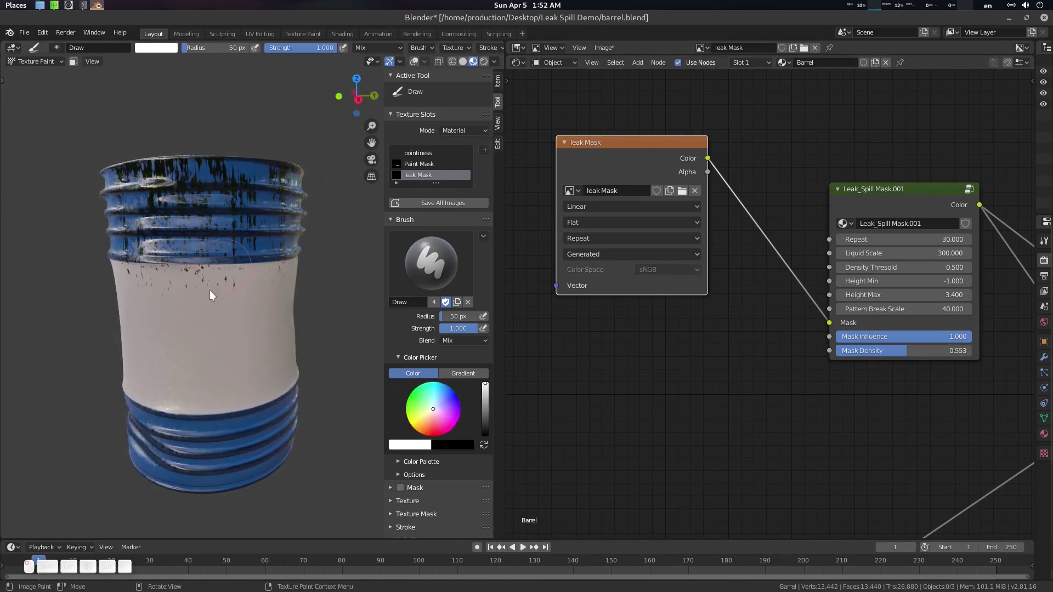
drag(900, 351, 905, 352)
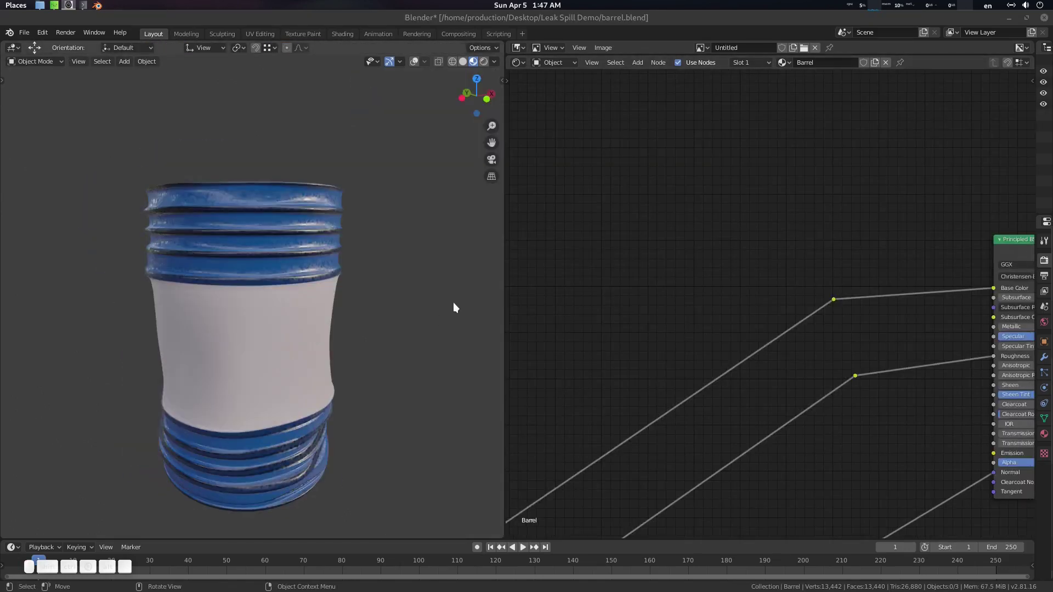
Append the Leak_Spill Mask material from Leak Spill Mask.blend into the barrel scene.
click(390, 263)
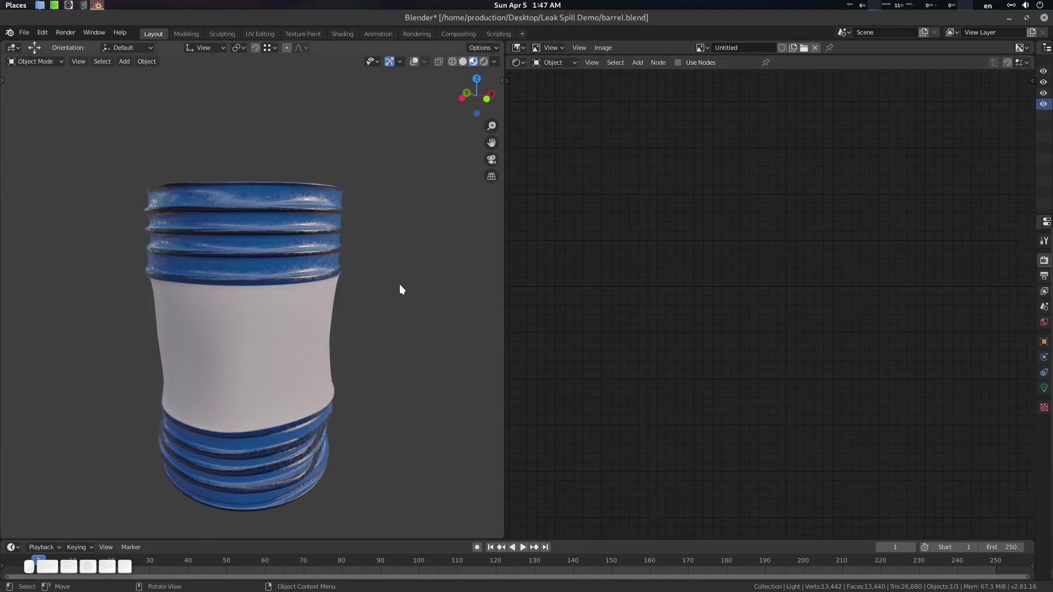
key(F4)
click(411, 263)
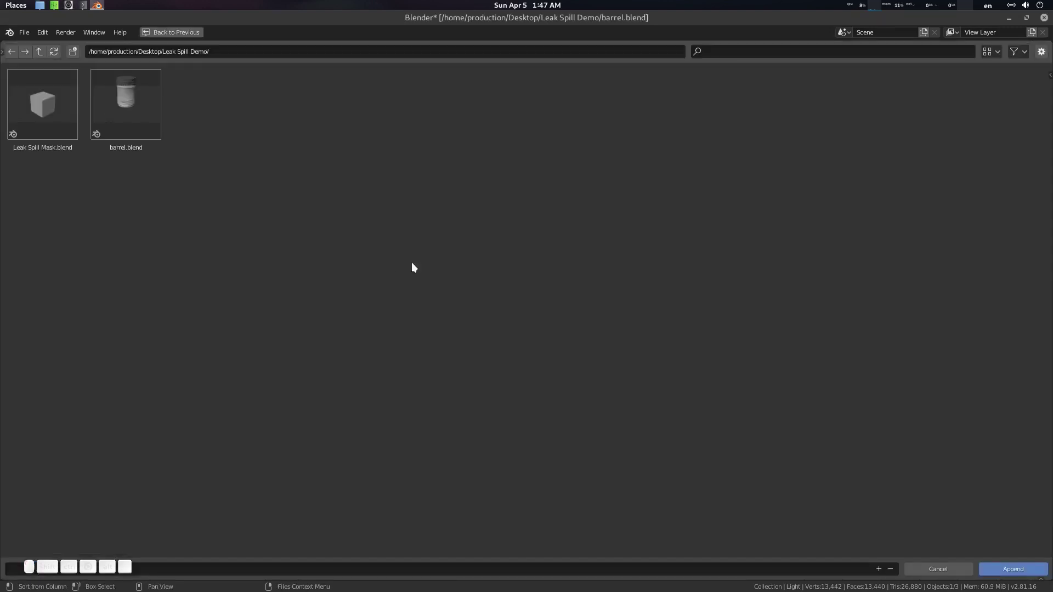
double_click(35, 124)
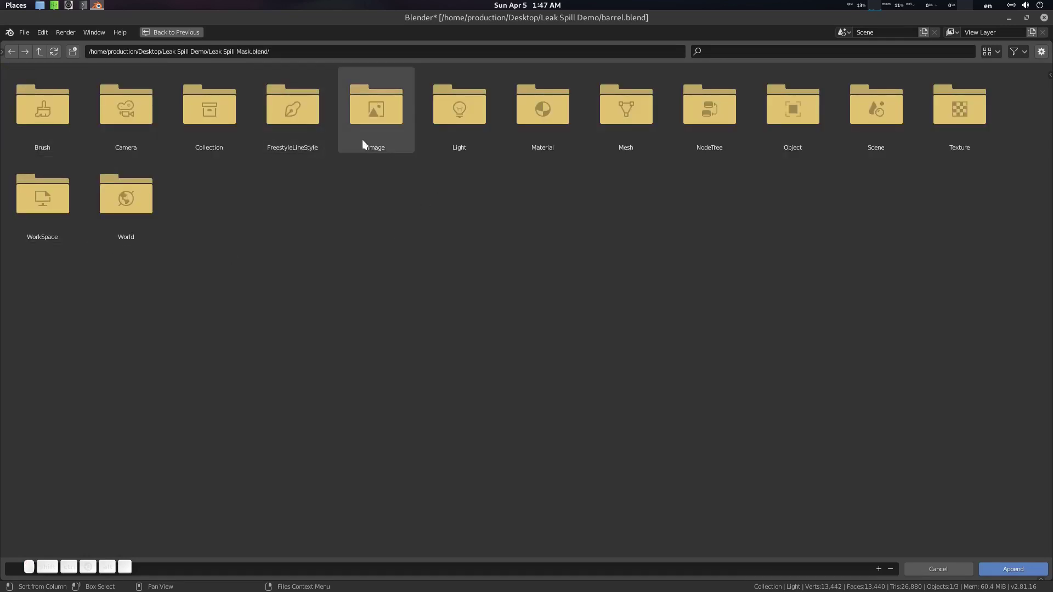
double_click(547, 118)
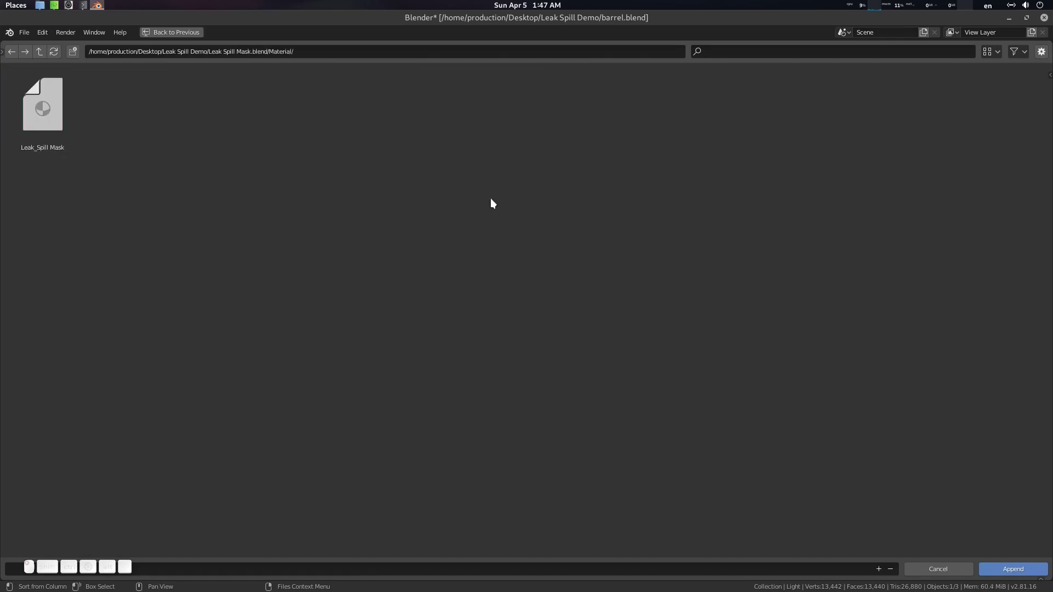
double_click(57, 123)
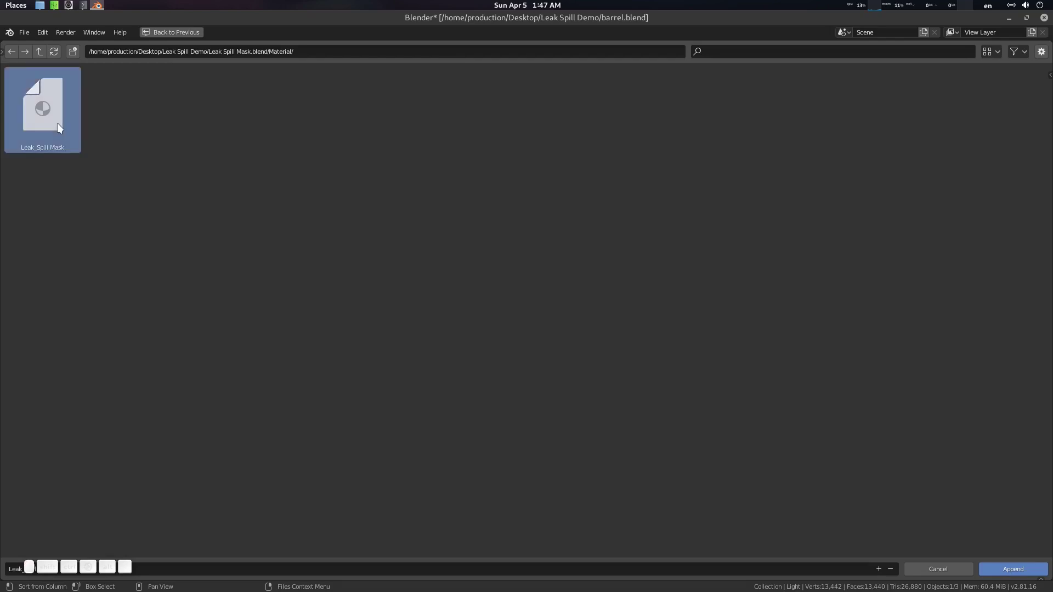
Select the barrel and add the Leak_Spill Mask group node to empty space in its material's node tree.
click(336, 272)
middle_drag(676, 326, 757, 264)
scroll(437, 319, down, 1)
middle_drag(363, 308, 360, 308)
middle_drag(615, 292, 449, 407)
middle_drag(755, 278, 816, 259)
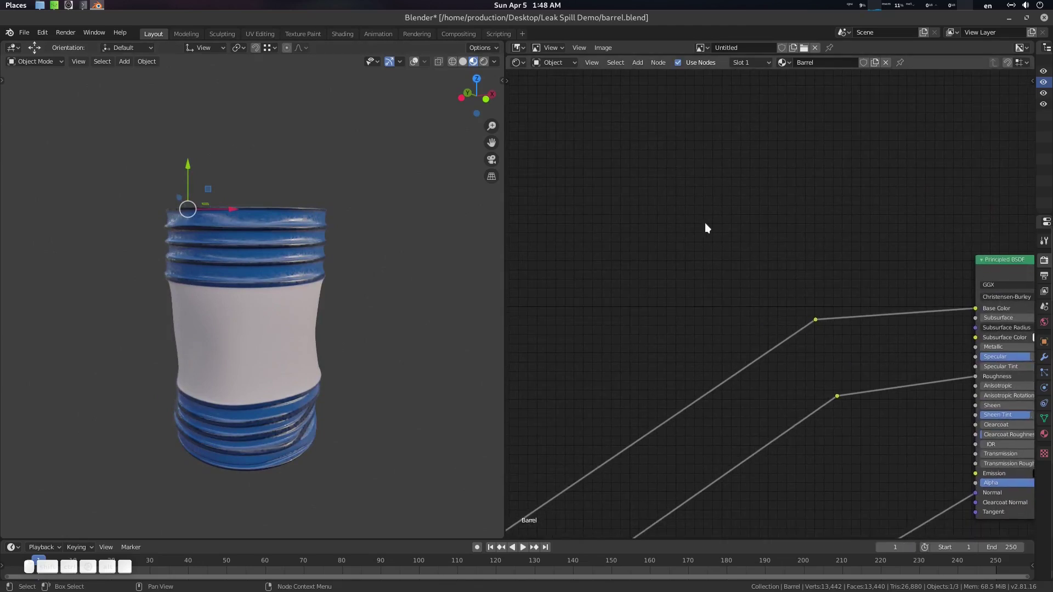
middle_drag(668, 239, 674, 233)
key(shift+a)
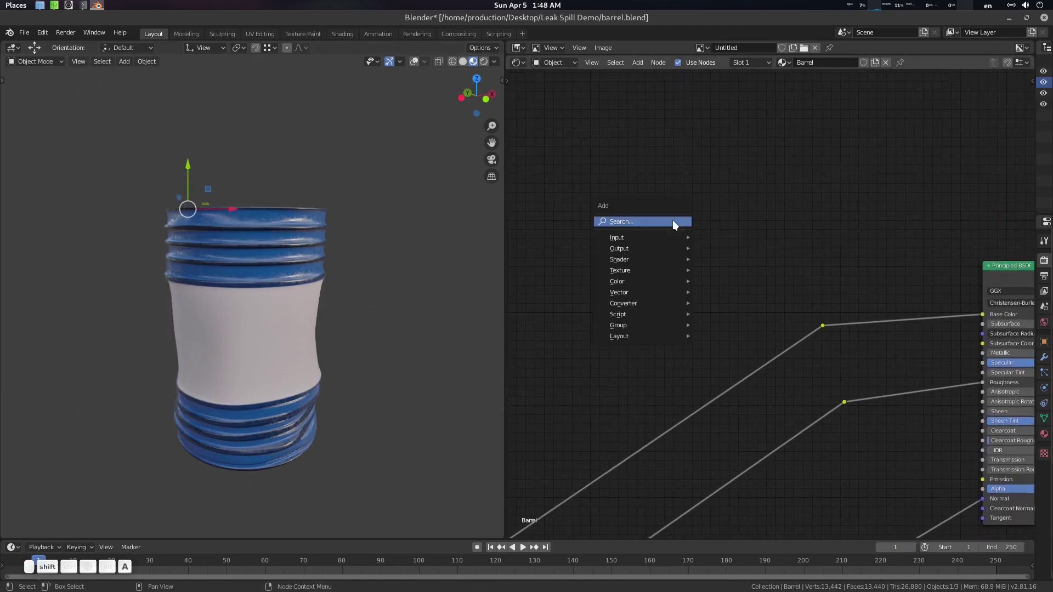
click(672, 219)
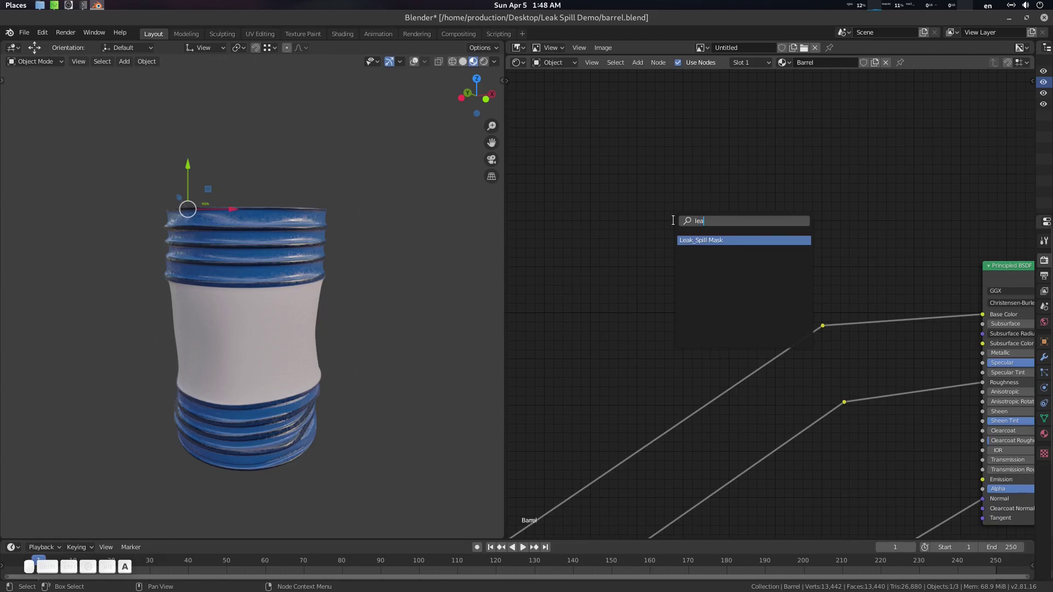
text(lea)
key(Return)
click(619, 159)
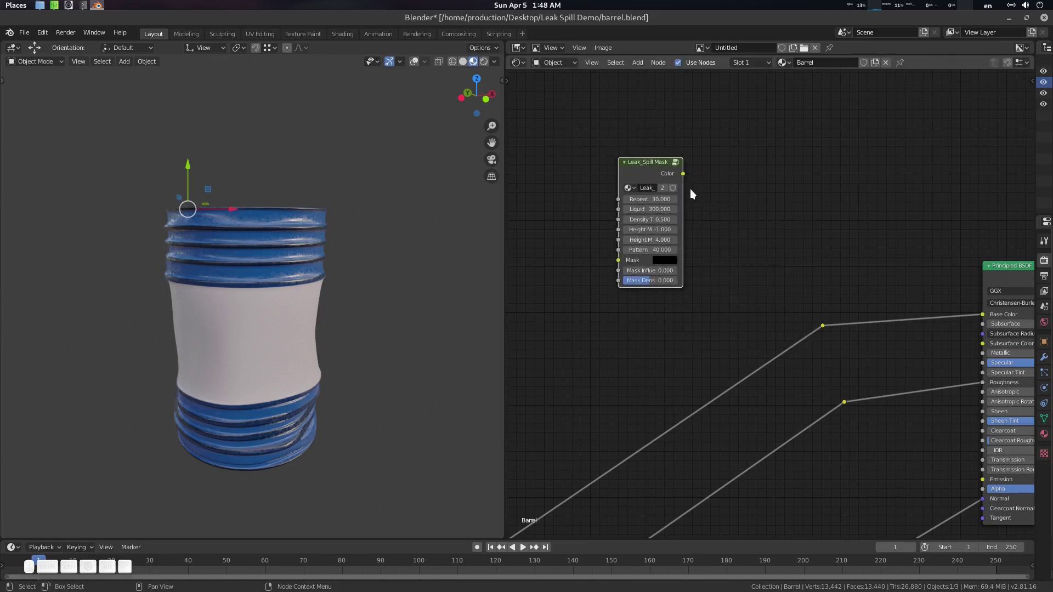
Widen the Leak_Spill Mask group node until its labels are readable and make its node group single-user.
drag(683, 186, 726, 187)
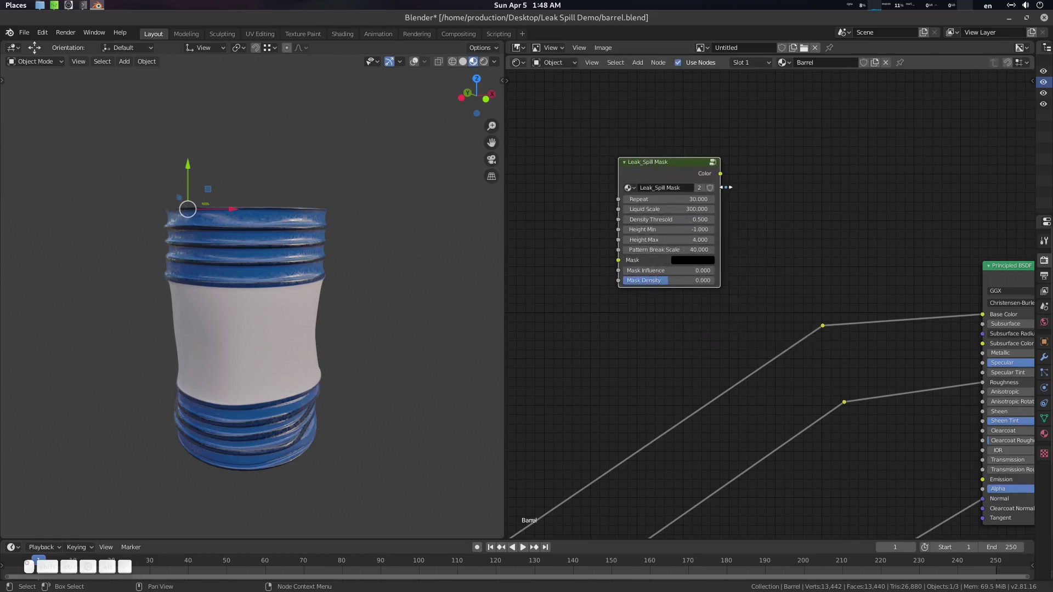
click(706, 188)
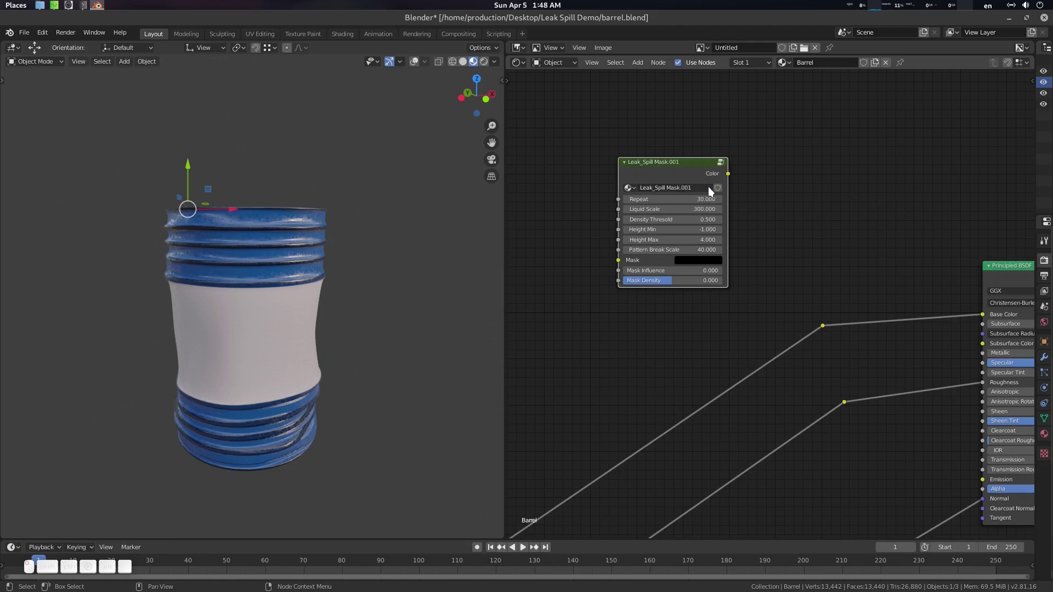
scroll(763, 209, up, 2)
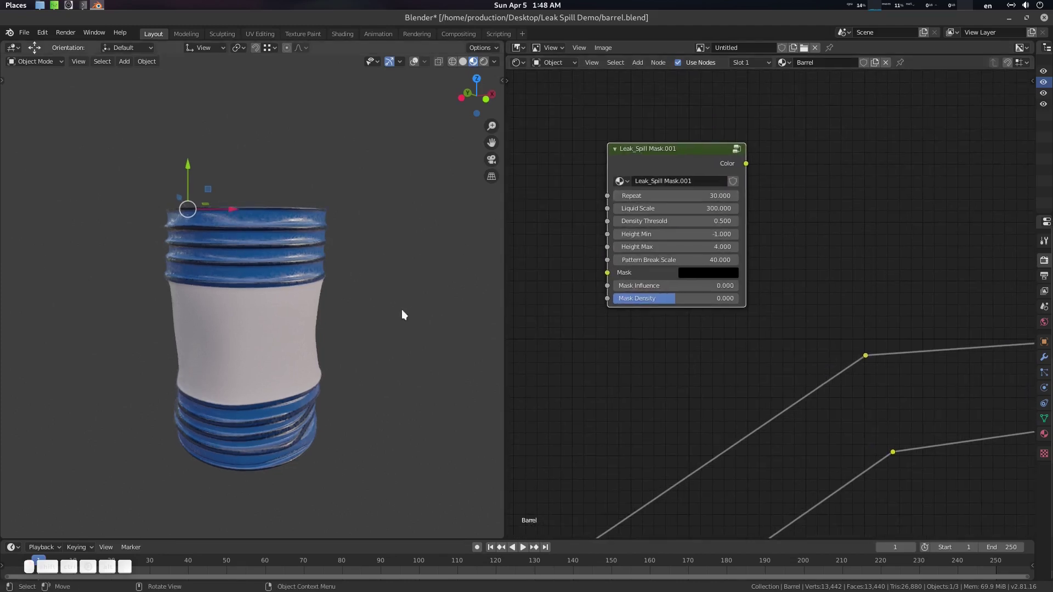
middle_drag(777, 151, 765, 143)
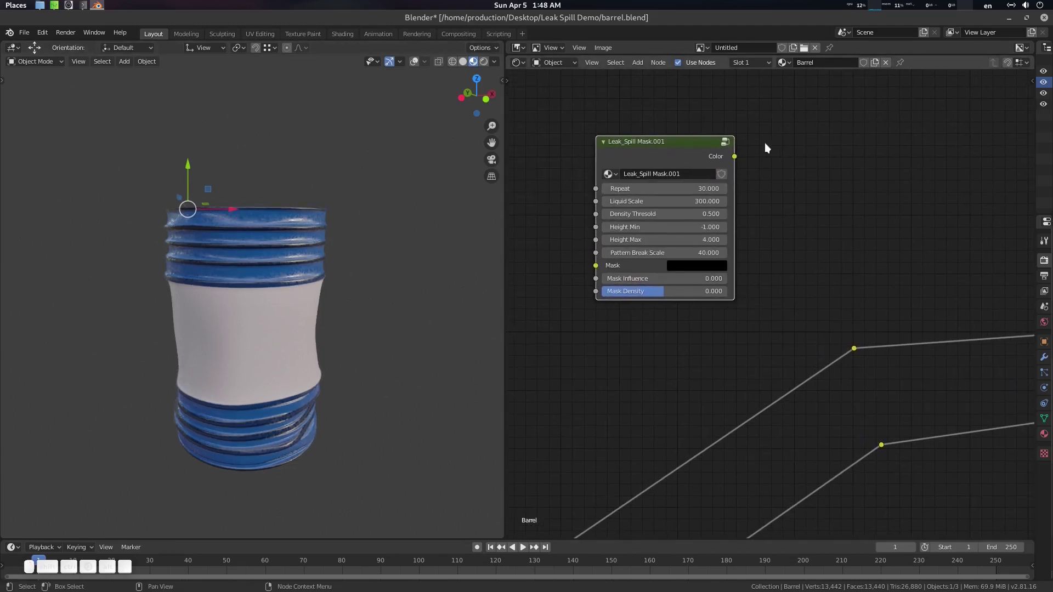
Preview the Leak_Spill Mask.001 node's output on the barrel, and return the preview to the Principled BSDF.
ctrl+shift+click(680, 142)
middle_drag(256, 302, 256, 317)
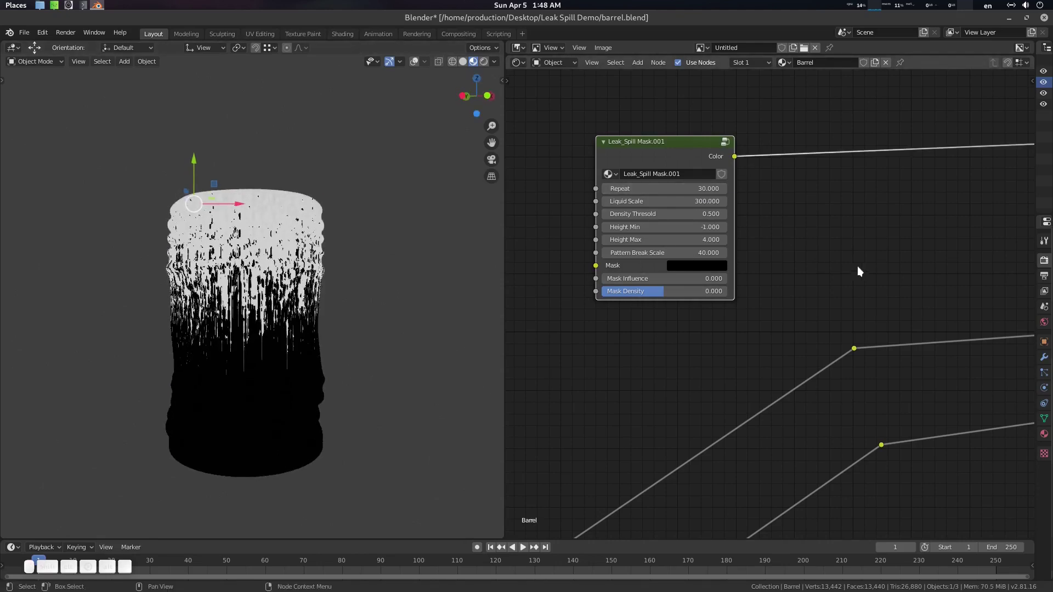
middle_drag(1019, 370, 894, 293)
middle_drag(828, 270, 848, 302)
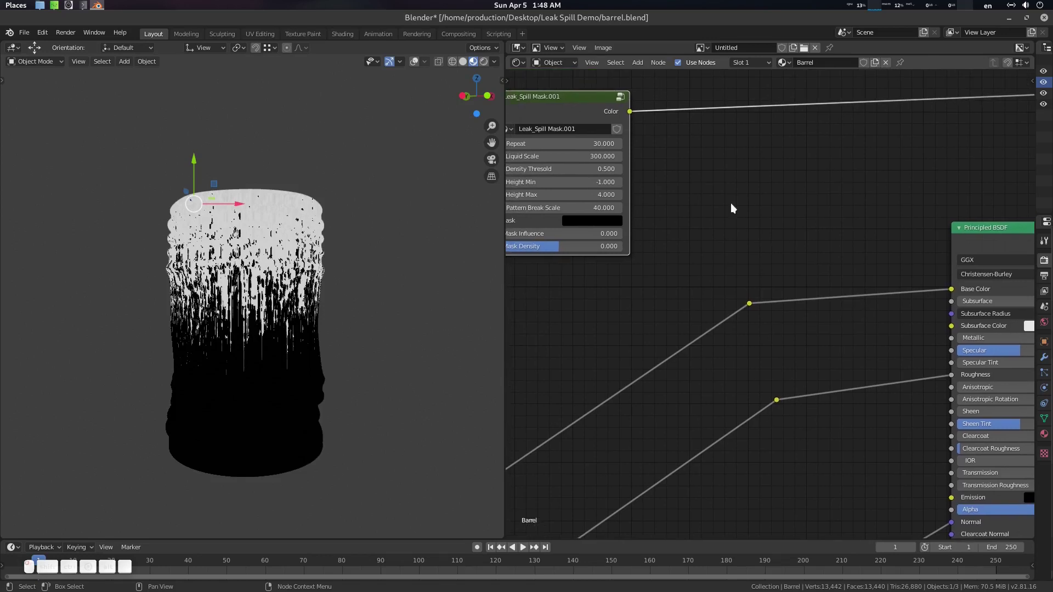
click(732, 204)
middle_drag(802, 233, 800, 230)
middle_drag(990, 232, 906, 215)
ctrl+shift+click(909, 212)
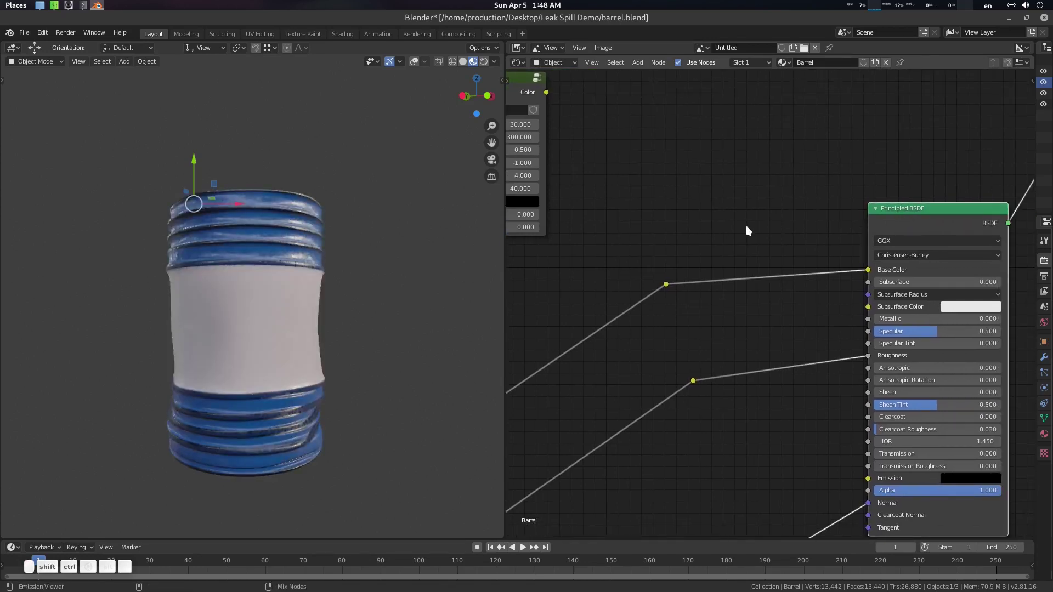
Insert a Mix node on the link into Base Color and drive its factor with the Leak_Spill Mask.001 Color output.
middle_drag(695, 187, 750, 206)
click(749, 188)
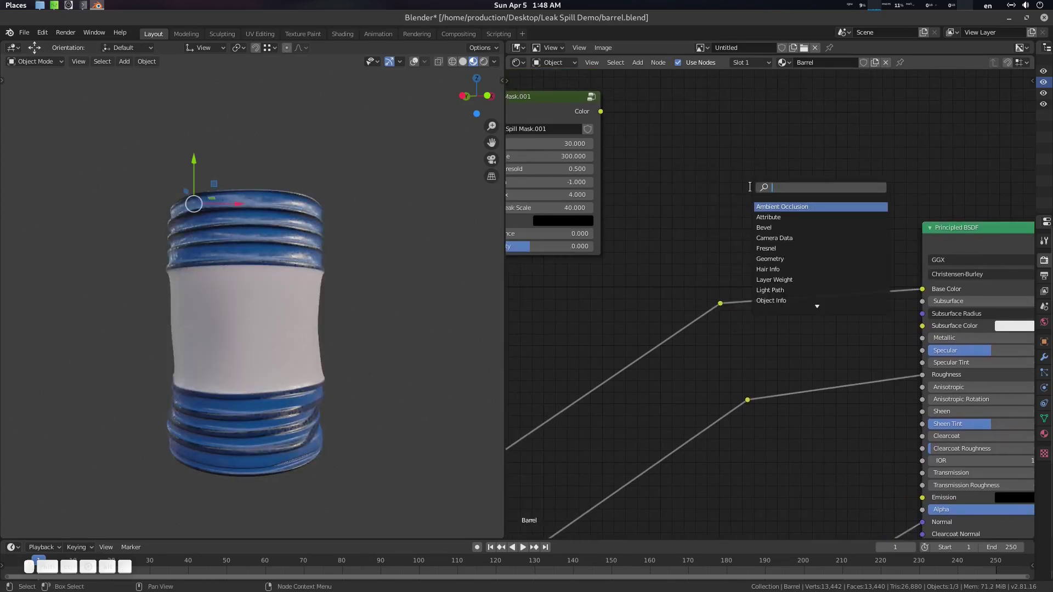
key(Down)
key(Return)
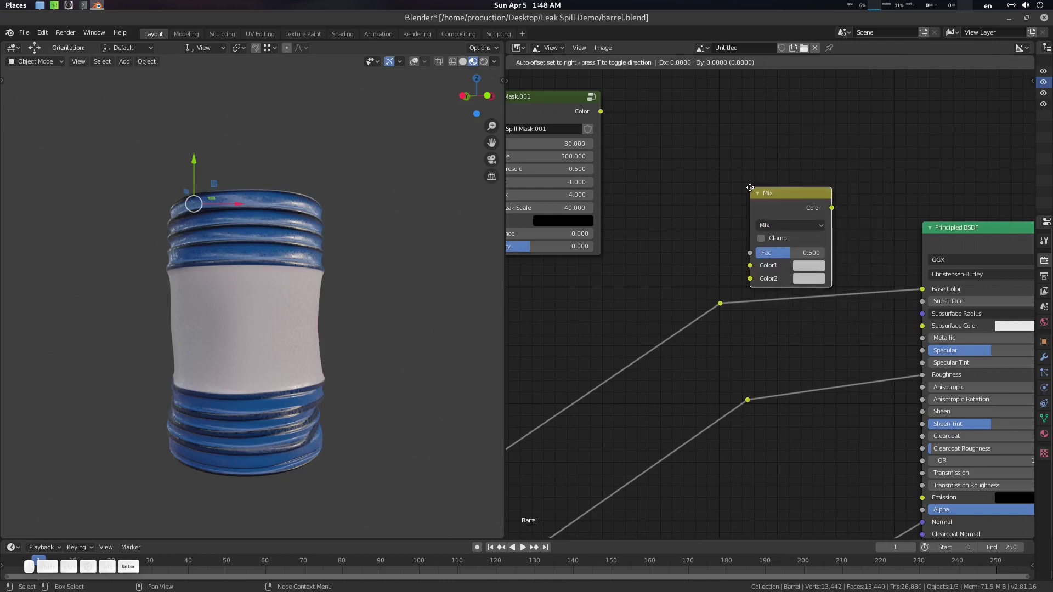
click(827, 231)
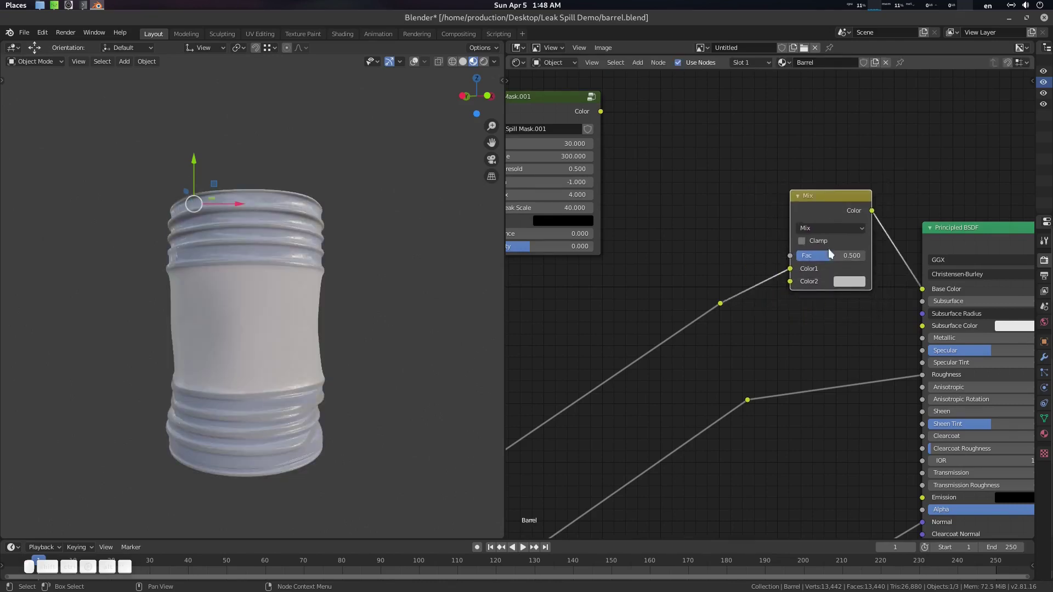
middle_drag(638, 112, 655, 126)
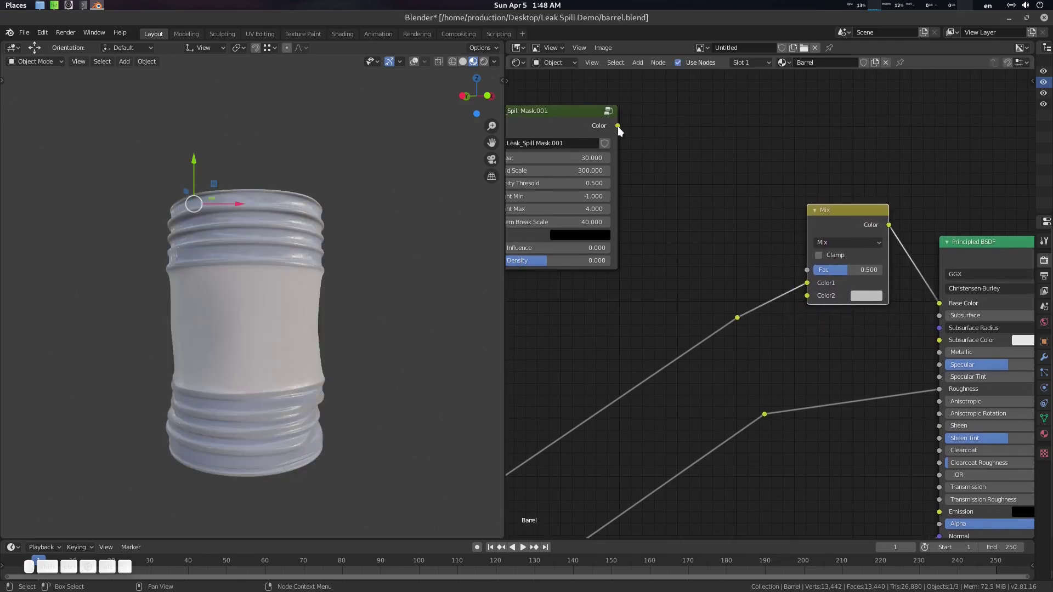
mouse_move(618, 126)
mouse_down()
mouse_move(696, 90)
mouse_move(776, 253)
mouse_move(807, 269)
mouse_up()
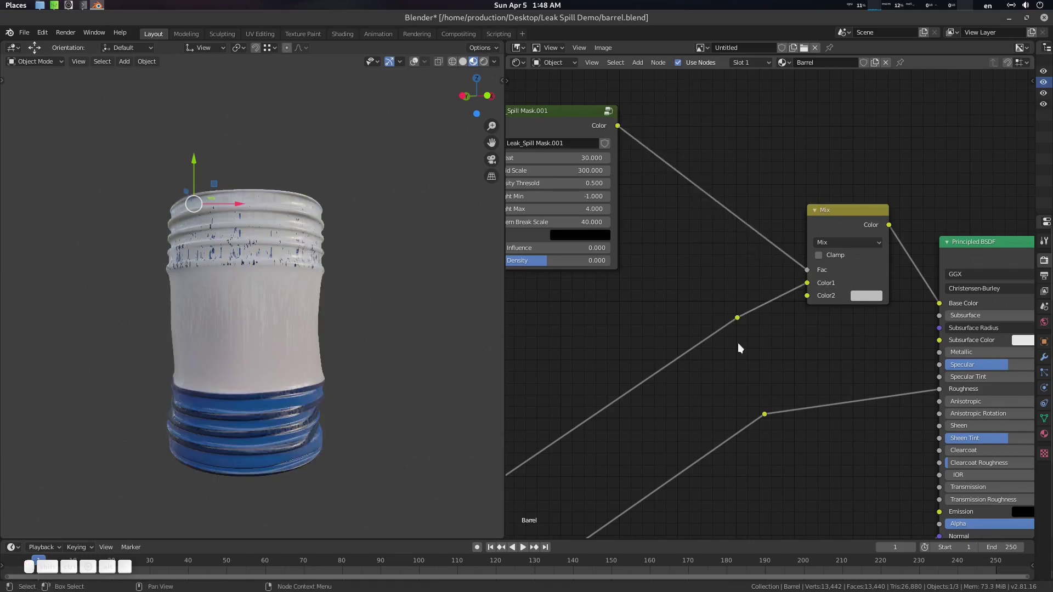
Set the Mix node's Color2 to a very dark green with hue 0.218, saturation 1.000 and value 0.051.
click(864, 296)
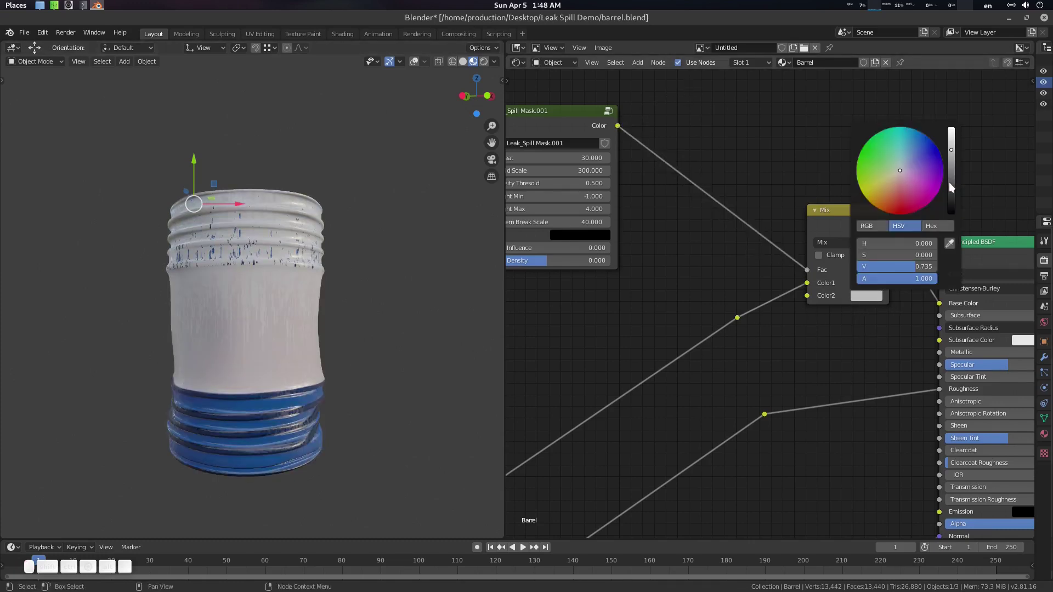
drag(948, 182, 951, 215)
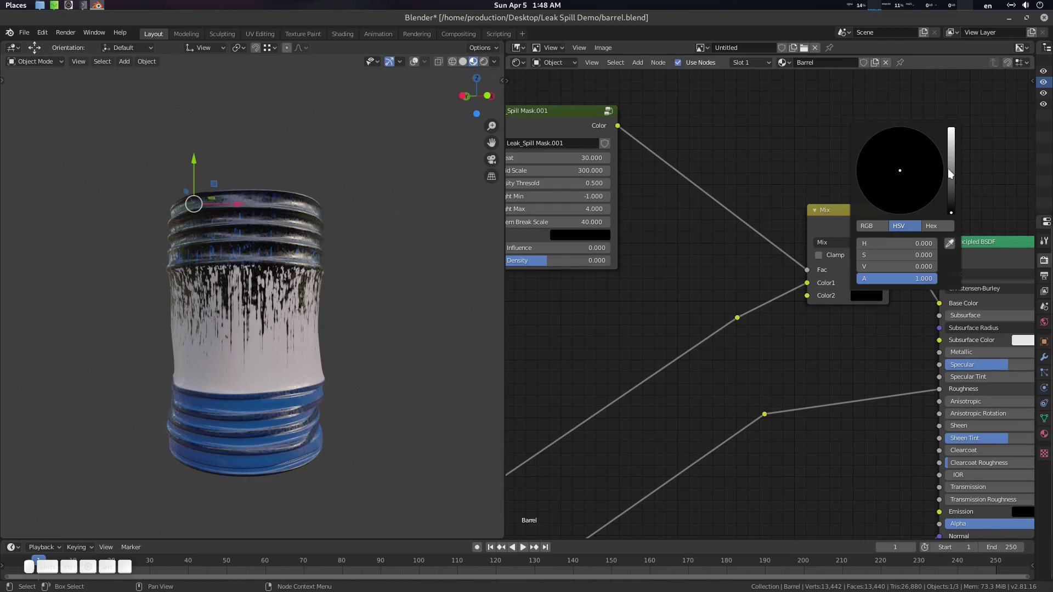
drag(950, 174, 951, 165)
click(910, 165)
mouse_move(856, 165)
mouse_down()
mouse_move(859, 187)
mouse_move(860, 175)
mouse_up()
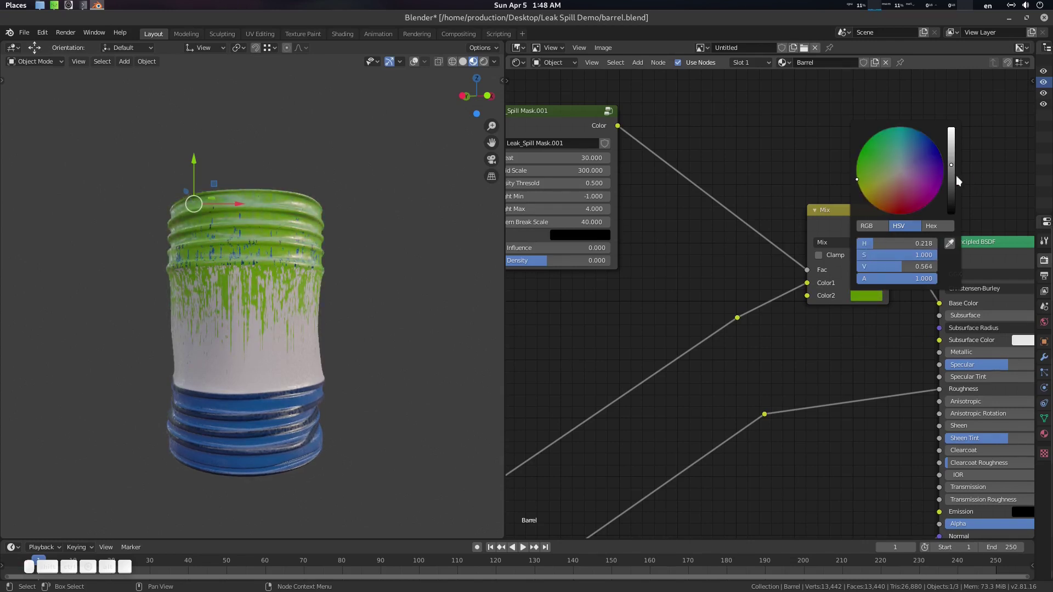
drag(952, 168, 951, 205)
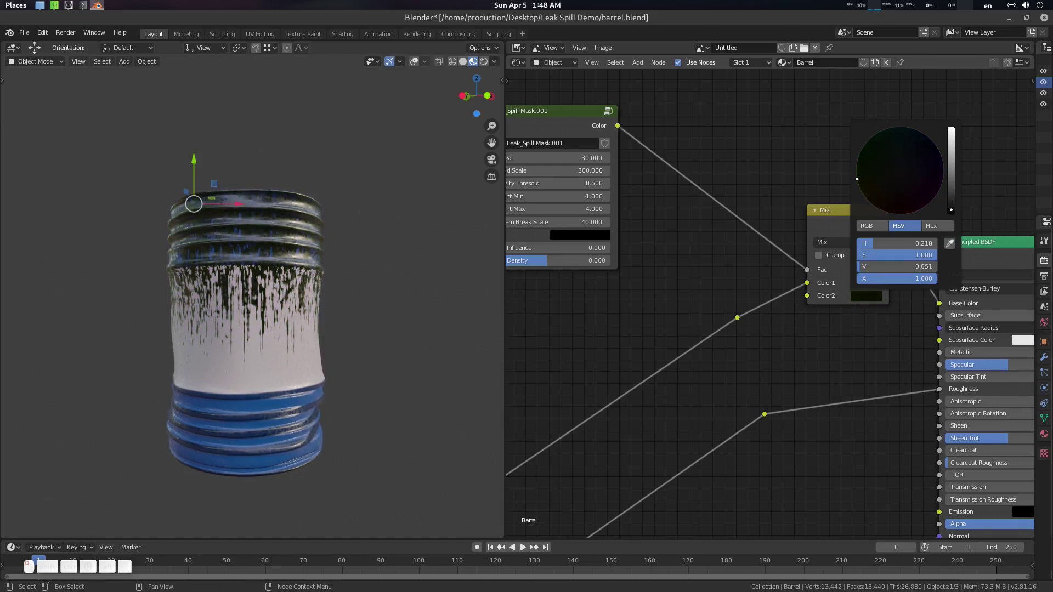
middle_drag(856, 318, 885, 295)
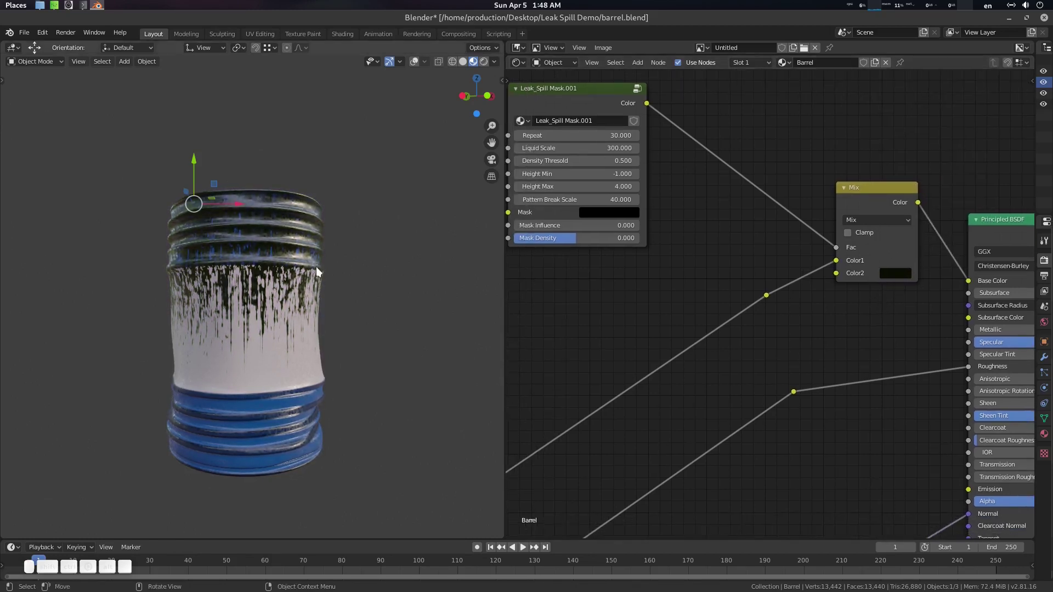
middle_drag(316, 267, 318, 240)
key(alt+a)
scroll(319, 263, up, 1)
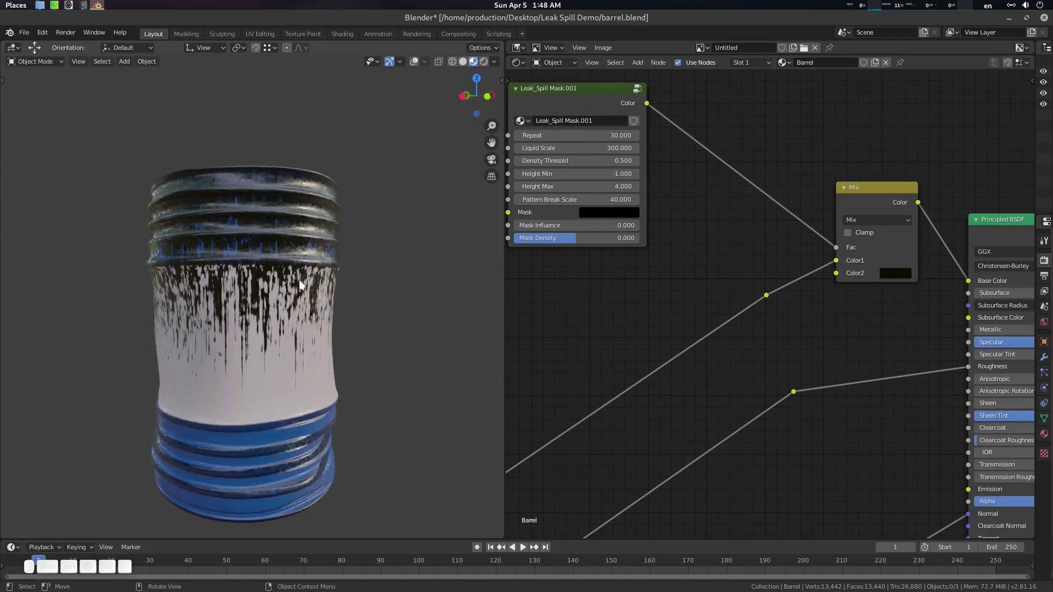
Duplicate the Mix node and insert the copy on the link into the Principled BSDF's Roughness.
middle_drag(613, 286, 606, 242)
scroll(685, 249, down, 3)
middle_drag(707, 270, 684, 257)
scroll(811, 274, up, 2)
middle_drag(811, 275, 823, 299)
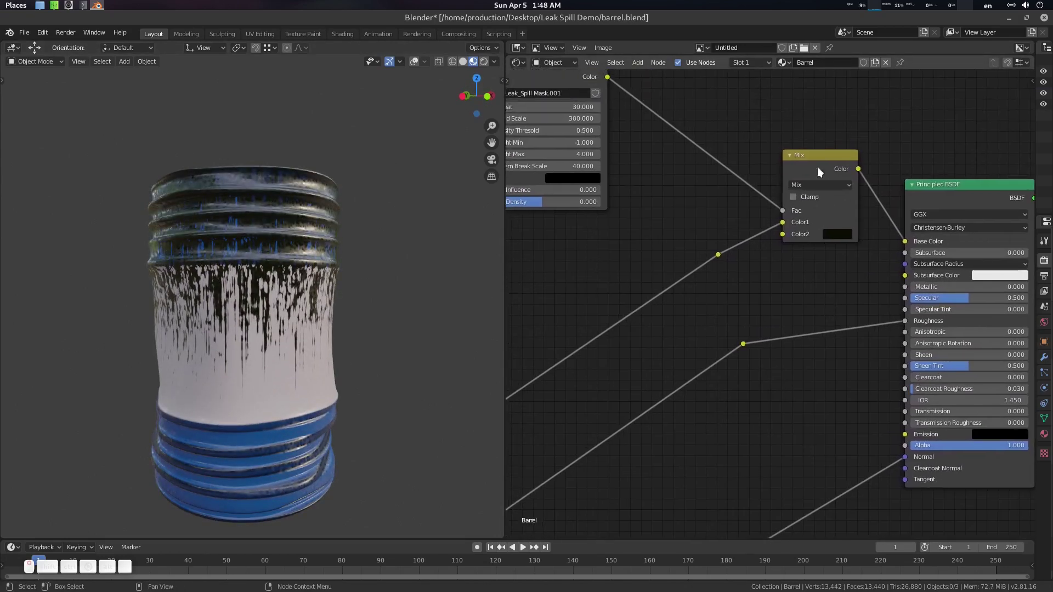
click(818, 160)
key(shift+d)
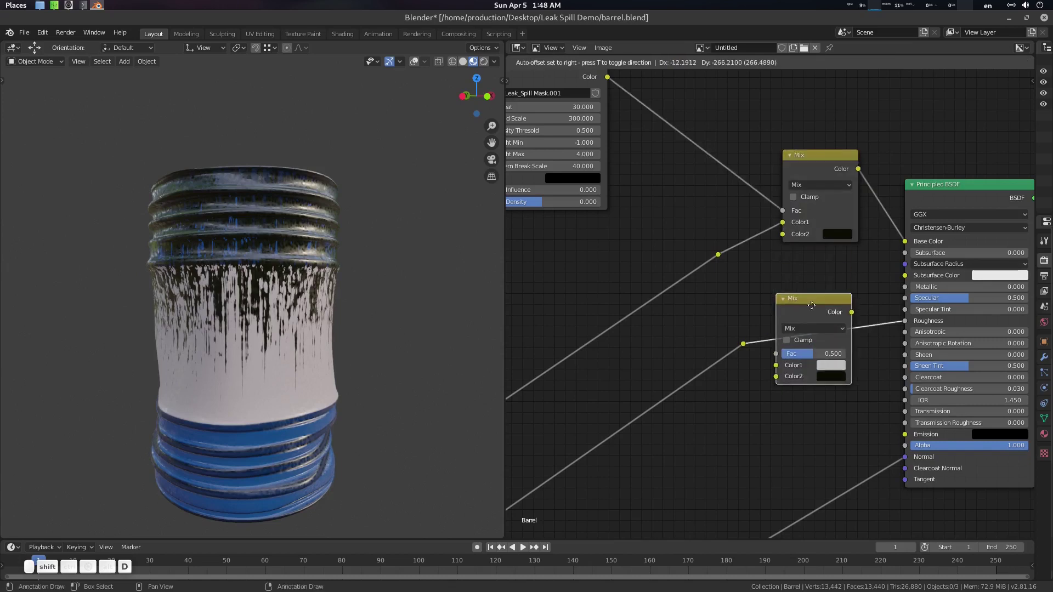
click(829, 294)
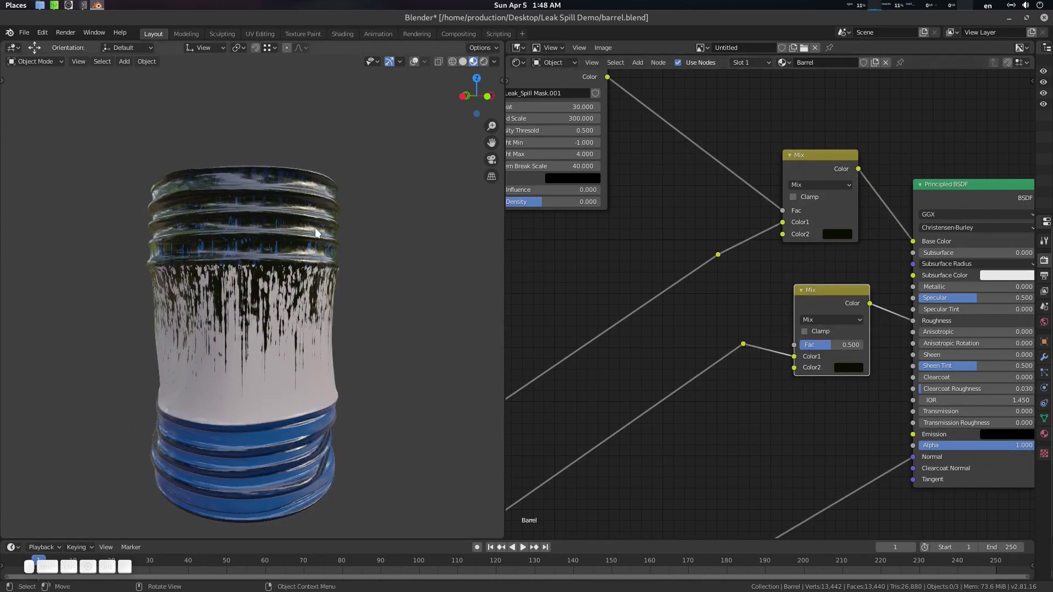
Drive the roughness Mix node's factor with the Leak_Spill Mask.001 Color output and darken its Color2 to value 0.004.
middle_drag(616, 219, 637, 238)
drag(627, 94, 637, 121)
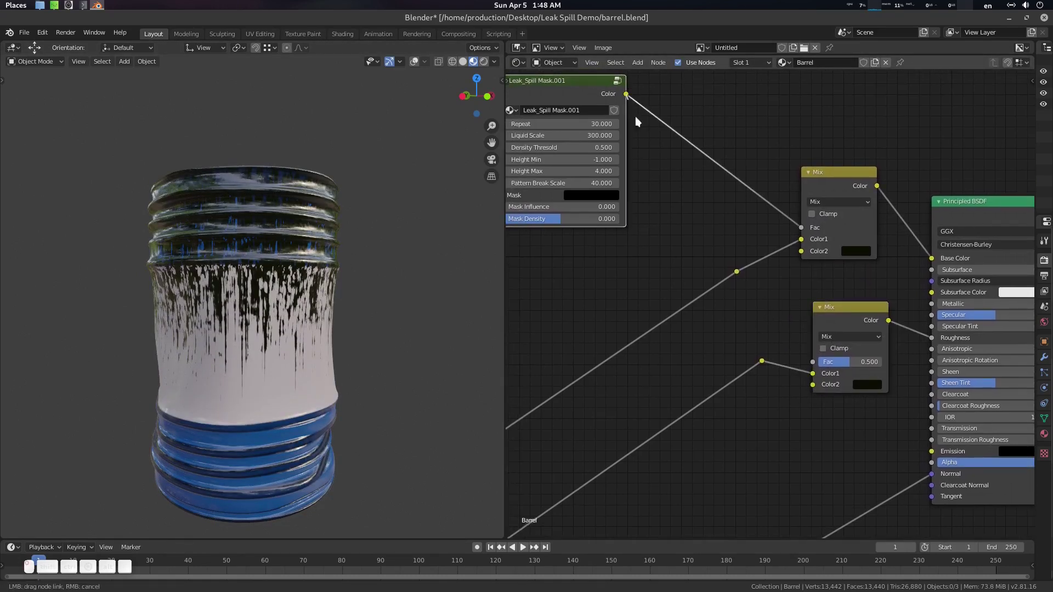
drag(814, 366, 812, 362)
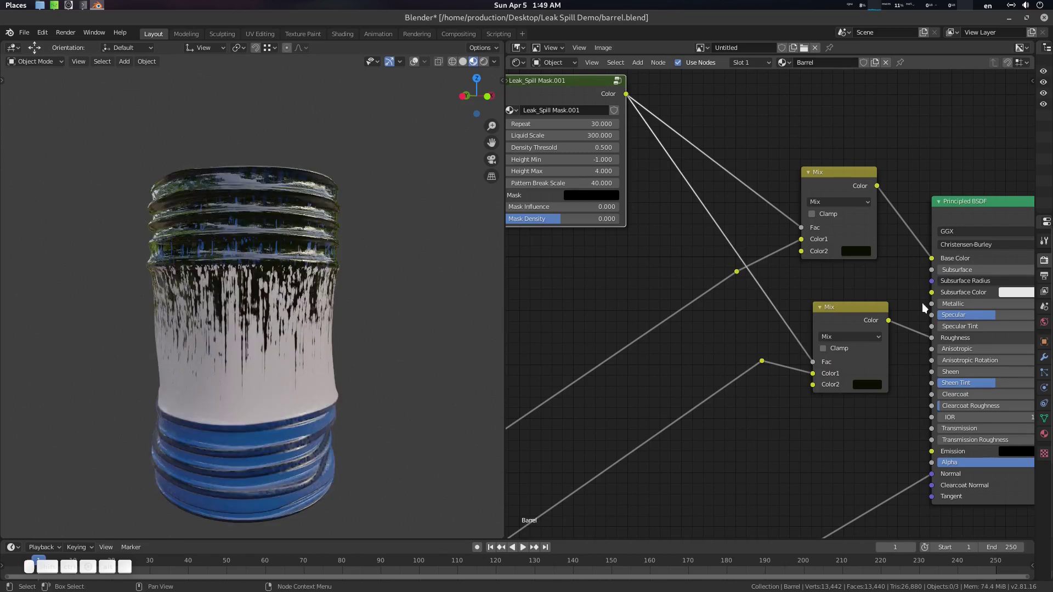
click(871, 385)
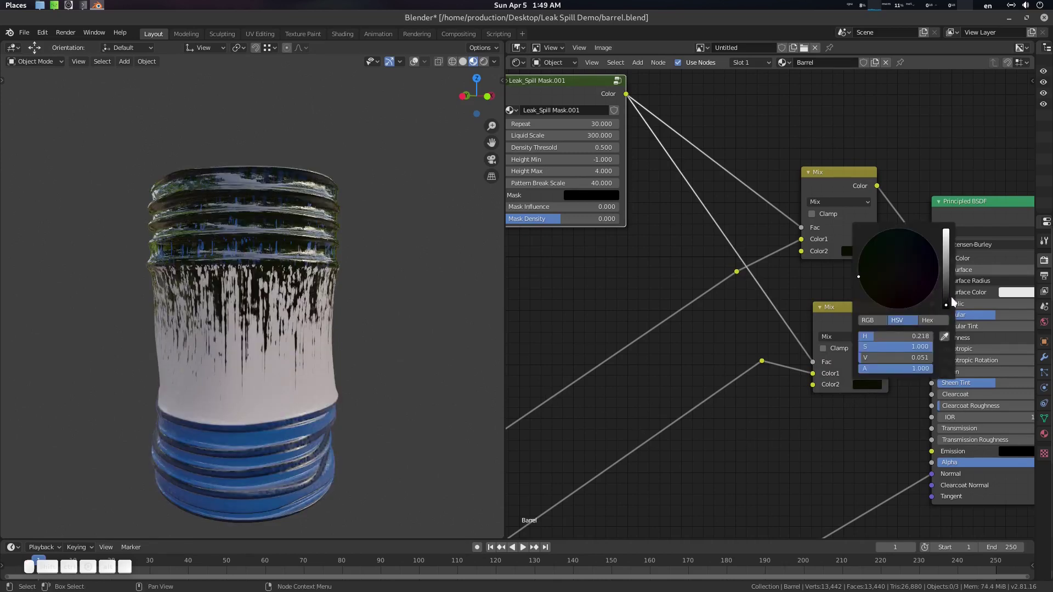
mouse_move(951, 298)
mouse_down()
mouse_move(949, 229)
mouse_move(946, 307)
mouse_up()
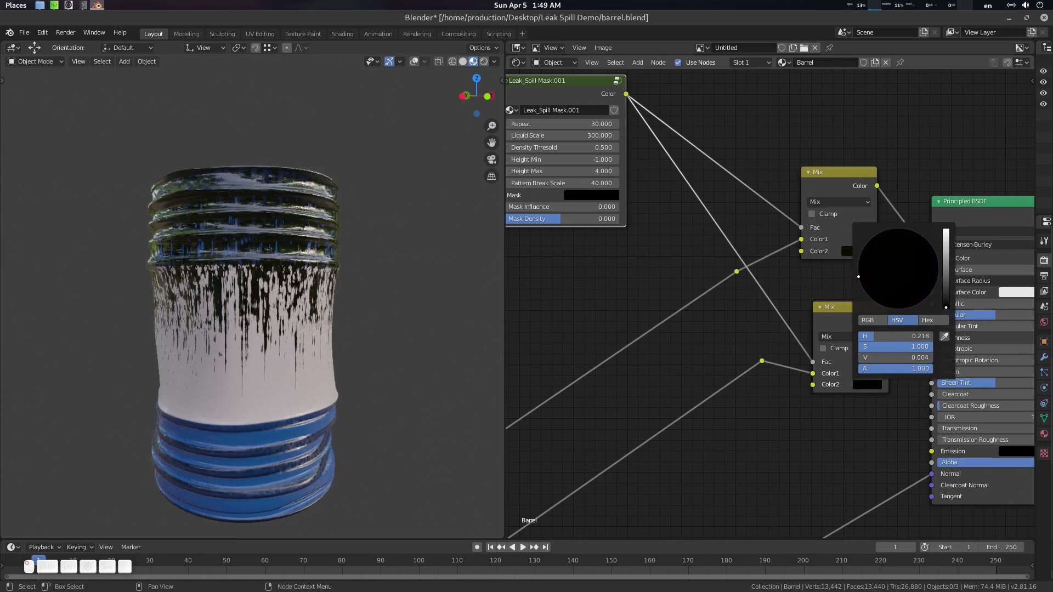
Try a Repeat of 77.500 on the Leak_Spill Mask.001 node, and set Repeat back to 30.
scroll(332, 273, down, 3)
mouse_move(333, 273)
middle_down()
mouse_move(327, 311)
mouse_move(331, 271)
middle_up()
scroll(667, 297, up, 3)
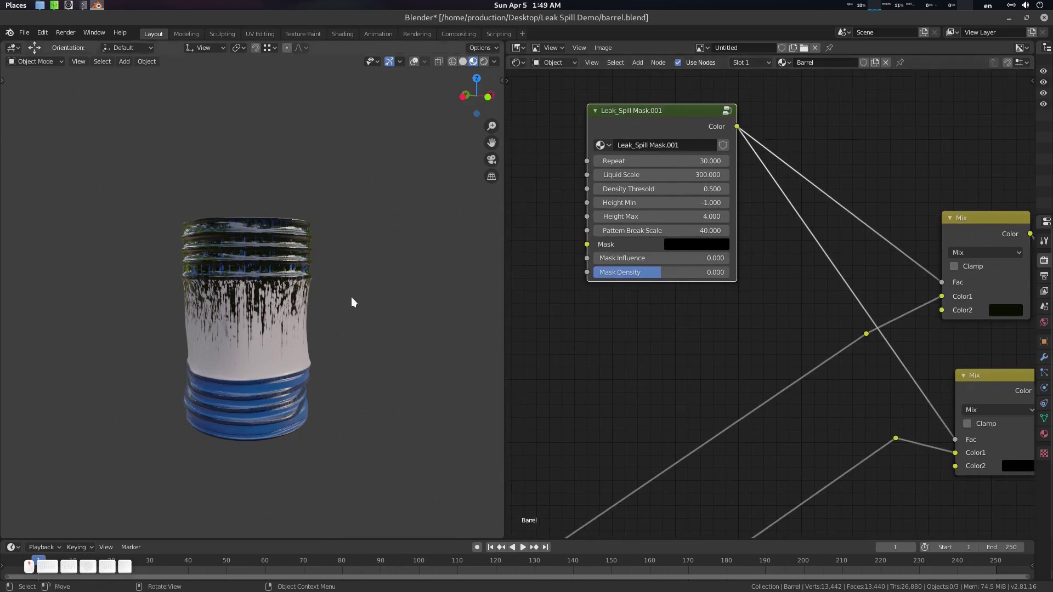
scroll(364, 276, up, 2)
scroll(357, 271, up, 1)
shift+middle_drag(356, 271, 356, 261)
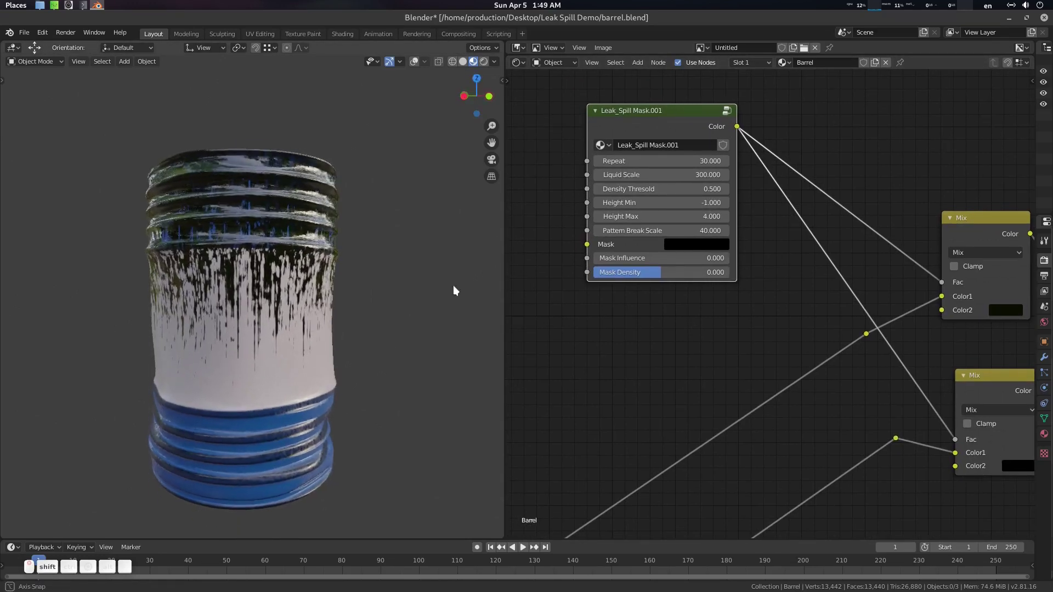
middle_drag(565, 340, 622, 416)
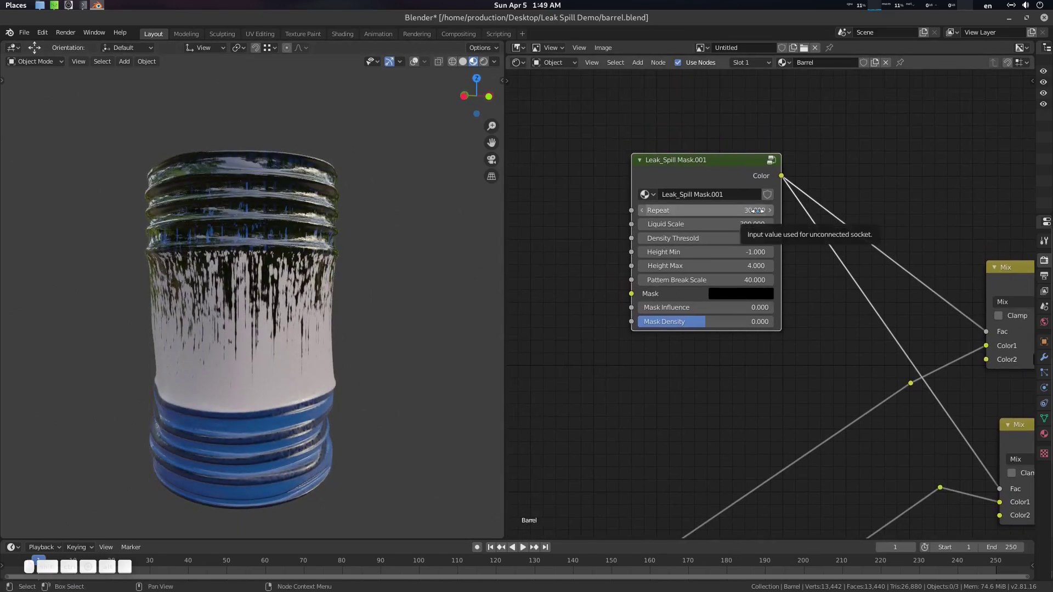
drag(757, 210, 1017, 211)
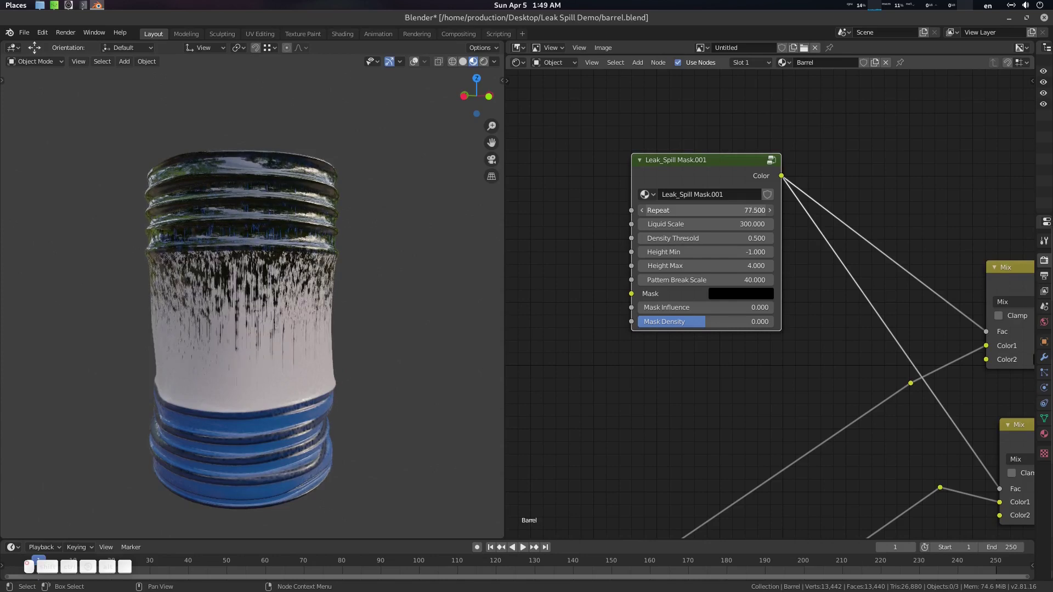
drag(790, 210, 782, 211)
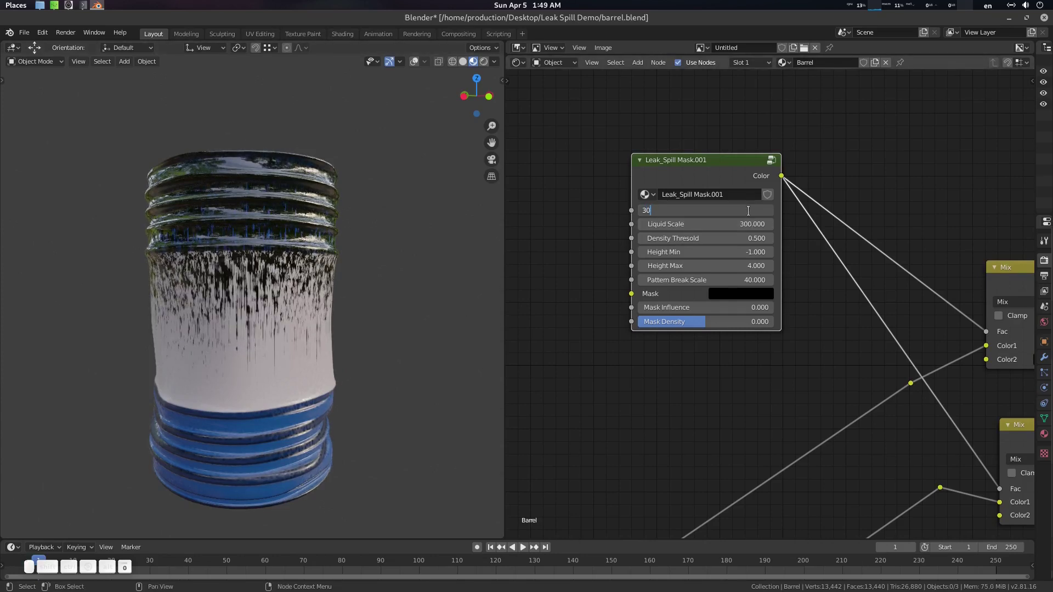
key(Return)
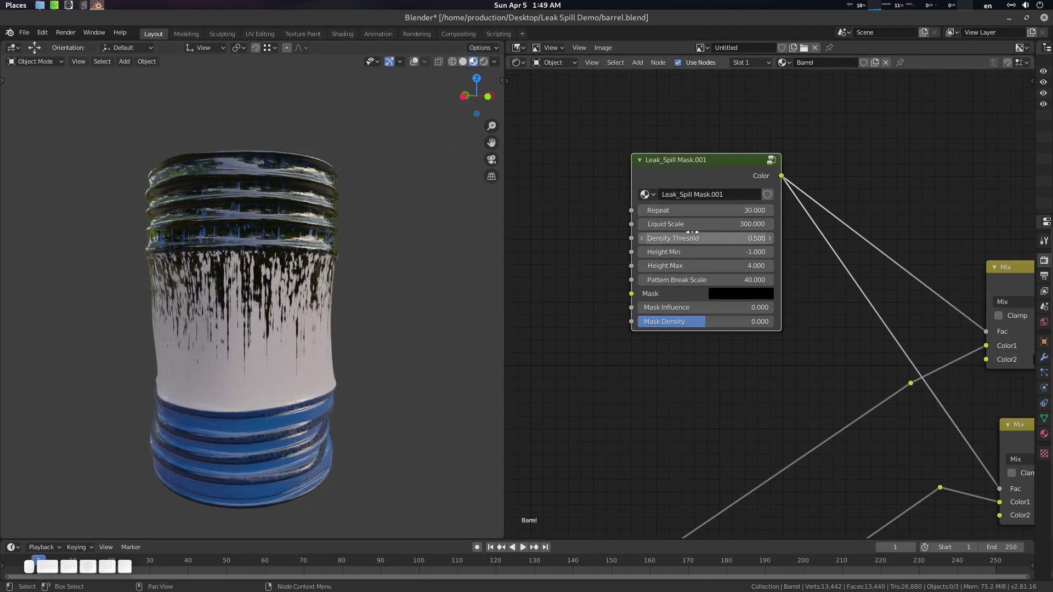
Try a lower Repeat on the Leak_Spill Mask.001 node, check the streaks on the barrel, and undo the change.
drag(747, 211, 671, 211)
middle_drag(361, 301, 402, 307)
key(ctrl+z)
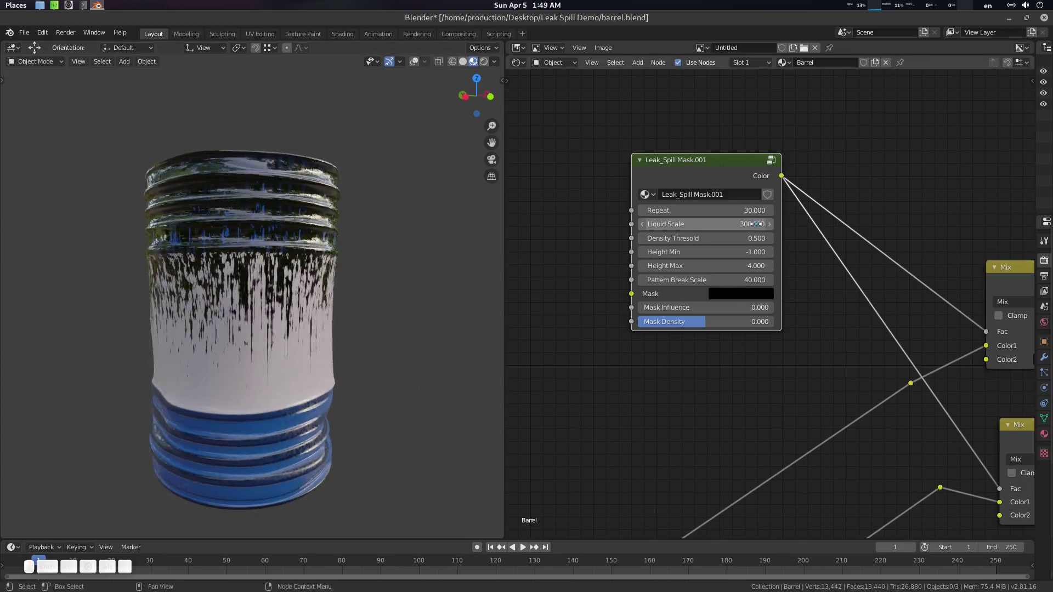
Try a lower Liquid Scale on the Leak_Spill Mask.001 node, and set Liquid Scale back to 300.
drag(755, 223, 647, 223)
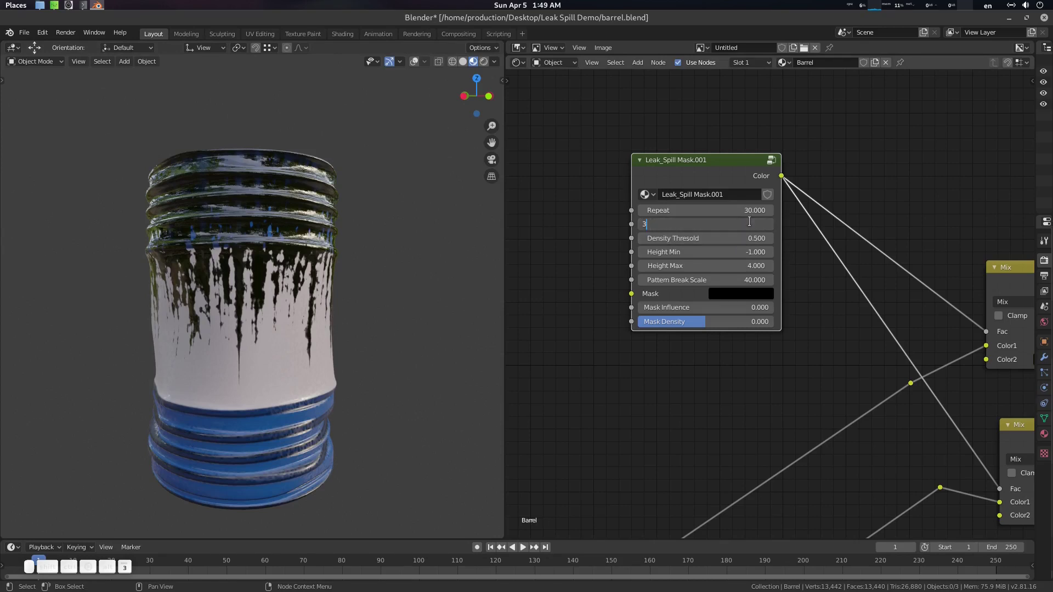
key(Return)
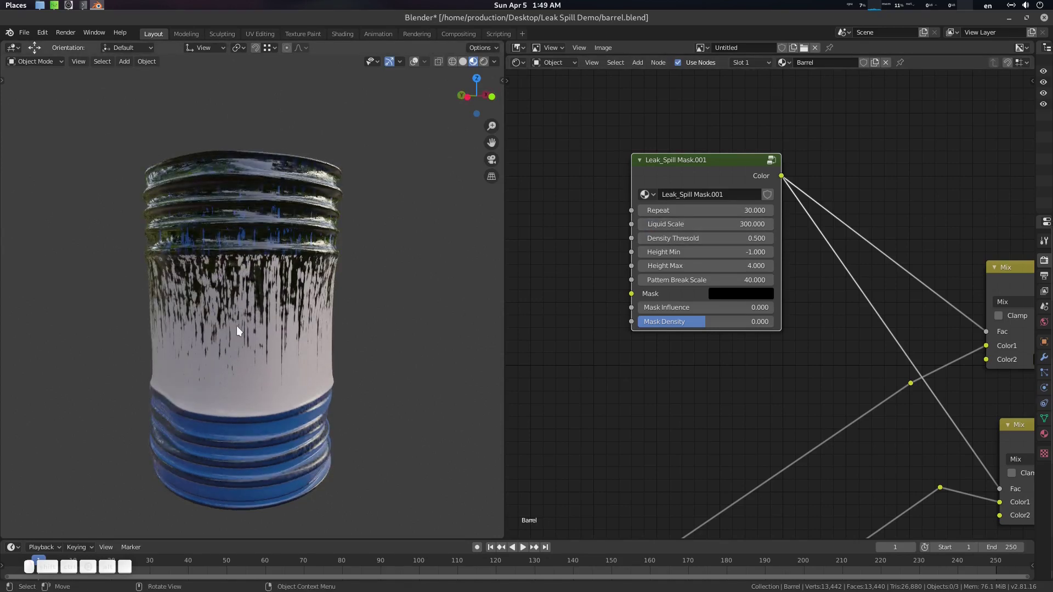
middle_drag(236, 326, 491, 313)
scroll(491, 309, up, 2)
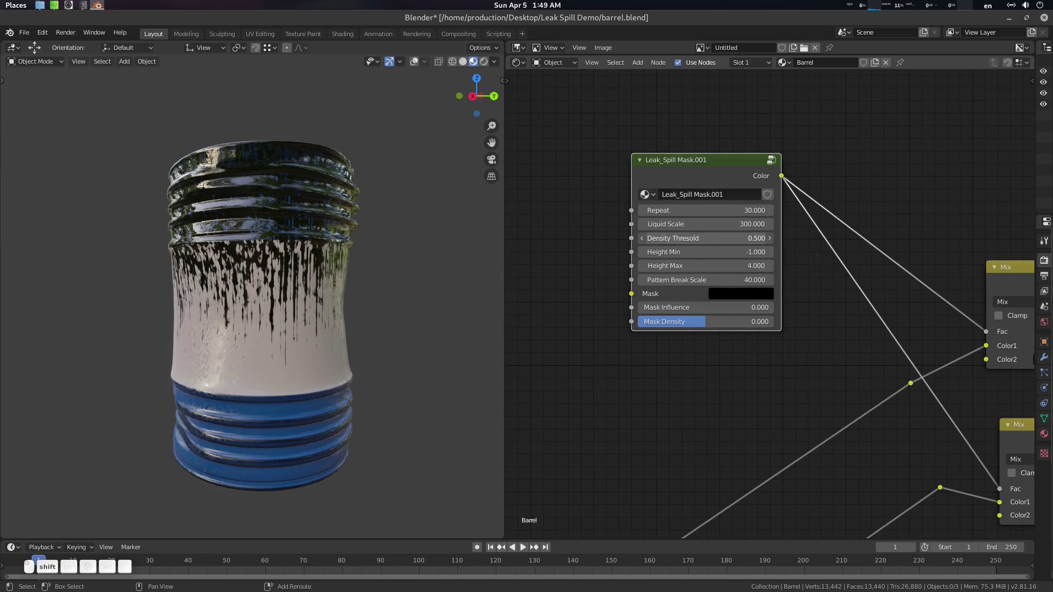
Try Density Thresold values between 0.350 and 0.550 on the mask node, and reset the threshold to 0.5.
mouse_move(705, 238)
shift+mouse_down()
mouse_move(801, 238)
mouse_move(633, 238)
mouse_move(711, 238)
mouse_move(667, 238)
shift+mouse_up()
shift+drag(741, 238, 738, 238)
middle_drag(440, 224, 436, 271)
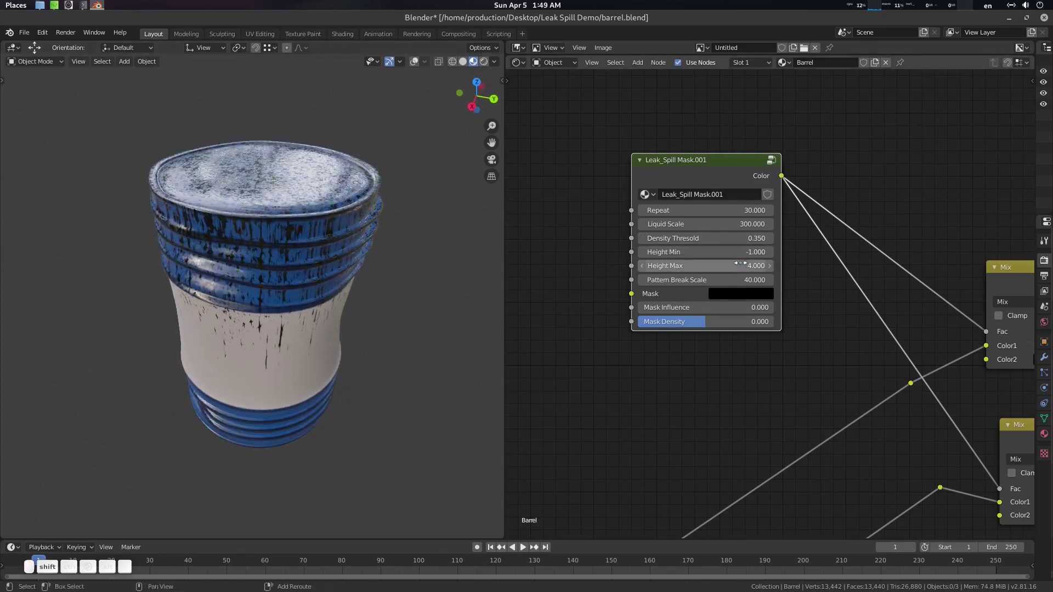
shift+drag(738, 238, 741, 238)
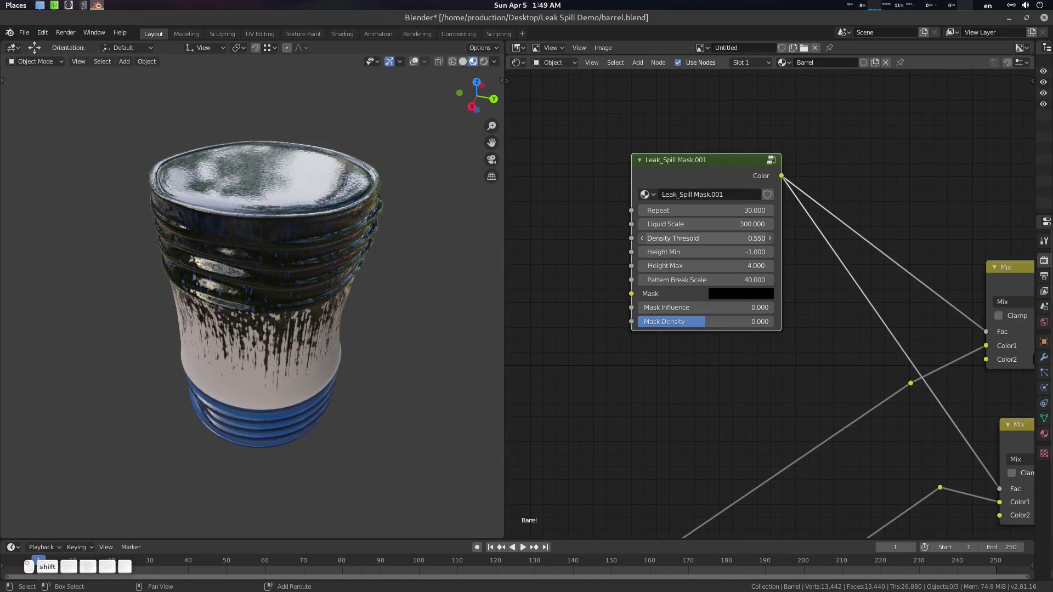
middle_drag(513, 286, 459, 255)
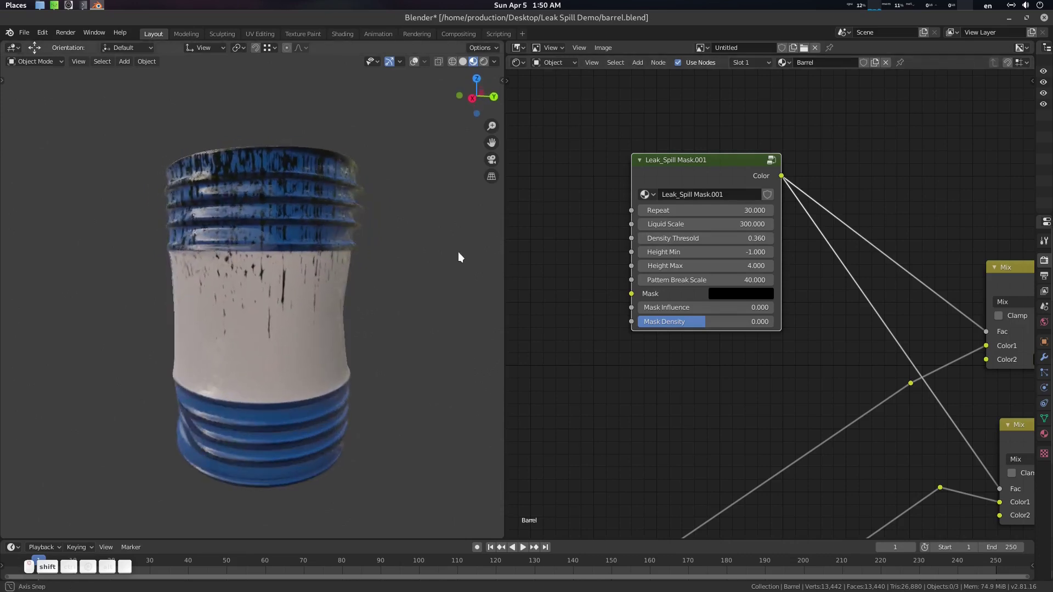
click(755, 241)
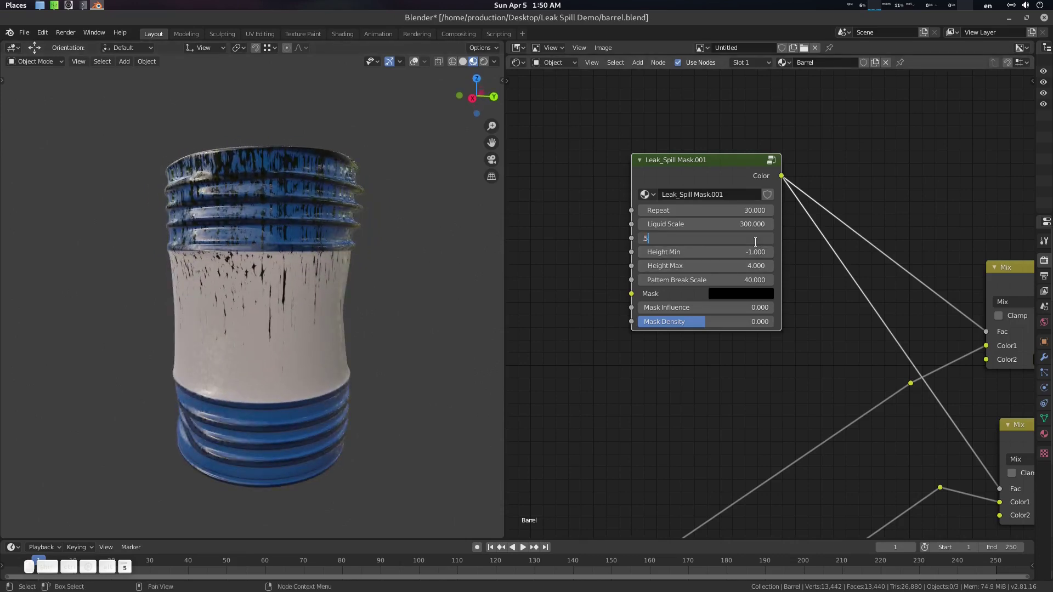
key(Return)
Try Height Min values on the mask node from -4.650 up to -0.400, checking the streaks on the barrel.
middle_drag(370, 244, 364, 270)
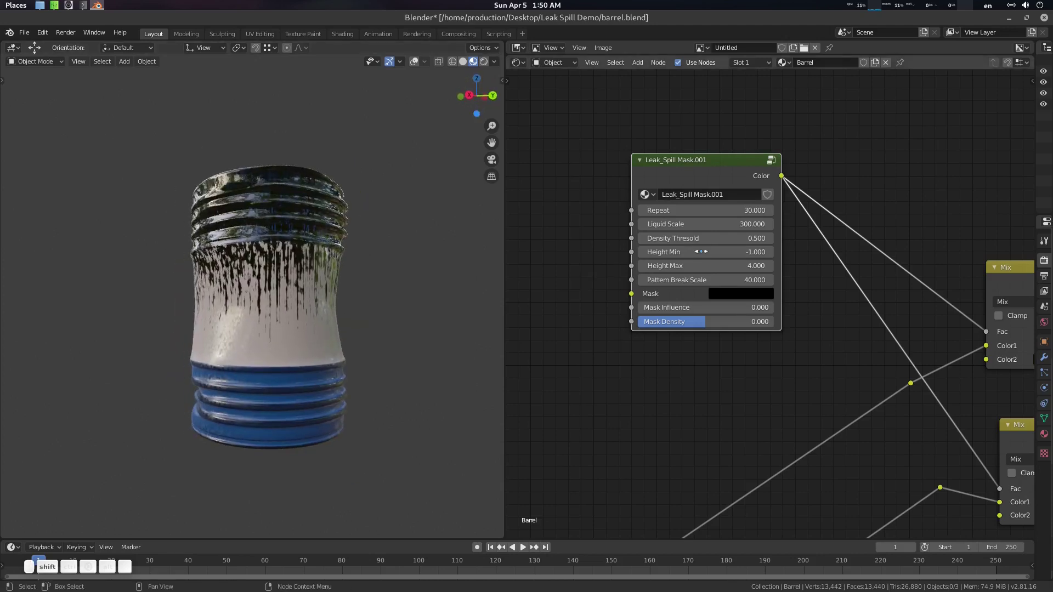
shift+drag(759, 252, 670, 252)
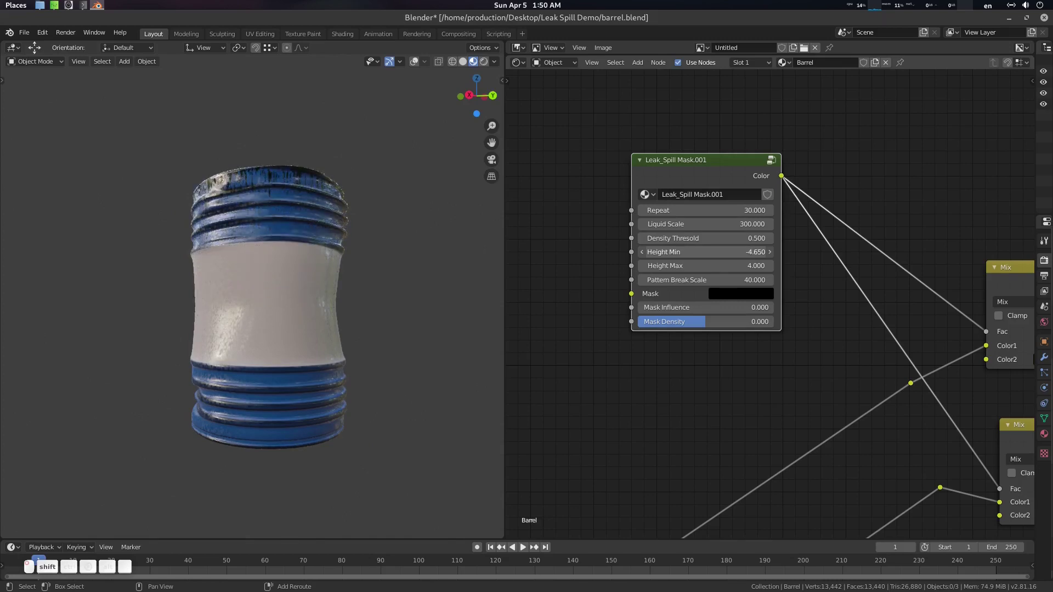
middle_drag(360, 204, 380, 298)
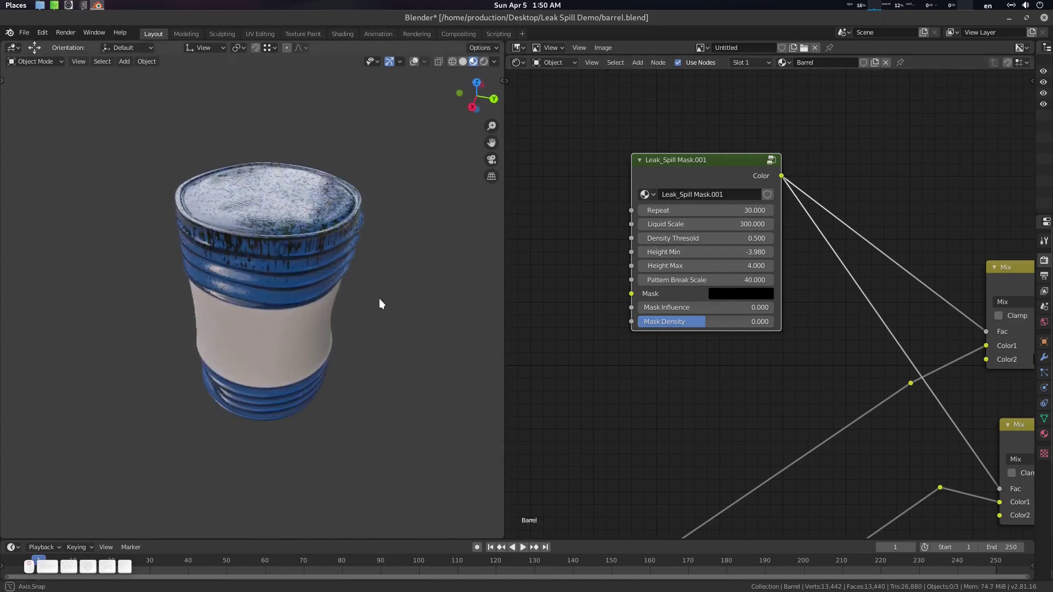
shift+drag(658, 251, 722, 252)
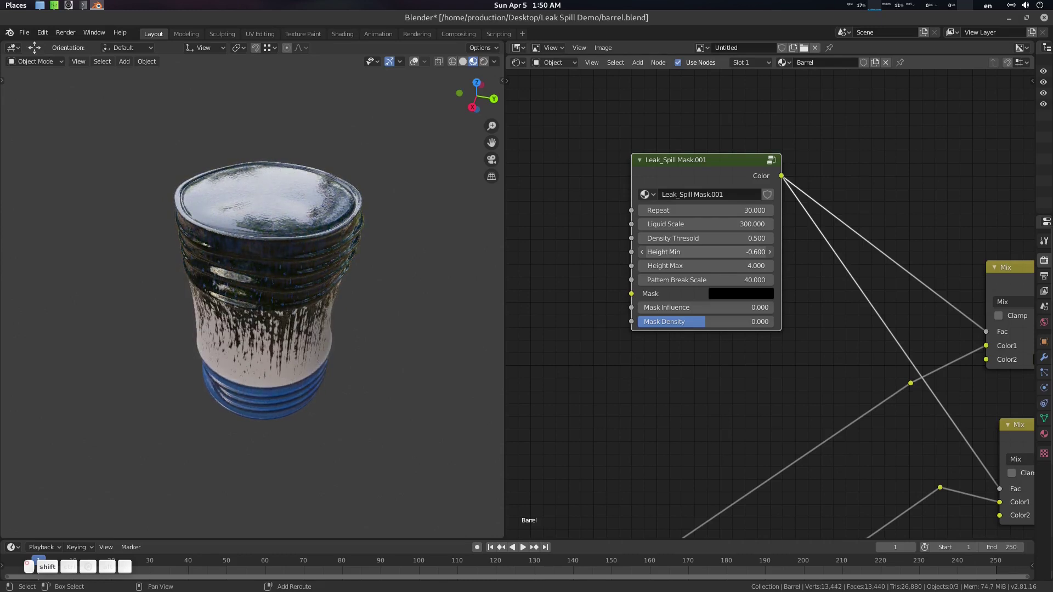
middle_drag(380, 304, 384, 266)
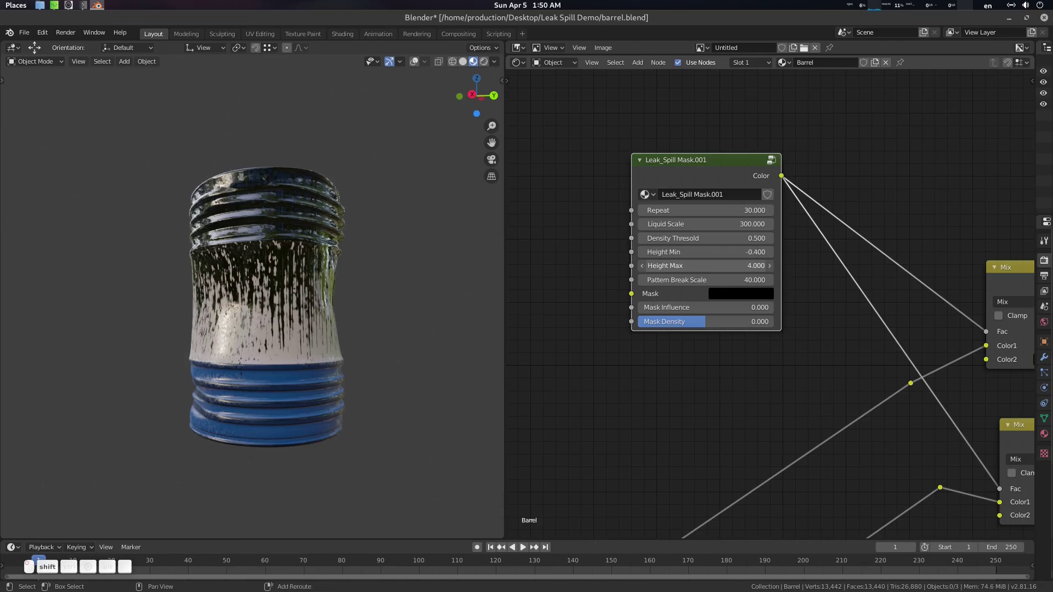
Try lower Height Max values on the mask node, such as 2.210 and 0.010, checking the barrel's top and sides.
shift+drag(706, 266, 684, 266)
middle_drag(379, 248, 384, 351)
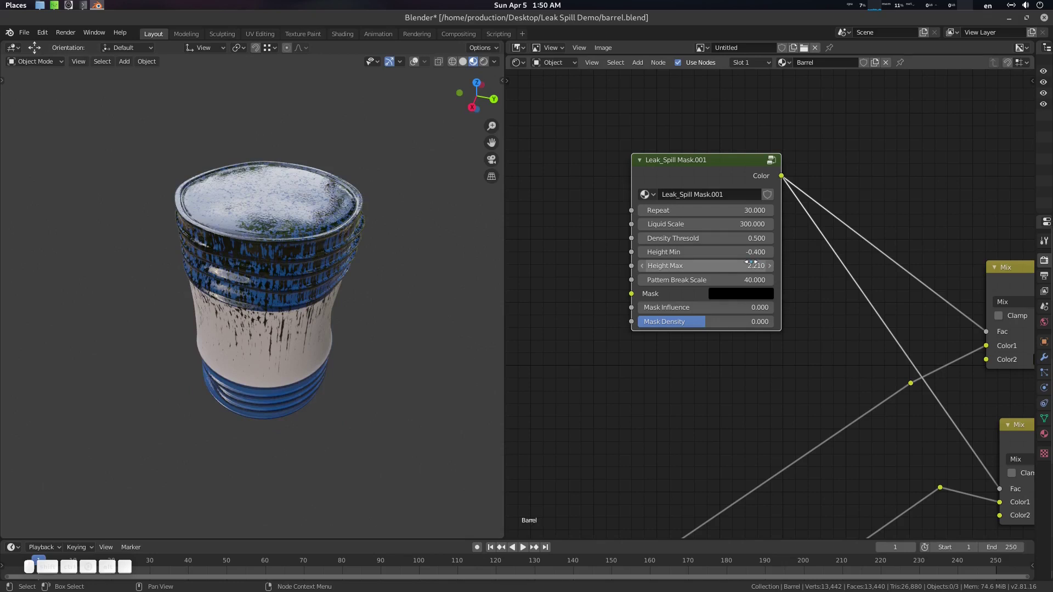
key(minus)
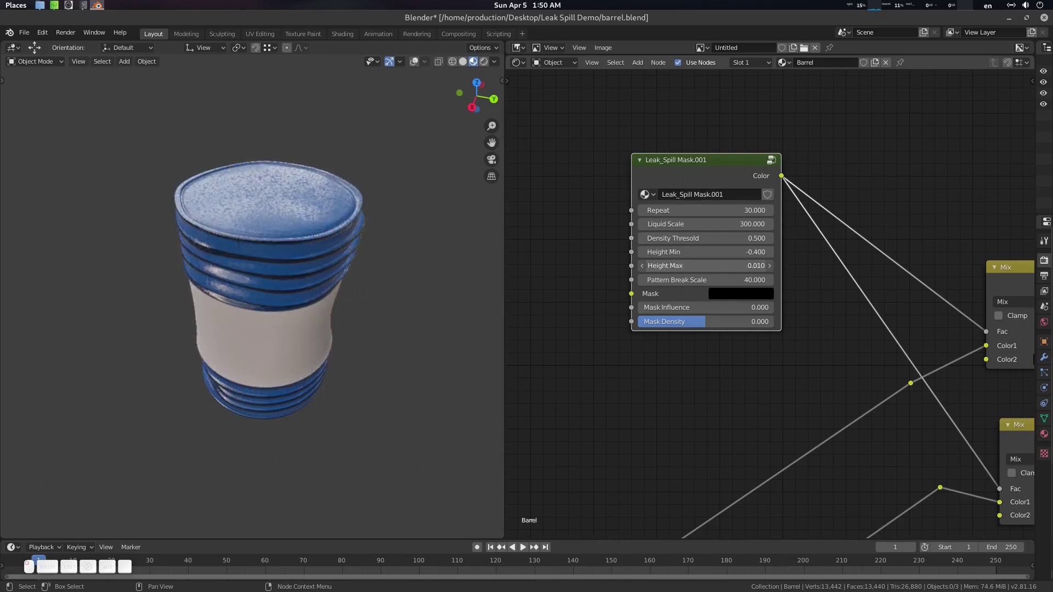
Try an extreme height range on the mask node, with Height Min down to -30.400 and Height Max up to 24.310.
mouse_move(705, 265)
mouse_down()
mouse_move(762, 265)
mouse_move(702, 251)
mouse_up()
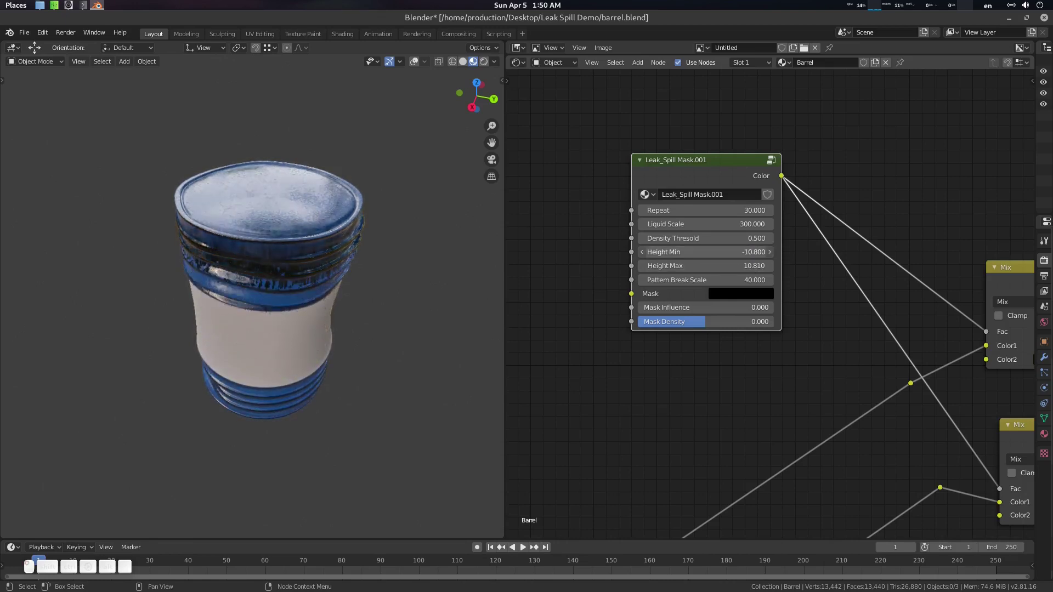
middle_drag(447, 305, 405, 268)
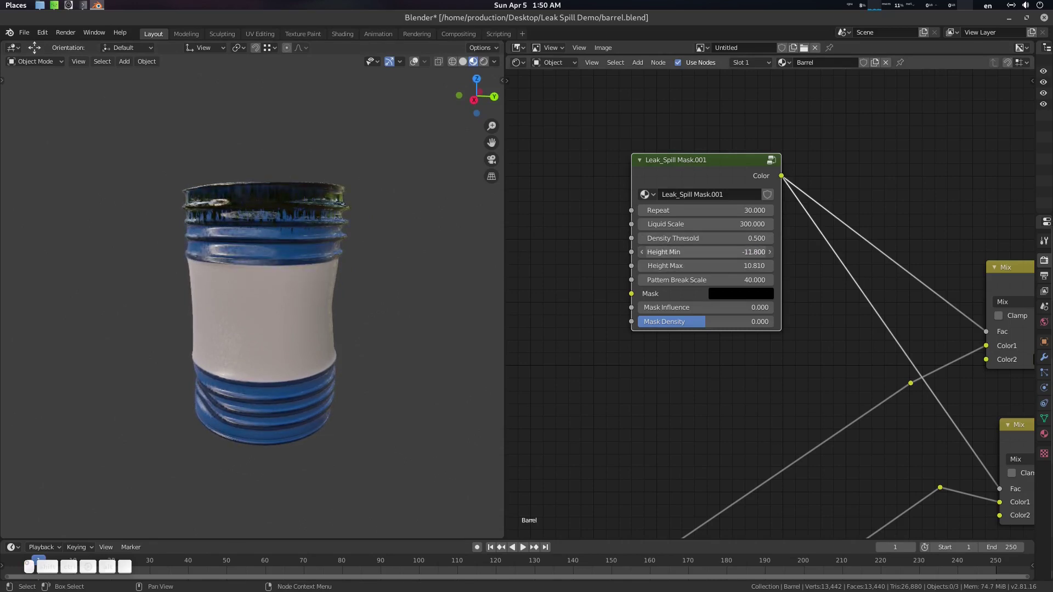
drag(757, 252, 759, 251)
drag(705, 265, 604, 251)
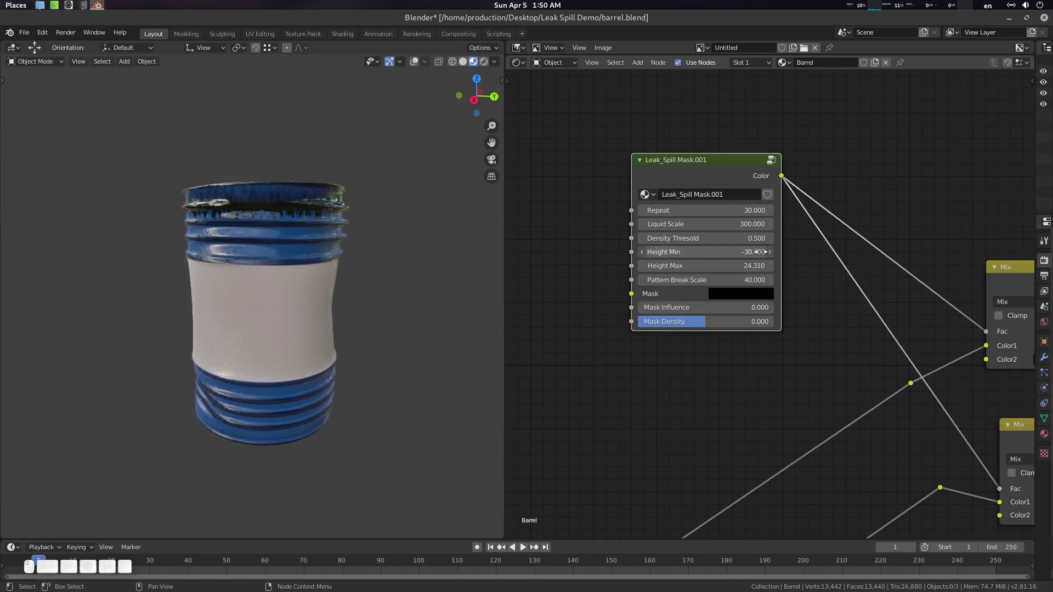
Reset the mask node's Height Min to -1 and Height Max to 1, and raise Height Max to about 3.3.
click(754, 253)
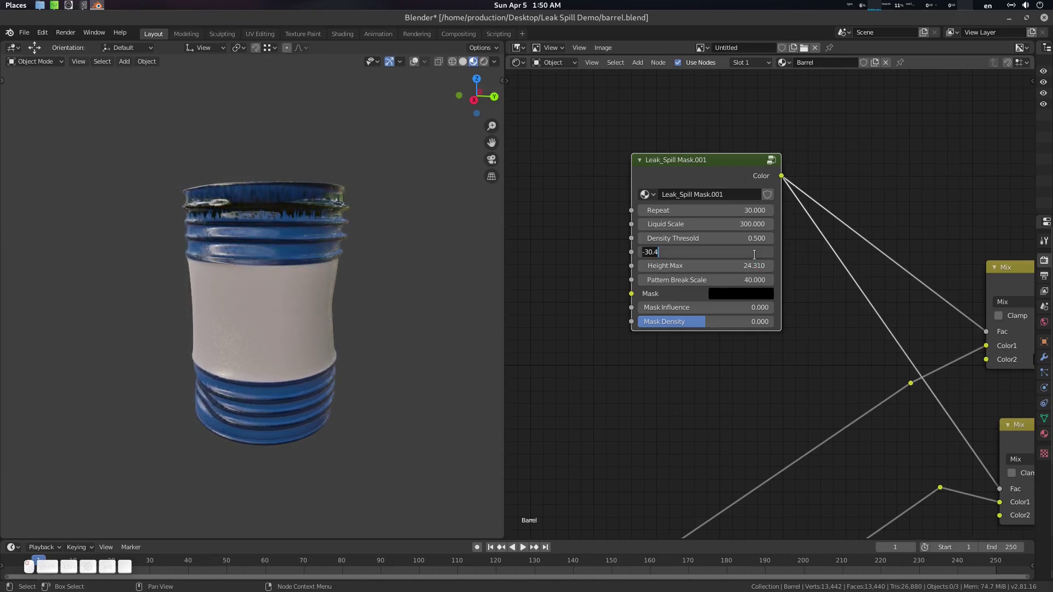
text(-1)
key(Return)
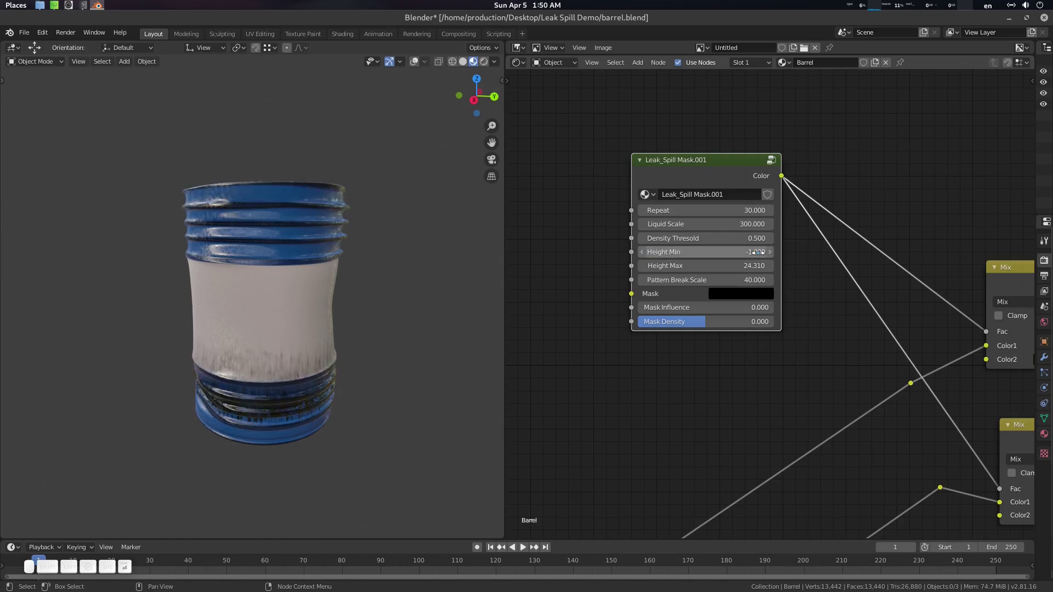
click(752, 264)
text(1)
key(Return)
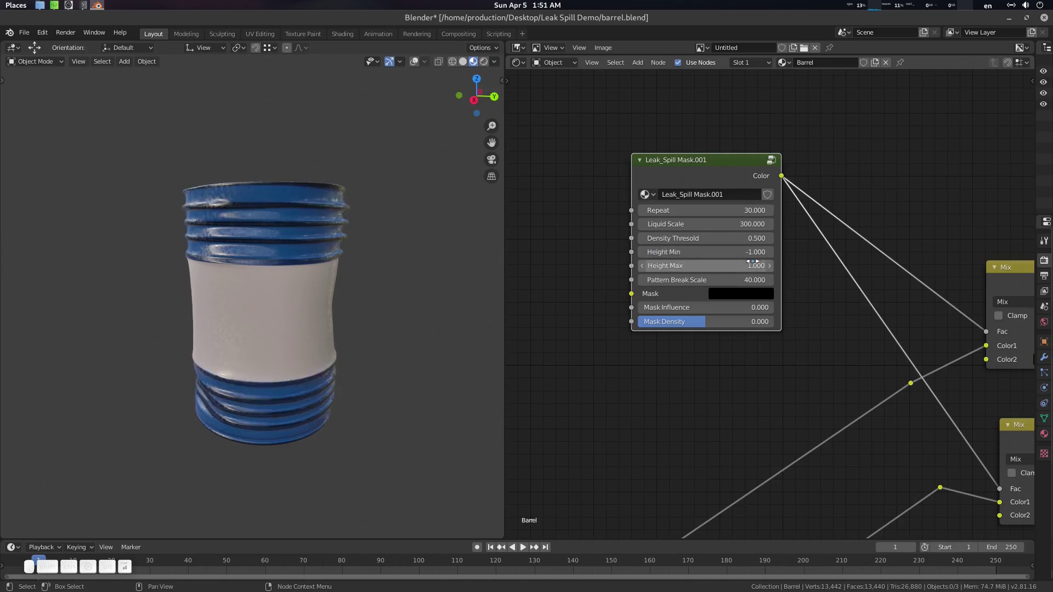
mouse_move(762, 266)
mouse_down()
mouse_move(735, 266)
mouse_move(818, 266)
mouse_move(761, 266)
mouse_up()
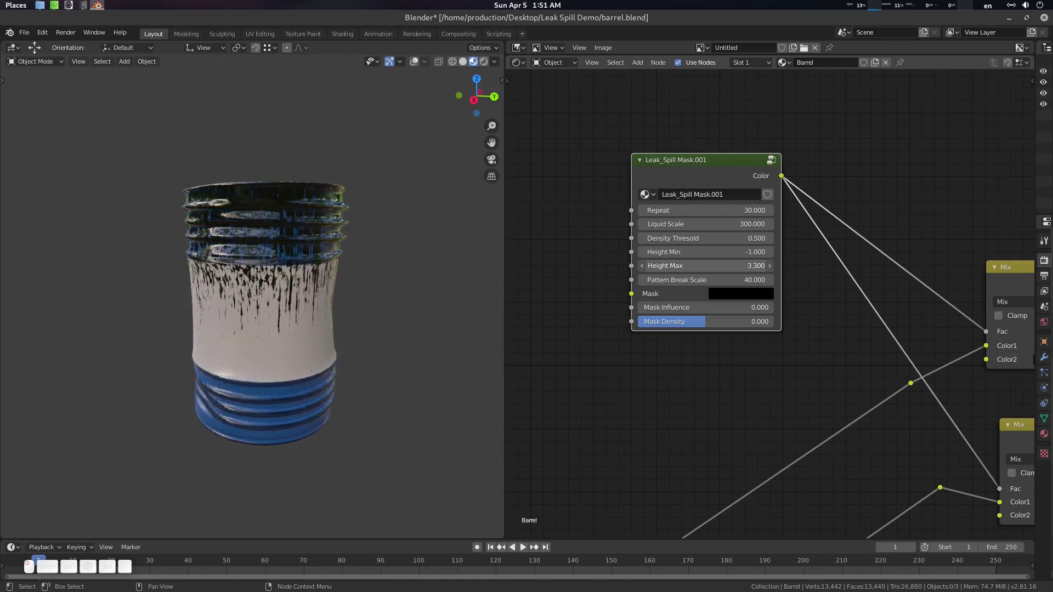
Try different Pattern Break Scale values on the mask node, checking the streaks on the barrel.
mouse_move(358, 252)
middle_down()
mouse_move(331, 305)
mouse_move(355, 269)
middle_up()
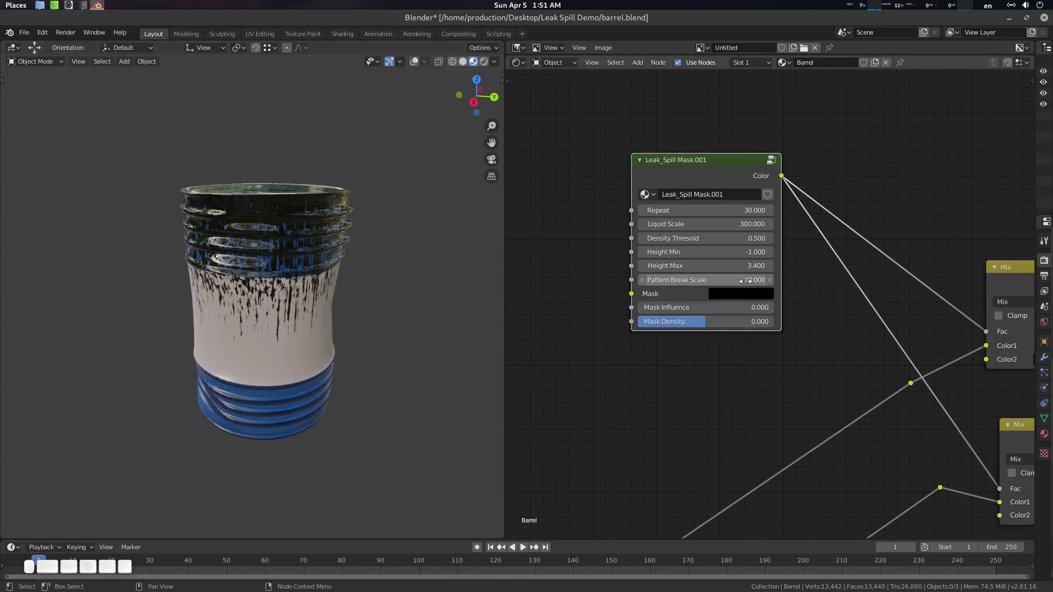
mouse_move(755, 279)
mouse_down()
mouse_move(763, 280)
mouse_move(748, 280)
mouse_up()
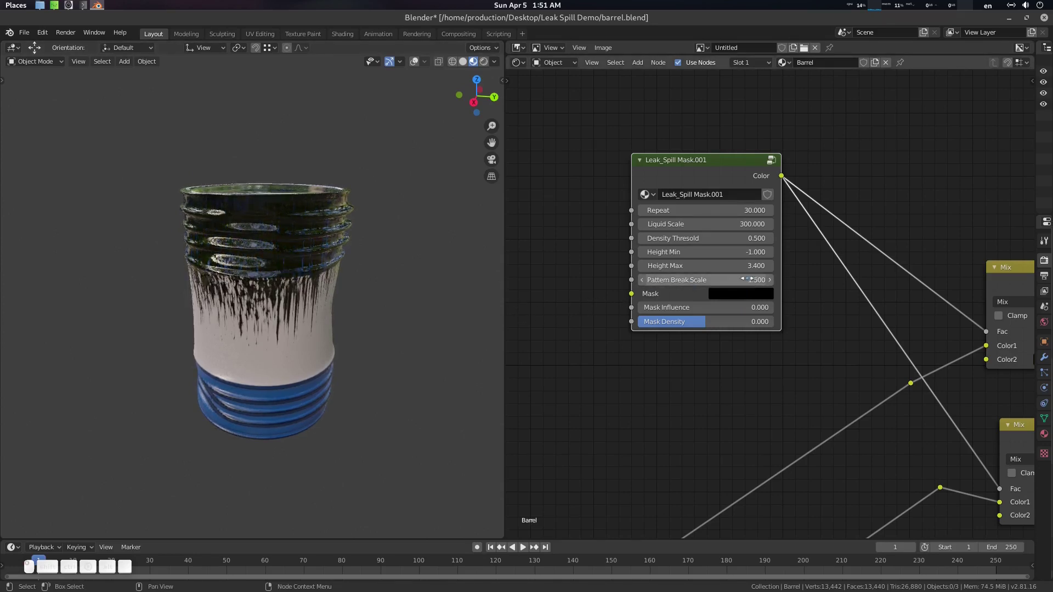
middle_drag(416, 278, 413, 280)
drag(763, 266, 823, 280)
key(ctrl+z)
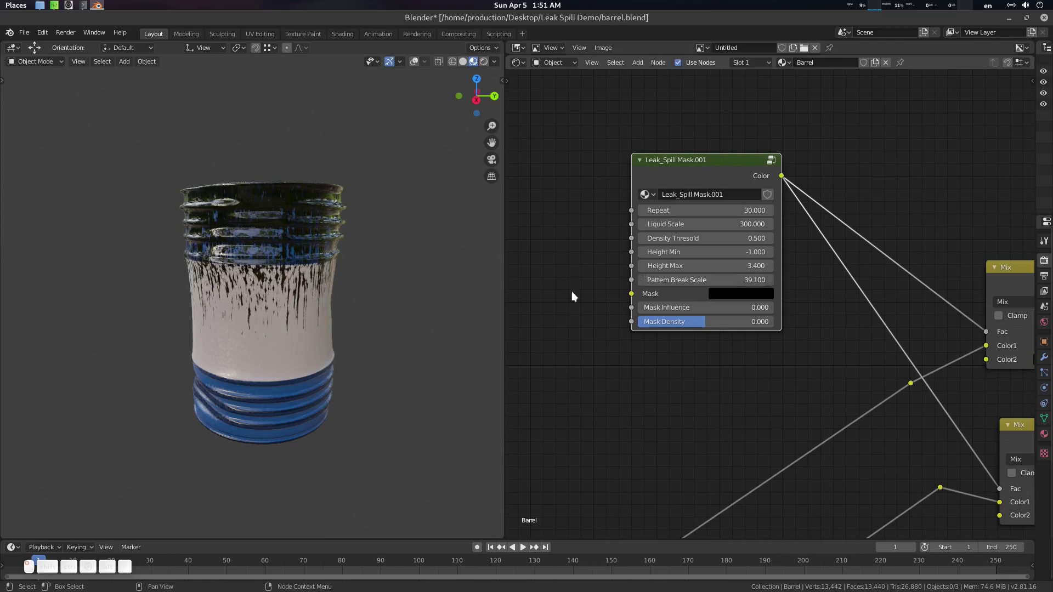
middle_drag(350, 299, 363, 299)
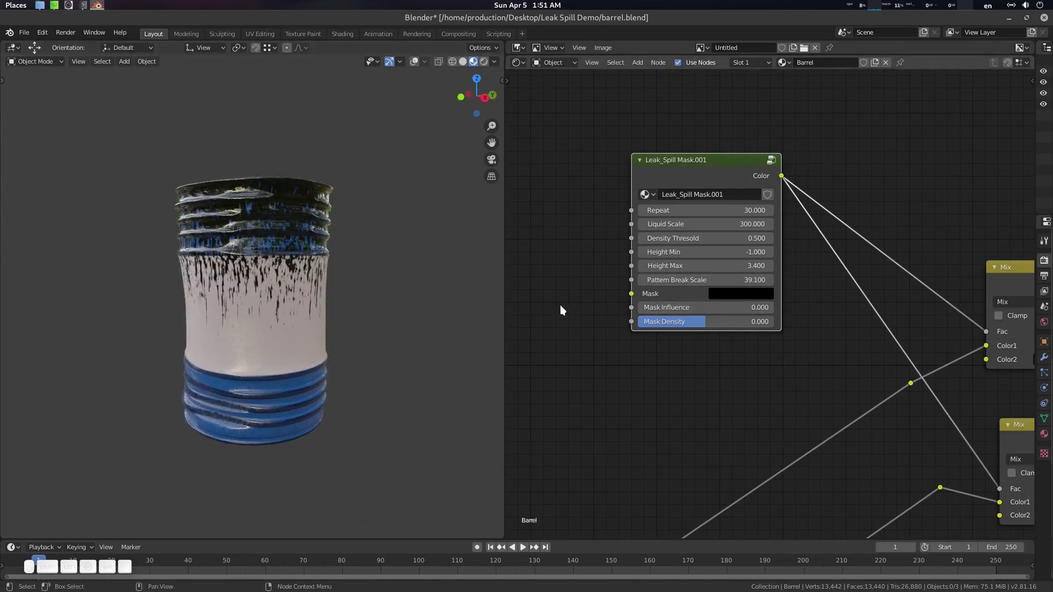
middle_drag(561, 305, 652, 315)
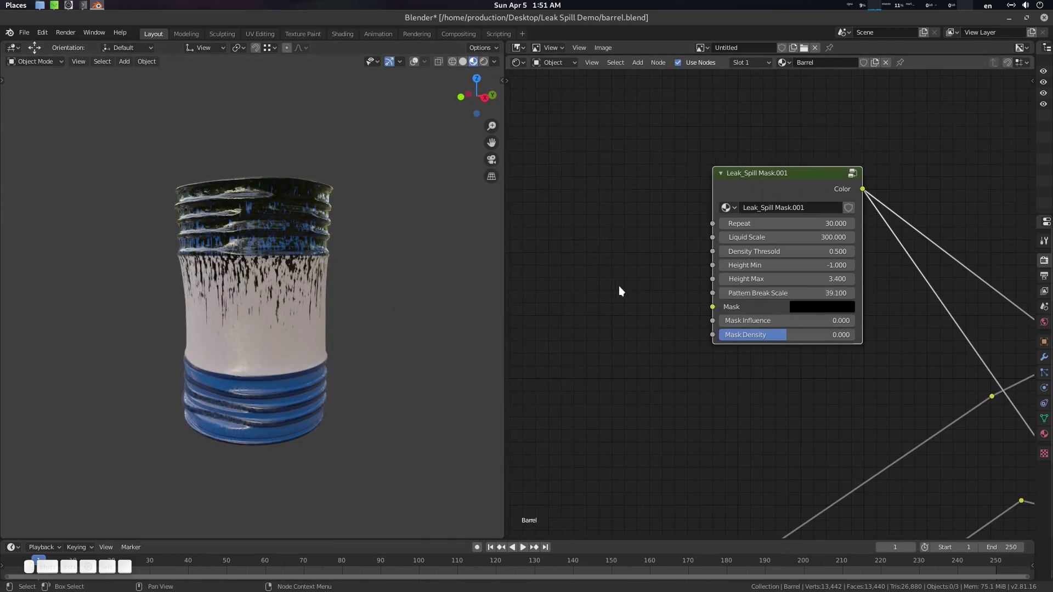
Set the mask node's Pattern Break Scale to 40.
click(833, 294)
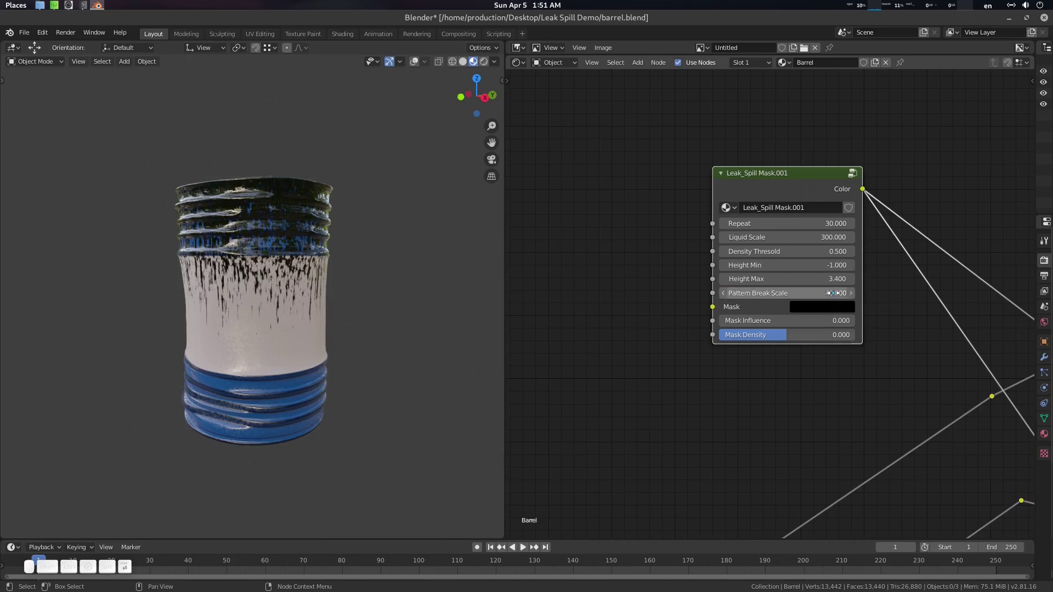
key(Return)
middle_drag(656, 298, 666, 311)
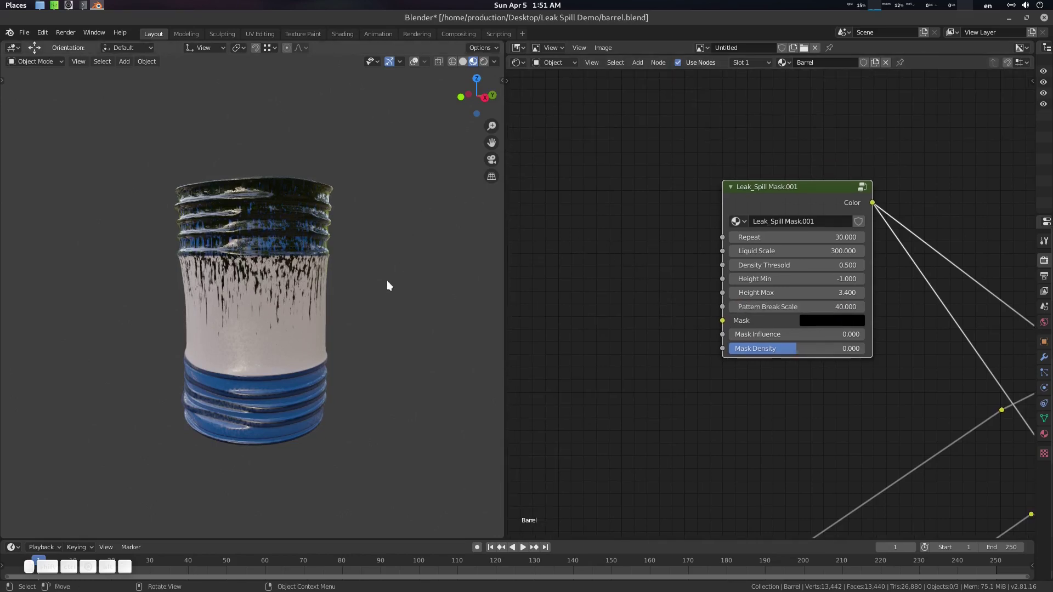
Add an Image Texture node beside the Leak_Spill Mask node.
key(n)
key(n)
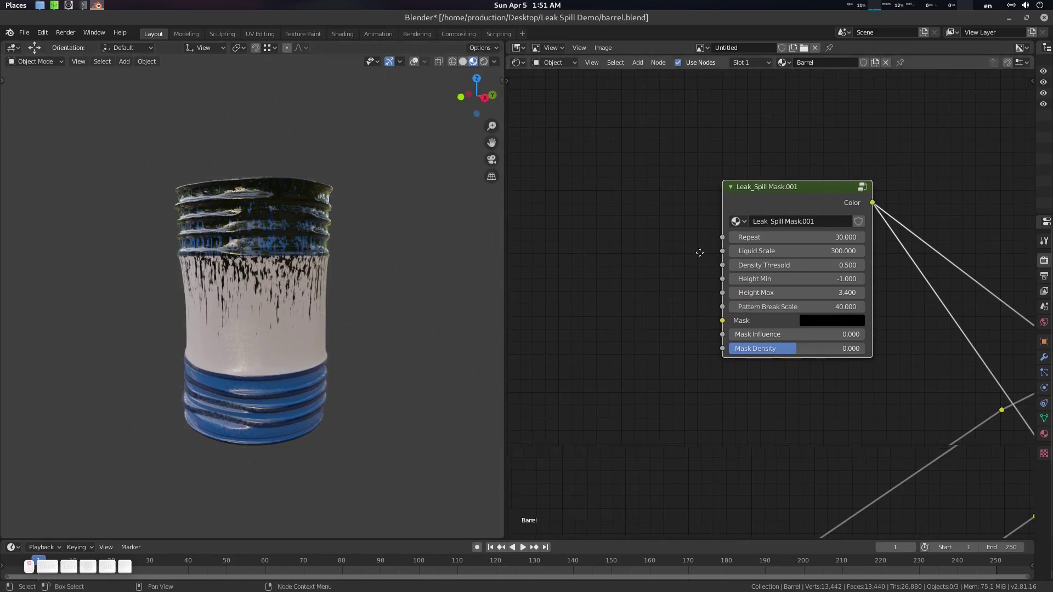
middle_drag(700, 253, 727, 259)
key(shift+a)
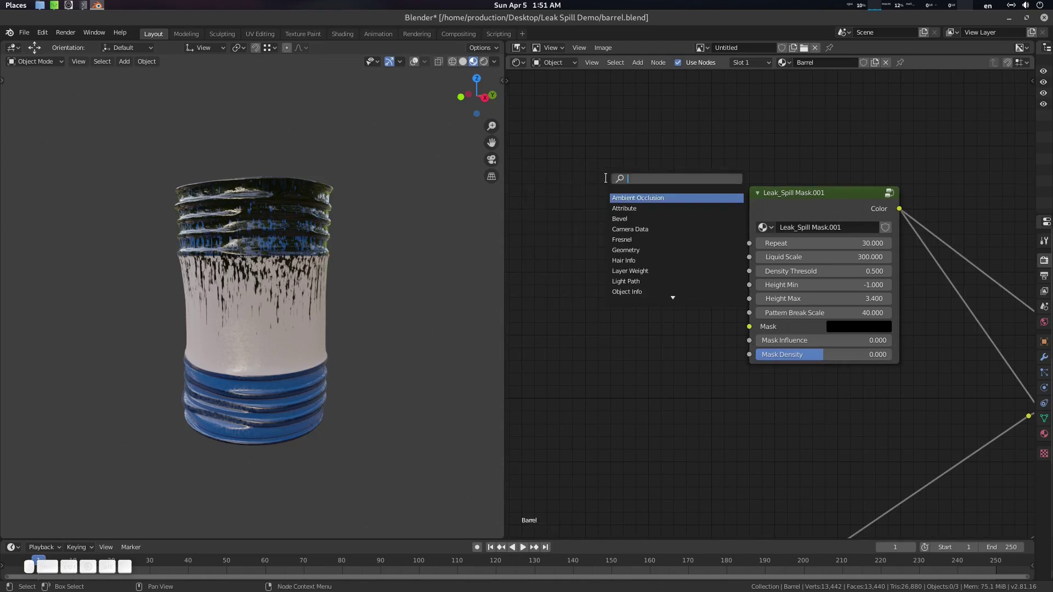
text(image)
key(Return)
click(585, 201)
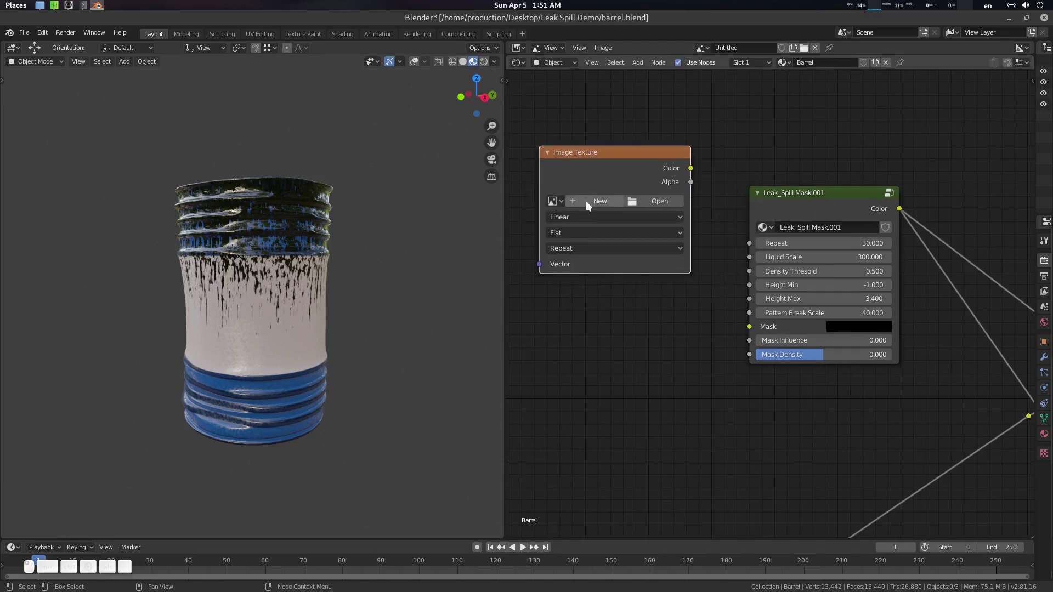
Create a new blank 1024 x 1024 px image named "leak Mask" in the Image Texture node.
click(586, 201)
click(631, 197)
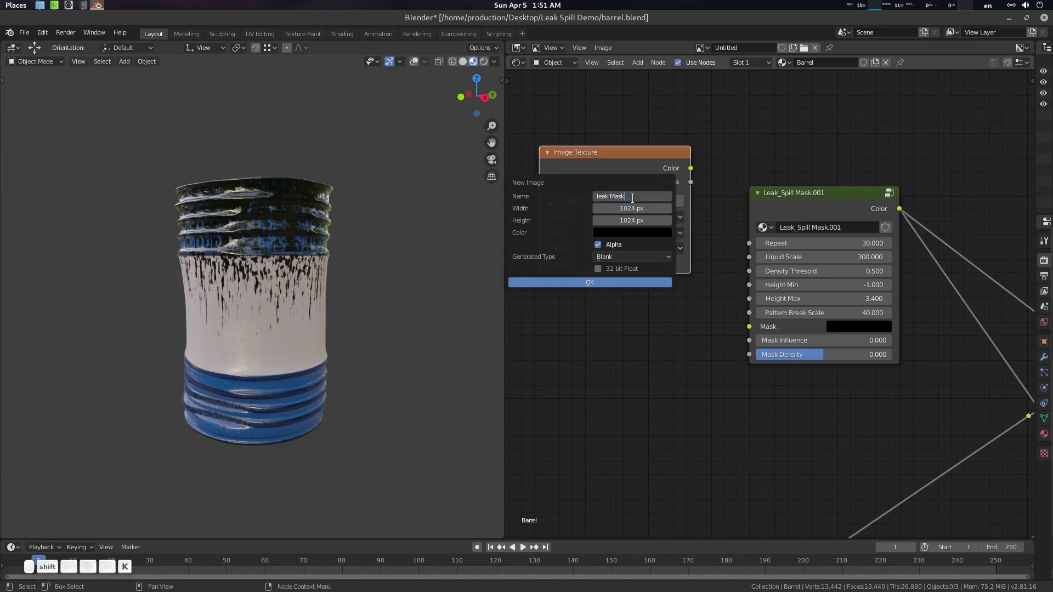
text(leak Mask)
key(Return)
key(Return)
Connect the leak Mask image's Color to the node group's Mask input and set Mask Influence to 1.
middle_drag(657, 156, 752, 186)
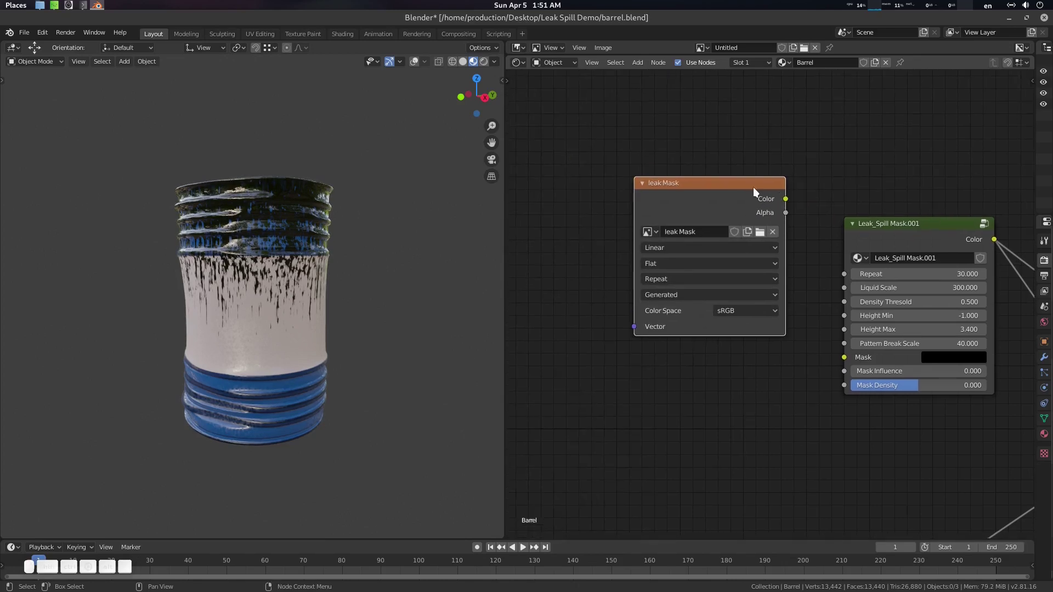
drag(753, 188, 690, 181)
middle_drag(736, 211, 690, 177)
drag(676, 159, 798, 325)
middle_drag(798, 381, 709, 361)
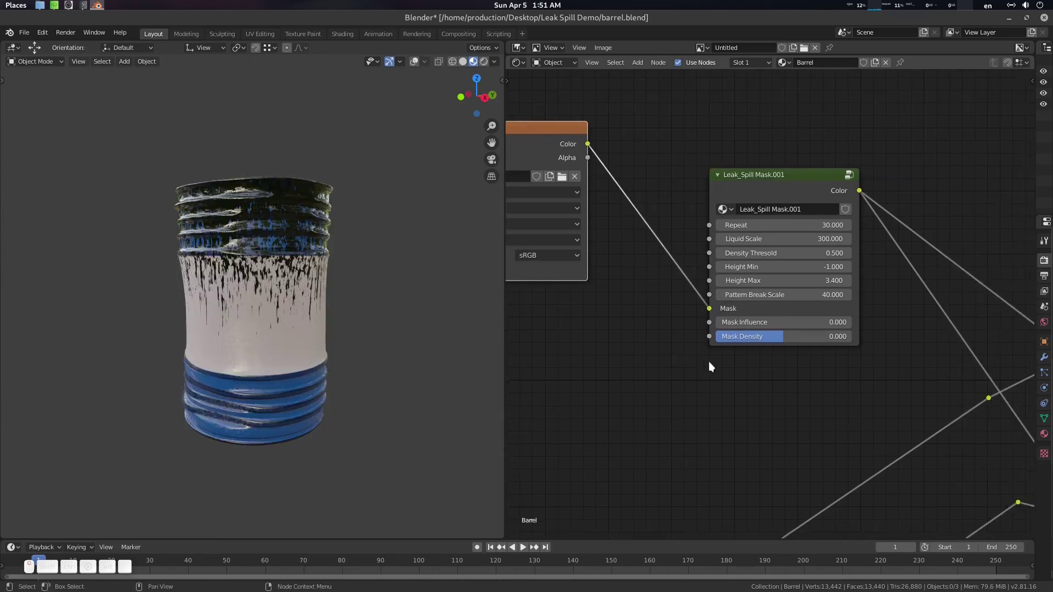
drag(744, 322, 850, 322)
middle_drag(629, 331, 749, 345)
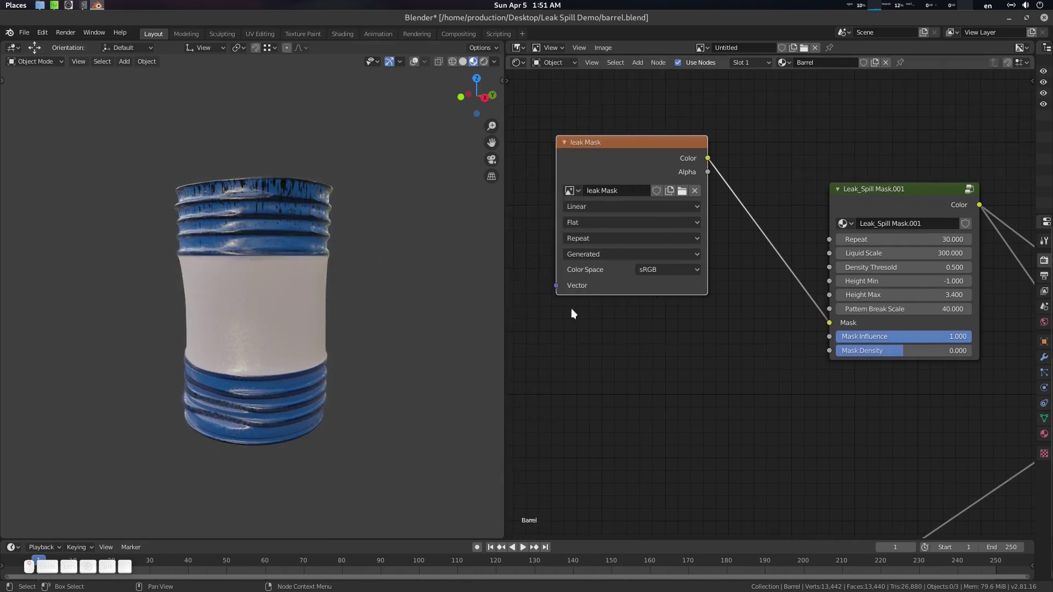
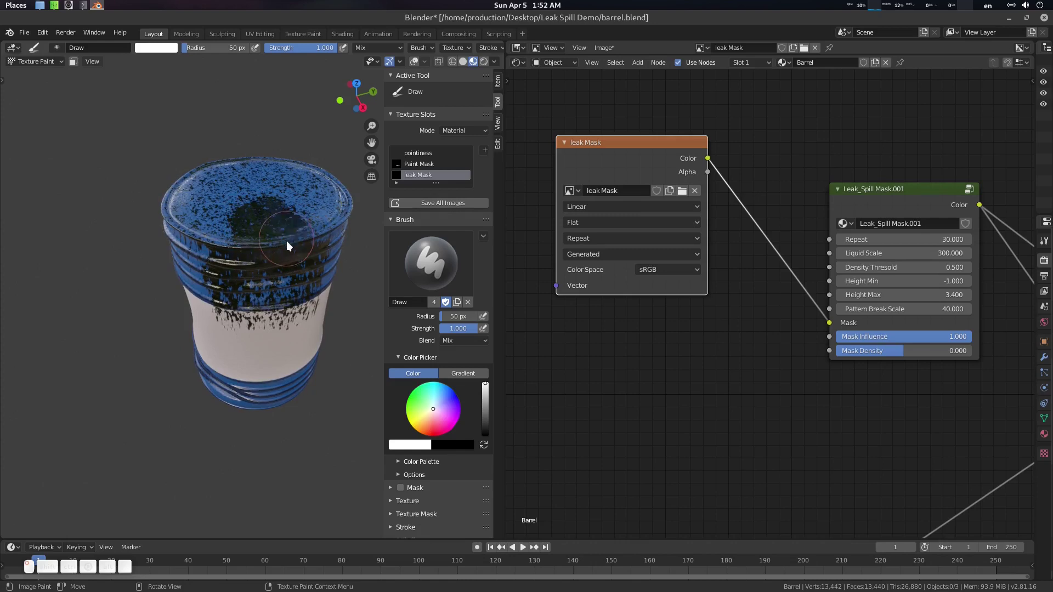
Set the brush color to light grey and paint over part of the leak on the barrel's upper side.
mouse_move(267, 353)
middle_down()
mouse_move(267, 258)
mouse_move(277, 249)
mouse_move(264, 280)
middle_up()
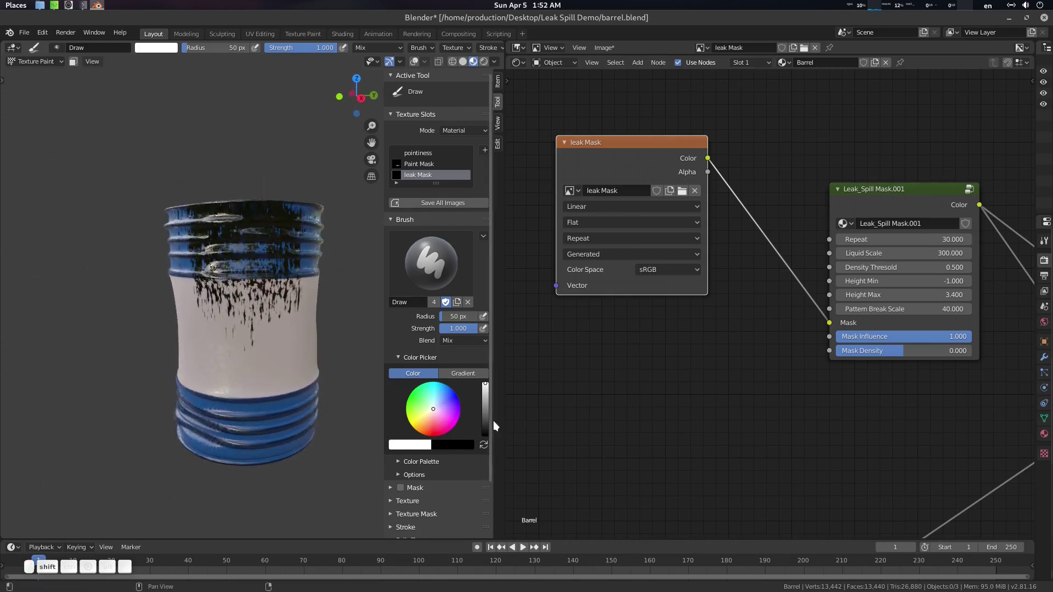
click(485, 406)
mouse_move(261, 219)
mouse_down()
mouse_move(257, 236)
mouse_move(237, 241)
mouse_move(262, 240)
mouse_up()
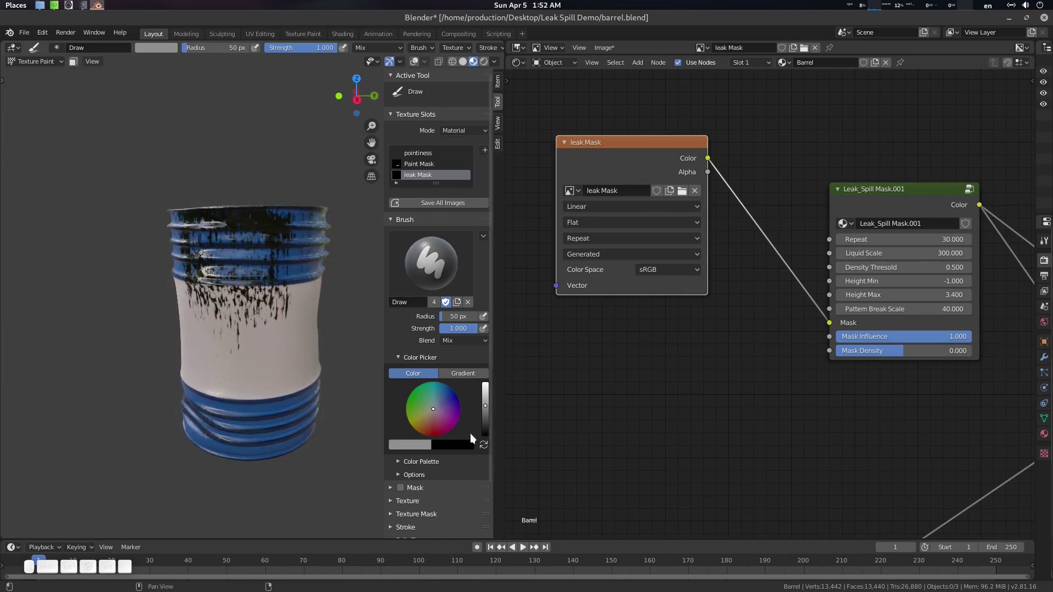
middle_drag(295, 222, 234, 234)
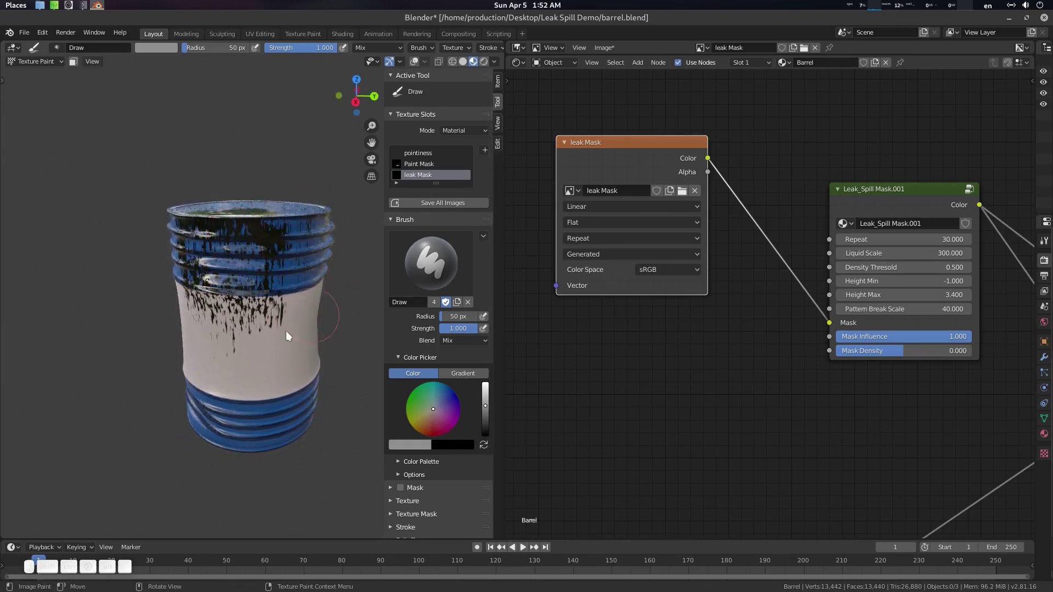
middle_drag(287, 336, 296, 315)
Erase some streaks from the leak mask with black, and switch the brush to white to repaint leaks around the upper barrel.
drag(486, 406, 485, 437)
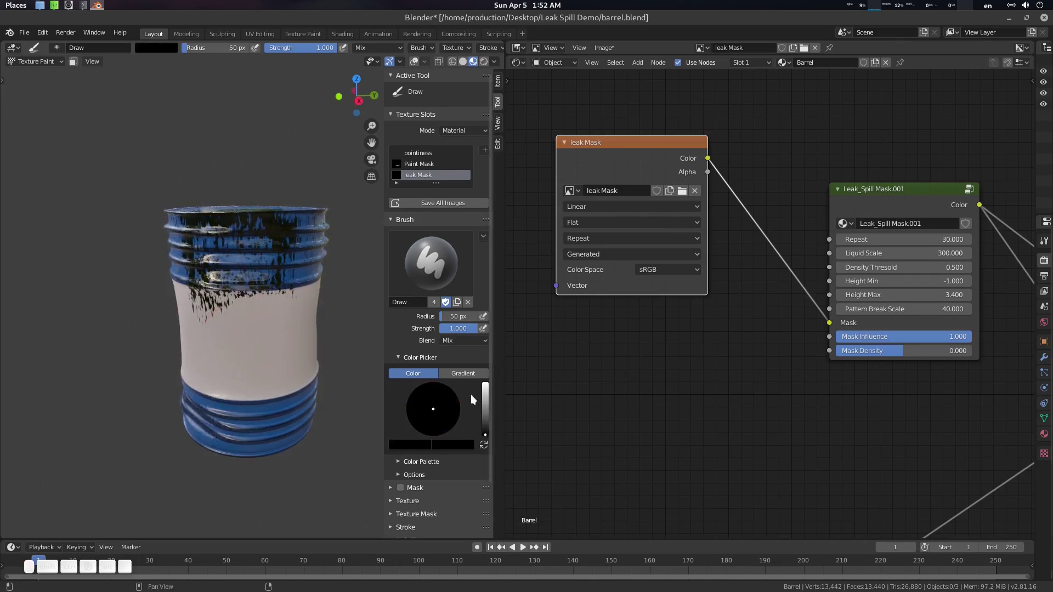
key(x)
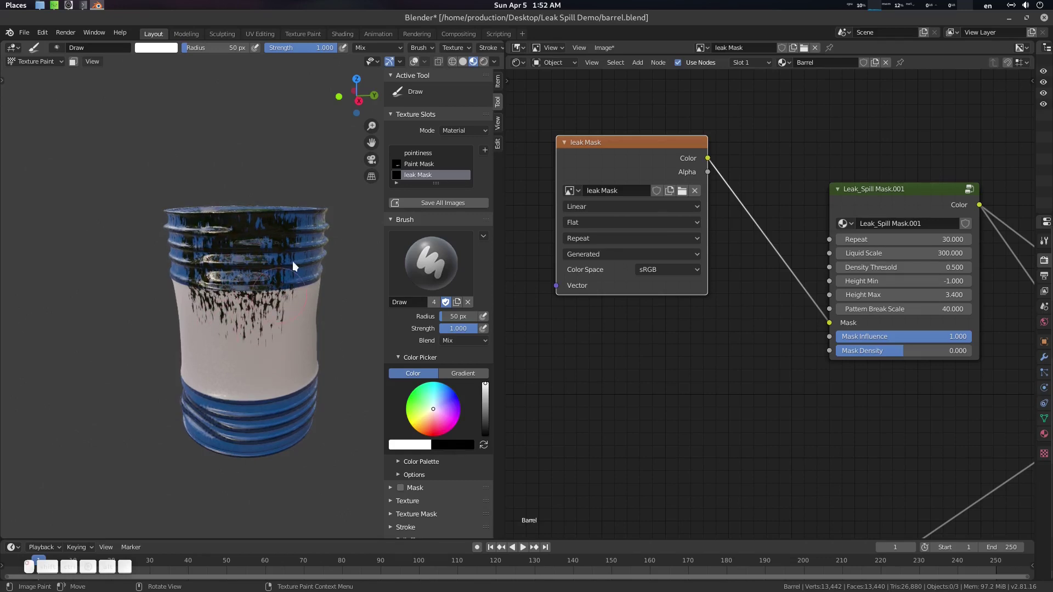
middle_drag(273, 275, 218, 295)
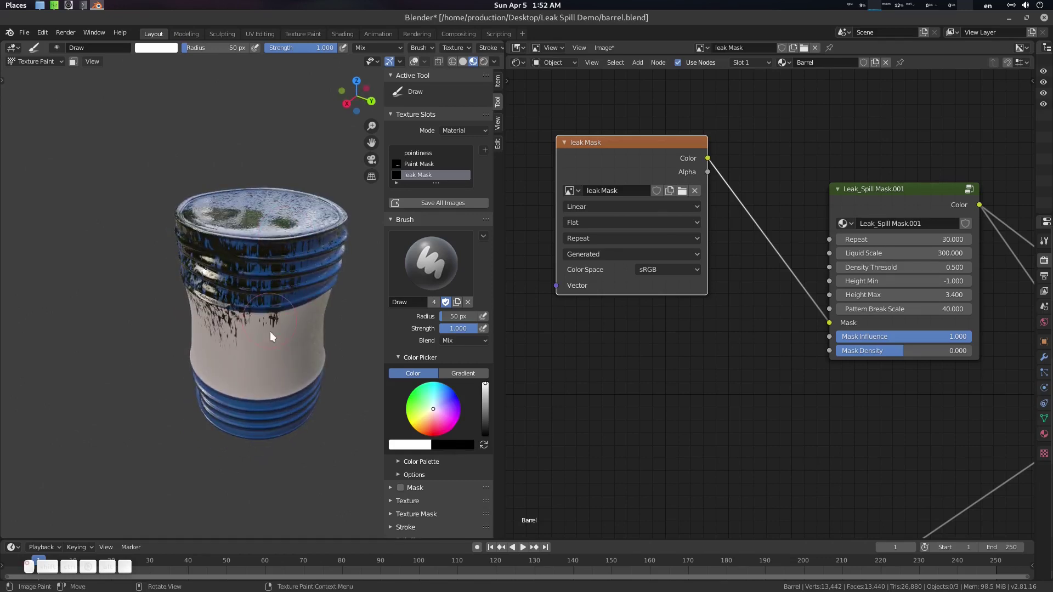
alt+middle_drag(222, 377, 296, 307)
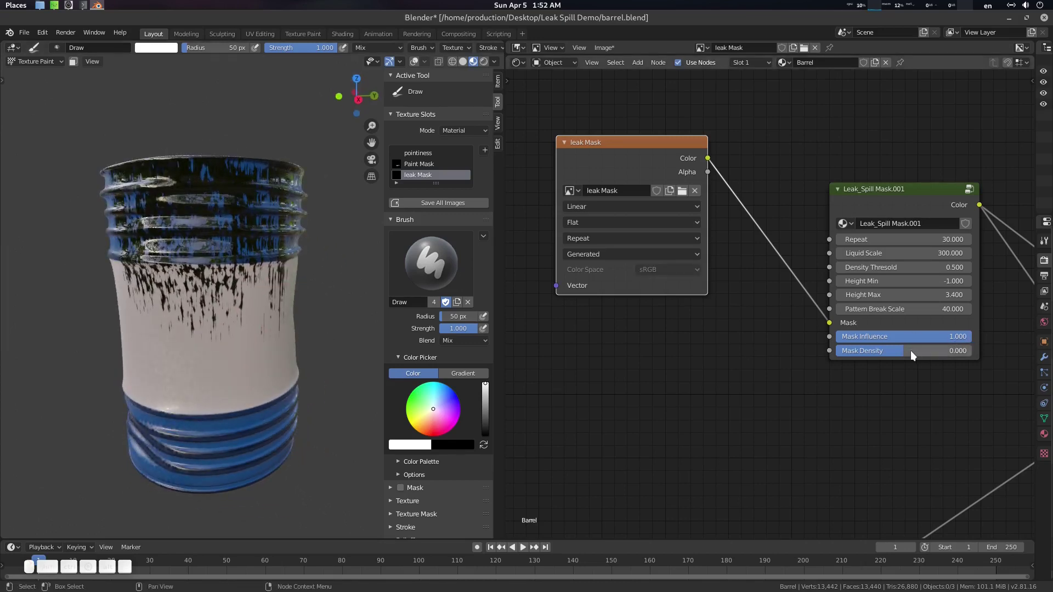
Try a Mask Density of 0.553 on the mask node, and lower it to -0.369 for denser leaks.
mouse_move(900, 350)
mouse_down()
mouse_move(919, 349)
mouse_move(880, 353)
mouse_move(907, 353)
mouse_up()
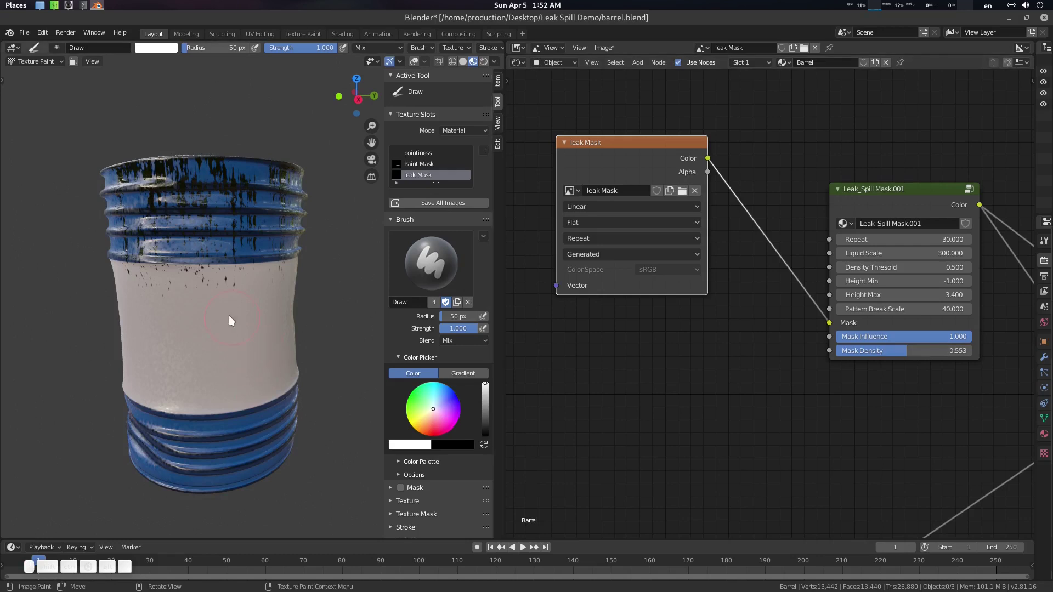
middle_drag(234, 248, 280, 247)
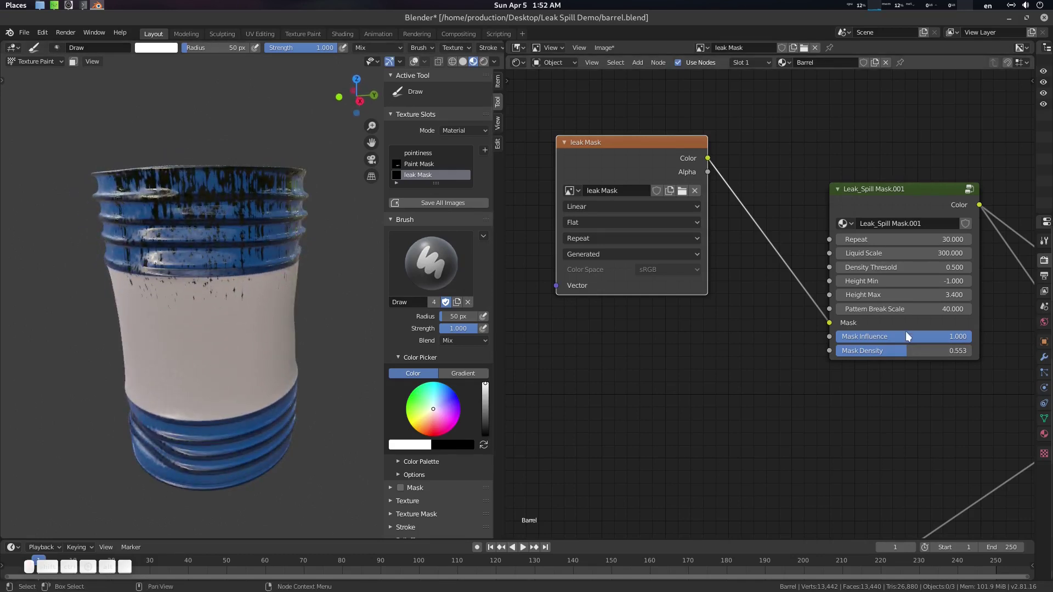
drag(905, 348, 900, 347)
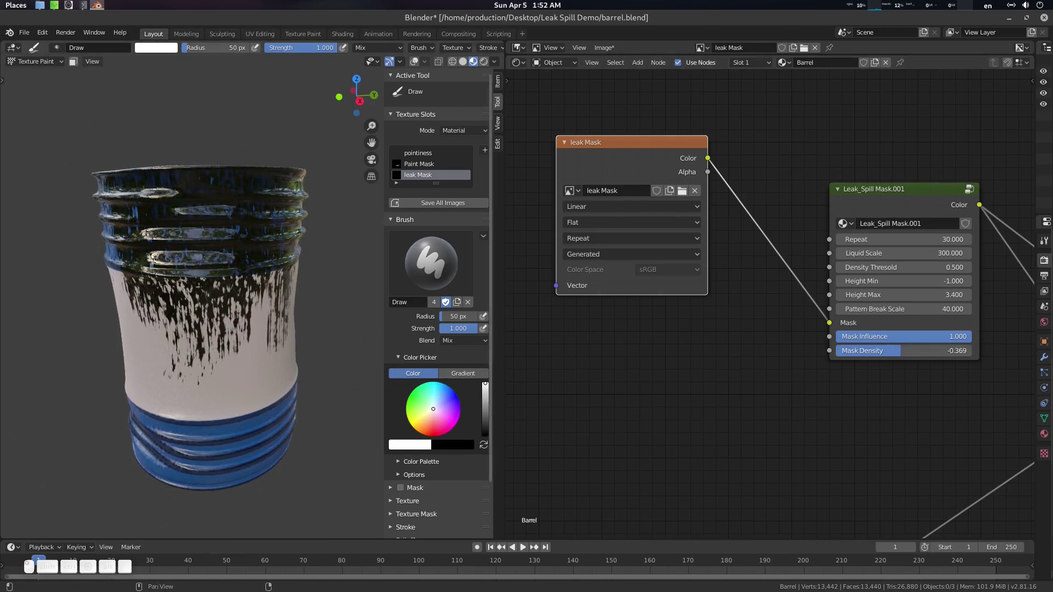
Paint over the streaks on the barrel's white band with mid-grey and a lighter grey to vary their density.
drag(486, 394, 488, 409)
mouse_move(207, 332)
mouse_down()
mouse_move(211, 315)
mouse_move(216, 341)
mouse_move(185, 296)
mouse_up()
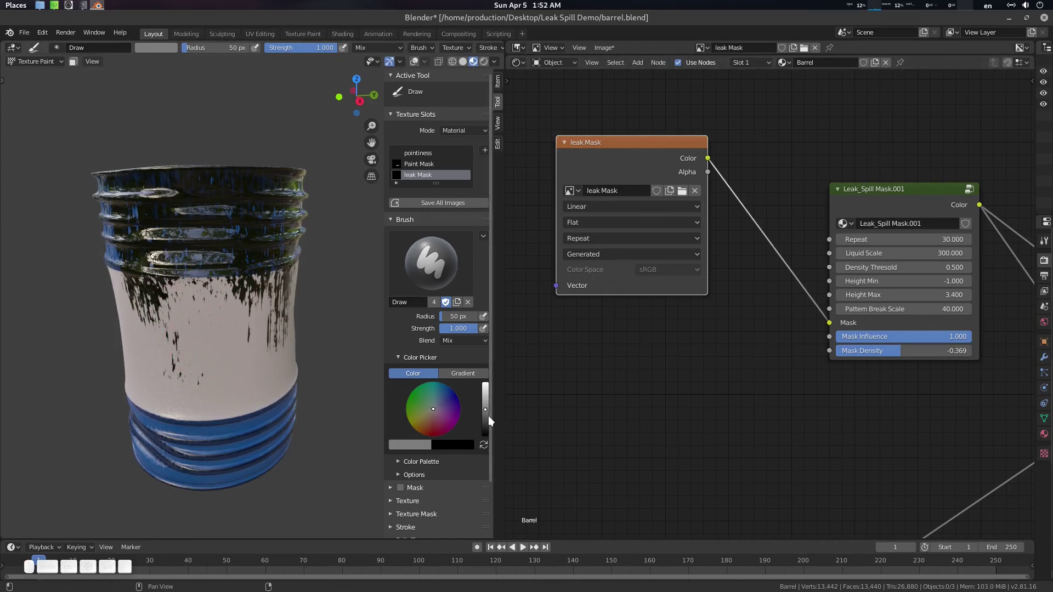
drag(487, 416, 486, 396)
mouse_move(217, 310)
mouse_down()
mouse_move(185, 295)
mouse_move(222, 363)
mouse_up()
mouse_move(225, 292)
mouse_down()
mouse_move(219, 356)
mouse_move(244, 314)
mouse_move(182, 340)
mouse_move(142, 309)
mouse_move(160, 361)
mouse_move(257, 328)
mouse_up()
scroll(247, 339, down, 4)
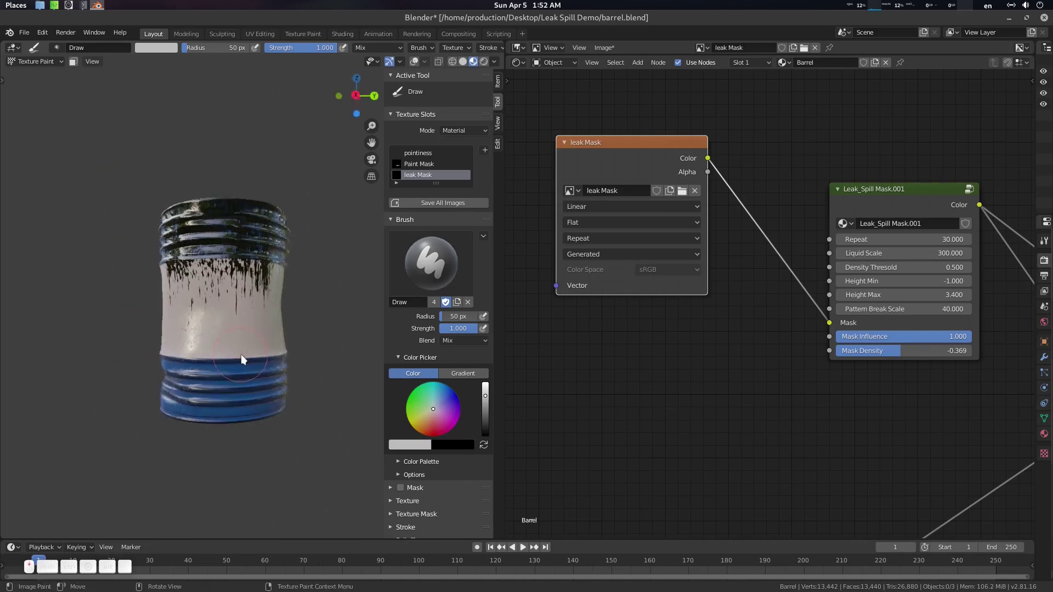
Examine the painted leaks from around the barrel, and the black-and-white mask on the barrel, cube, sphere and monkey head.
mouse_move(242, 354)
middle_down()
mouse_move(285, 364)
mouse_move(249, 353)
middle_up()
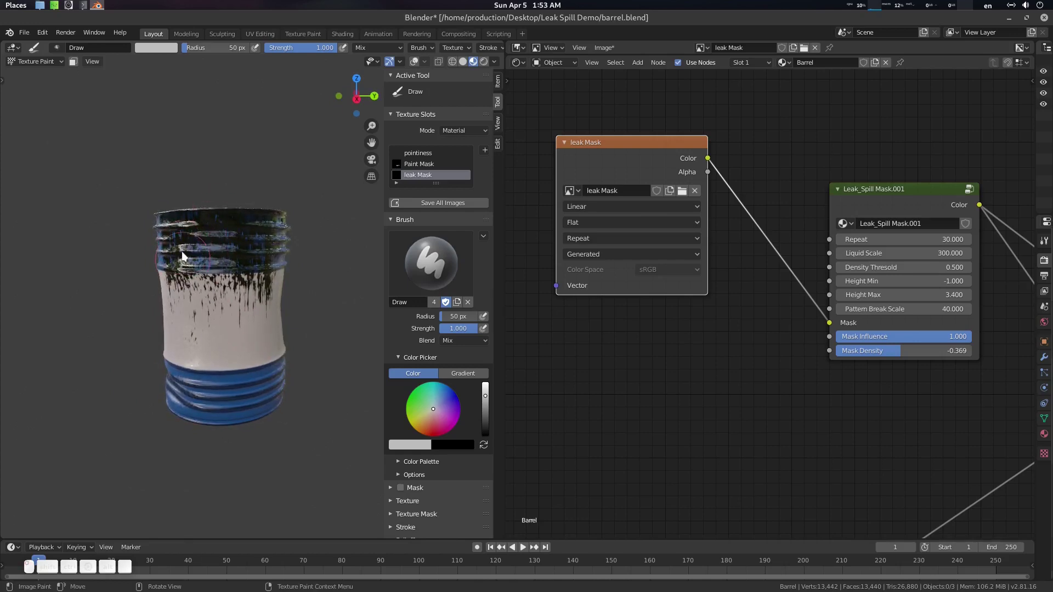
mouse_move(182, 251)
middle_down()
mouse_move(253, 314)
mouse_move(186, 268)
middle_up()
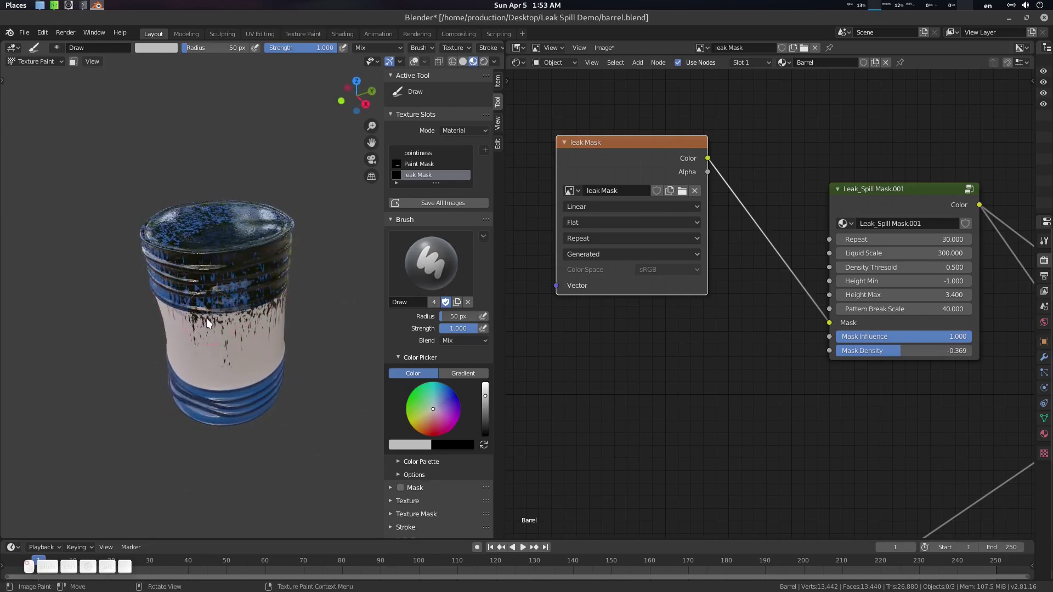
middle_drag(206, 318, 199, 321)
middle_drag(234, 365, 242, 252)
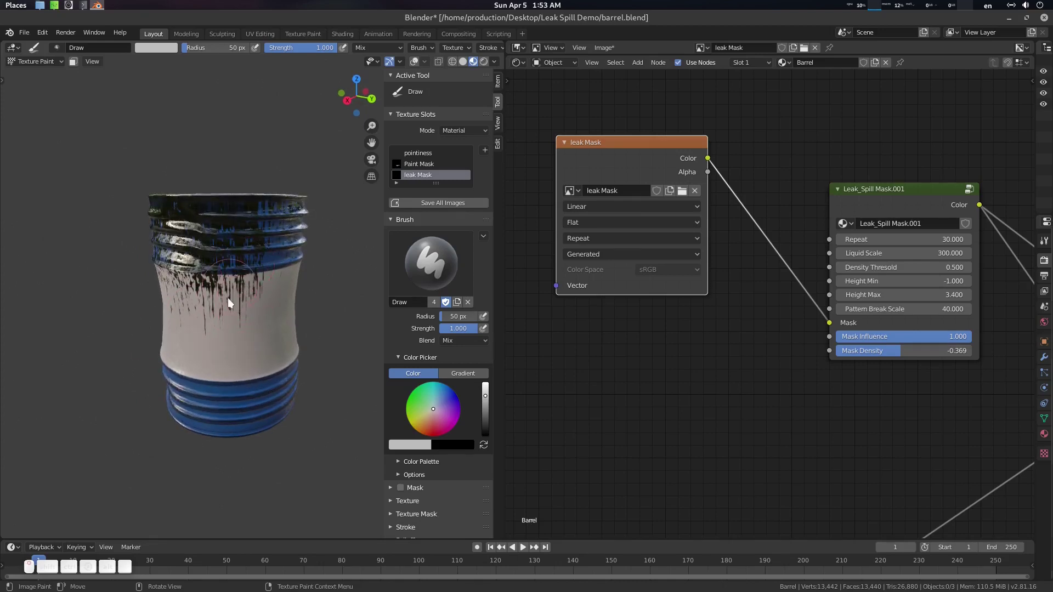
middle_drag(228, 298, 258, 233)
middle_drag(238, 327, 259, 341)
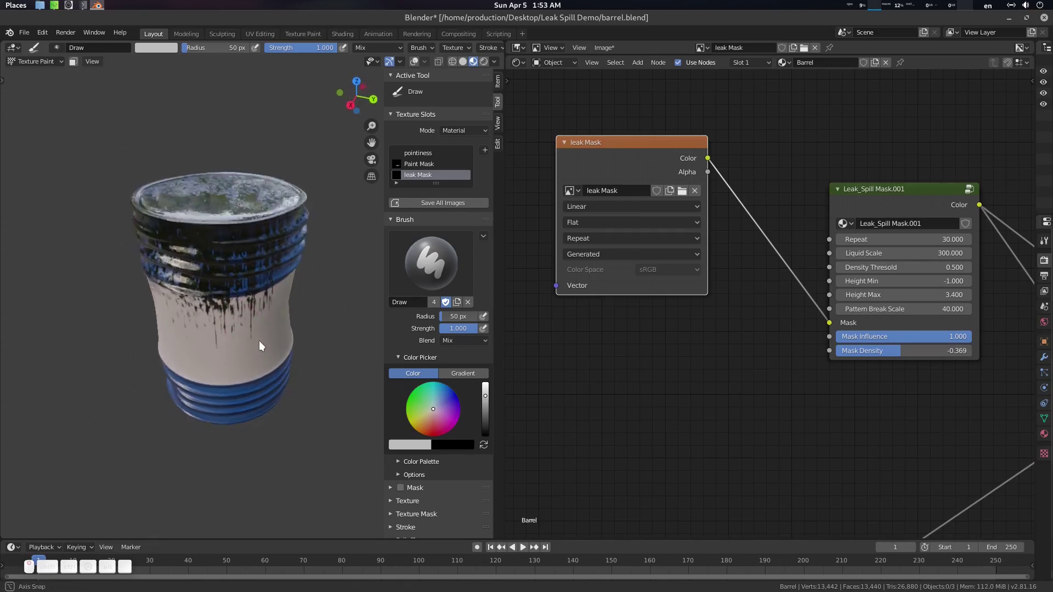
middle_drag(851, 414, 809, 416)
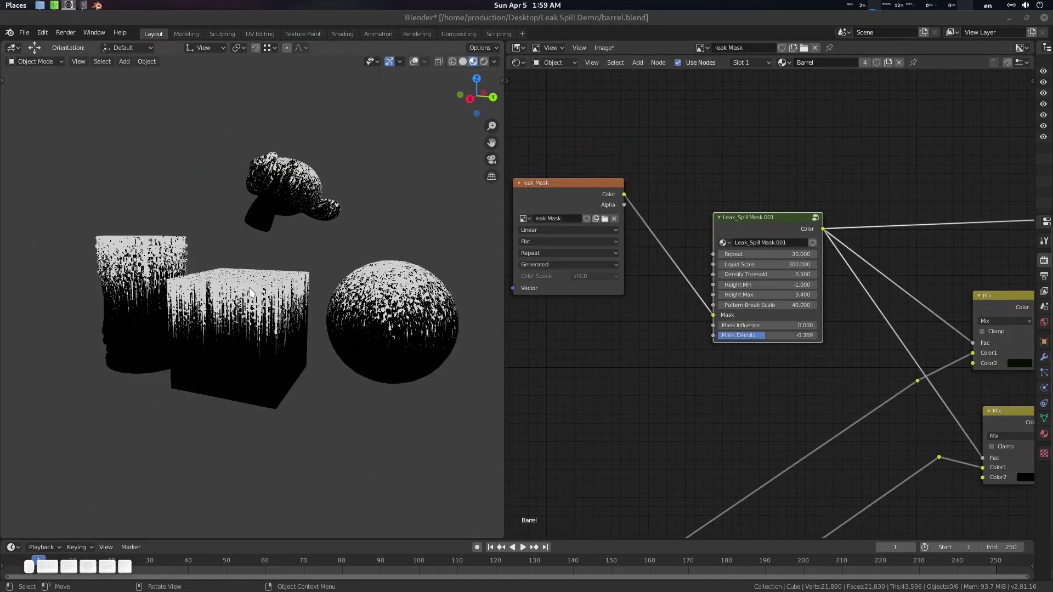
middle_drag(249, 292, 141, 281)
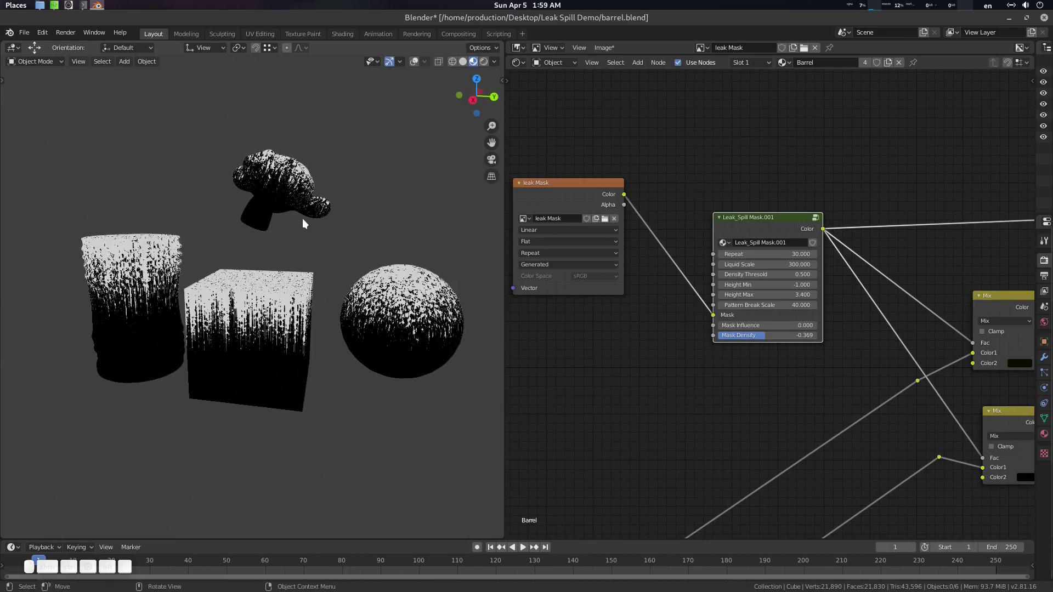
middle_drag(304, 224, 330, 322)
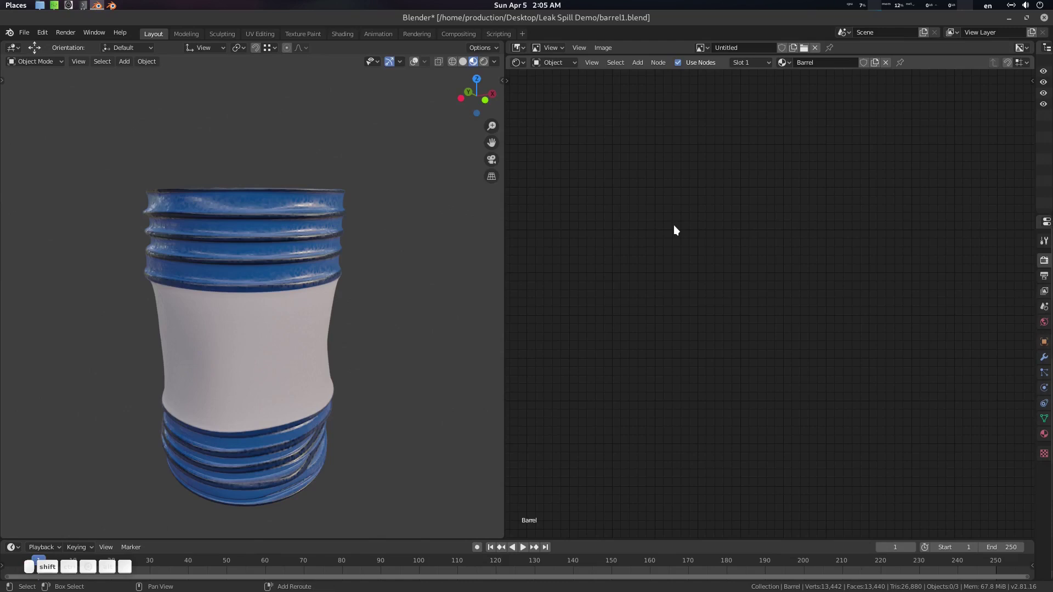
Add a Voronoi Texture node to the empty Barrel material and preview its Distance output on the barrel.
key(shift+a)
text(voronoi)
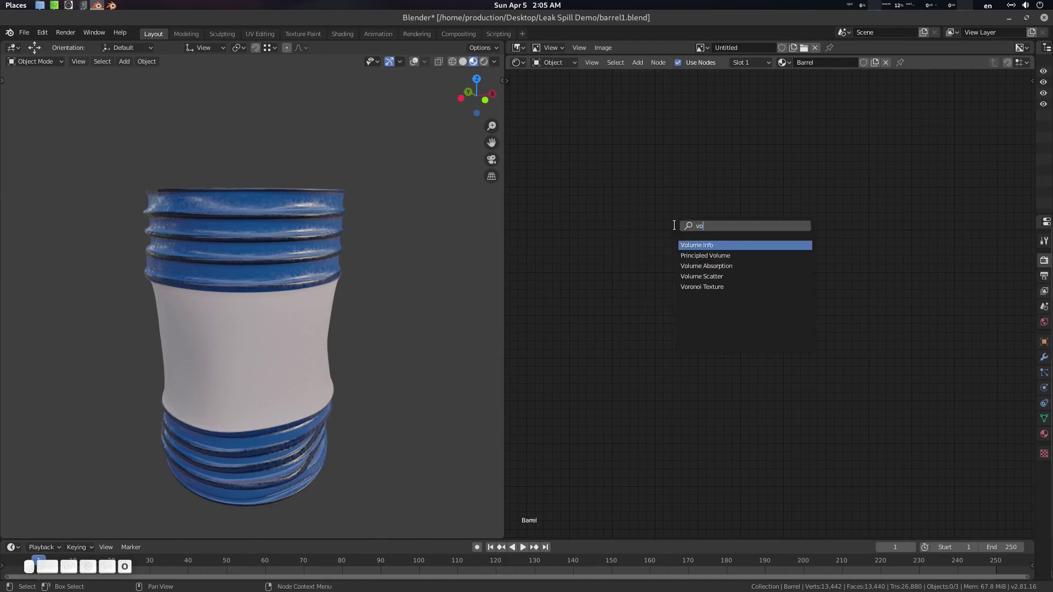
key(Return)
click(676, 230)
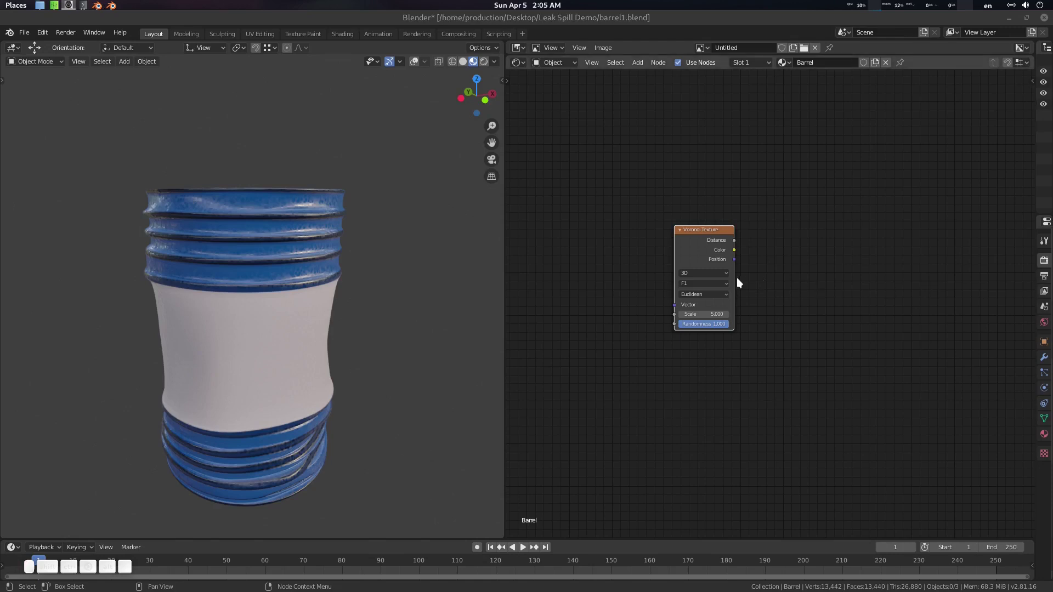
scroll(736, 277, up, 3)
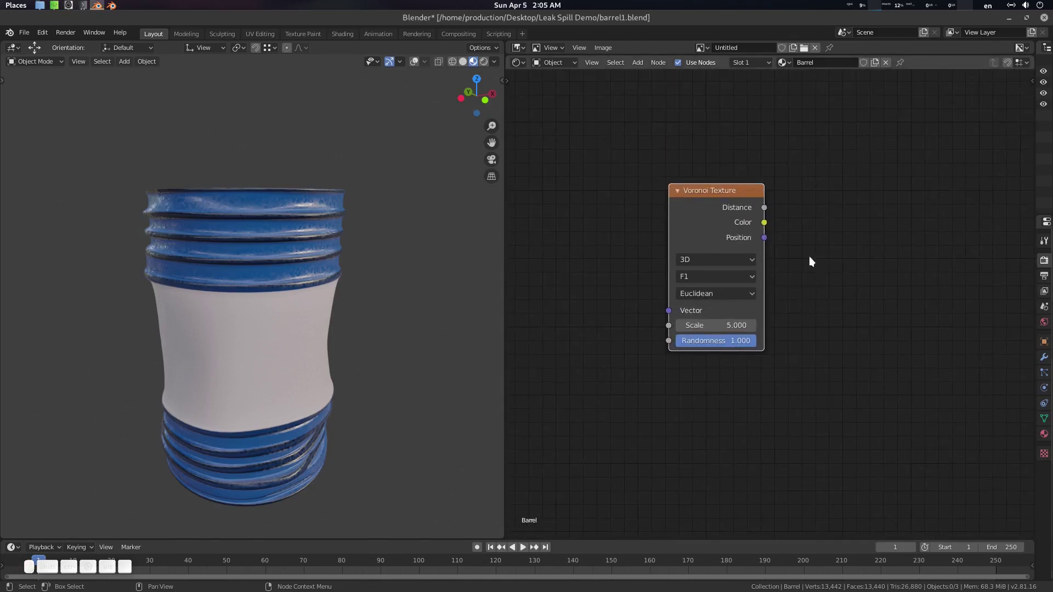
ctrl+shift+click(731, 190)
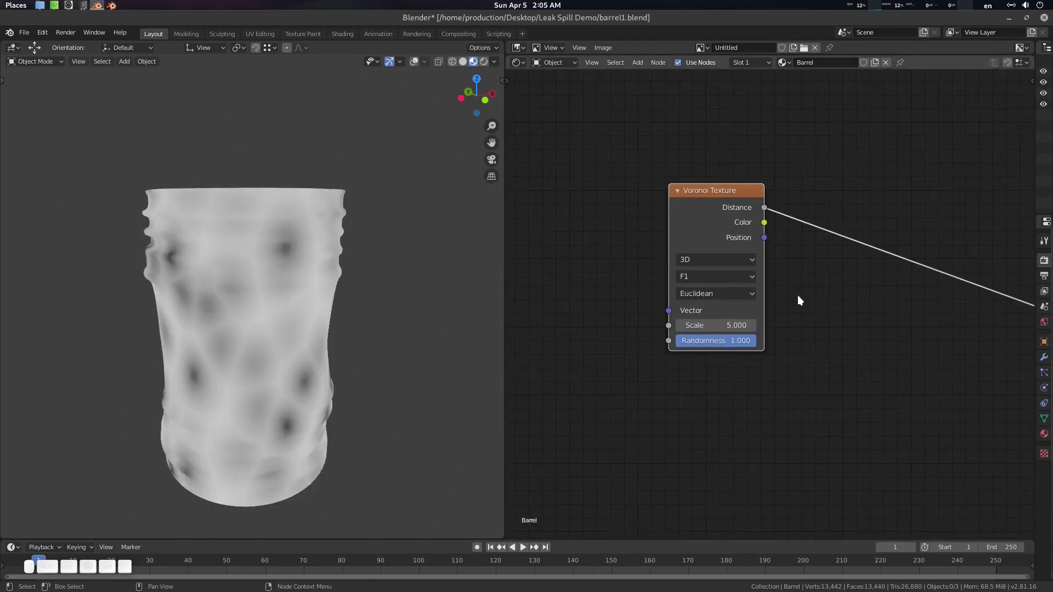
Set the Voronoi Texture to Smooth F1 with the Minkowski metric and a scale of 300.
click(719, 278)
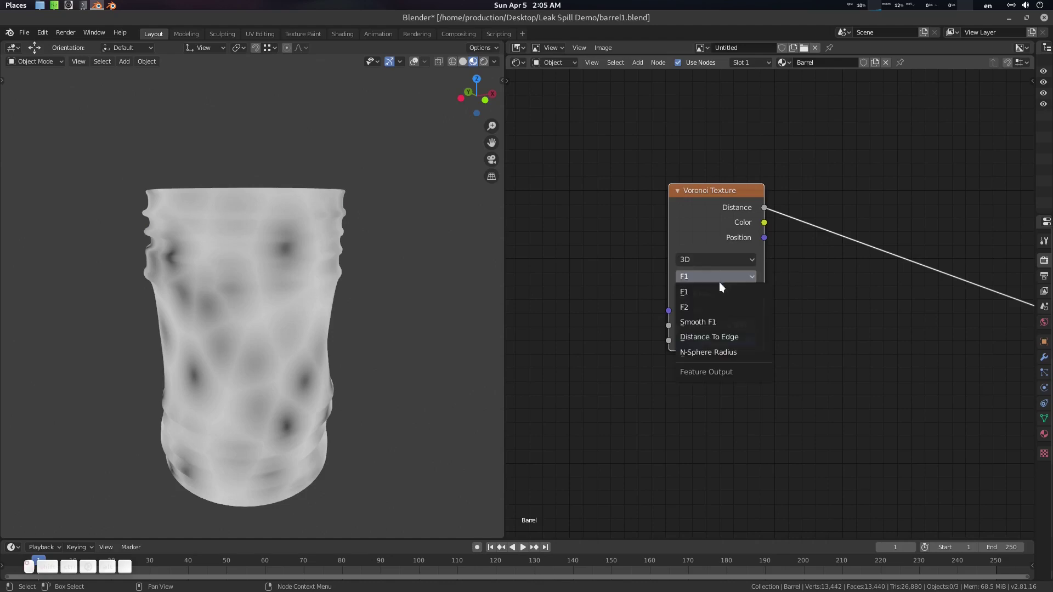
click(719, 322)
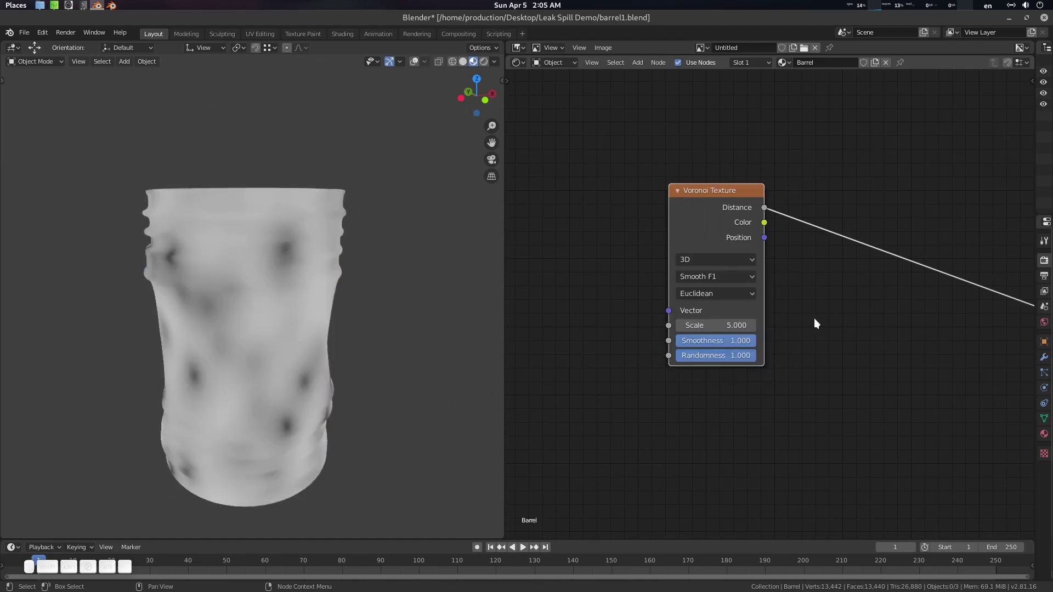
click(754, 296)
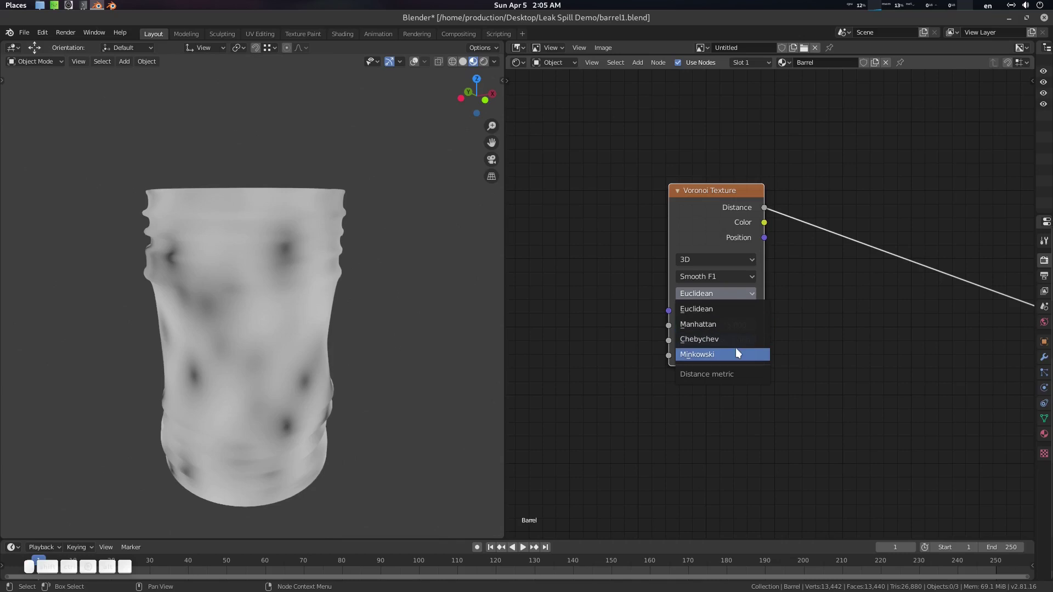
click(736, 348)
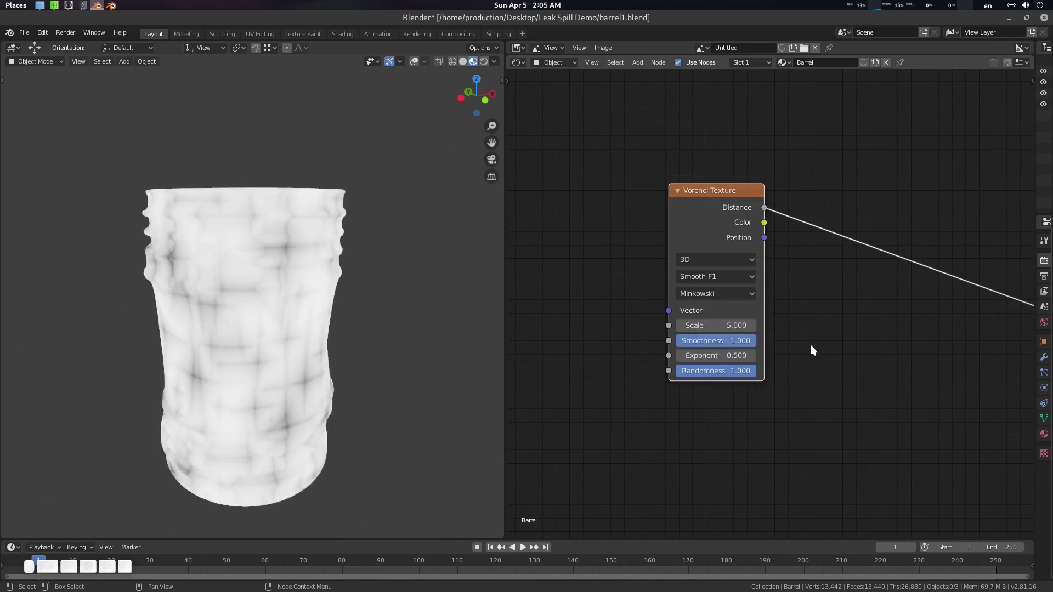
click(734, 326)
key(Return)
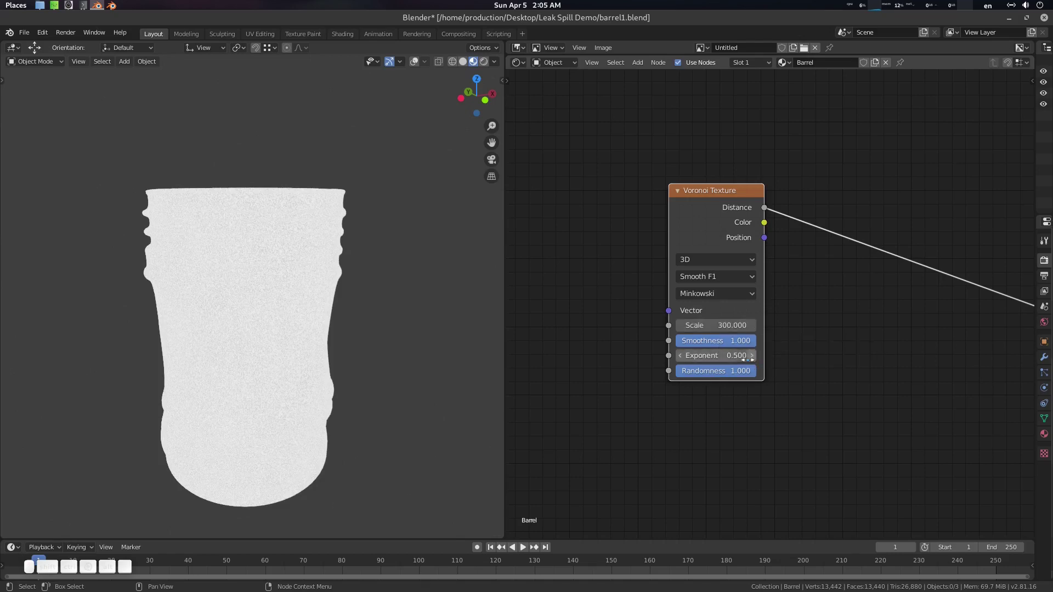
Add linked Texture Coordinate and Mapping nodes in front of the Voronoi Texture's Vector input.
middle_drag(747, 436, 841, 435)
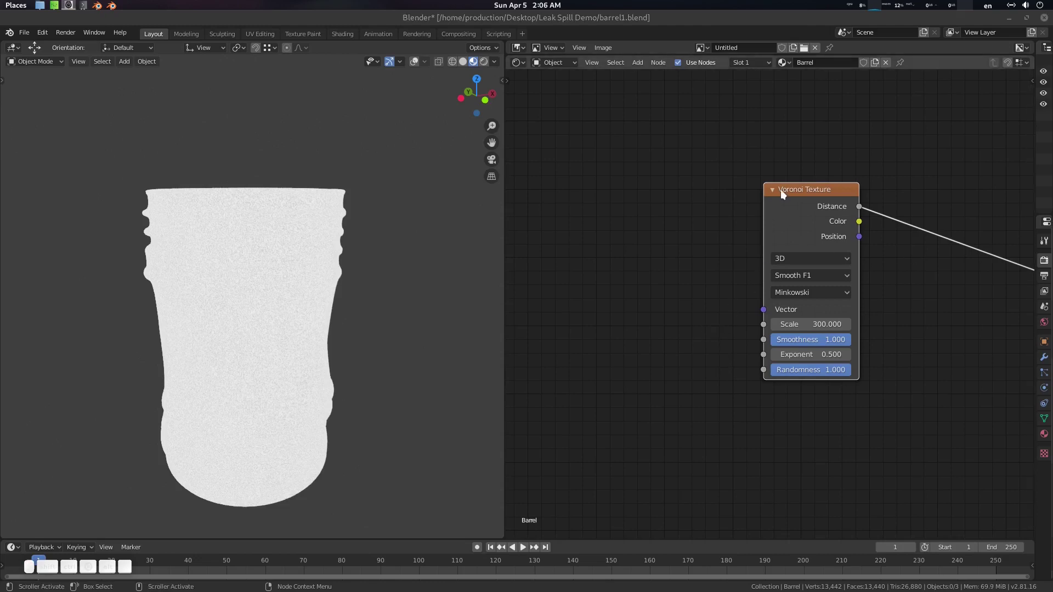
key(ctrl+t)
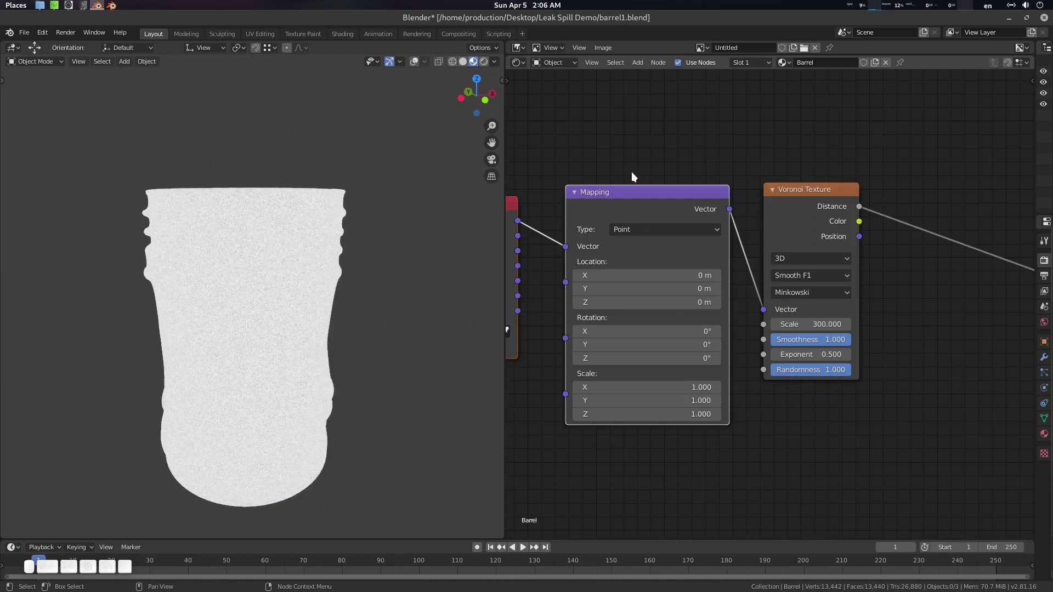
middle_drag(631, 172, 740, 180)
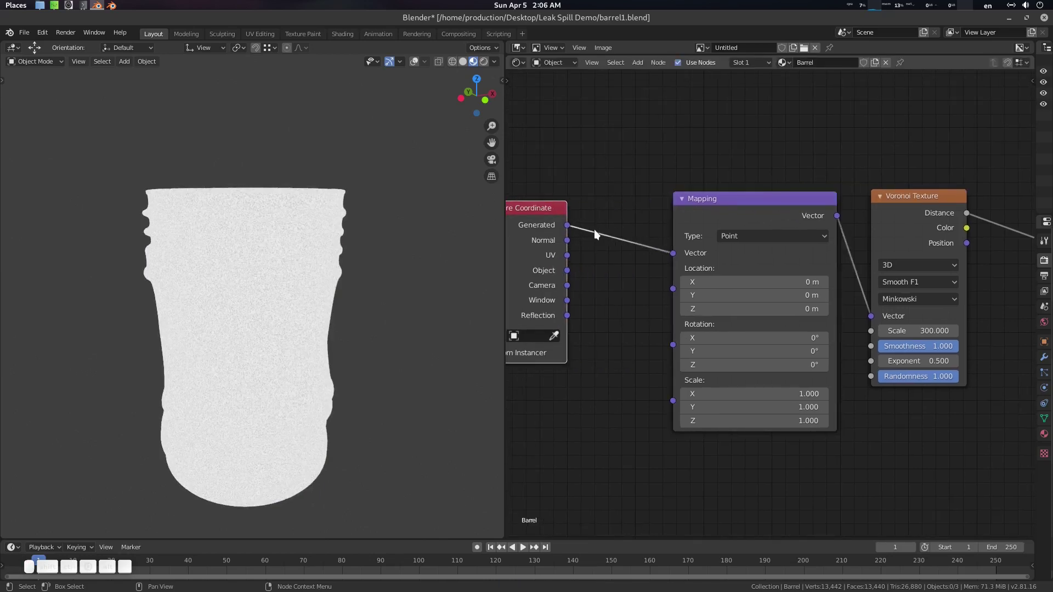
Set the Mapping node's X, Y and Z scale to 0.
middle_drag(651, 269, 610, 219)
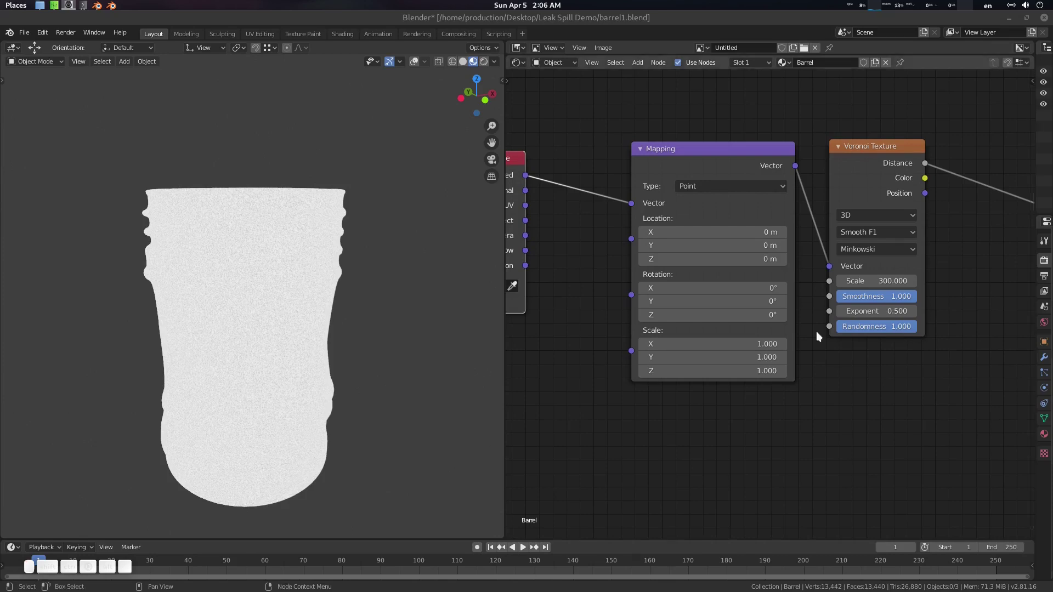
drag(760, 370, 718, 370)
click(762, 369)
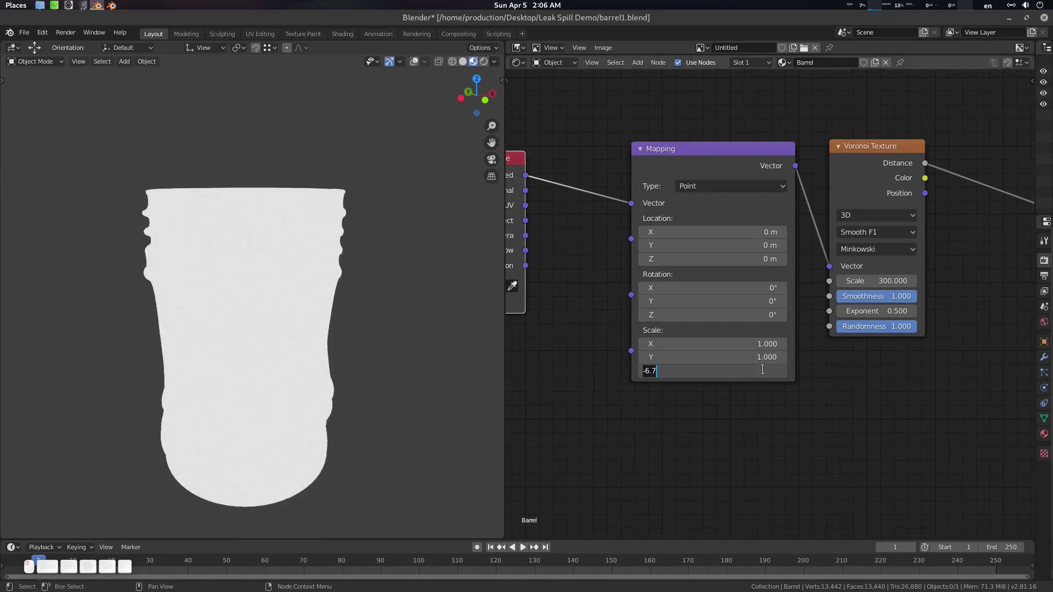
key(Return)
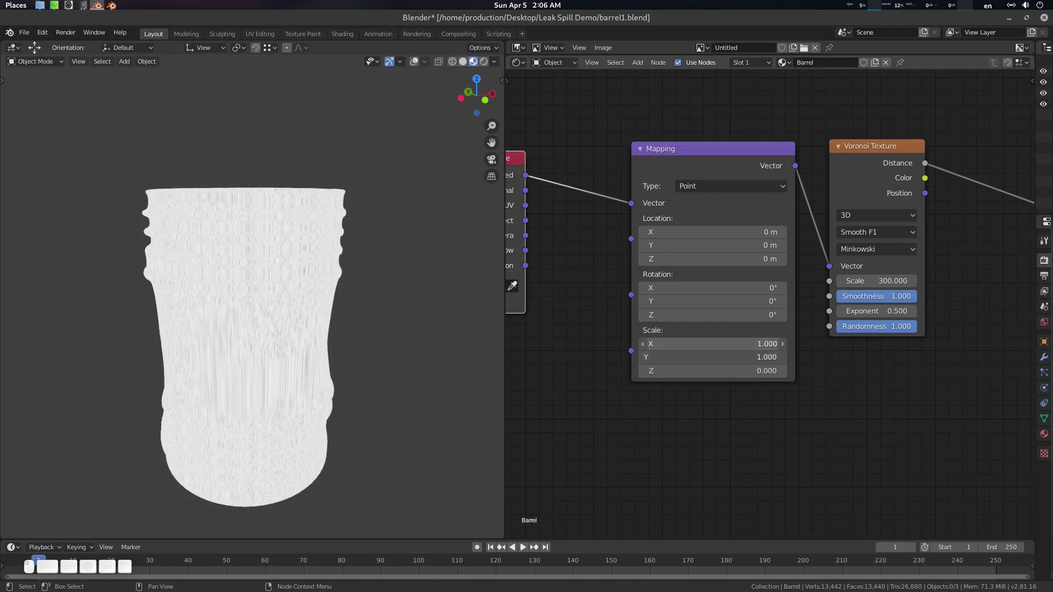
drag(713, 351, 658, 350)
Add a Combine XYZ node and place it below and between the Texture Coordinate and Mapping nodes.
middle_drag(788, 422, 856, 397)
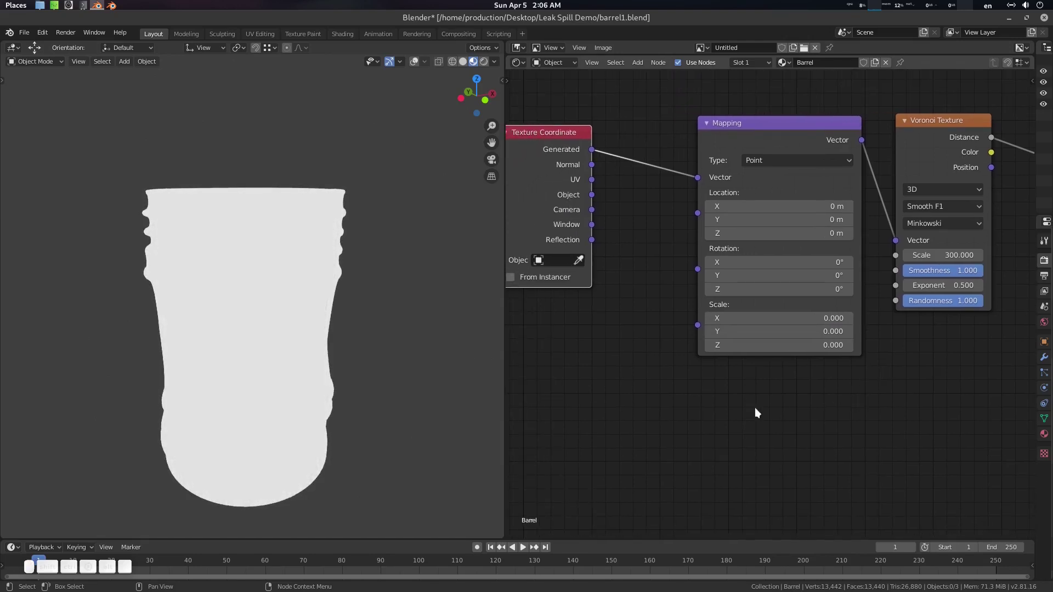
key(shift+a)
click(666, 380)
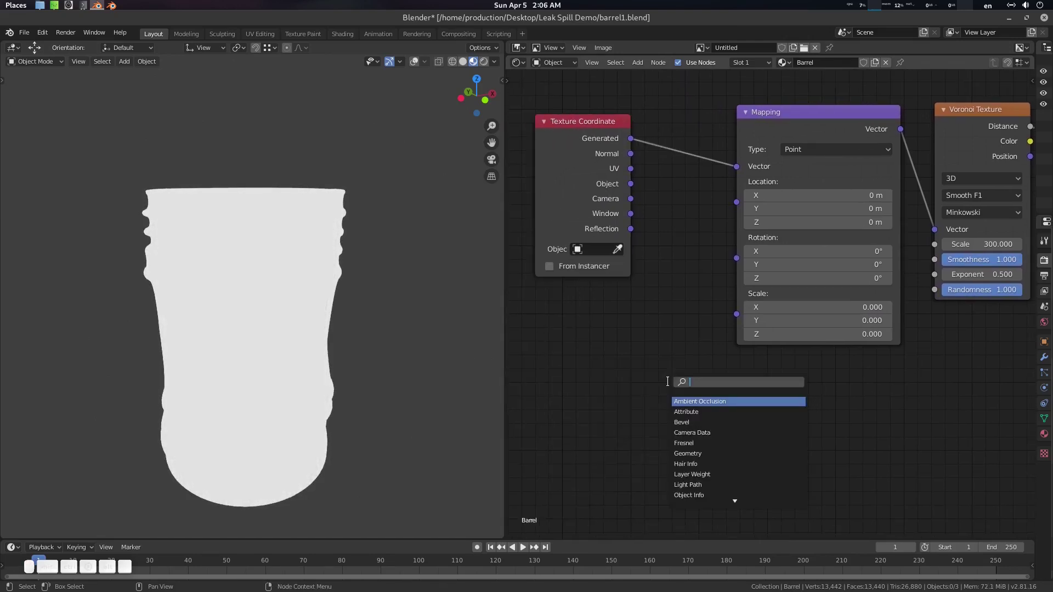
text(com)
key(Down)
key(Down)
key(Return)
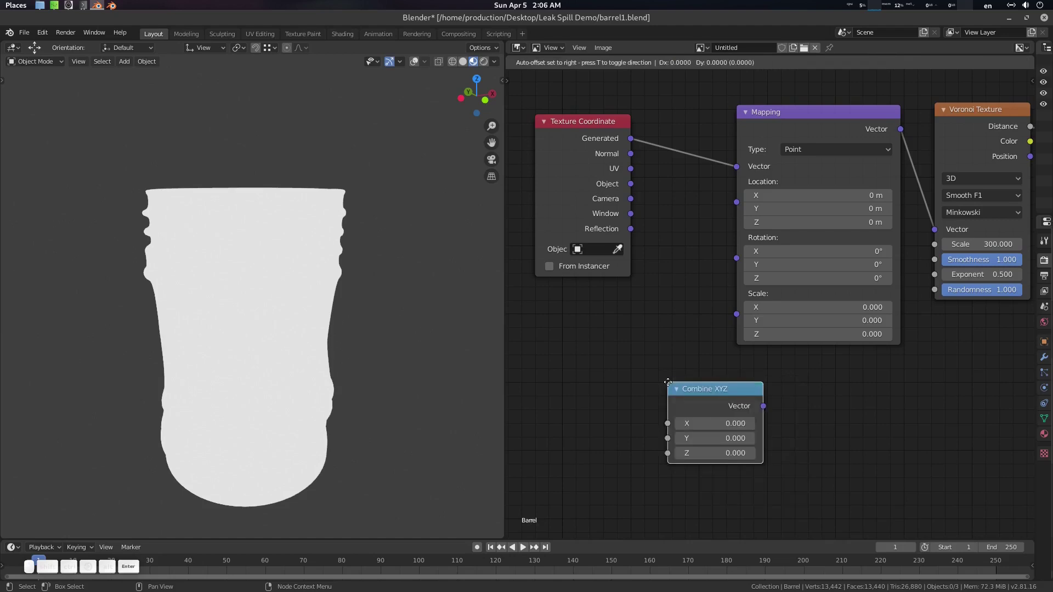
click(610, 347)
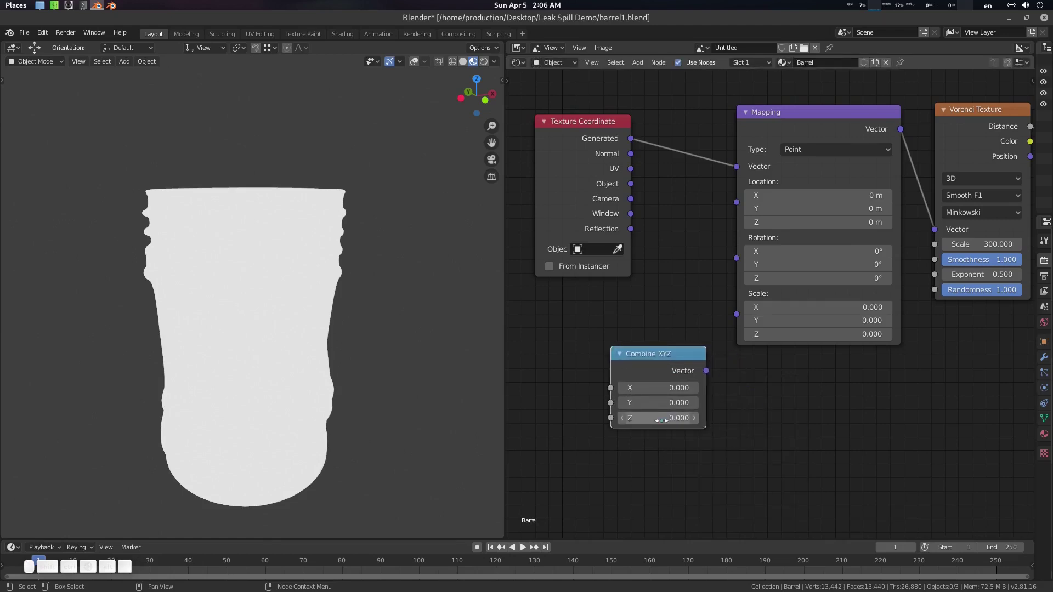
Add a Value node beside the input side of the Combine XYZ node.
middle_drag(653, 420, 700, 420)
key(shift+a)
click(547, 362)
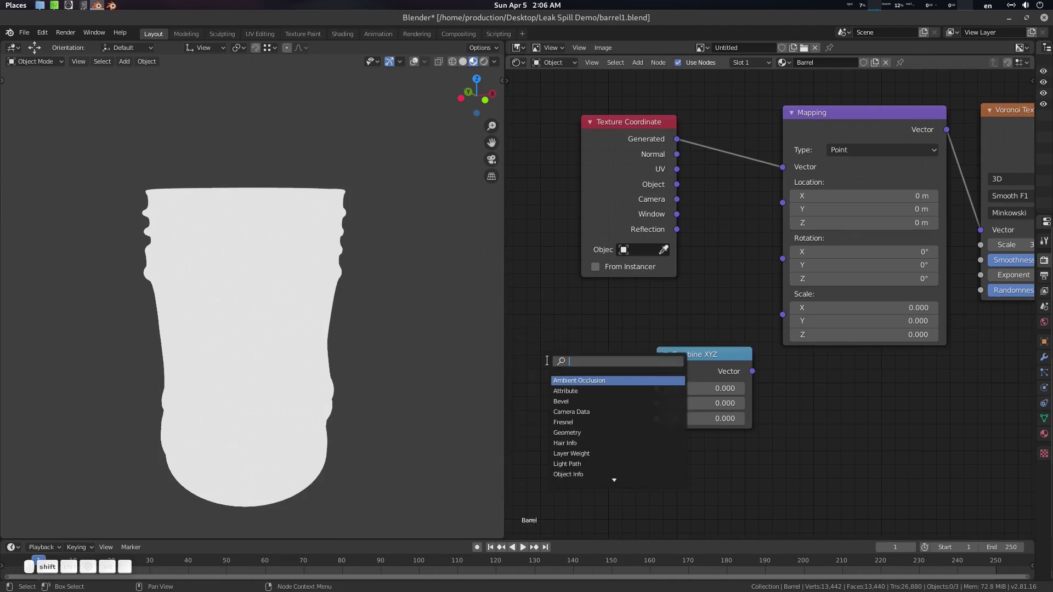
text(value)
key(Return)
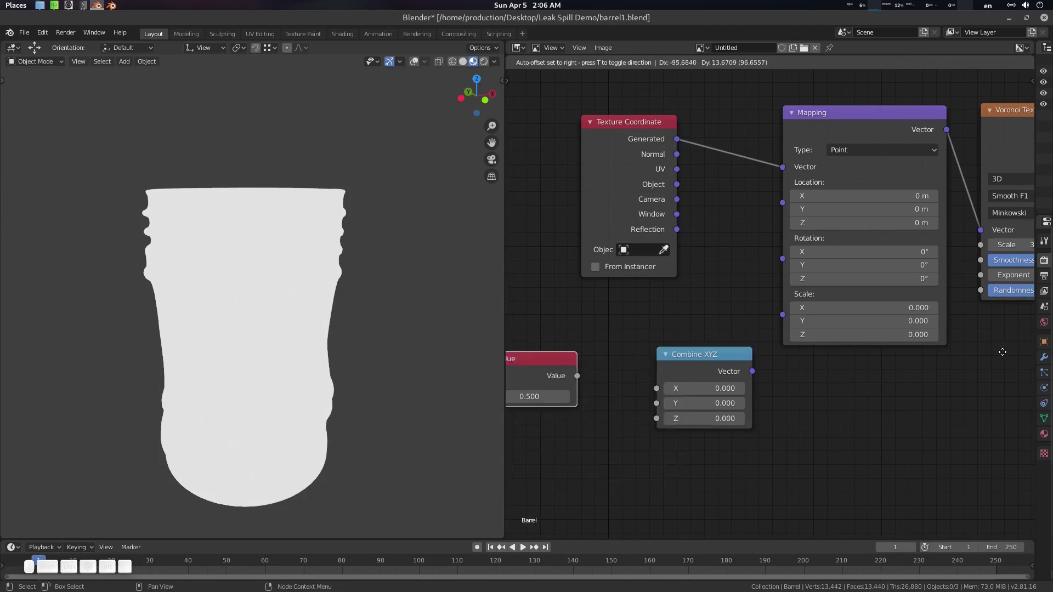
click(999, 338)
Link the Value node to Combine XYZ's X and Y inputs, and its Vector output to the Mapping Scale.
middle_drag(804, 411, 920, 396)
drag(668, 330, 772, 374)
drag(643, 352, 772, 388)
drag(869, 357, 900, 301)
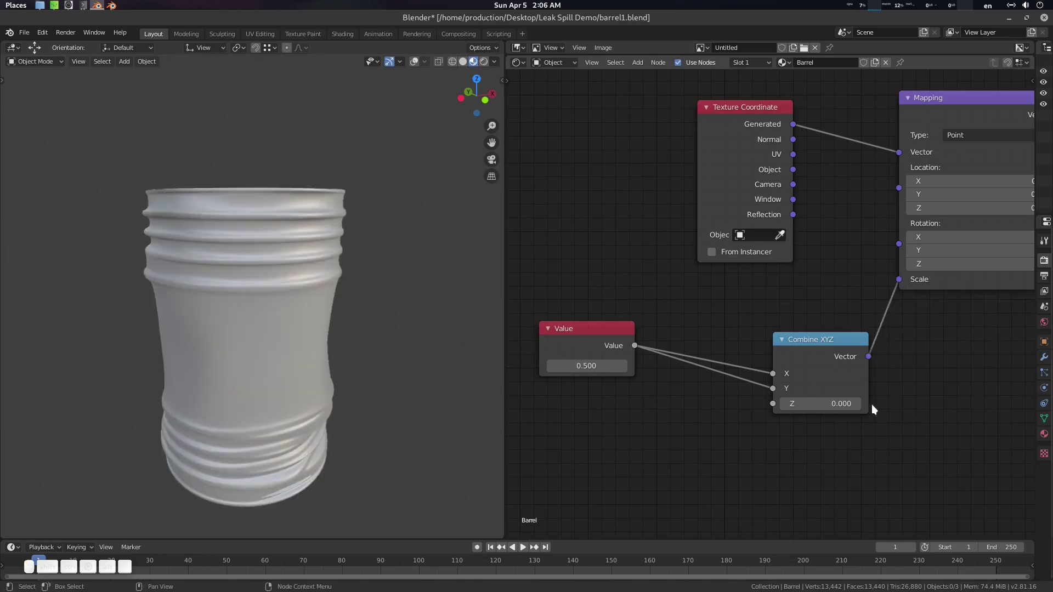
Set the Value node to 0.600, move it farther from Combine XYZ, and merge its two links through a reroute.
drag(586, 366, 601, 366)
middle_drag(685, 400, 735, 388)
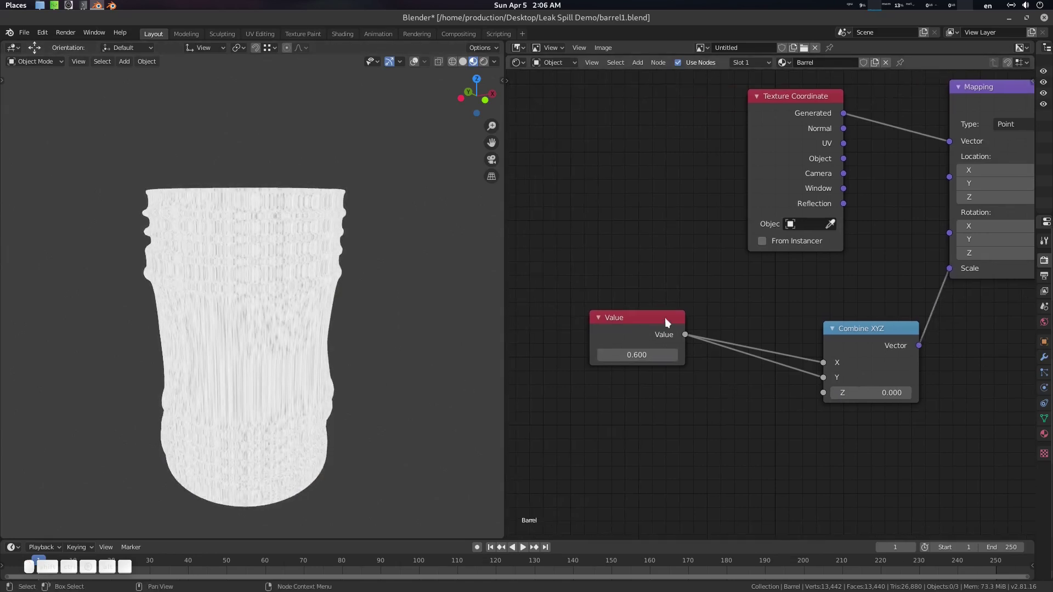
drag(665, 319, 579, 314)
shift+drag(743, 329, 701, 417)
middle_drag(737, 390, 762, 388)
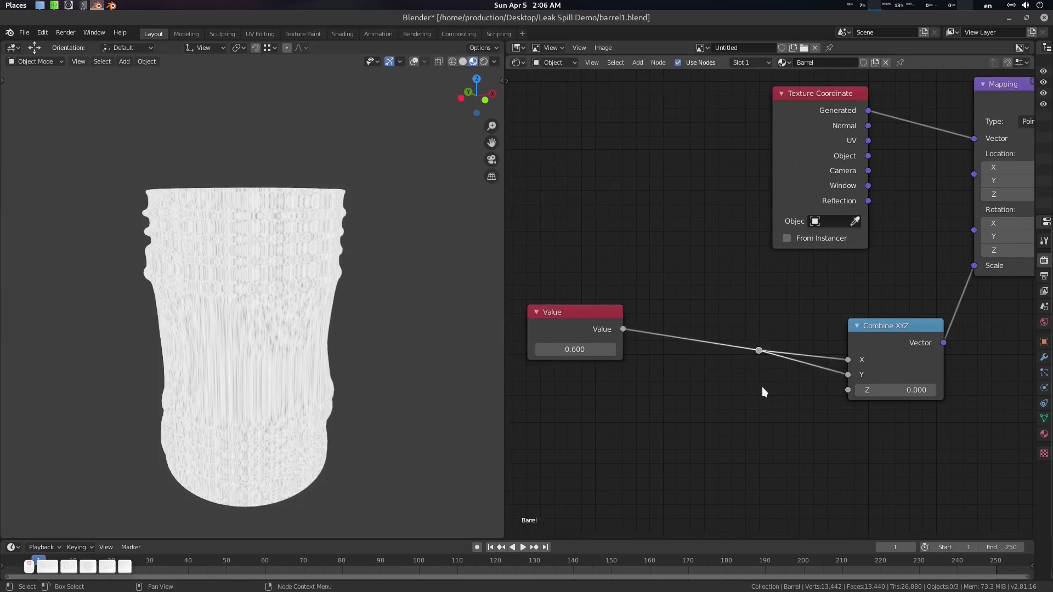
Insert a Math node between the Value node and the reroute, and set its operation to Multiply.
key(shift+a)
click(732, 398)
text(mat)
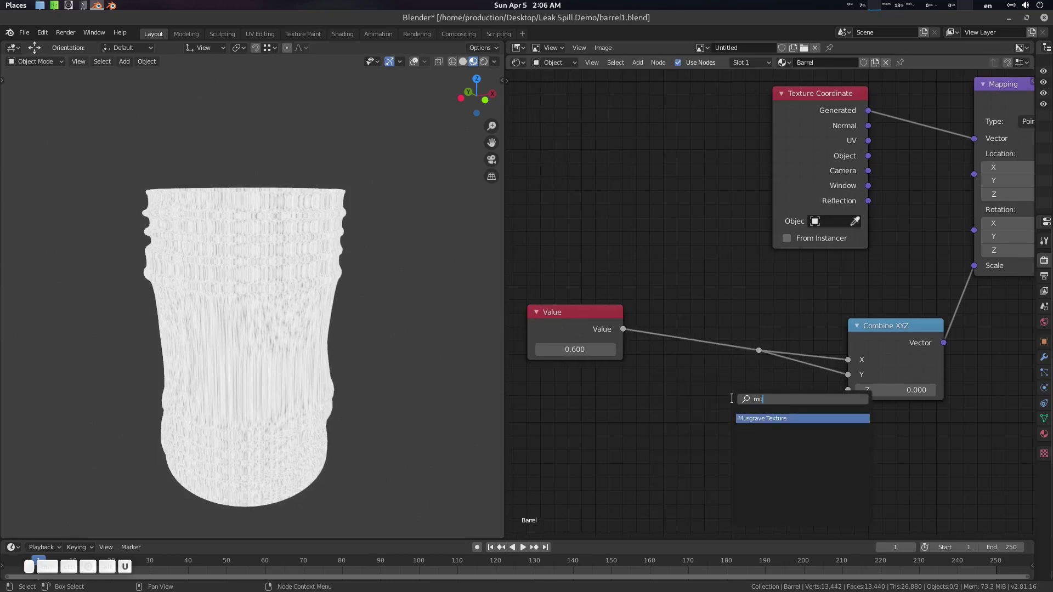
text(h)
key(Return)
click(715, 329)
click(714, 328)
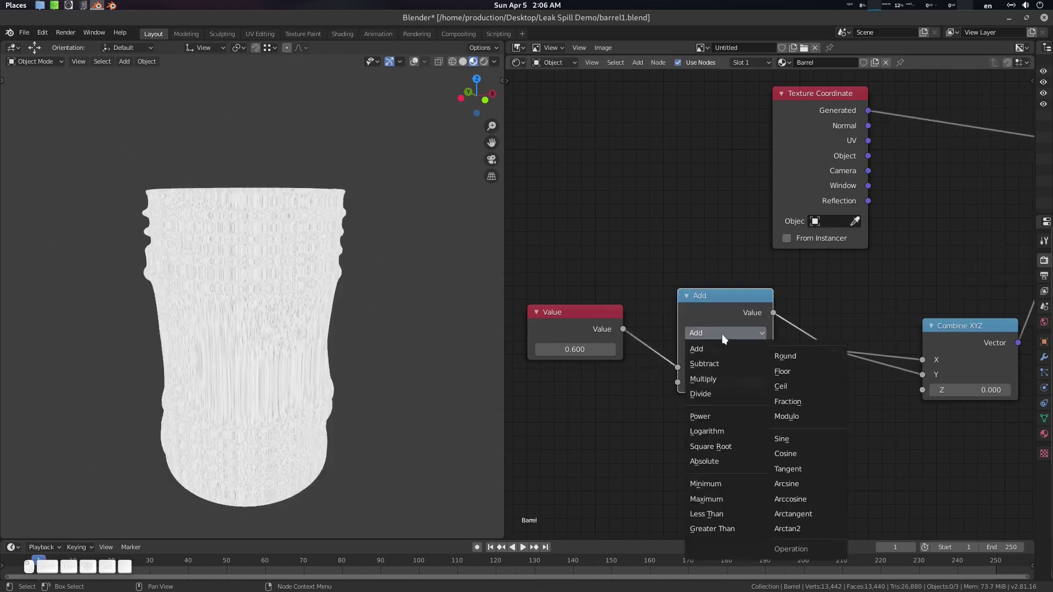
click(725, 375)
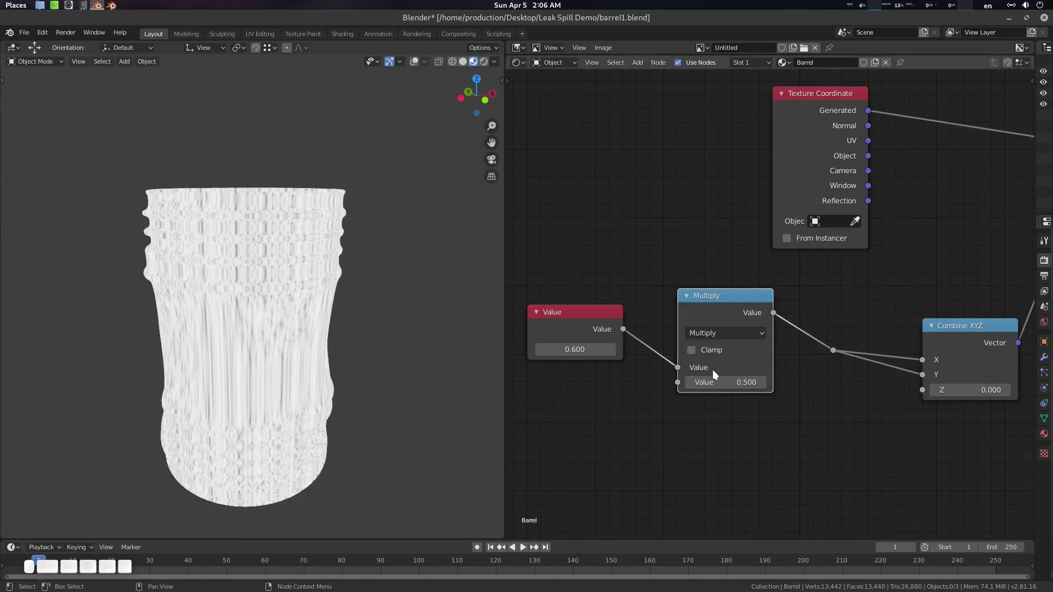
Set the Multiply node's second value to 0.01 and the Value node to 30, and check the streaks on the barrel.
click(724, 379)
text(.01)
key(Return)
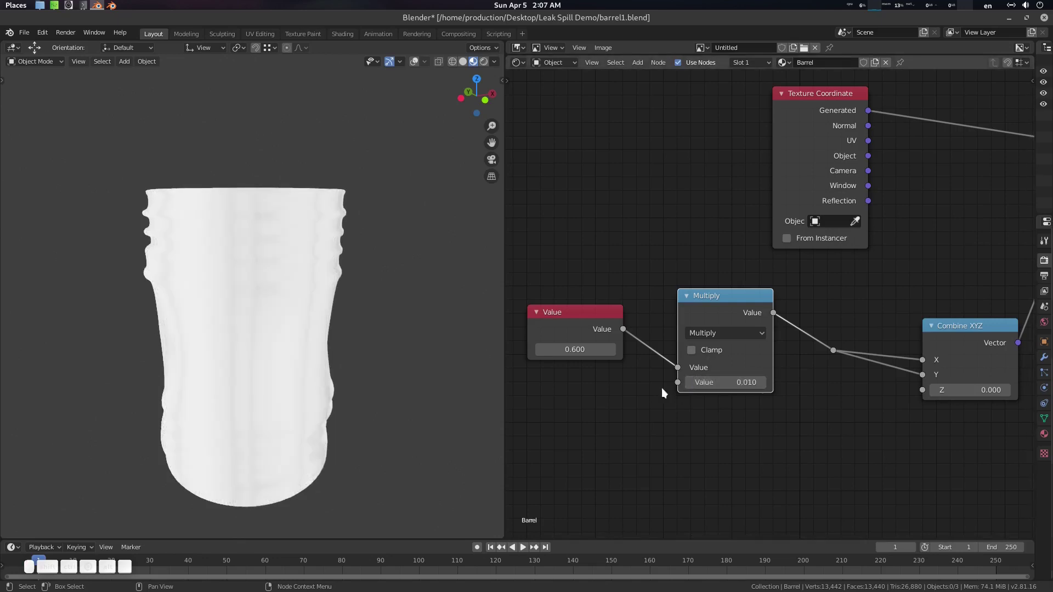
mouse_move(600, 348)
mouse_down()
mouse_move(754, 350)
mouse_move(602, 344)
mouse_up()
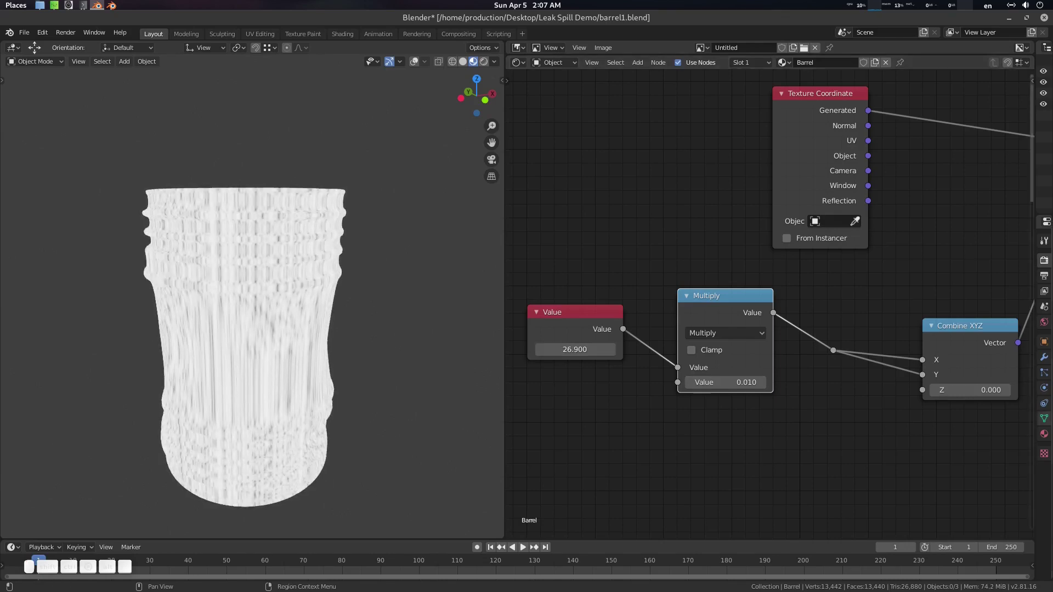
click(590, 347)
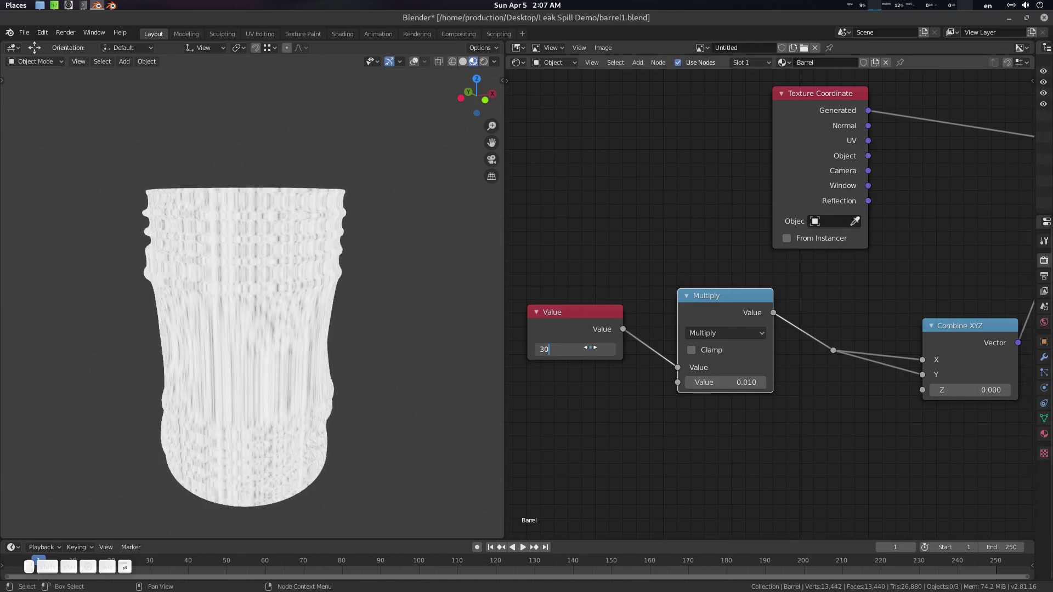
key(Return)
middle_drag(432, 357, 278, 290)
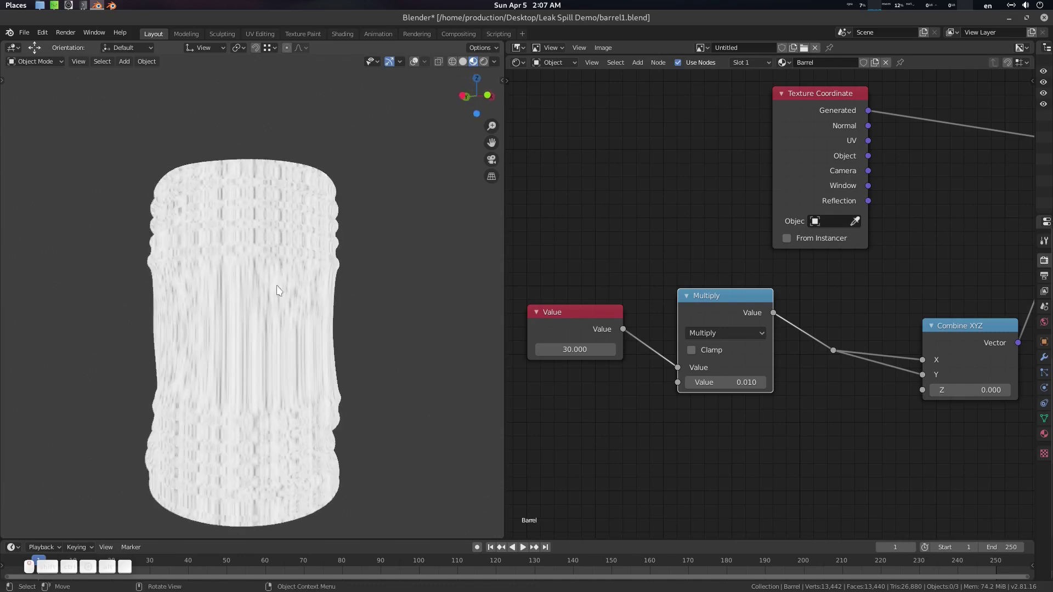
Add a ColorRamp node above the Mapping node.
middle_drag(623, 406, 991, 402)
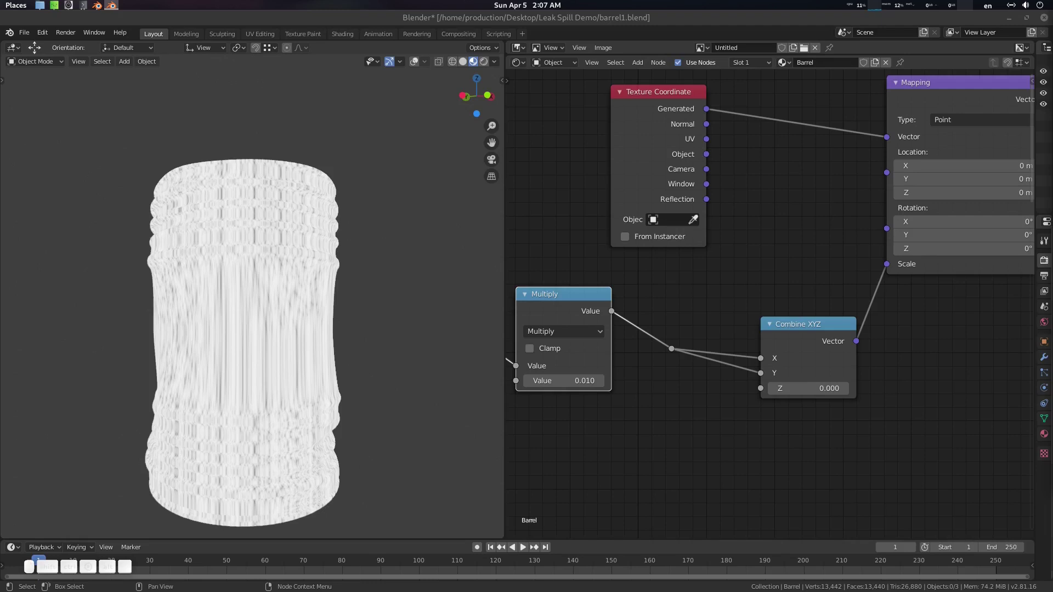
scroll(693, 447, down, 3)
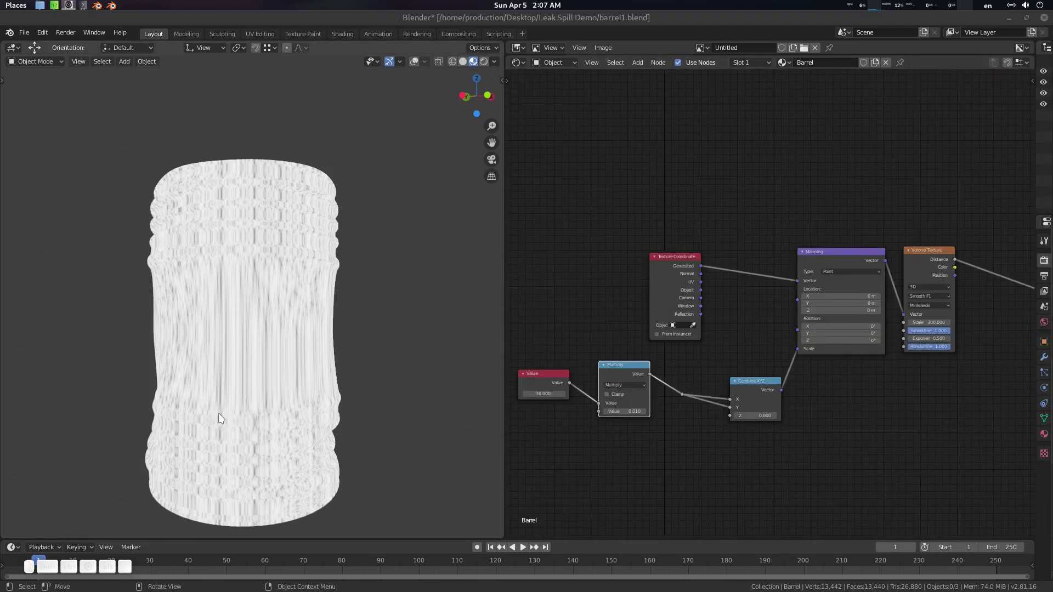
middle_drag(780, 271, 718, 326)
click(712, 189)
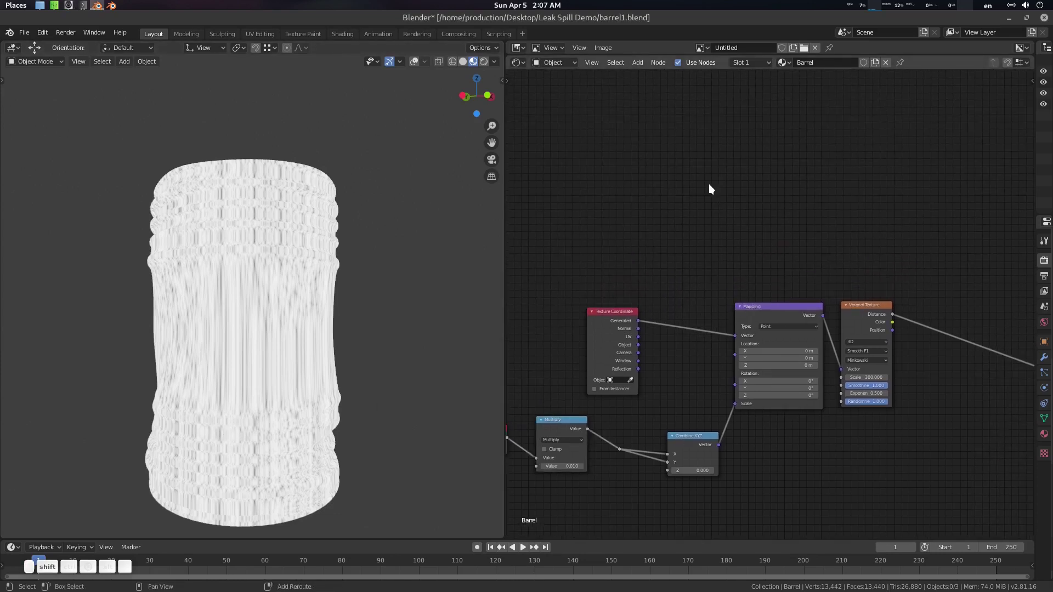
key(shift+a)
click(709, 186)
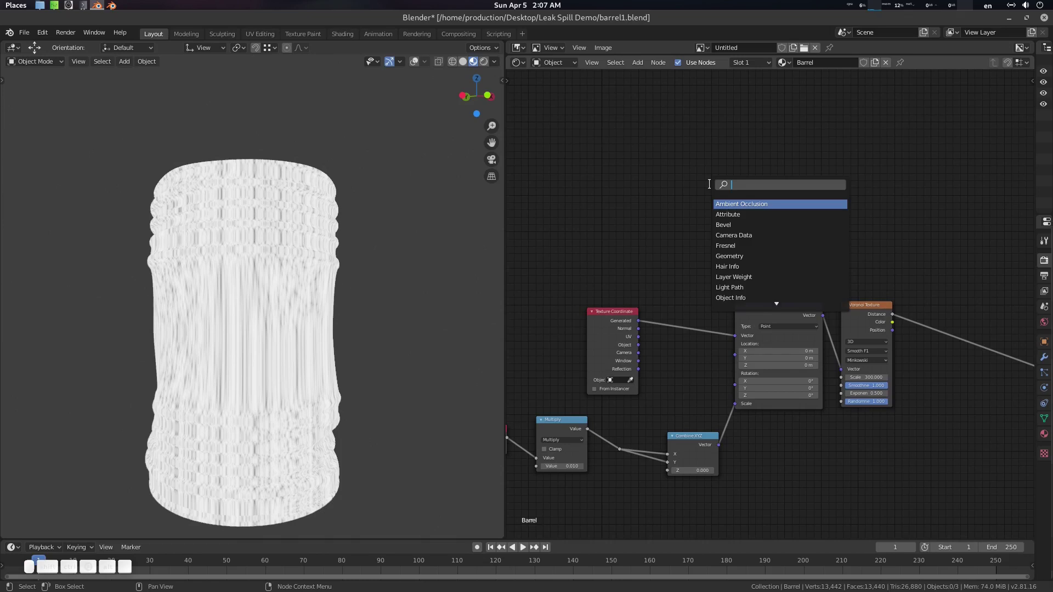
text(colorramp)
key(Return)
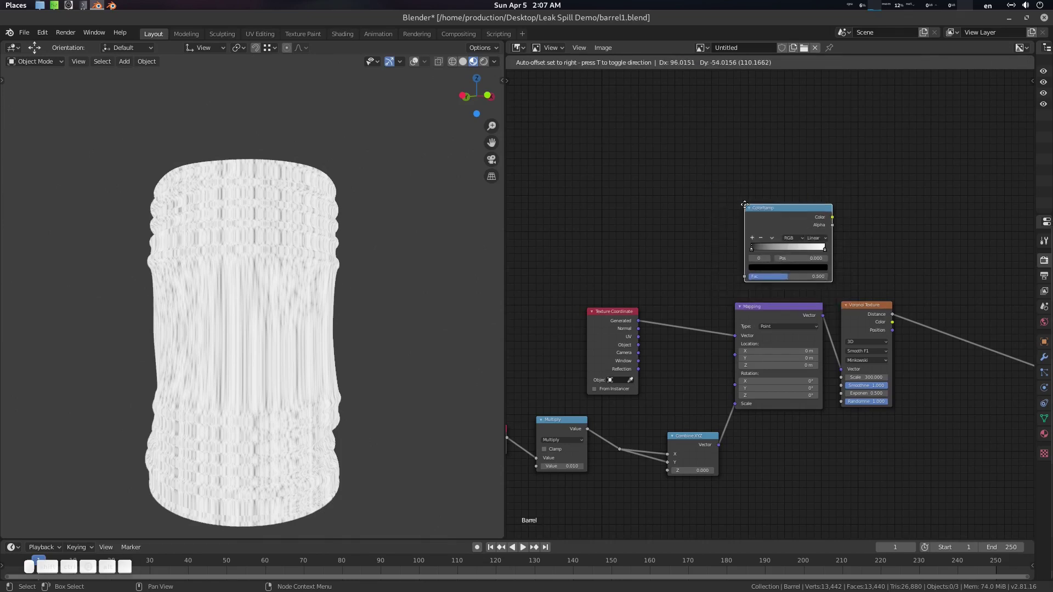
click(744, 164)
scroll(735, 230, up, 2)
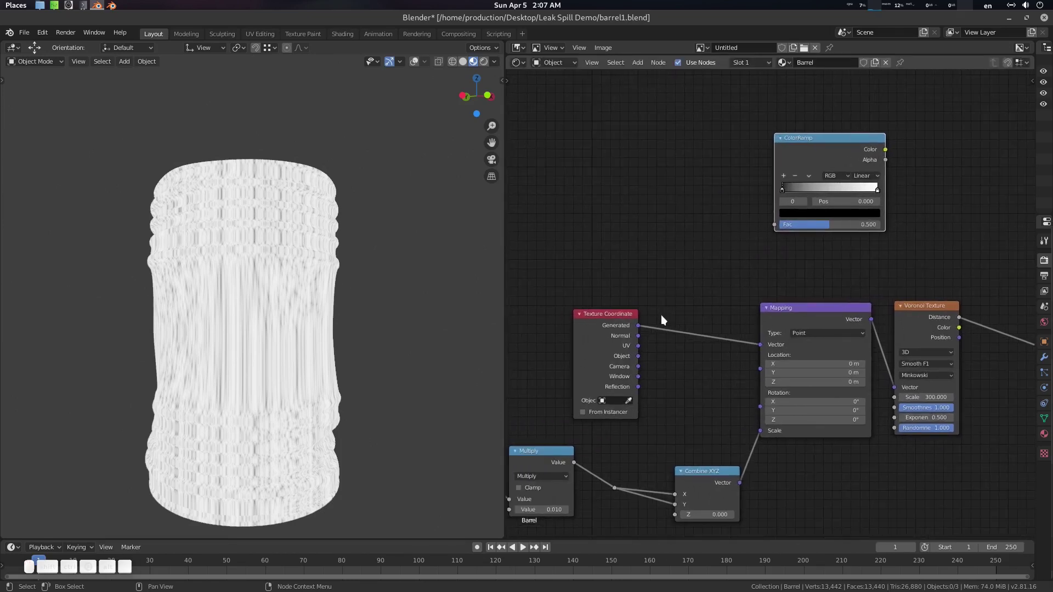
Move the Texture Coordinate node farther from Mapping and add a Separate XYZ node between it and the ColorRamp.
drag(598, 320, 555, 300)
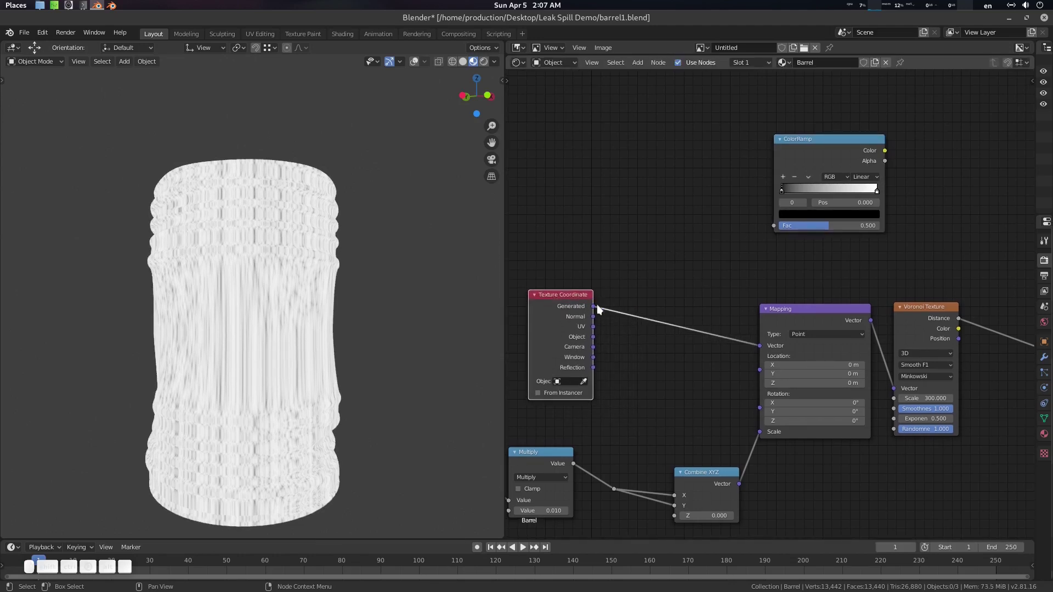
click(641, 222)
key(shift+a)
click(641, 222)
text(s)
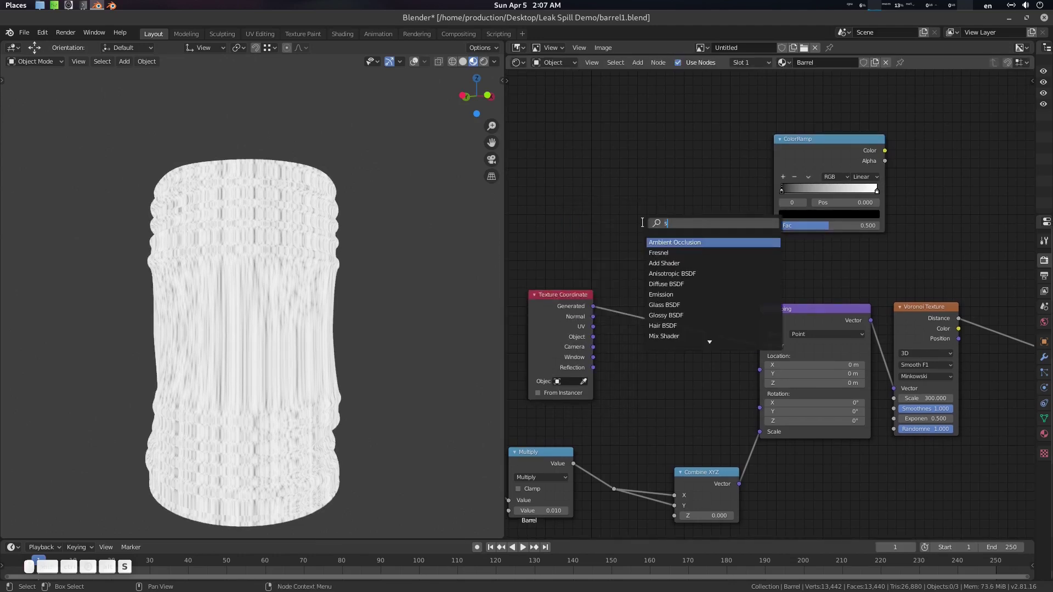
text(ep)
key(Down)
key(Down)
key(Return)
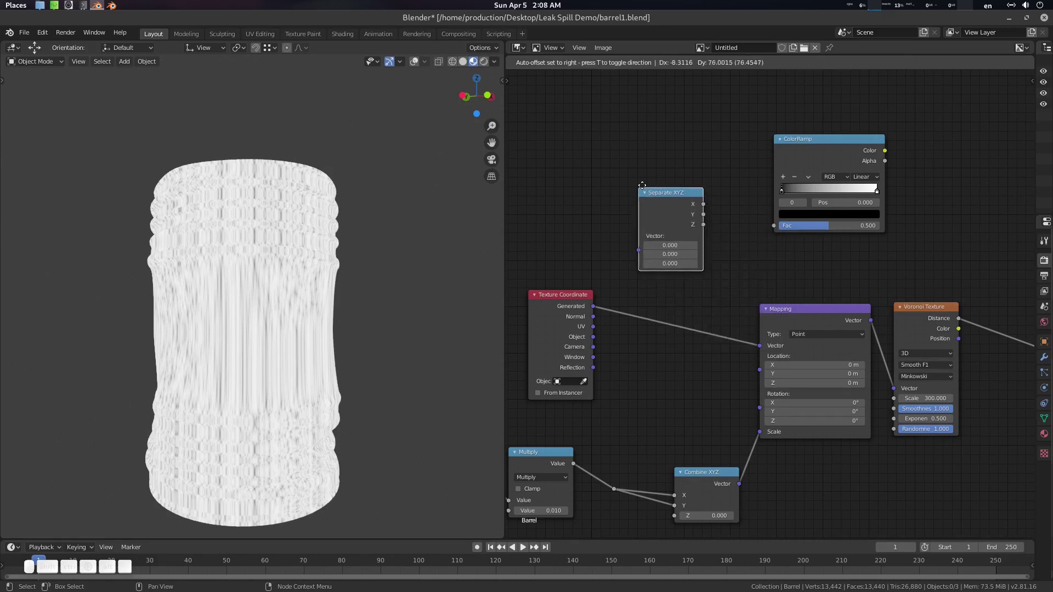
click(645, 182)
Link Texture Coordinate's Generated output to Separate XYZ and preview its Z output on the barrel.
drag(592, 307, 642, 247)
drag(688, 192, 666, 196)
ctrl+shift+click(666, 197)
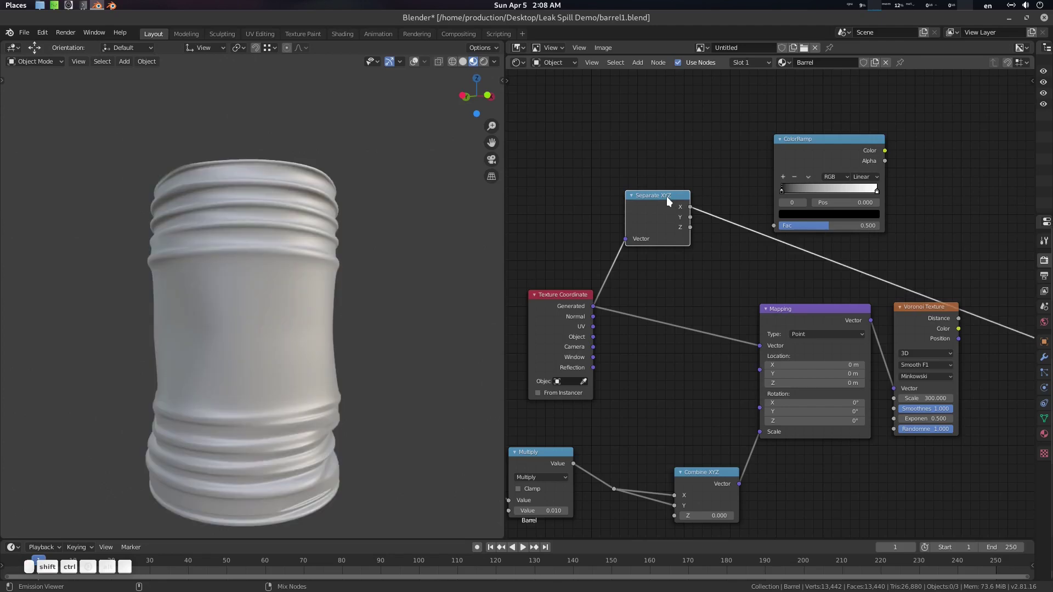
ctrl+shift+click(666, 196)
ctrl+shift+click(667, 196)
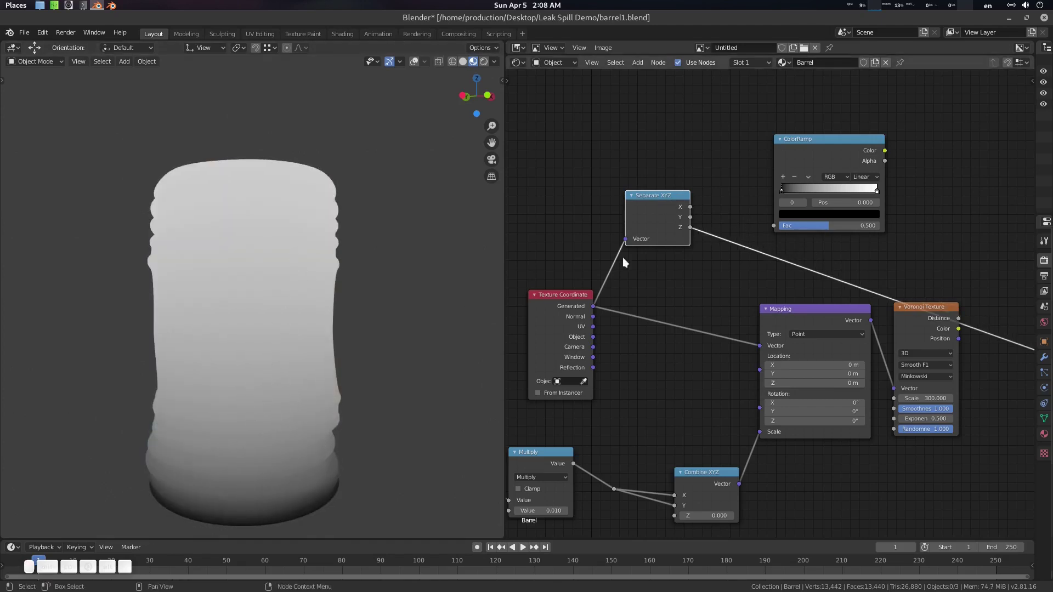
Link Separate XYZ's Z output to the ColorRamp's Fac, preview the ColorRamp, and move it closer to Separate XYZ.
drag(690, 227, 774, 225)
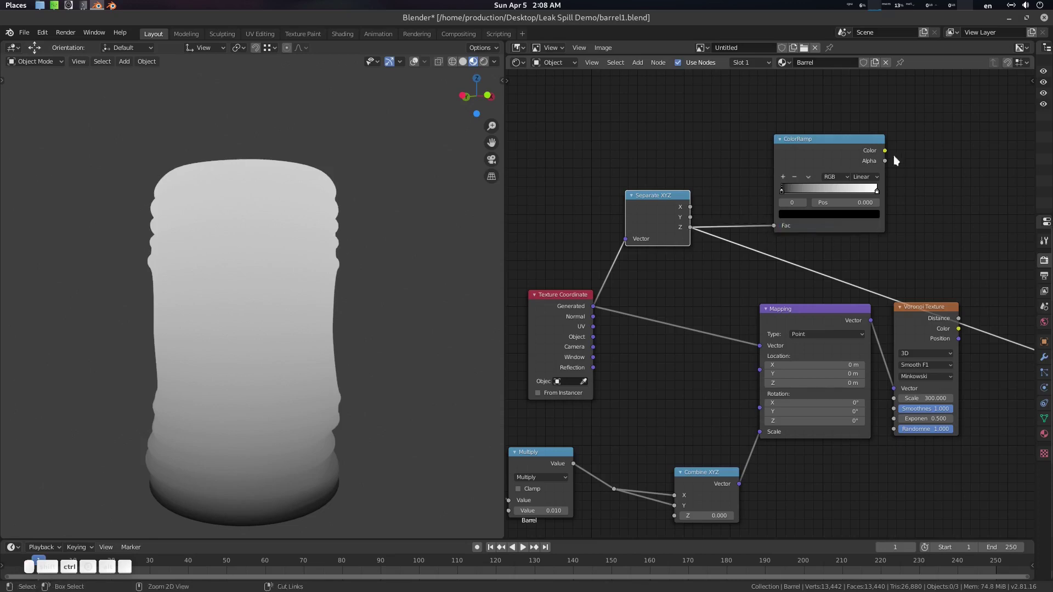
ctrl+shift+click(849, 147)
drag(849, 147, 815, 150)
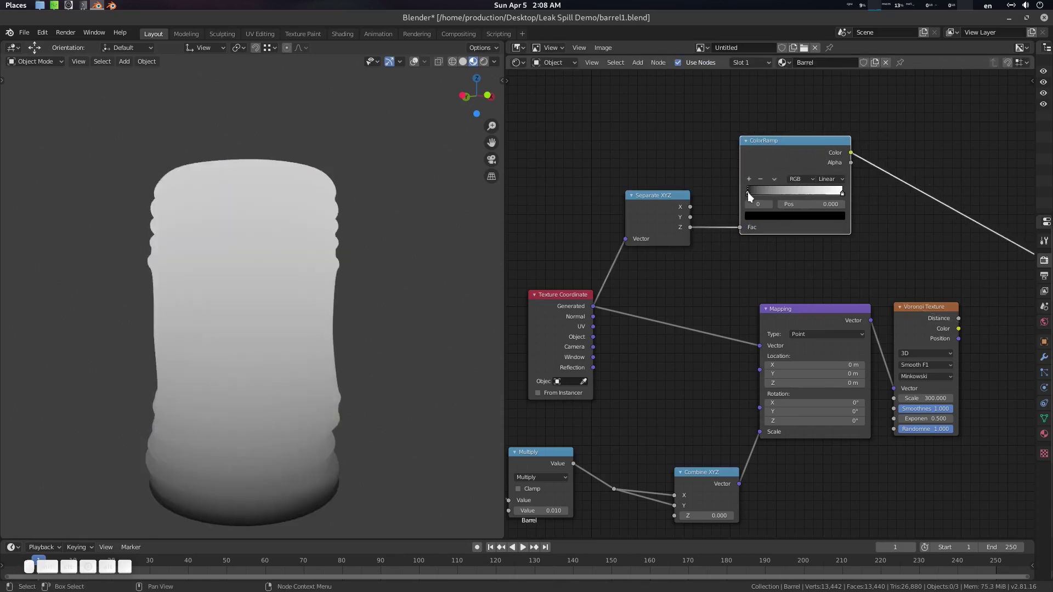
drag(747, 192, 698, 207)
Insert a Map Range node on the ColorRamp's Color output link and disable its Clamp option.
middle_drag(894, 221, 736, 225)
click(751, 225)
key(shift+a)
click(756, 225)
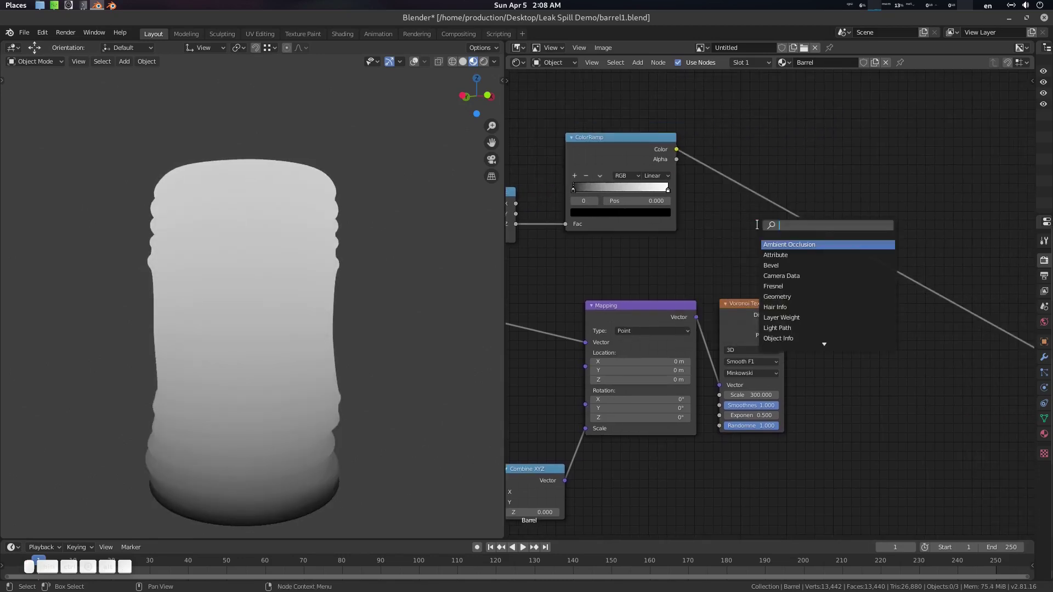
text(map)
key(Down)
key(Down)
key(Down)
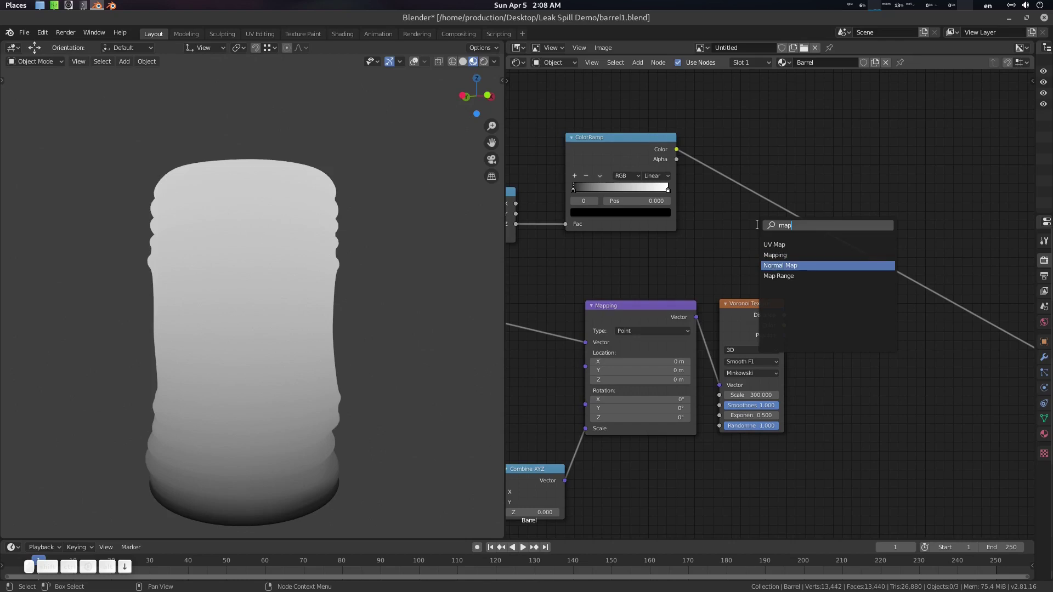
key(Return)
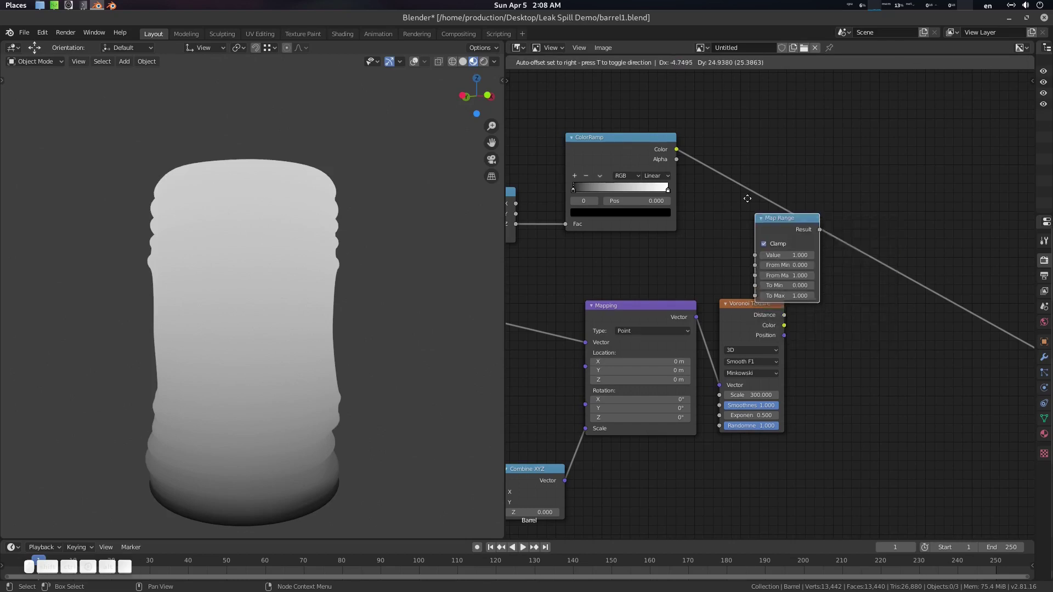
click(833, 206)
click(758, 193)
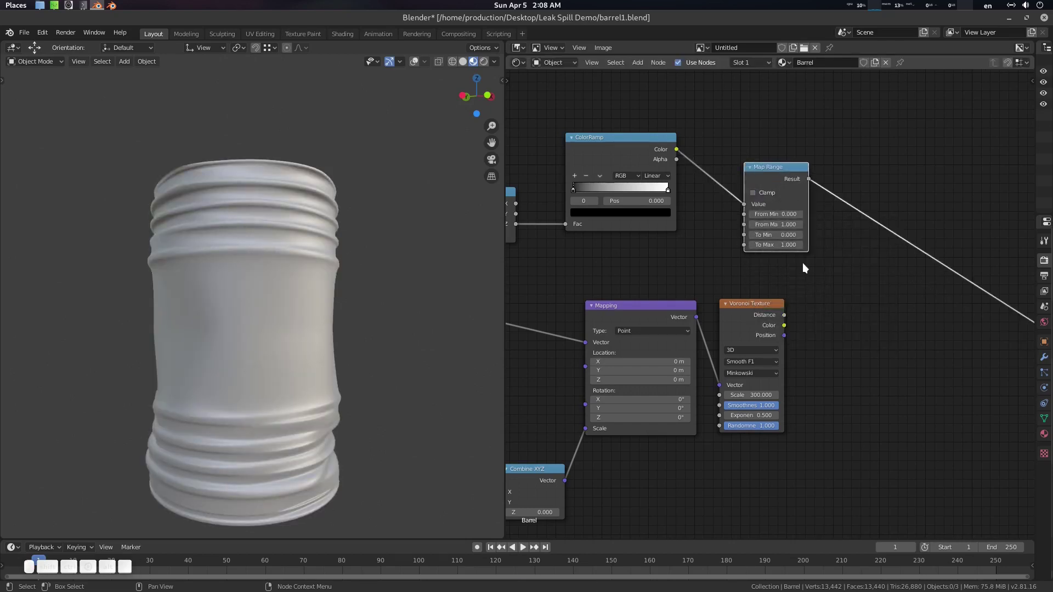
Try Map Range's To Min at -0.2 and To Max at 0.5, and set To Min to -0.8.
scroll(881, 263, up, 2)
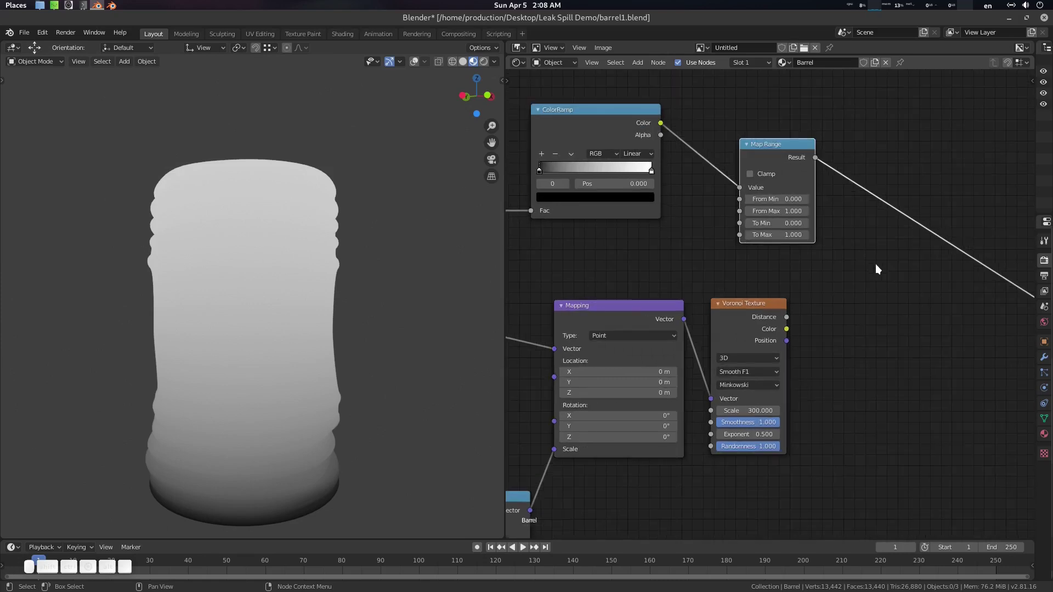
mouse_move(806, 230)
mouse_down()
mouse_move(817, 230)
mouse_move(776, 230)
mouse_move(801, 241)
mouse_move(774, 241)
mouse_up()
middle_drag(845, 254, 846, 230)
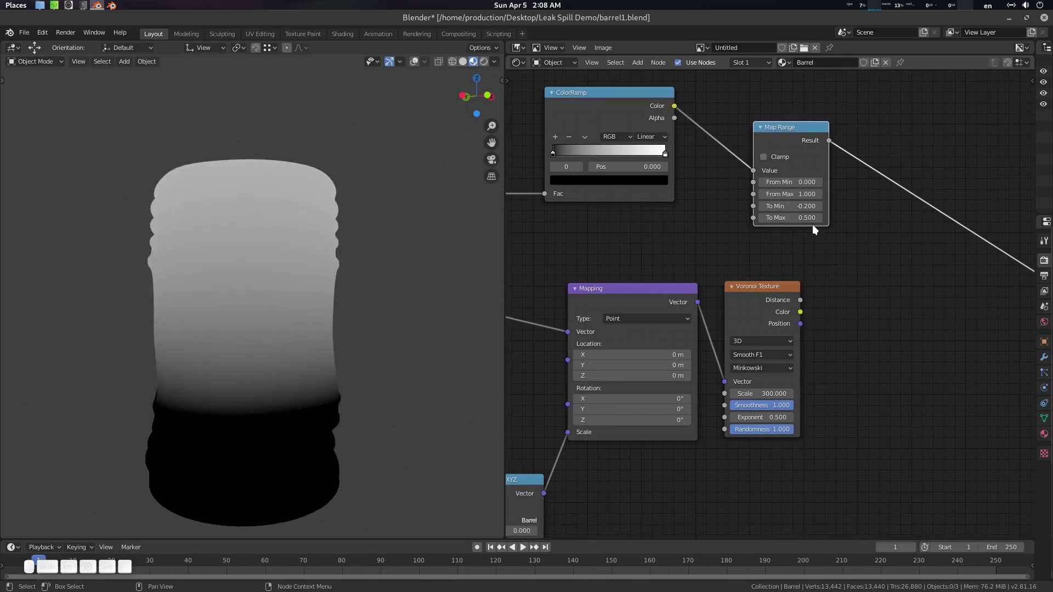
click(806, 207)
text(-0.8)
key(Return)
Try Map Range's To Max at 4, and reduce it to 0.7 to shift the gradient up the barrel.
click(806, 218)
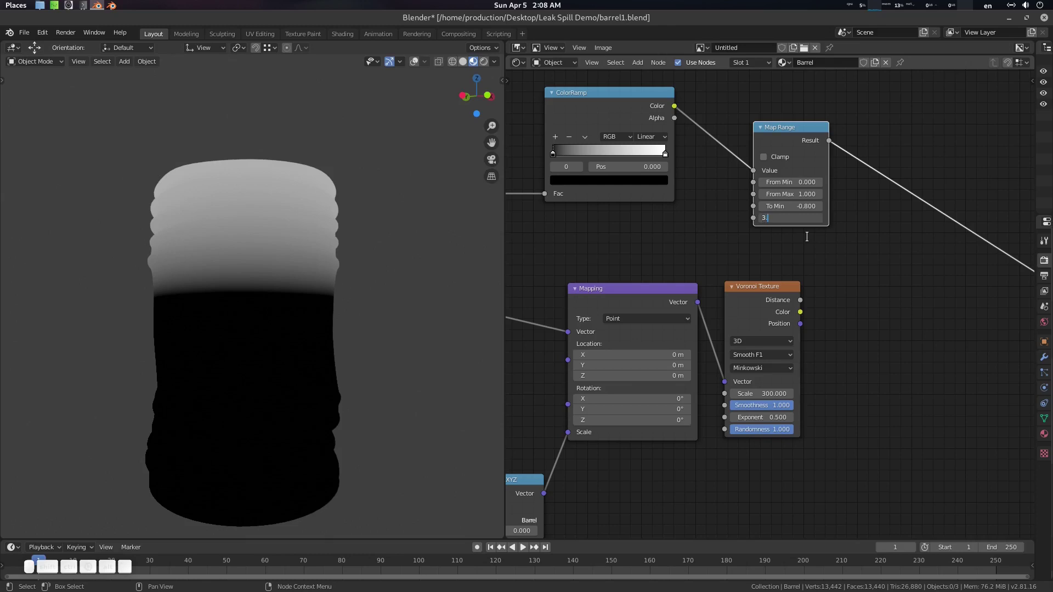
text(3.)
key(BackSpace)
key(BackSpace)
text(4)
key(Return)
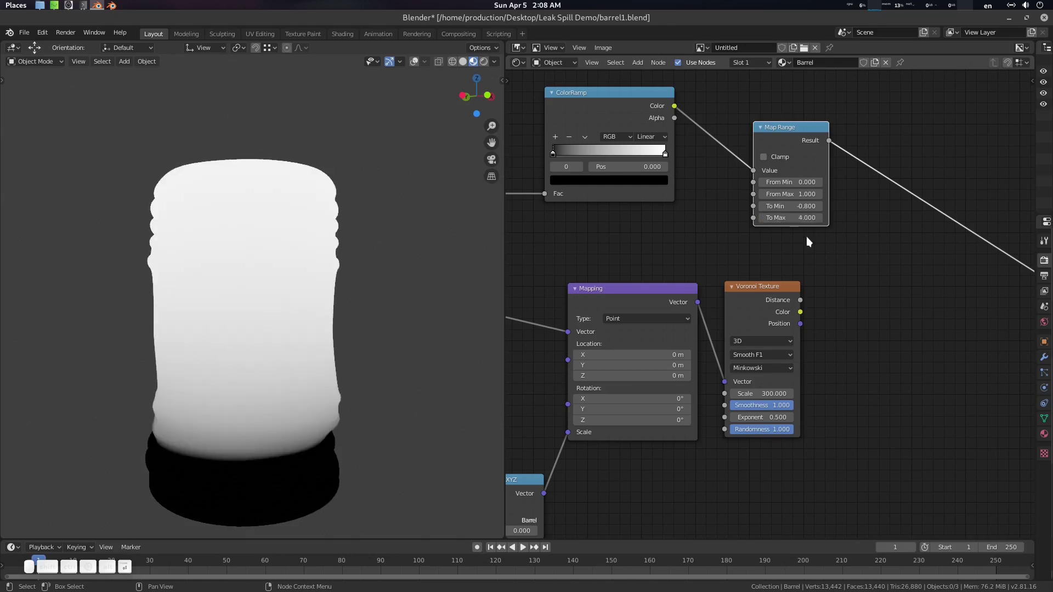
drag(811, 219, 779, 220)
Insert a MixRGB node on the Map Range's Result link, feeding its Color1 input.
scroll(837, 321, down, 3)
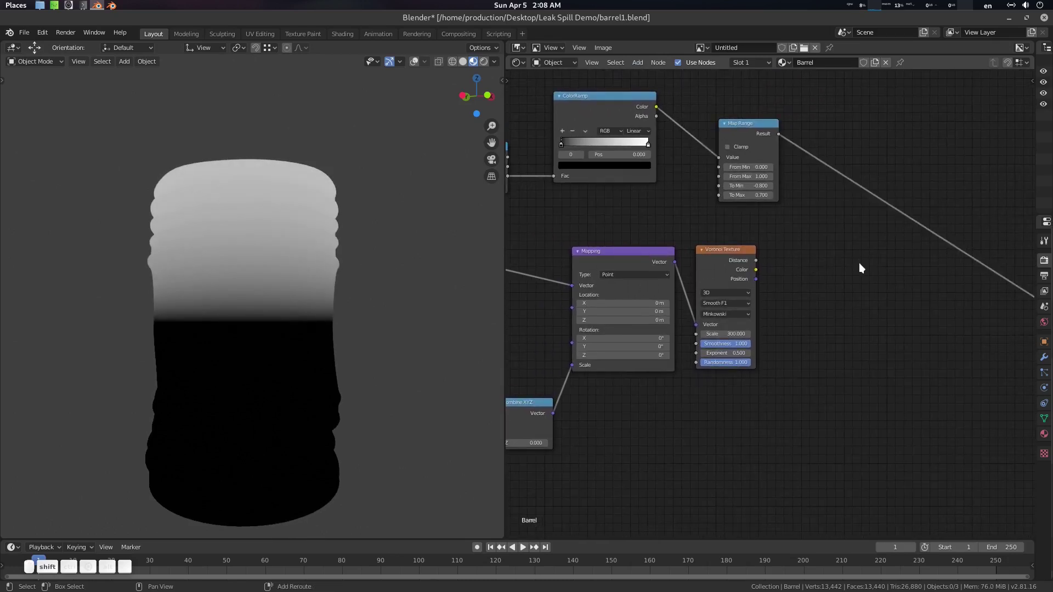
key(shift+a)
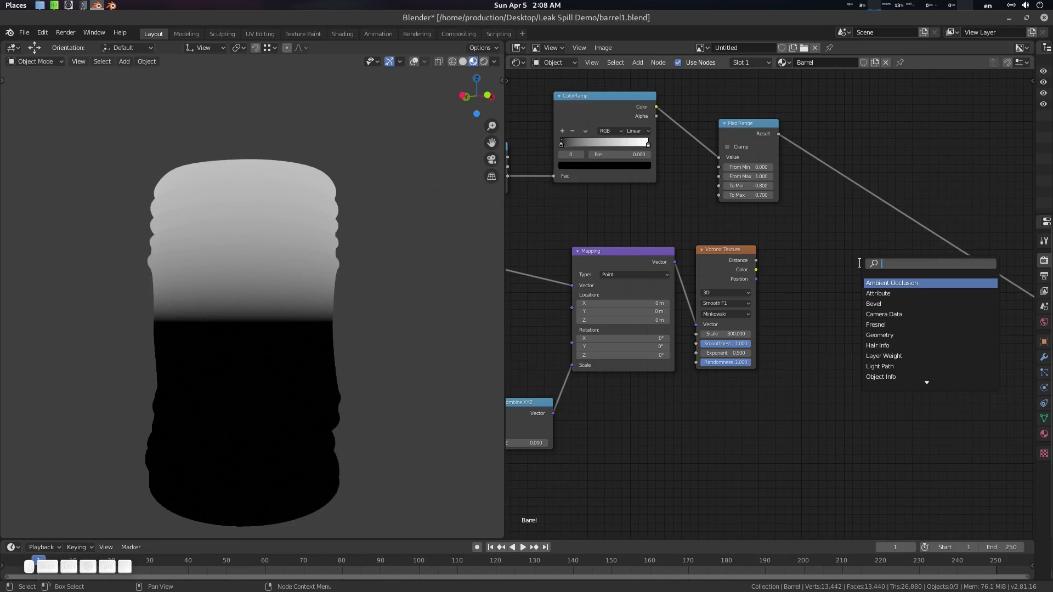
text(rg)
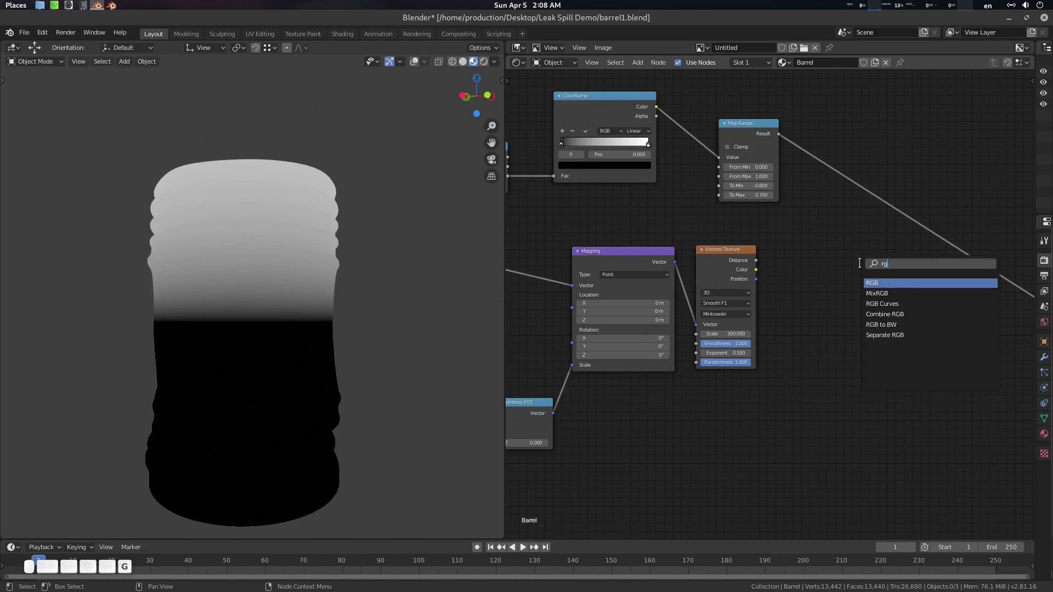
text(b)
key(Down)
key(Down)
key(Up)
key(Return)
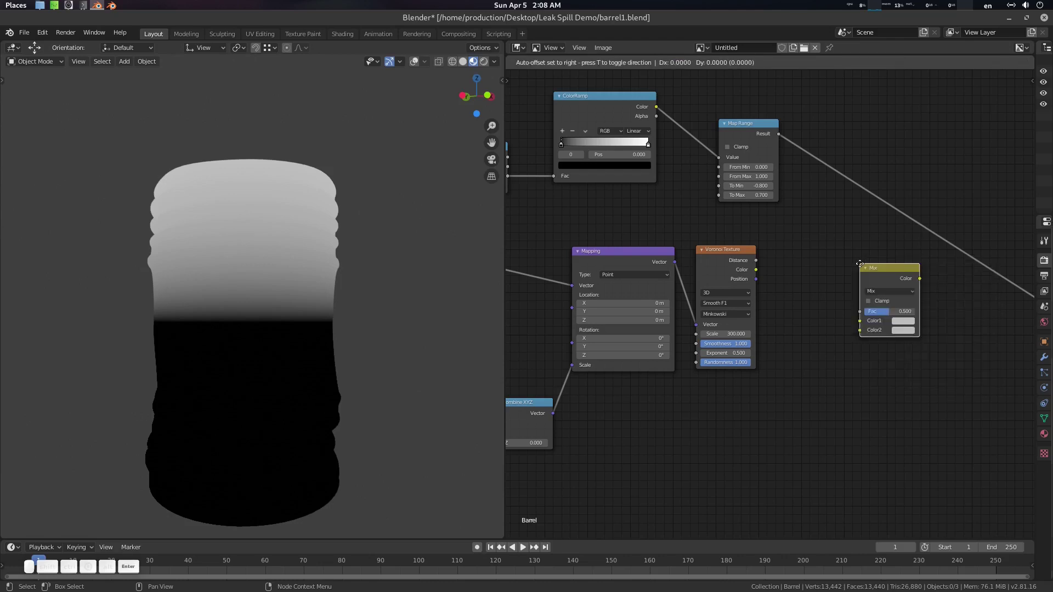
click(903, 181)
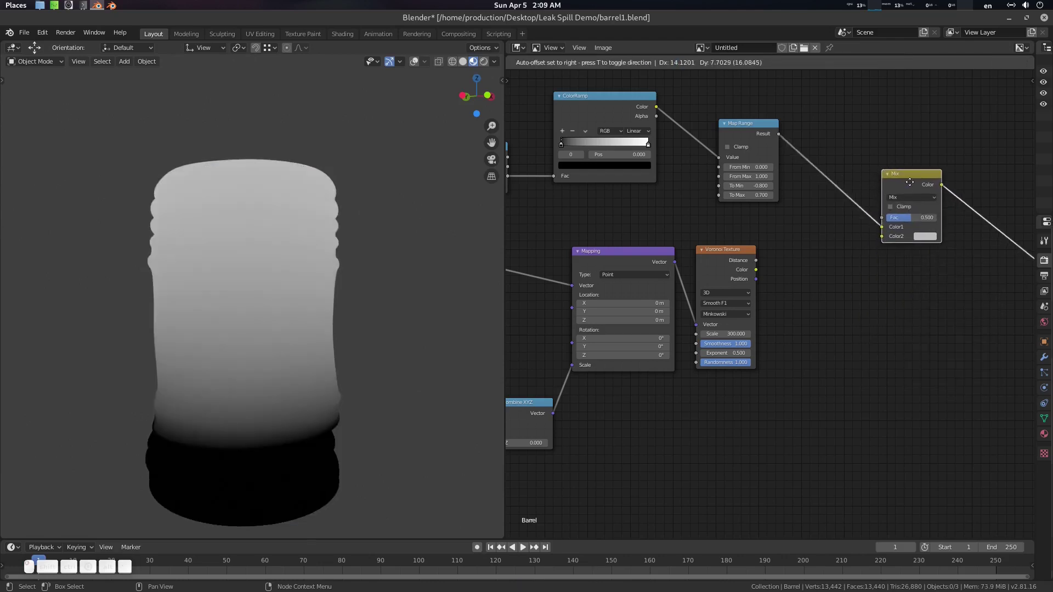
Link the Voronoi Texture's Distance to the Mix node's Color2 and set the blending mode to Subtract.
scroll(820, 269, up, 2)
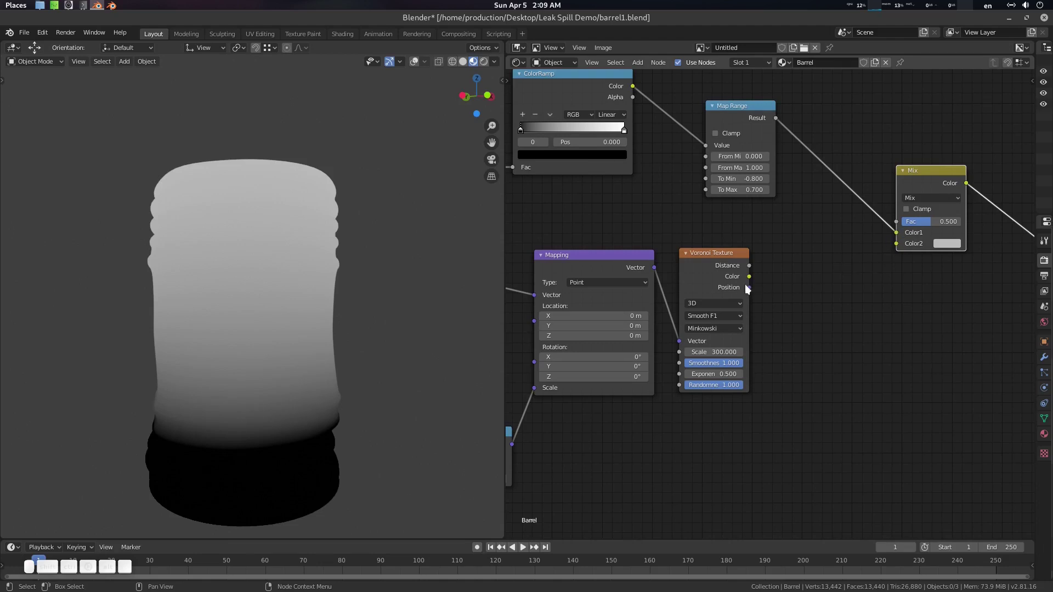
drag(750, 266, 896, 243)
click(937, 198)
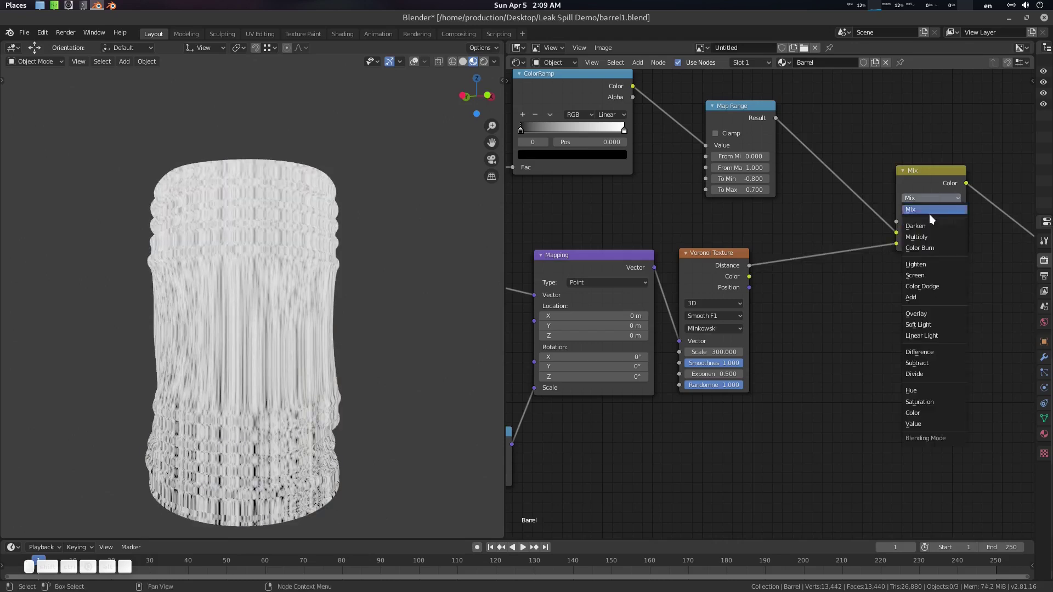
click(924, 363)
middle_drag(288, 293, 301, 255)
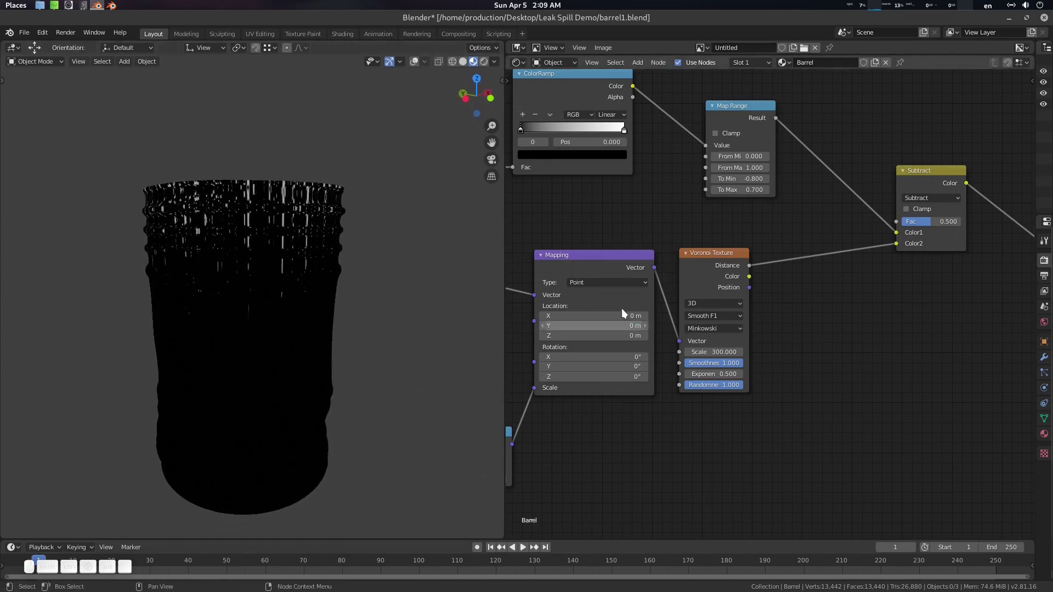
Set Map Range's To Min to -0.2 and To Max to 2.2 so the streaks run farther down the barrel.
middle_drag(686, 210, 950, 167)
scroll(856, 171, down, 1)
middle_drag(858, 173, 666, 239)
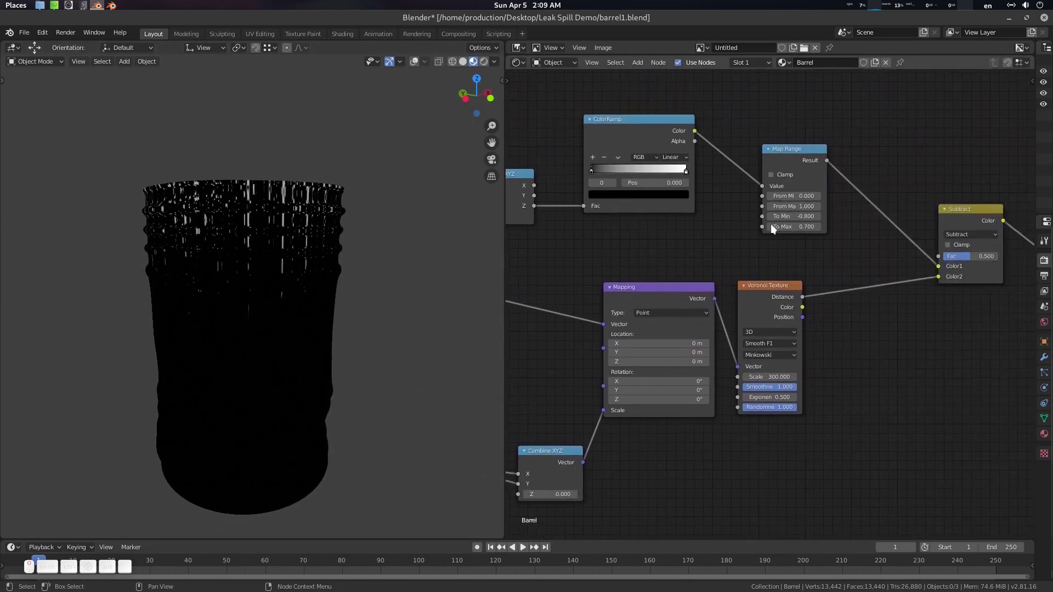
mouse_move(806, 220)
mouse_down()
mouse_move(847, 226)
mouse_move(807, 229)
mouse_up()
scroll(360, 269, down, 2)
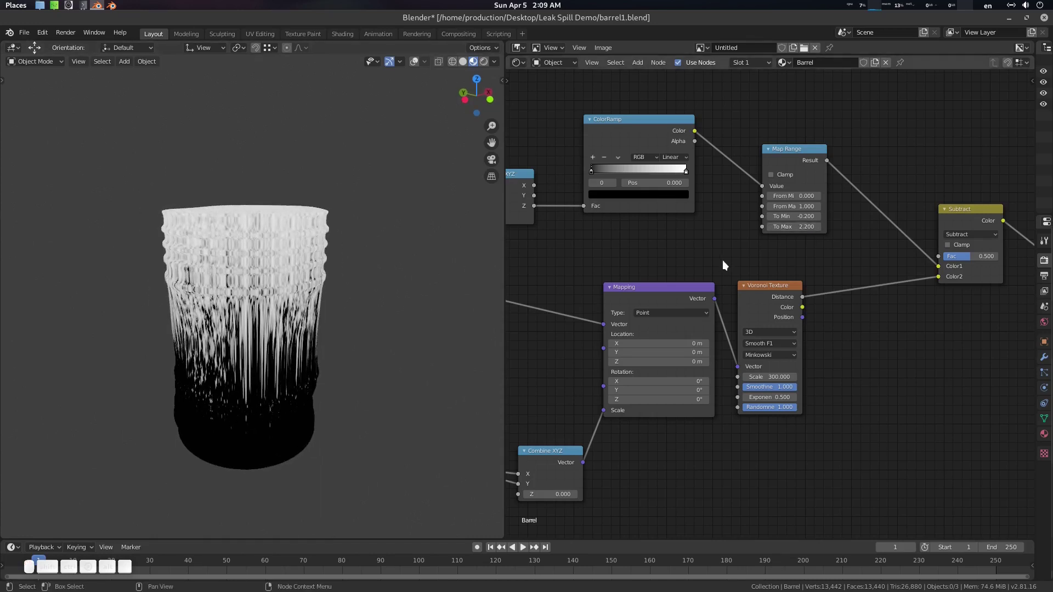
Move the Map Range node down next to the Voronoi Texture and add a Noise Texture node above it.
middle_drag(725, 260, 682, 317)
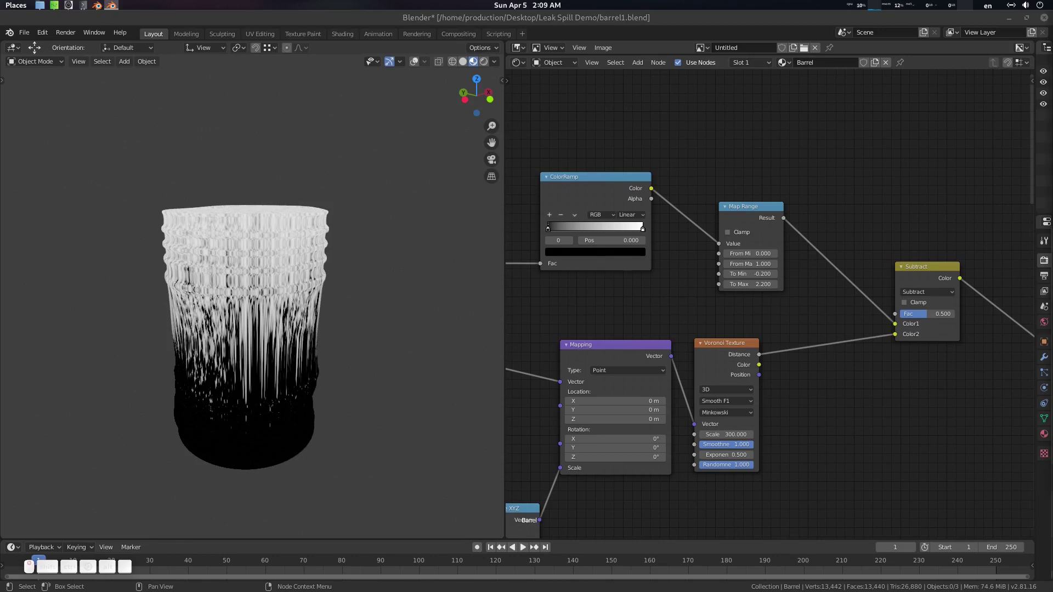
middle_drag(731, 170, 754, 214)
drag(783, 257, 762, 297)
key(shift+a)
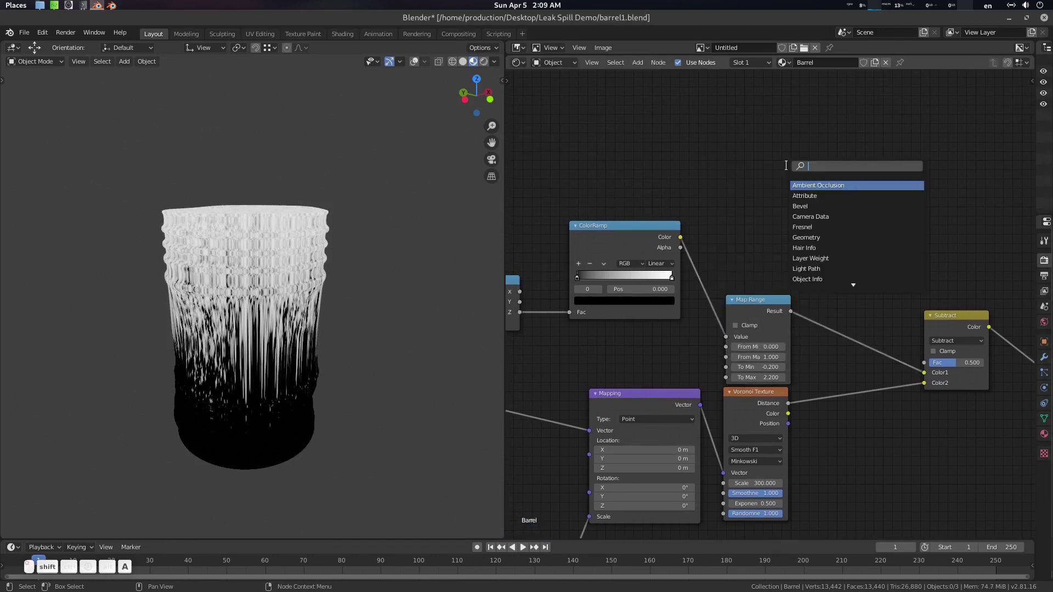
text(noise)
key(Return)
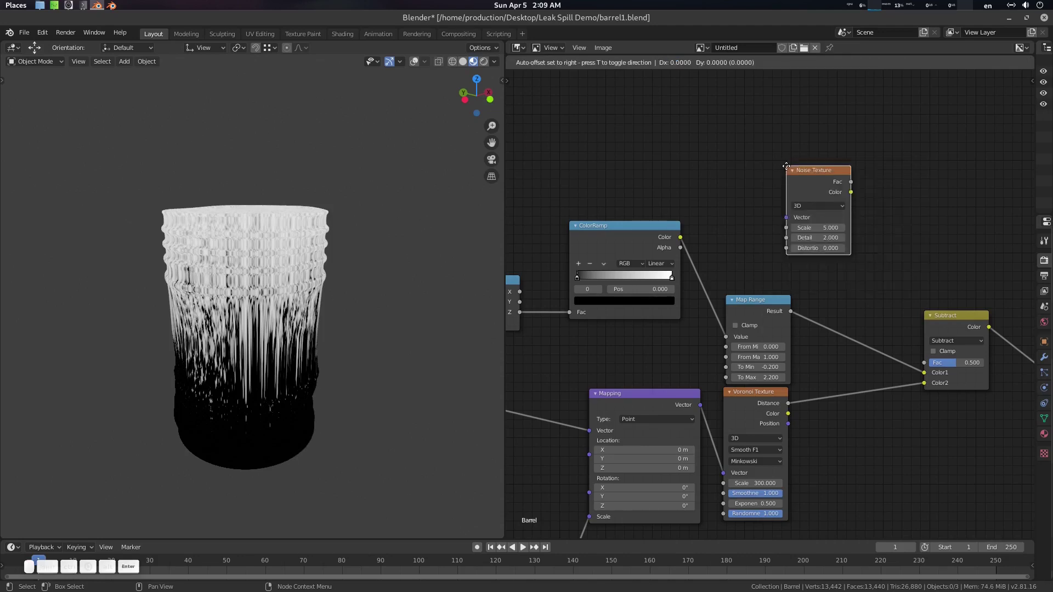
click(756, 170)
middle_drag(801, 208, 776, 181)
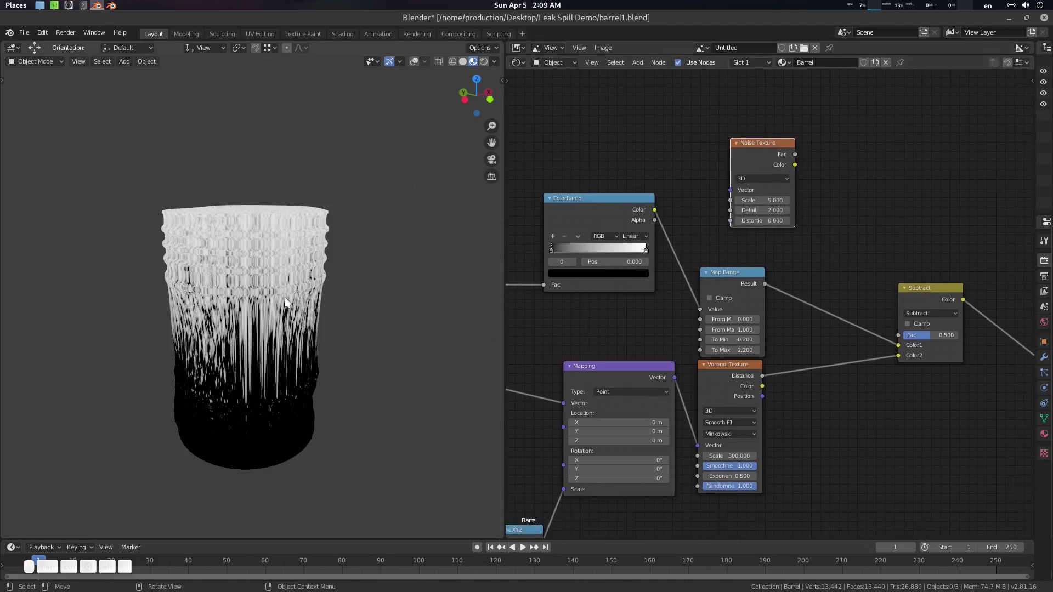
Link the Noise Texture's Fac output to the Subtract node's Fac input and set the noise Scale to 40.
scroll(799, 212, up, 1)
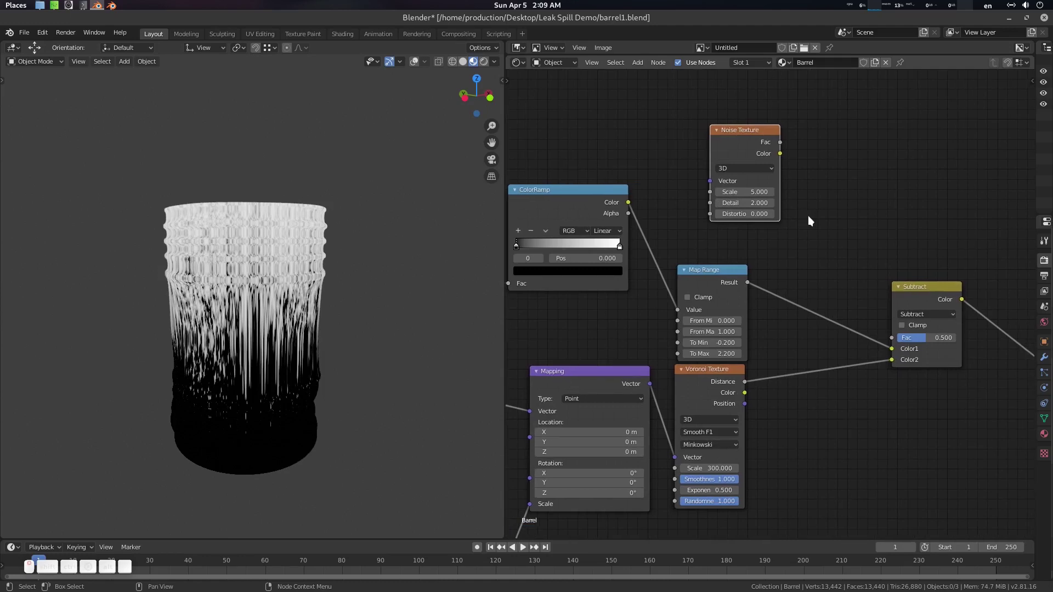
drag(782, 142, 887, 339)
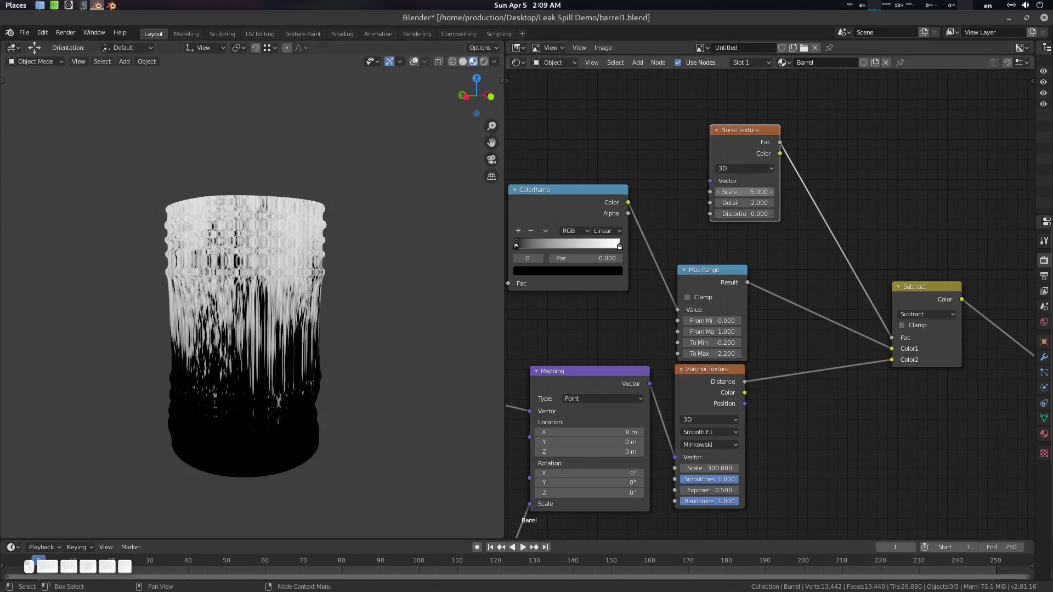
click(755, 191)
key(Return)
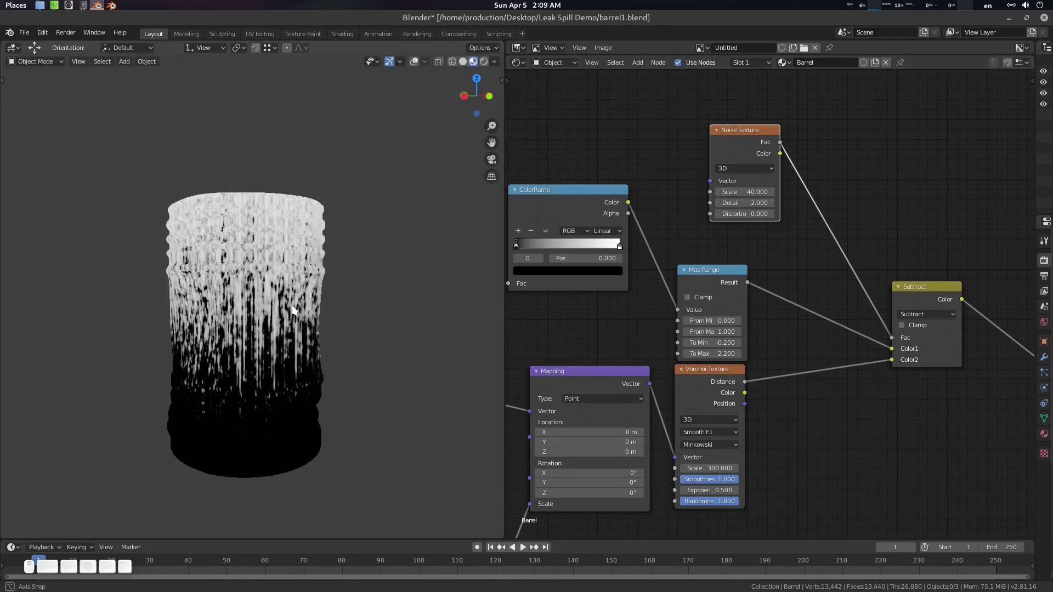
middle_drag(268, 360, 495, 341)
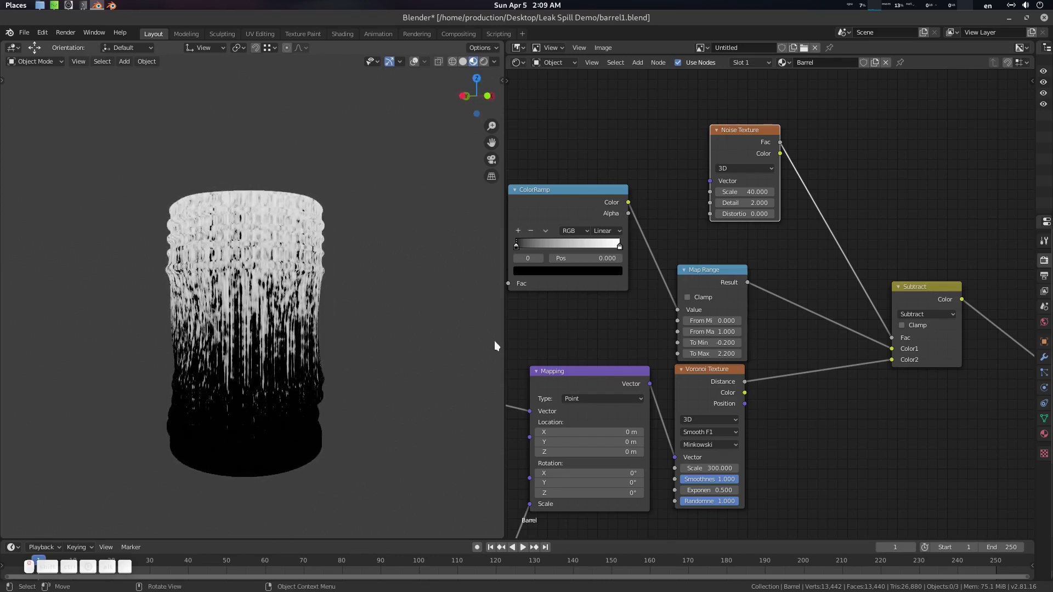
Insert an RGB Curves node on the link between the Subtract node and the Viewer.
middle_drag(754, 294, 624, 319)
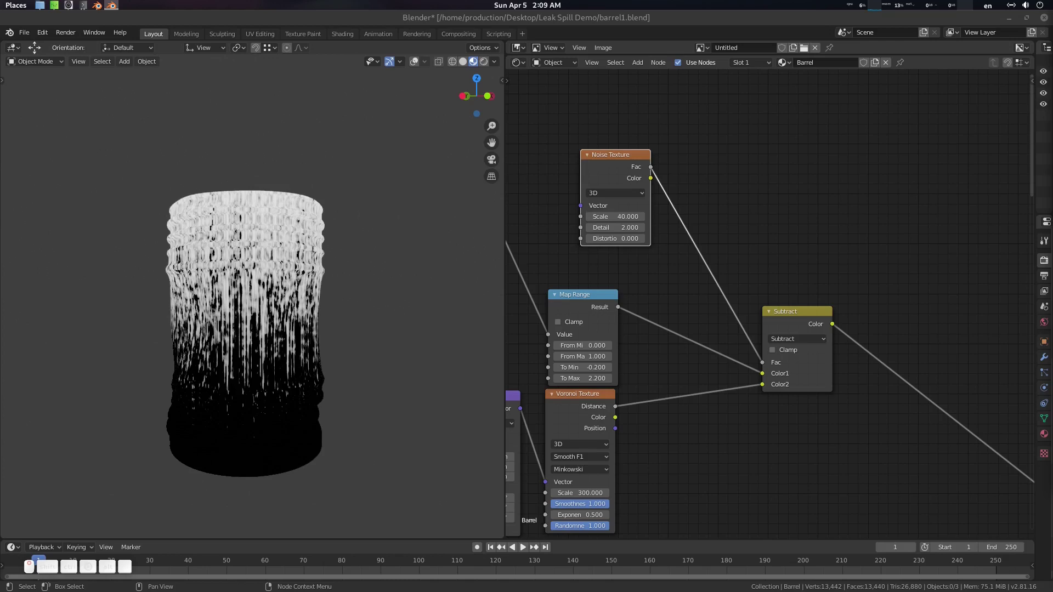
middle_drag(961, 281, 813, 129)
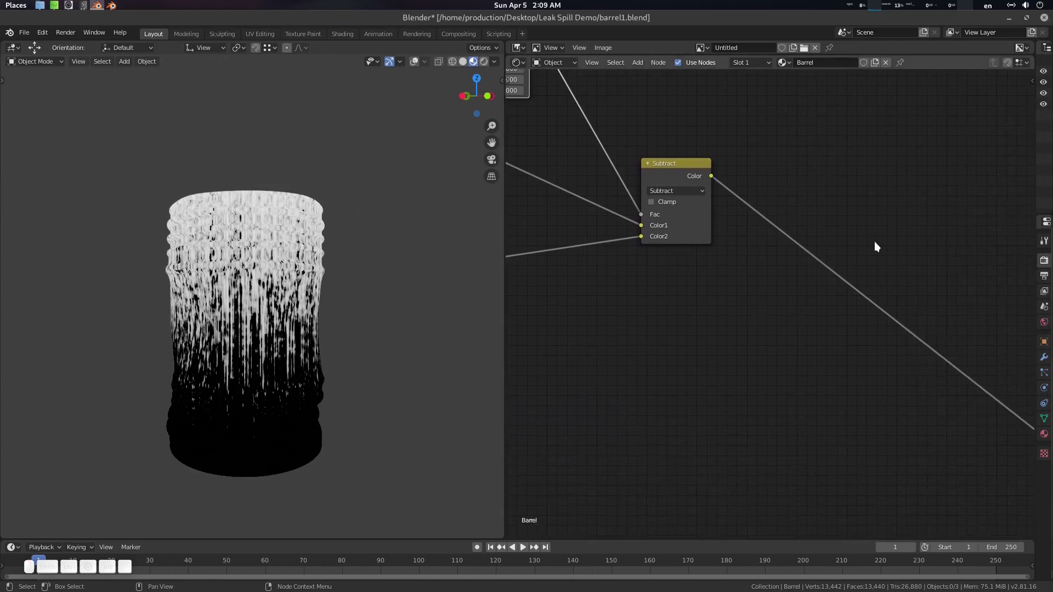
scroll(874, 241, down, 1)
scroll(949, 271, down, 4)
scroll(858, 282, up, 3)
mouse_move(889, 331)
middle_down()
mouse_move(854, 270)
mouse_move(906, 337)
middle_up()
key(shift+a)
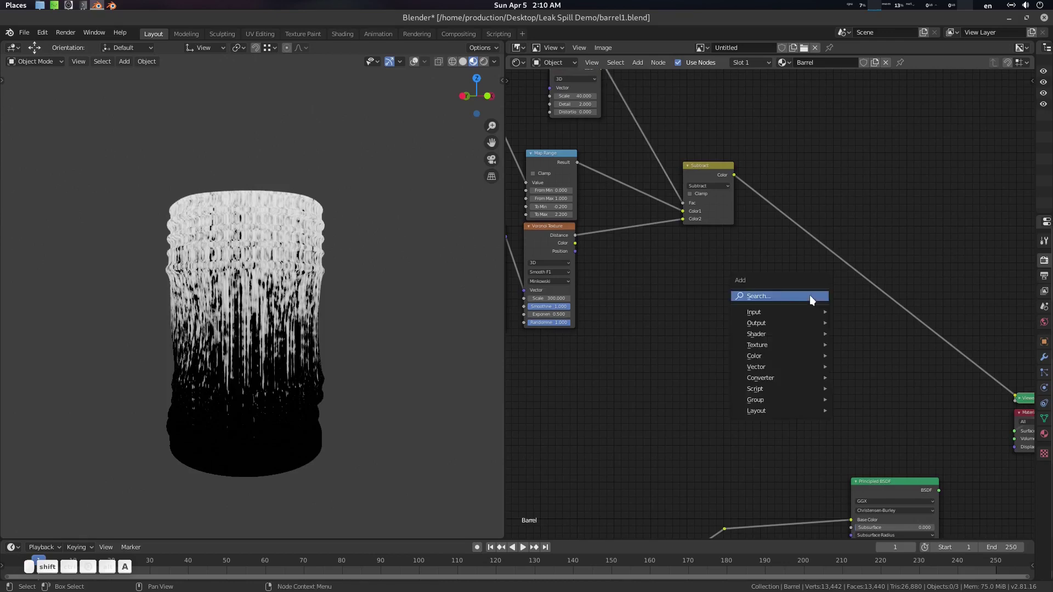
click(809, 295)
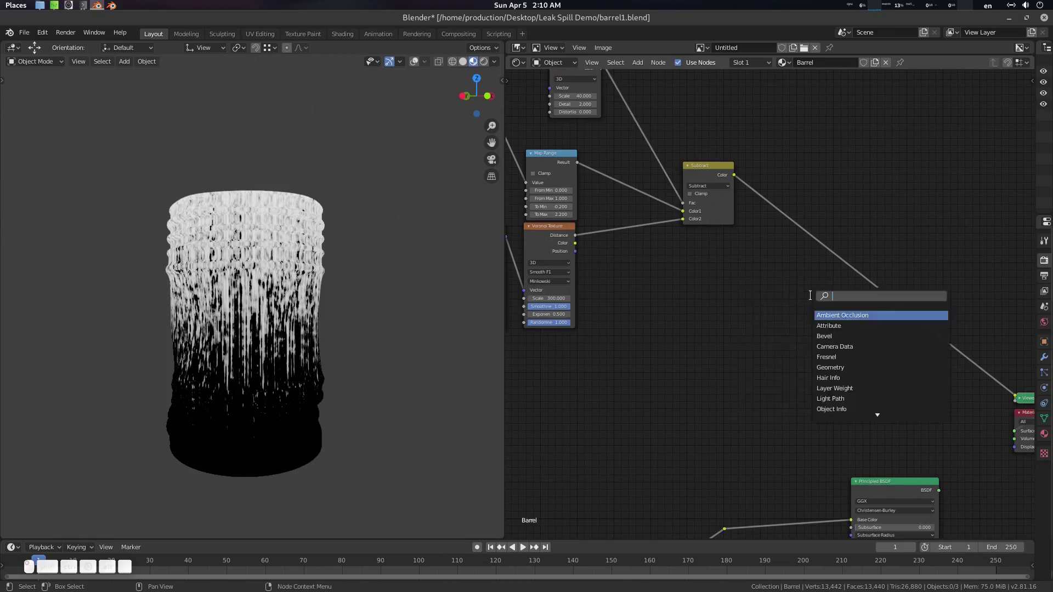
text(cu)
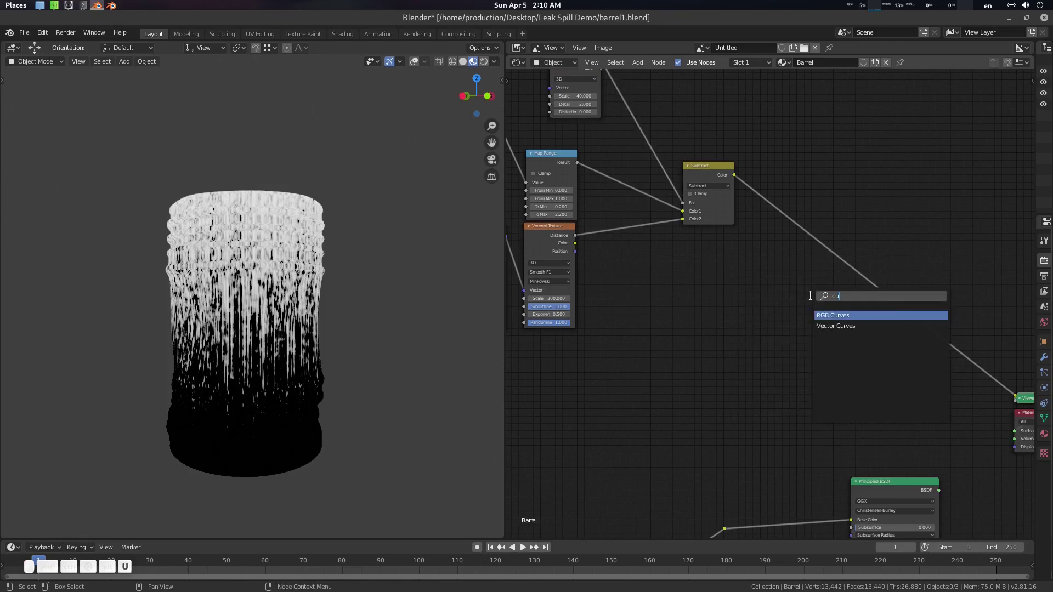
text(r)
key(Return)
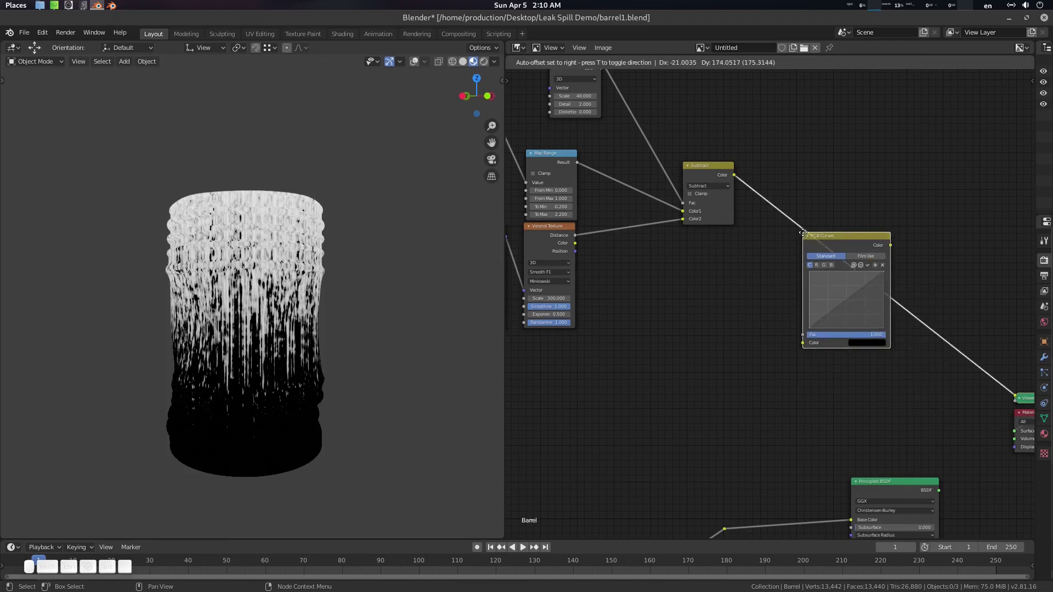
click(954, 338)
scroll(953, 334, up, 2)
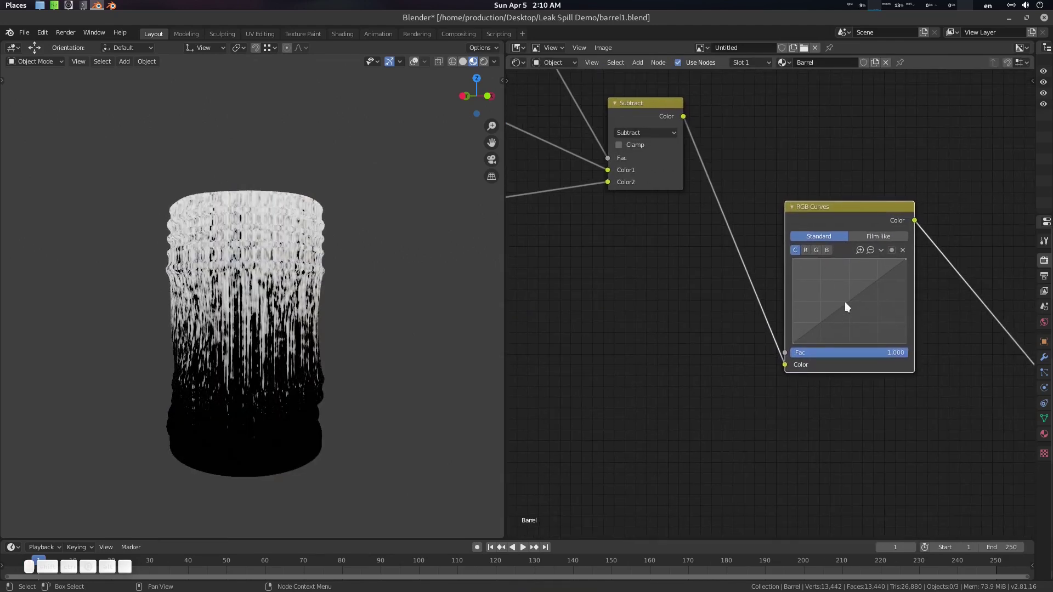
Sharpen the mask's contrast by adding a curve point in RGB Curves at about X 0.105, Y 0.881.
drag(809, 332, 798, 276)
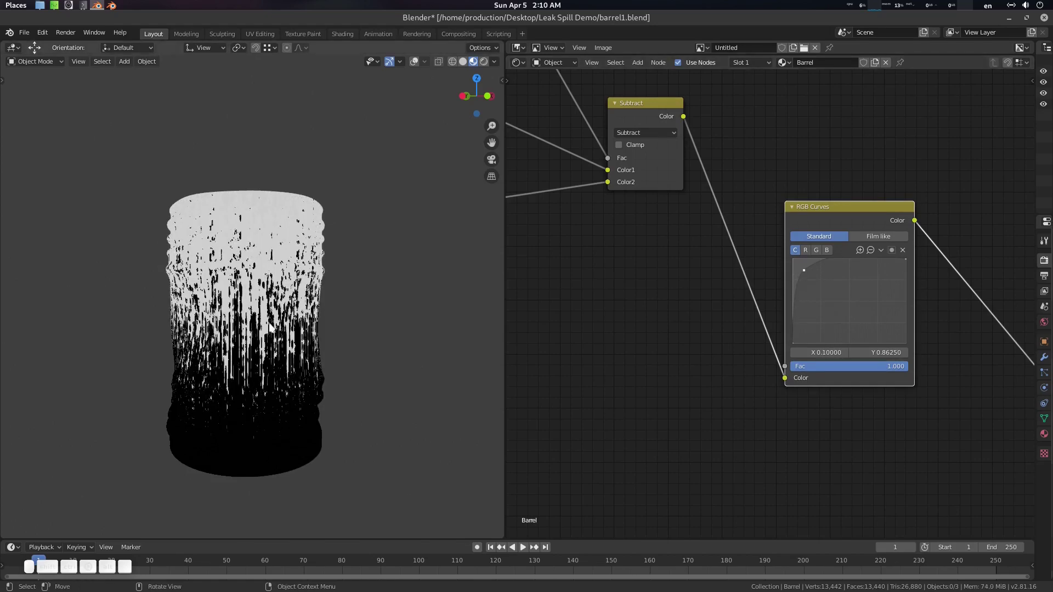
scroll(289, 382, up, 4)
middle_drag(279, 372, 265, 329)
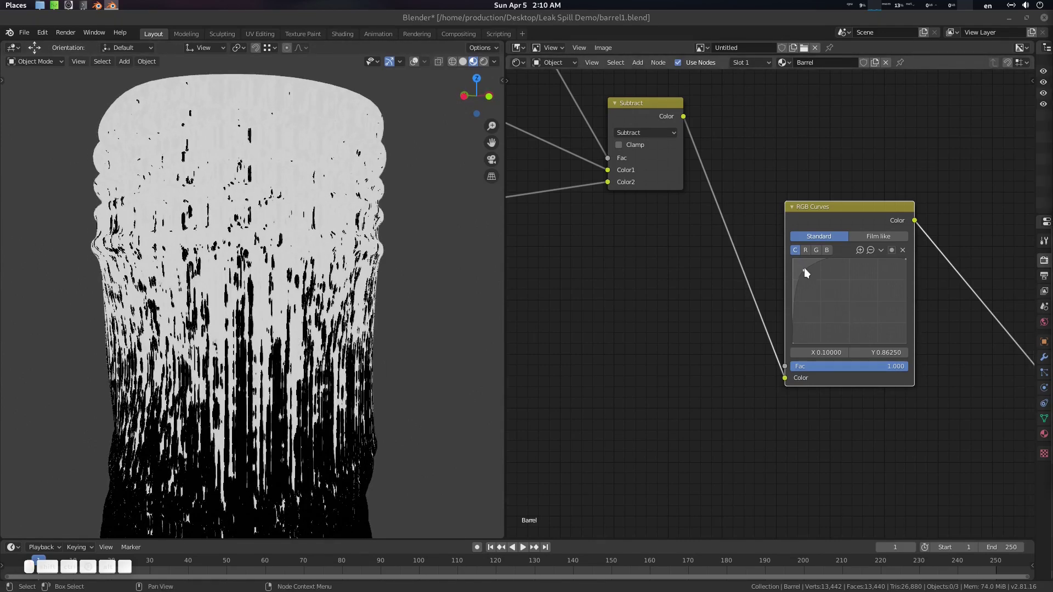
drag(804, 267, 804, 268)
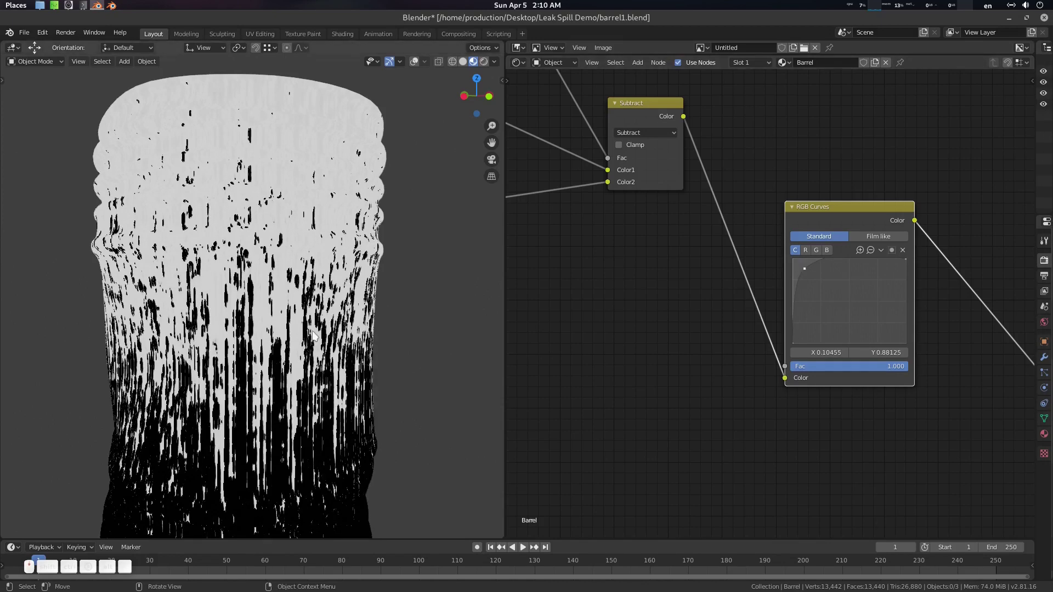
scroll(251, 305, down, 3)
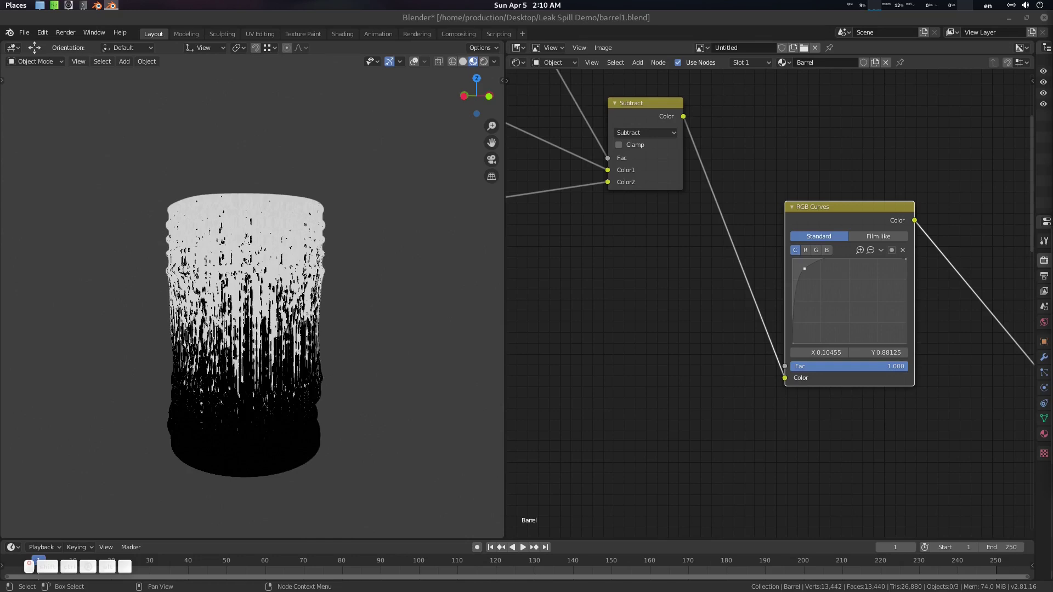
Preview the Principled BSDF on the barrel and reposition it and the RGB Curves node to make room between them.
scroll(873, 385, down, 2)
middle_drag(897, 408, 847, 248)
middle_drag(776, 306, 832, 315)
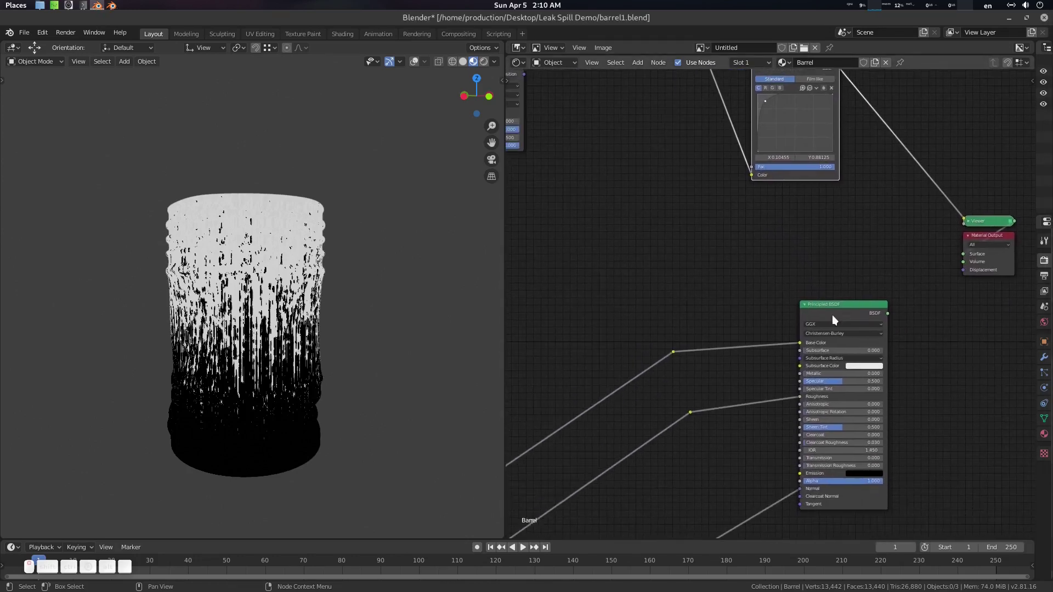
ctrl+shift+click(836, 305)
drag(818, 301, 891, 291)
middle_drag(777, 225, 837, 279)
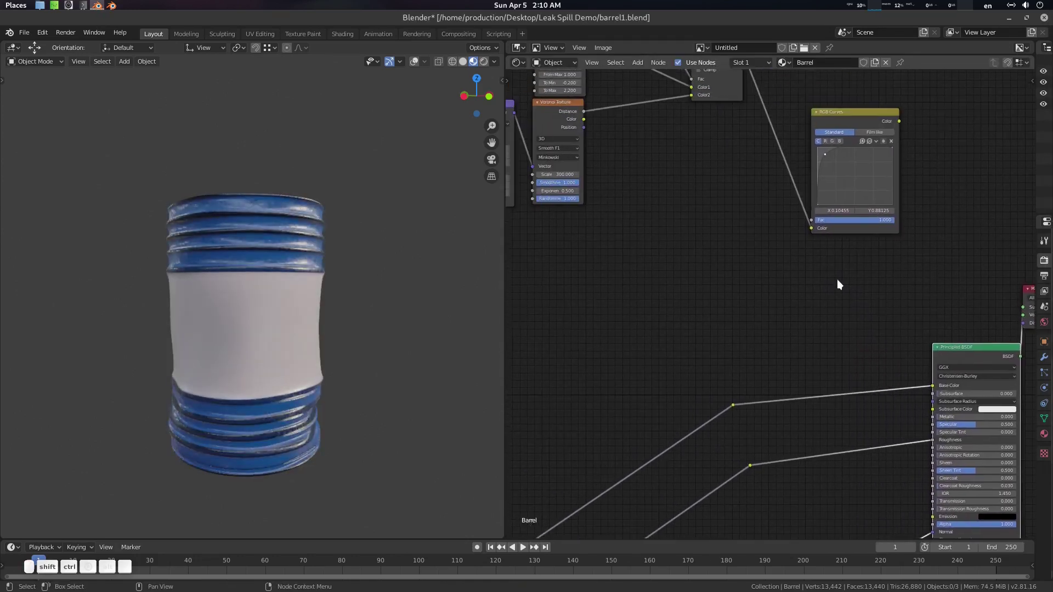
click(837, 278)
drag(849, 112, 818, 113)
middle_drag(838, 273, 832, 273)
click(817, 288)
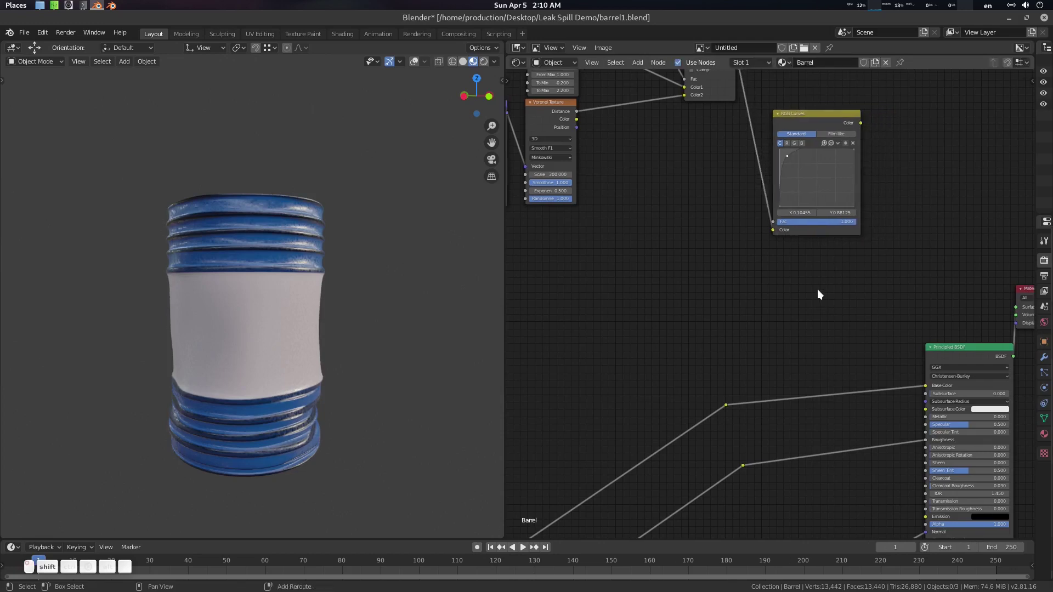
Insert a MixRGB node on the Principled BSDF's Base Color link, feeding its Color1 input.
key(shift+a)
text(mix)
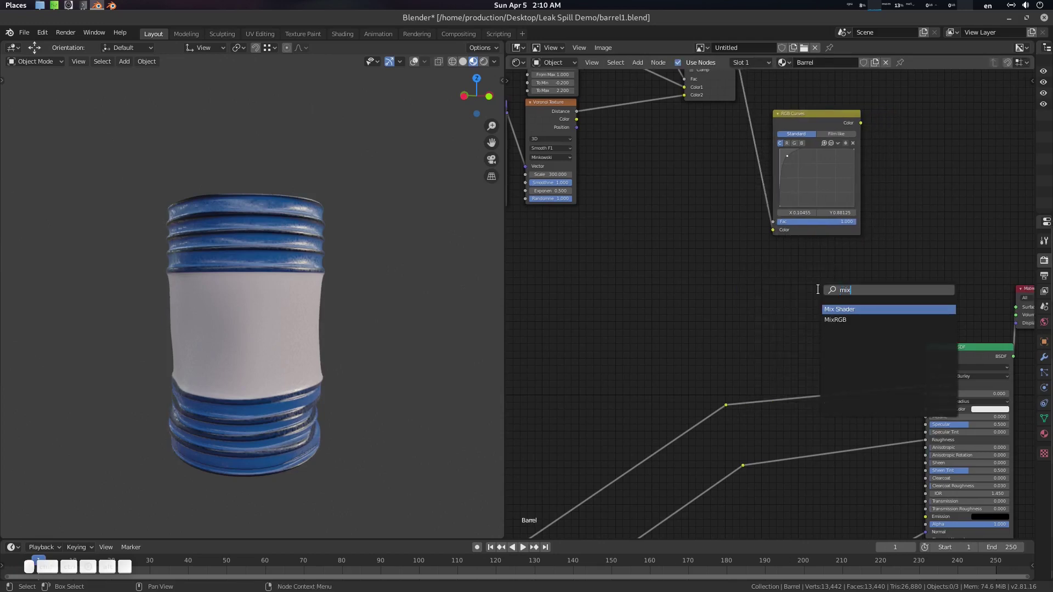
key(Down)
key(Return)
click(839, 354)
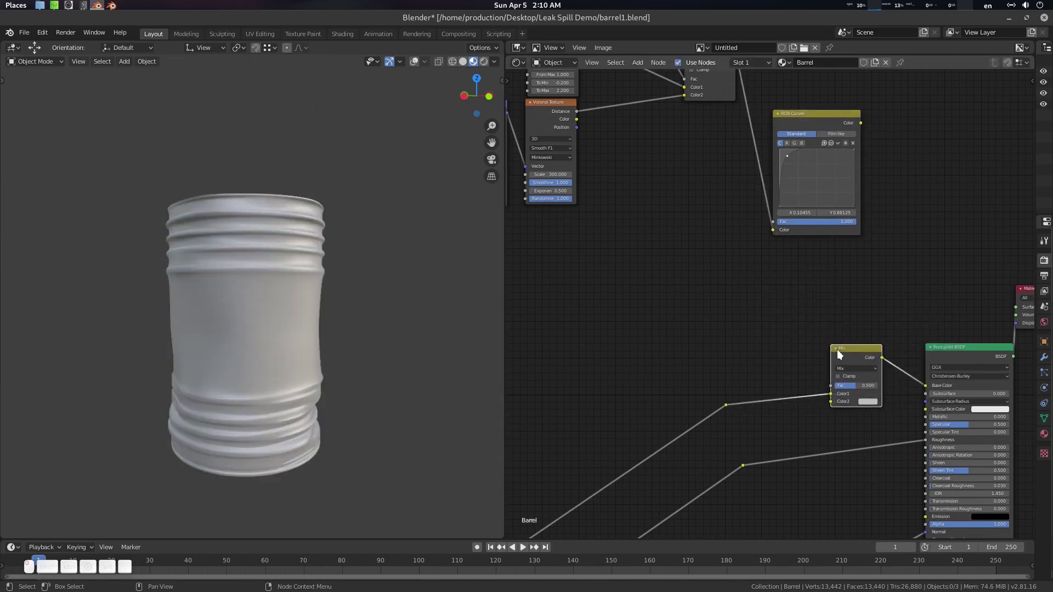
click(836, 349)
drag(838, 350, 845, 329)
key(h)
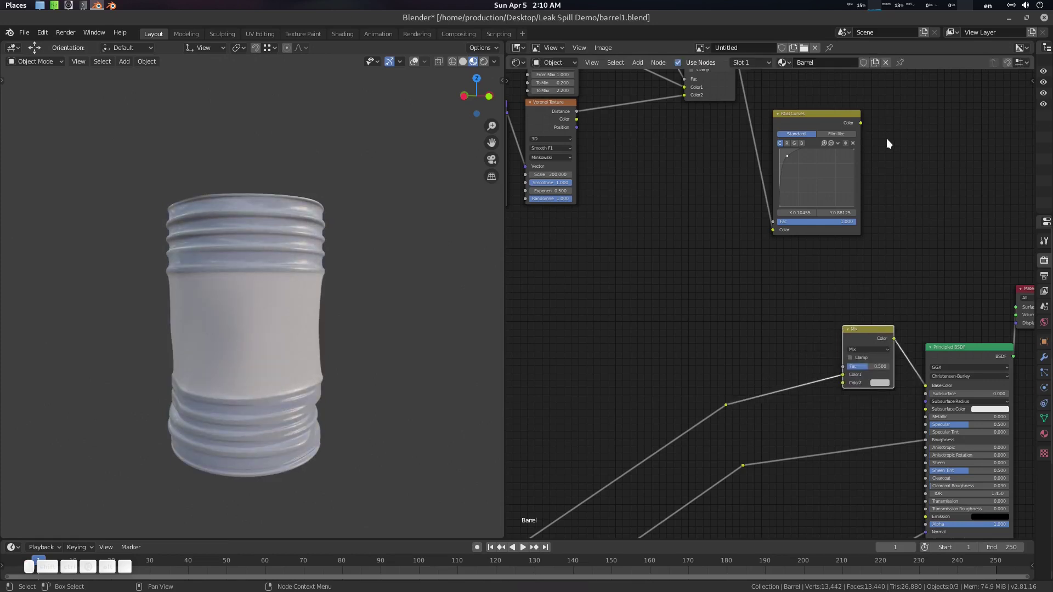
Link the RGB Curves Color output to the Mix node's Fac and set its Color2 to black.
drag(861, 122, 844, 365)
mouse_move(861, 123)
mouse_down()
mouse_move(823, 341)
mouse_move(831, 371)
mouse_move(843, 366)
mouse_up()
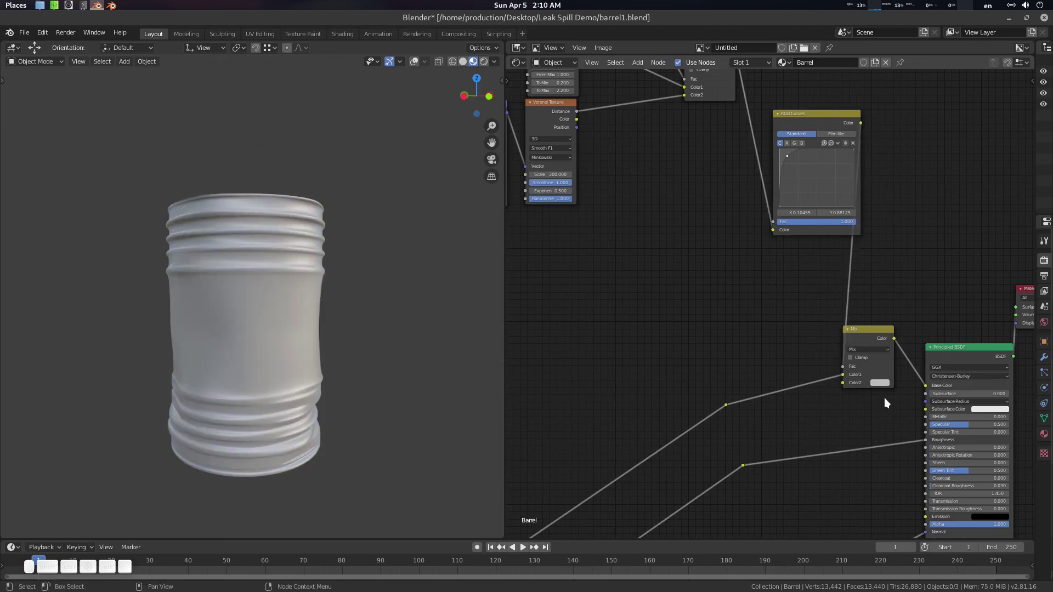
click(881, 382)
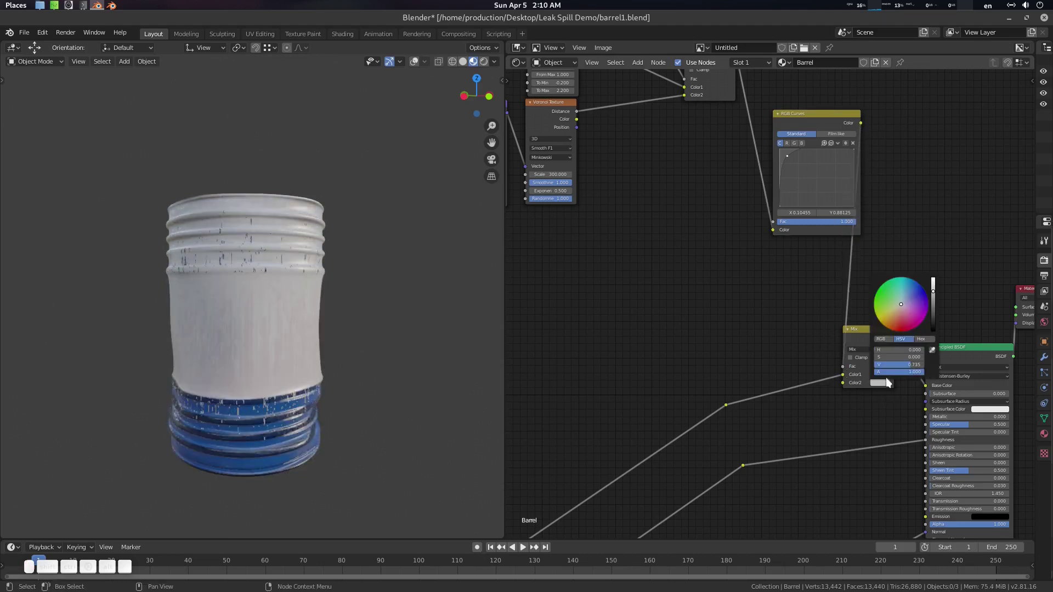
drag(933, 314, 933, 332)
middle_drag(247, 318, 322, 329)
scroll(321, 329, up, 3)
scroll(333, 276, up, 3)
middle_drag(332, 274, 284, 297)
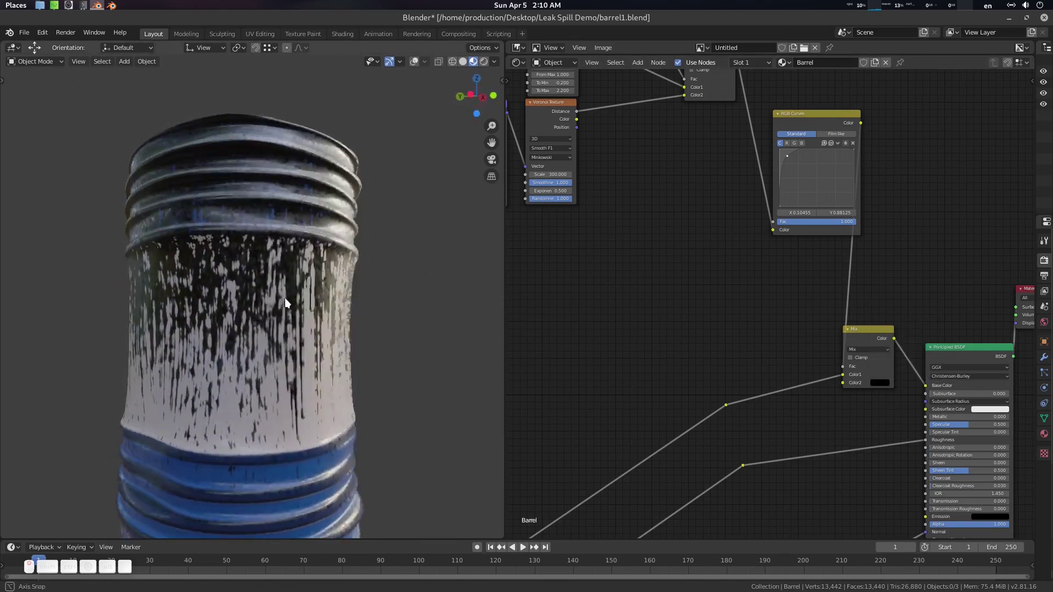
scroll(283, 298, down, 1)
Duplicate the Mix node onto the Roughness link and connect the RGB Curves Color output to its Fac.
middle_drag(756, 301, 694, 192)
middle_drag(788, 294, 810, 306)
drag(828, 232, 825, 201)
key(shift+d)
click(825, 318)
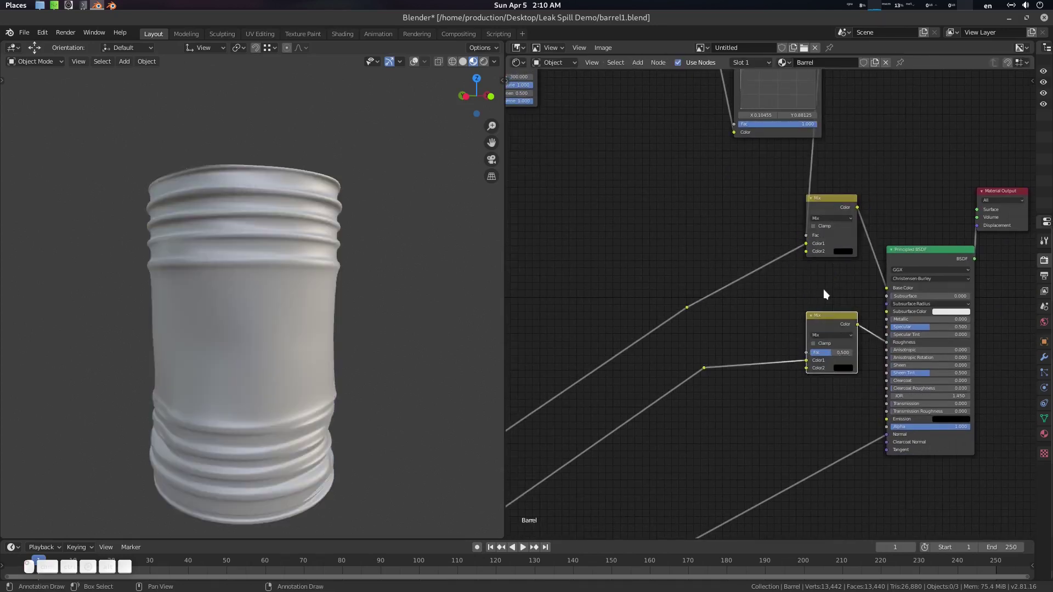
middle_drag(824, 288, 844, 334)
scroll(843, 334, down, 1)
drag(835, 86, 825, 389)
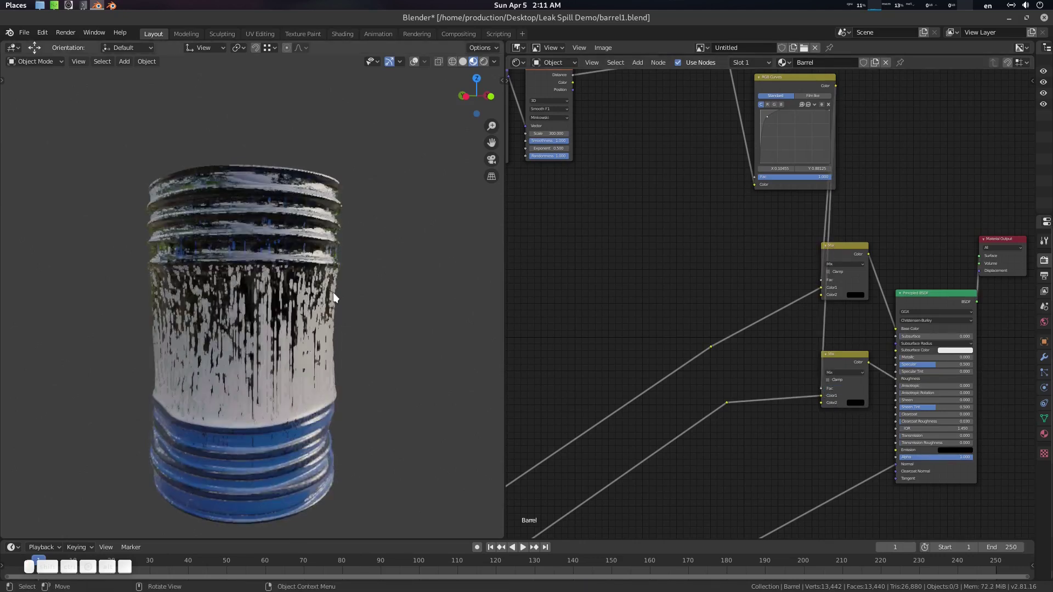
mouse_move(334, 291)
middle_down()
mouse_move(346, 256)
mouse_move(344, 265)
middle_up()
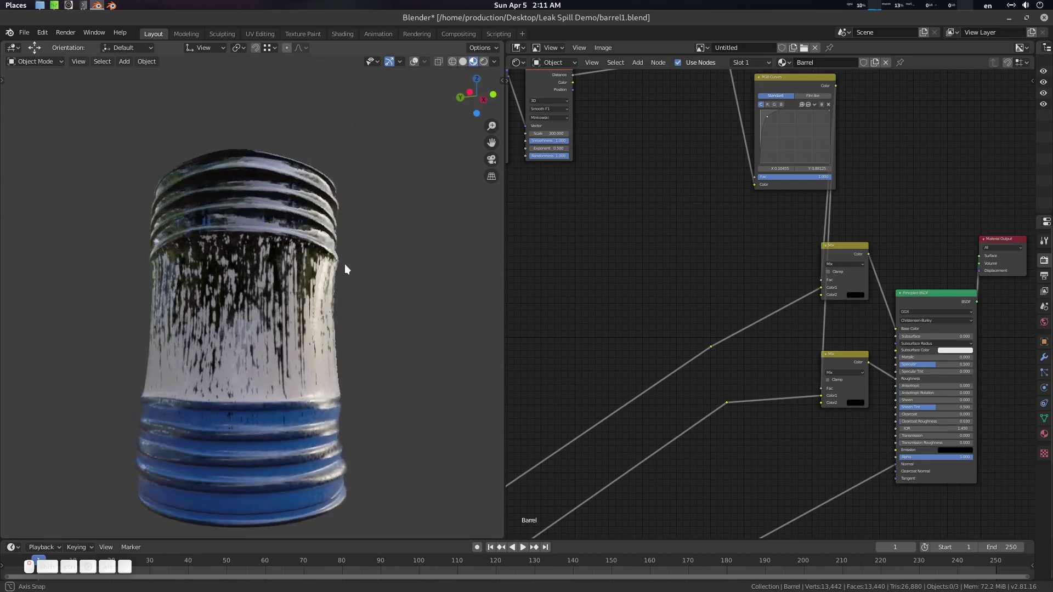
Rearrange the RGB Curves and Subtract nodes, spacing the Subtract node farther from the Map Range and Voronoi Texture nodes.
middle_drag(737, 119, 779, 288)
drag(803, 277, 743, 364)
middle_drag(750, 184, 768, 245)
drag(768, 244, 723, 267)
middle_drag(722, 267, 815, 375)
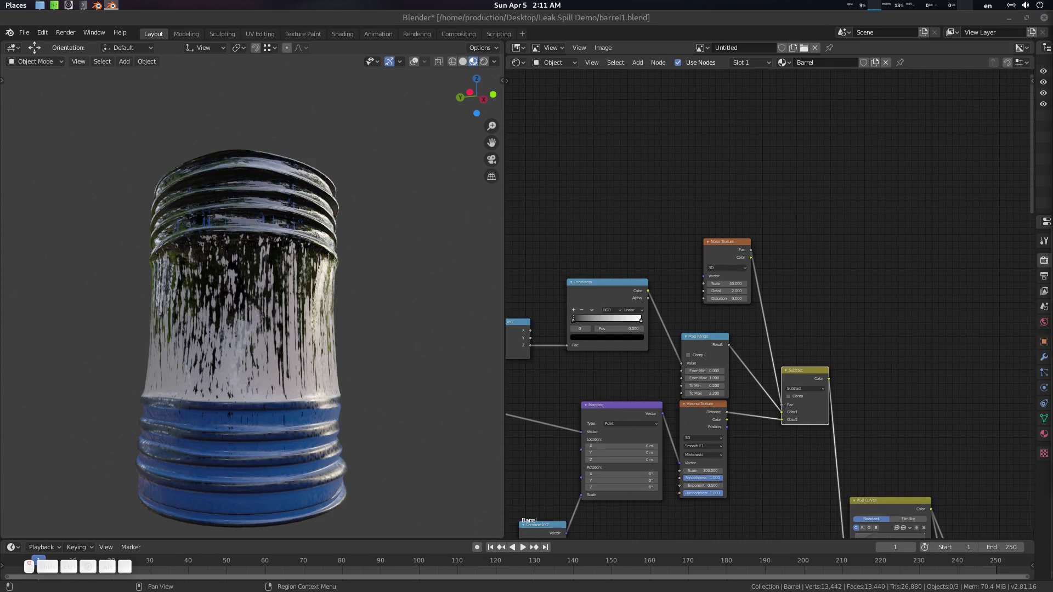
middle_drag(796, 272, 797, 169)
scroll(821, 256, up, 3)
drag(818, 262, 928, 246)
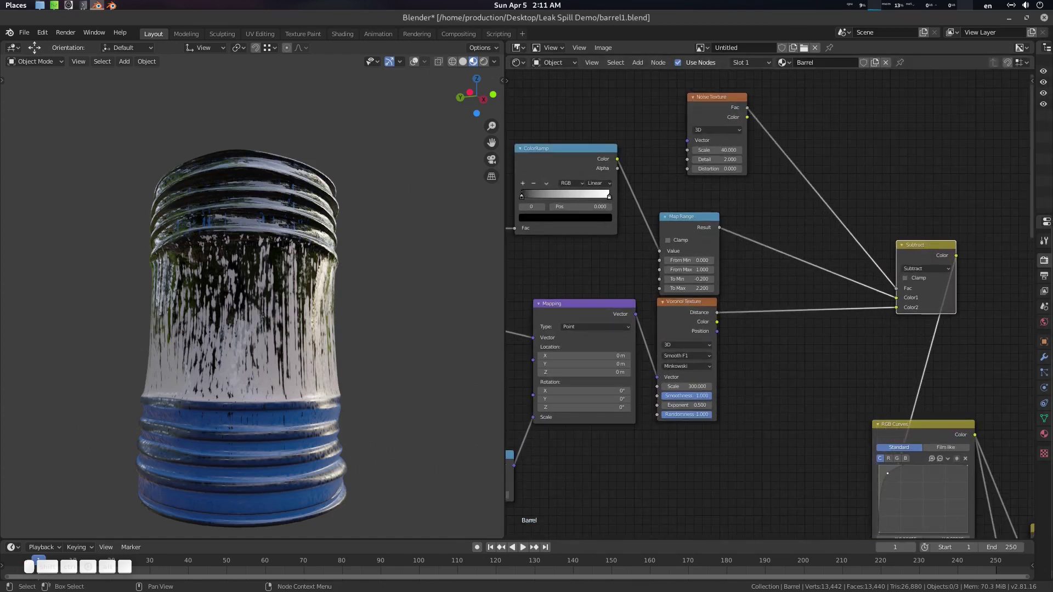
middle_drag(999, 176, 1029, 291)
middle_drag(682, 207, 696, 227)
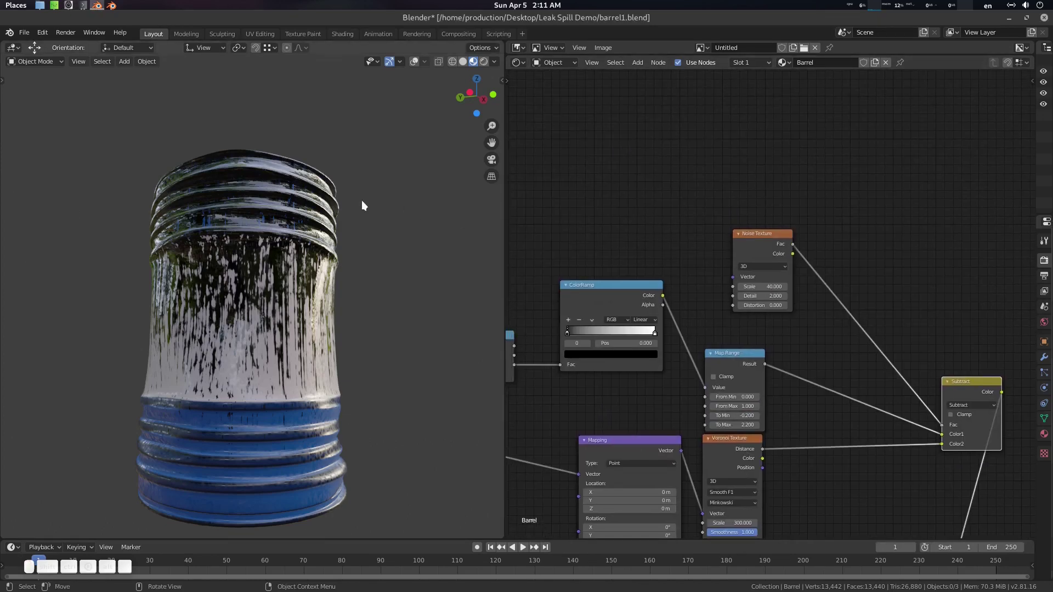
middle_drag(610, 176, 637, 186)
middle_drag(376, 228, 347, 245)
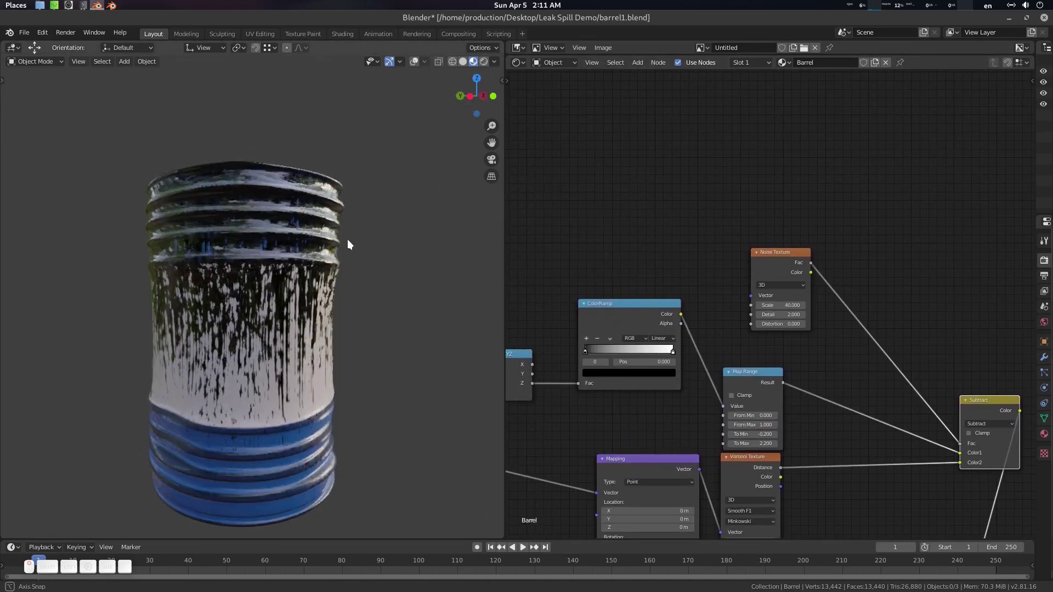
Add an Image Texture node above the ColorRamp and create a new image in it named "spil mask".
key(shift+a)
click(617, 150)
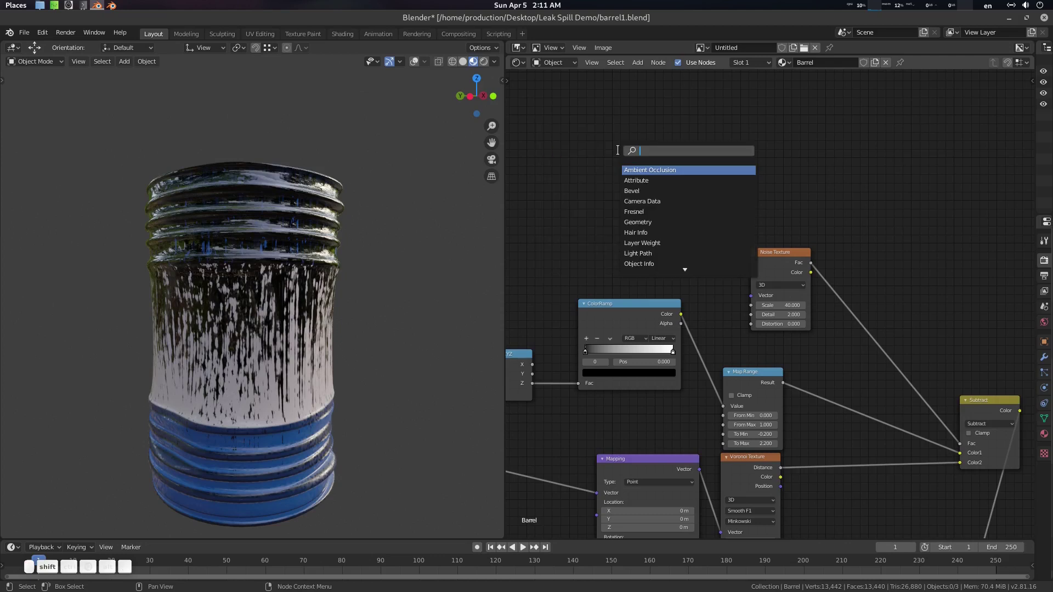
text(image)
key(Return)
click(573, 136)
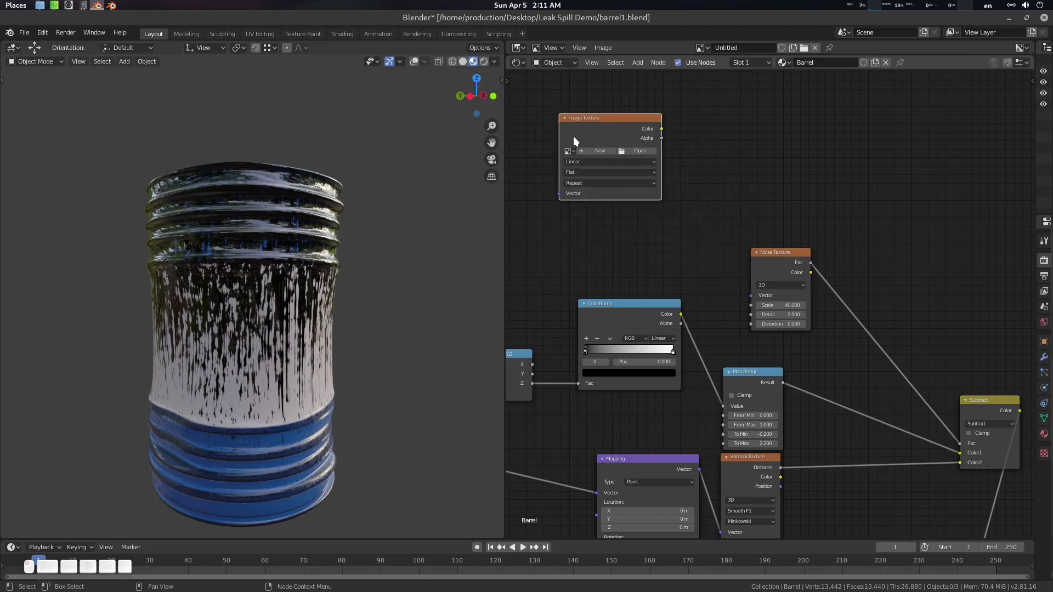
click(568, 150)
click(592, 149)
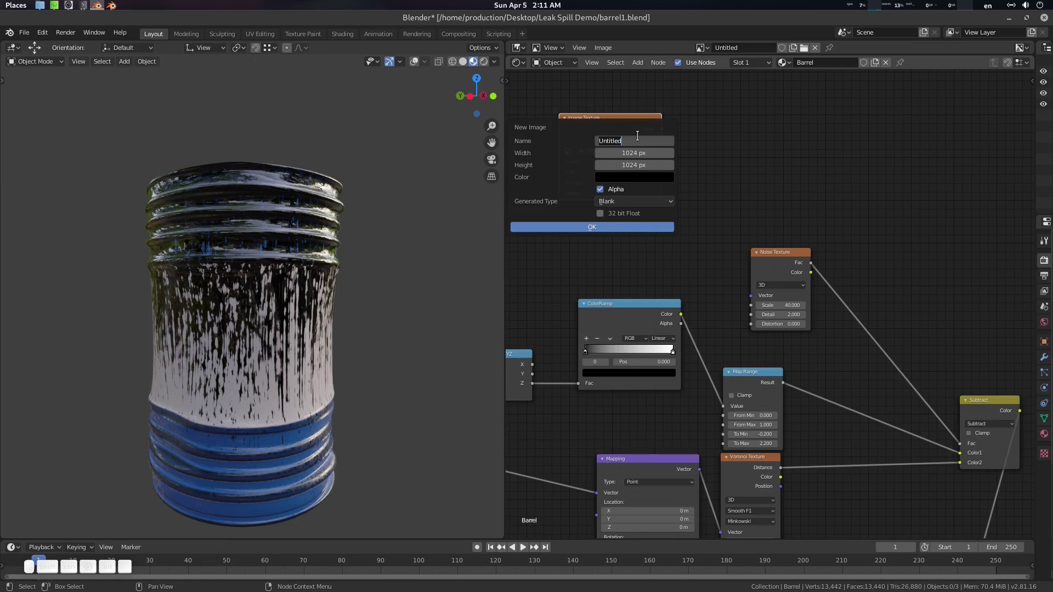
text(spil mask)
key(Return)
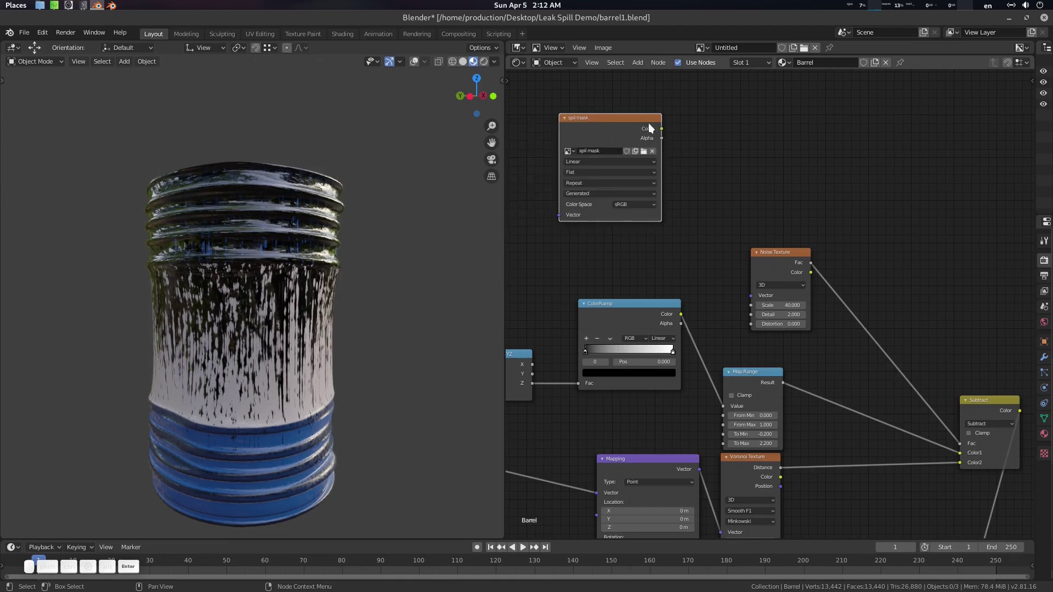
Preview the spil mask Image Texture on the barrel and switch the barrel to Texture Paint mode.
key(n)
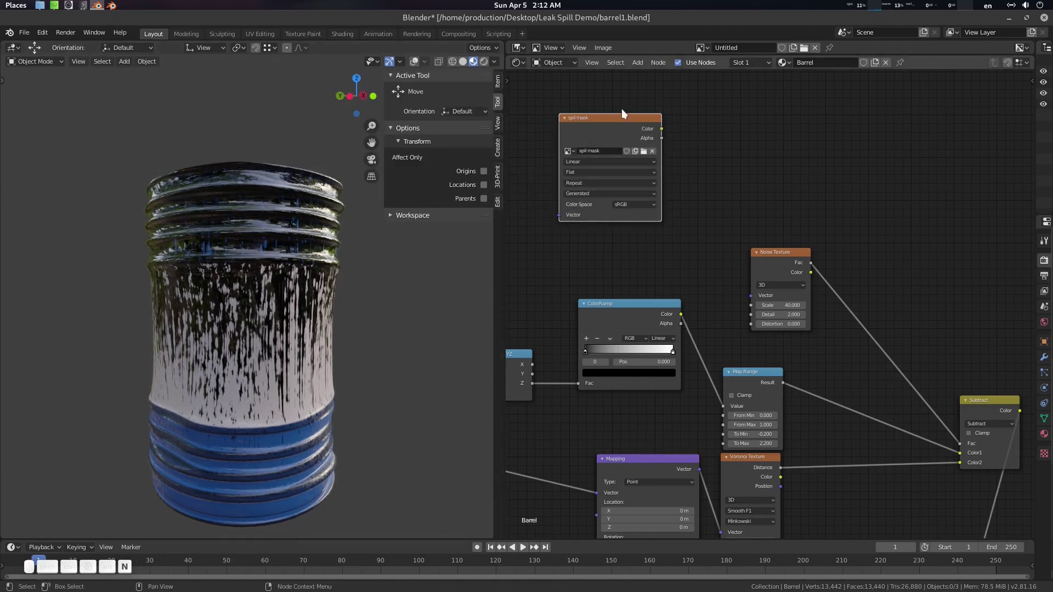
drag(612, 120, 622, 122)
ctrl+shift+click(621, 121)
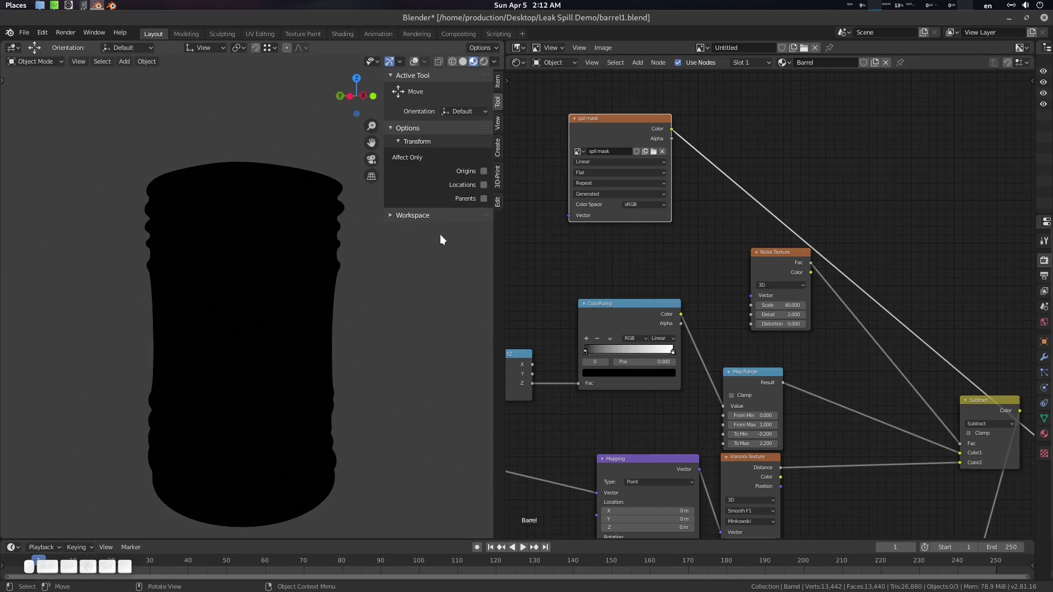
key(ctrl+Tab)
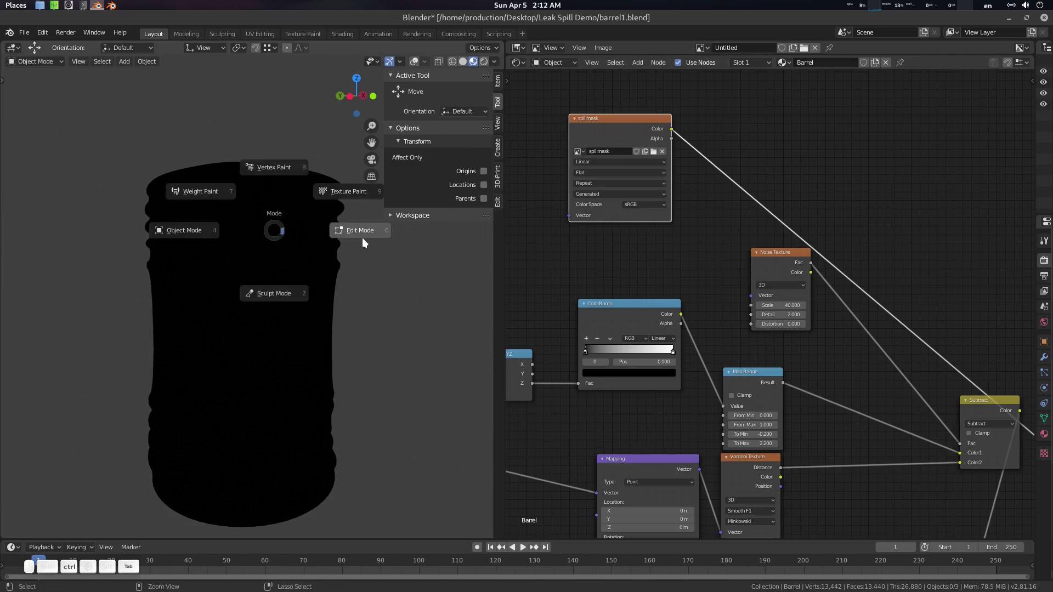
click(351, 193)
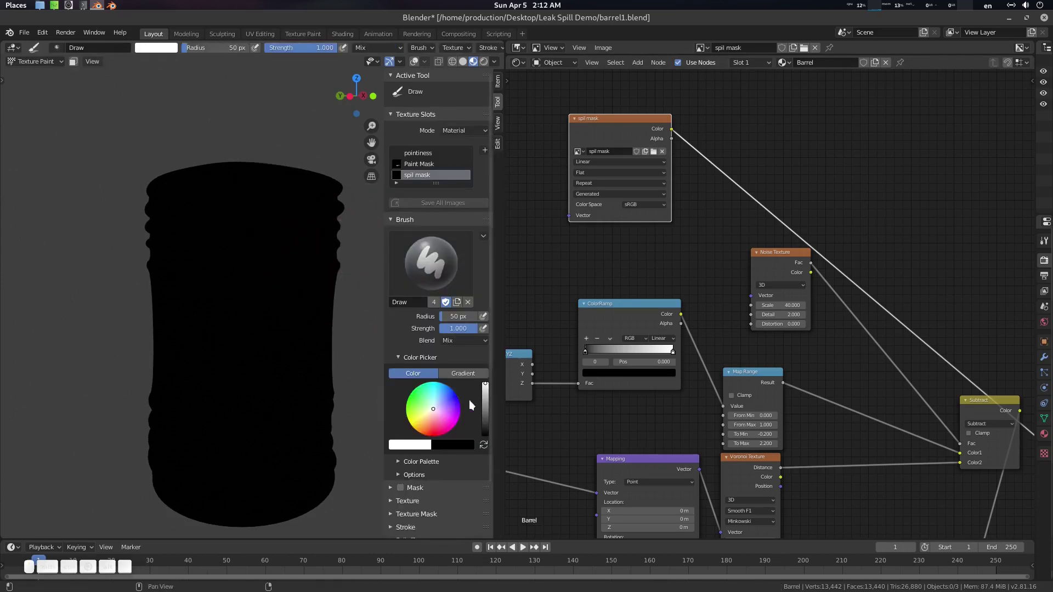
Paint a white spill shape on the barrel's upper part running down its side, then return to Object Mode.
middle_drag(295, 239, 297, 271)
mouse_move(297, 265)
mouse_down()
mouse_move(227, 246)
mouse_move(291, 283)
mouse_up()
middle_drag(291, 283, 289, 257)
mouse_move(289, 257)
mouse_down()
mouse_move(259, 329)
mouse_move(291, 322)
mouse_up()
scroll(294, 284, up, 2)
middle_drag(291, 322, 290, 283)
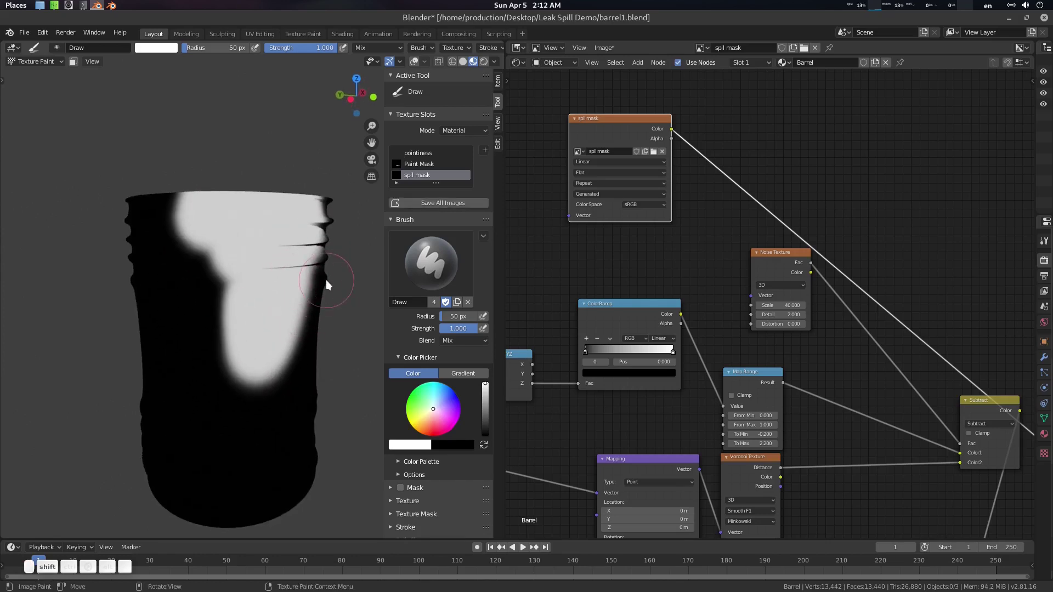
key(n)
key(ctrl+Tab)
click(159, 260)
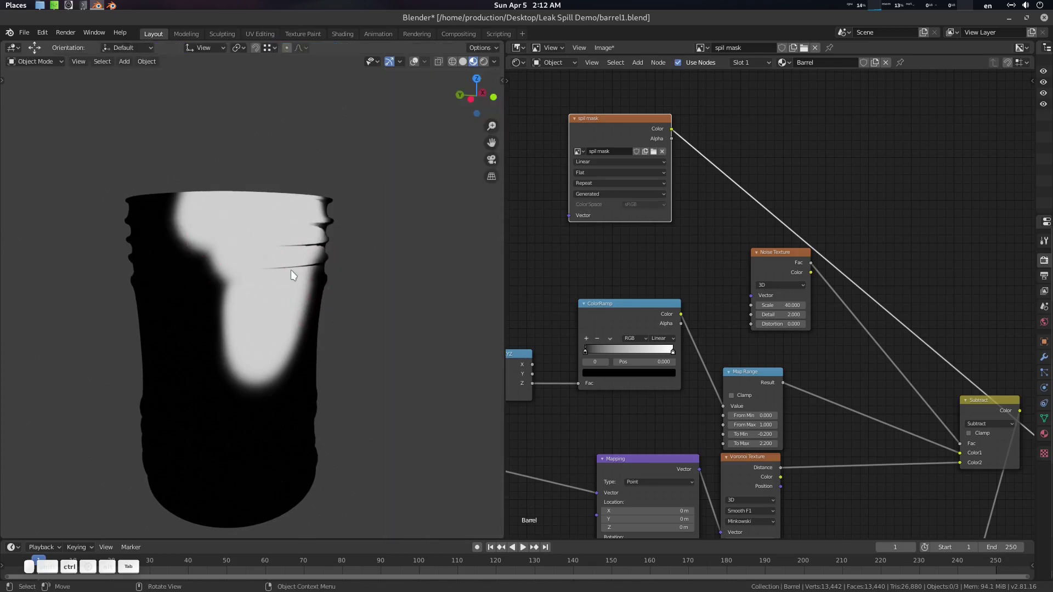
Reposition the spil mask and Noise Texture nodes to leave space above the Subtract node.
middle_drag(668, 149, 668, 168)
mouse_move(632, 157)
mouse_down()
mouse_move(647, 132)
mouse_move(638, 140)
mouse_up()
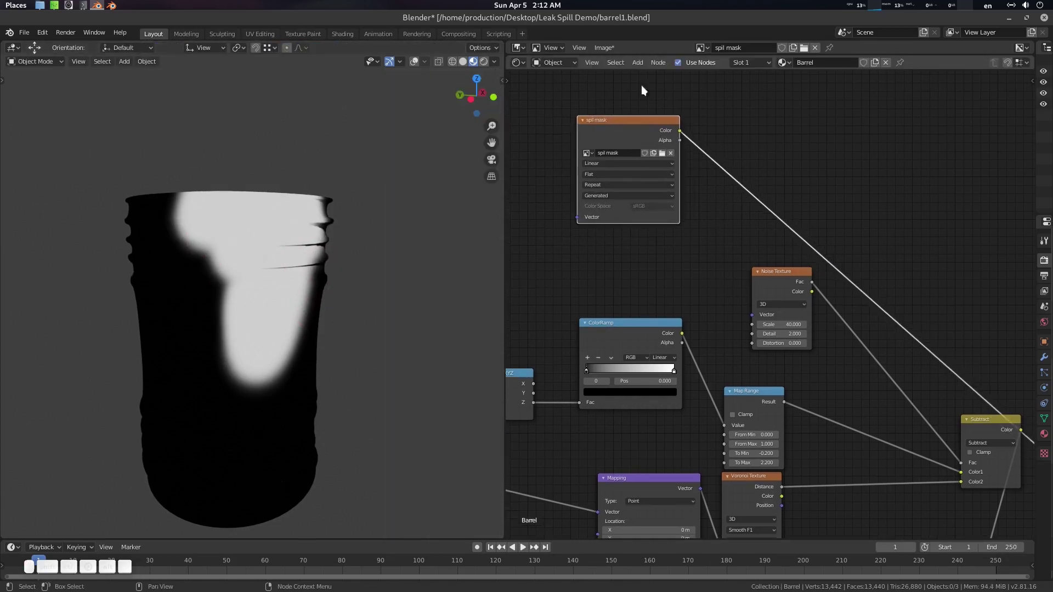
middle_drag(775, 221, 722, 198)
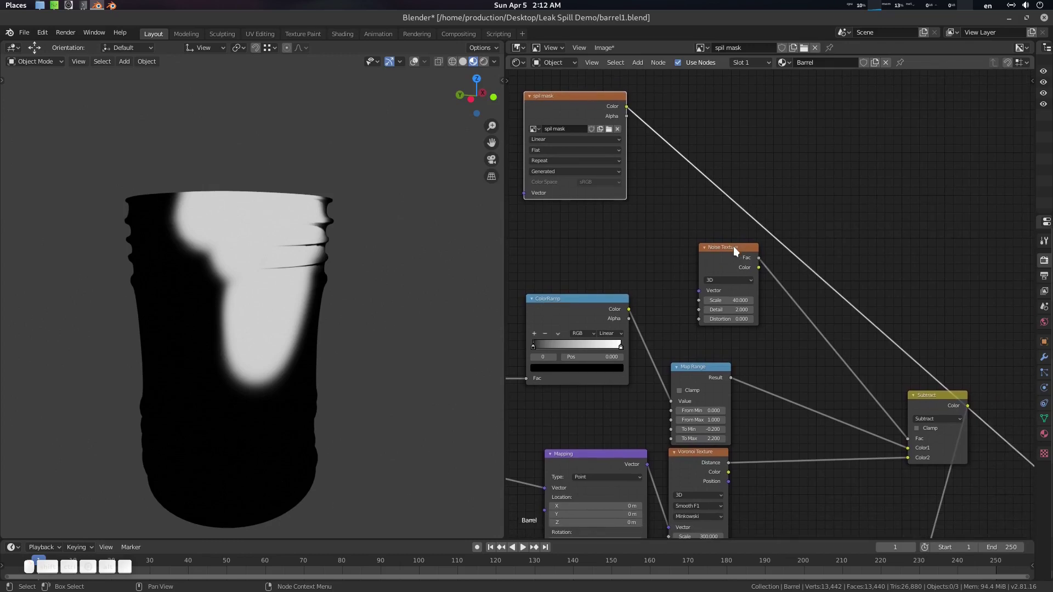
mouse_move(733, 245)
mouse_down()
mouse_move(709, 279)
mouse_move(721, 259)
mouse_up()
middle_drag(771, 262, 762, 280)
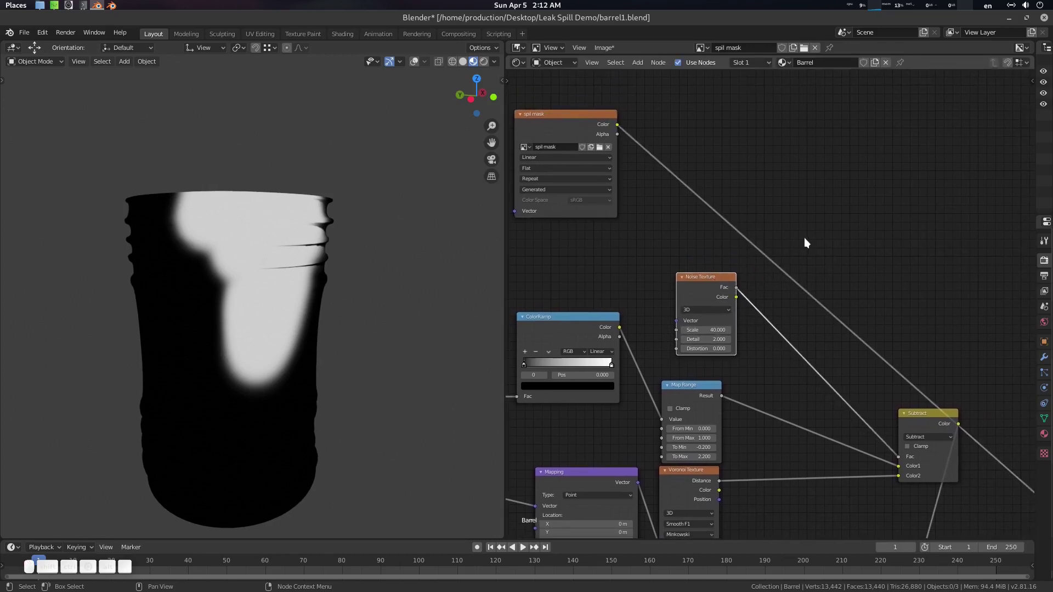
middle_drag(801, 228, 792, 218)
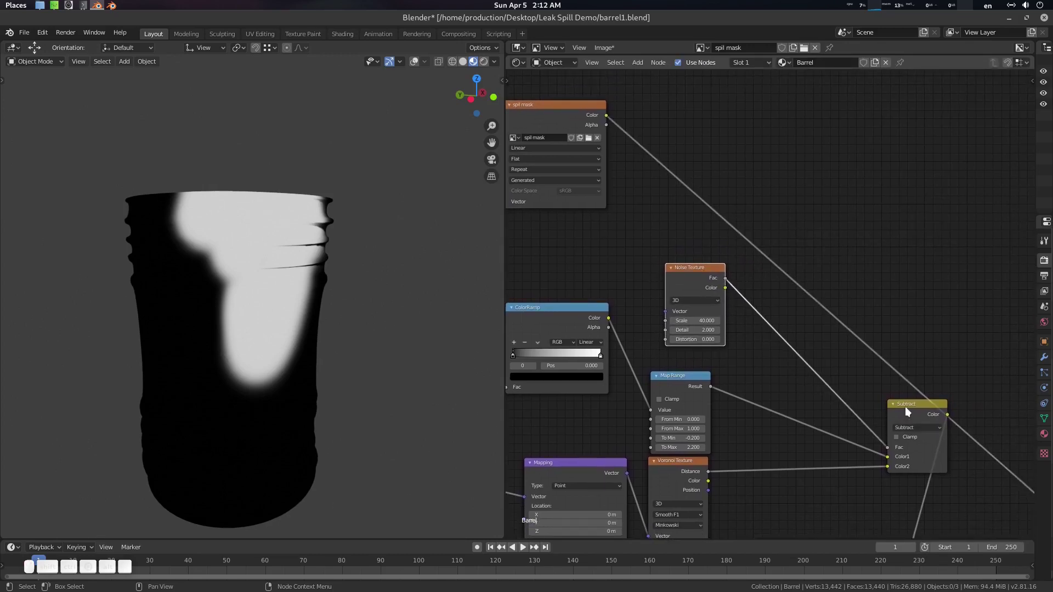
Duplicate the Subtract node and place the copy in the empty area above the Noise Texture node.
drag(906, 407, 874, 417)
key(shift+d)
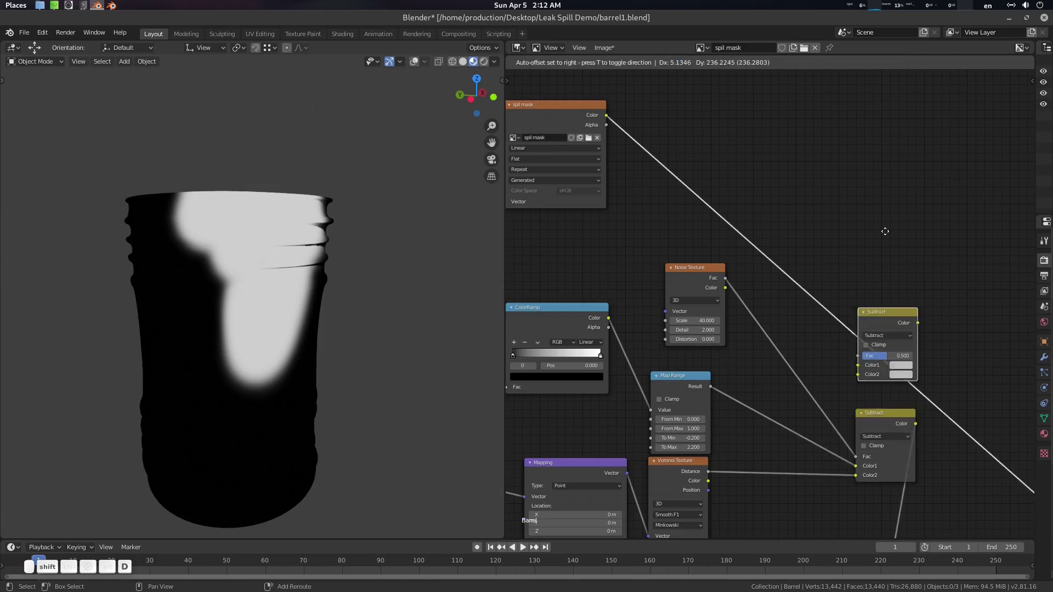
click(809, 154)
middle_drag(853, 193, 861, 214)
scroll(861, 214, up, 1)
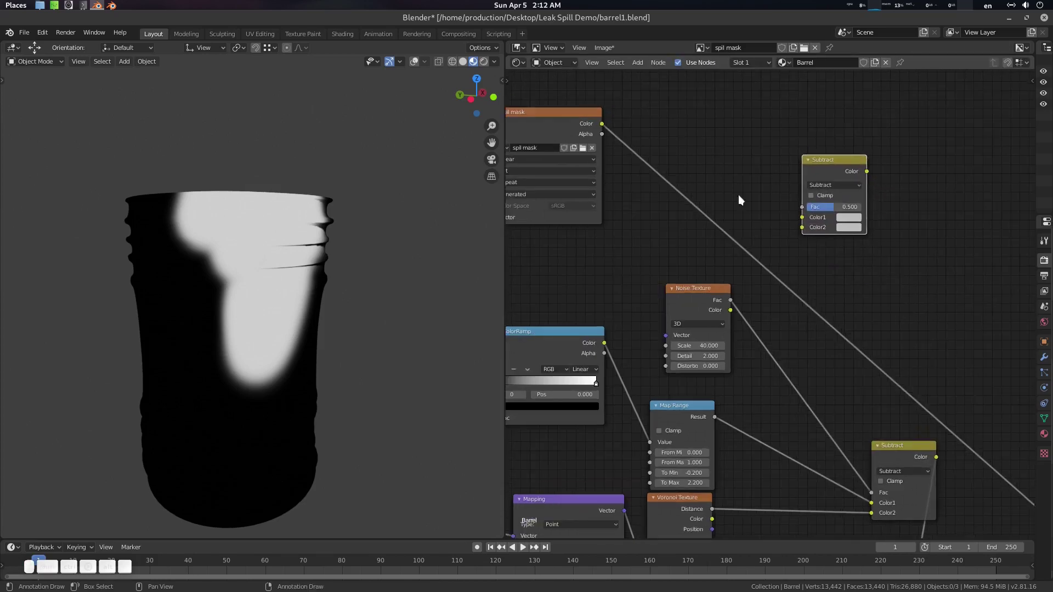
drag(848, 163, 843, 170)
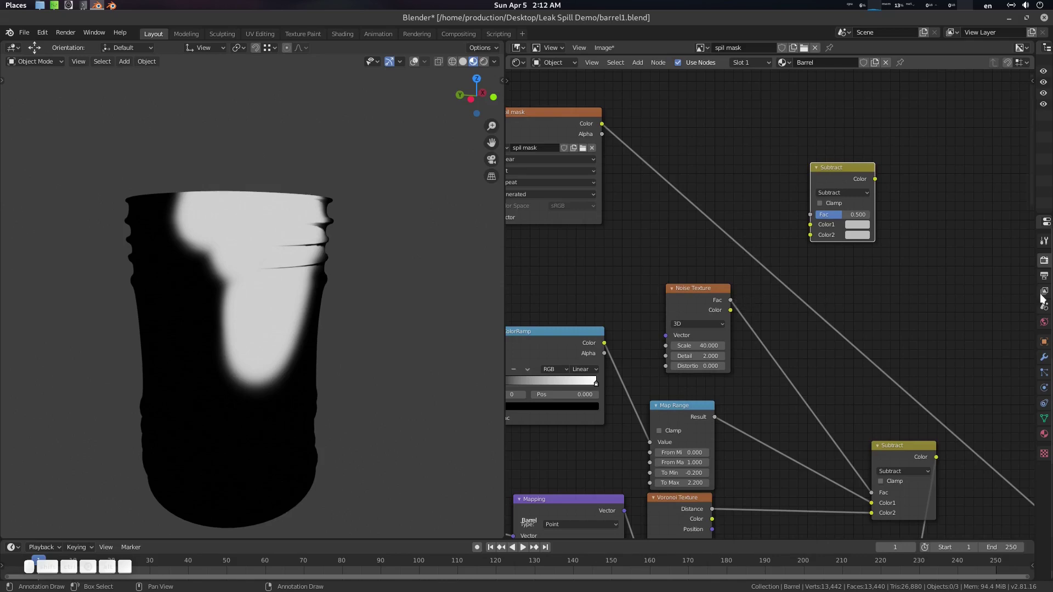
Move the Noise Texture node beyond the Map Range node and shift the ColorRamp and Map Range nodes slightly upward.
middle_drag(706, 314, 820, 304)
drag(824, 283, 895, 309)
mouse_move(691, 326)
mouse_down()
mouse_move(697, 297)
mouse_move(689, 317)
mouse_up()
middle_drag(793, 359, 776, 355)
drag(789, 392, 782, 361)
middle_drag(842, 376, 811, 369)
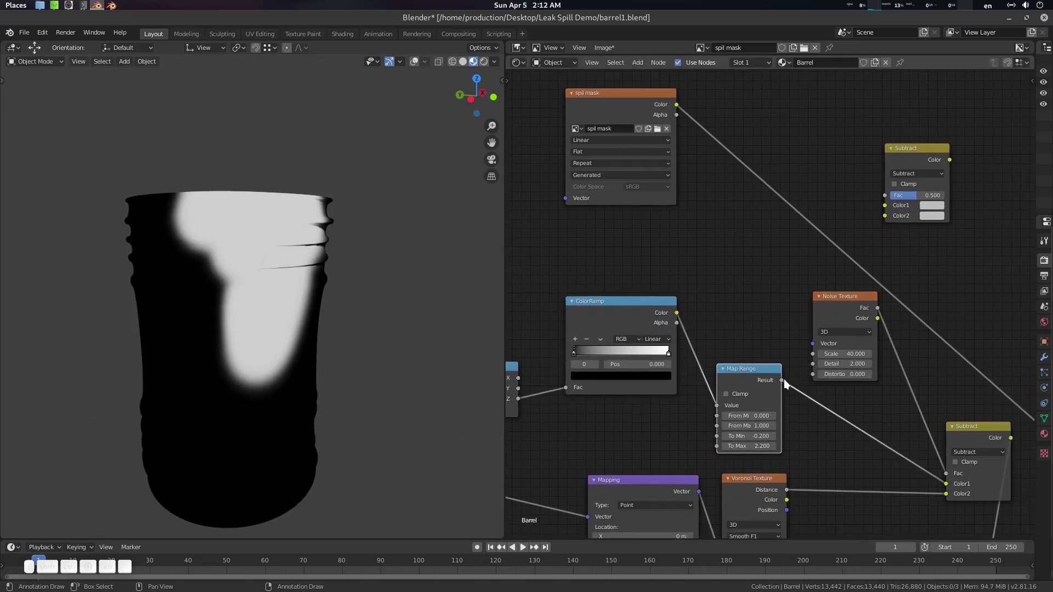
Link the Map Range Result to the new Subtract node's Color1 and the spil mask Color to its Color2, and preview that node.
drag(781, 380, 884, 207)
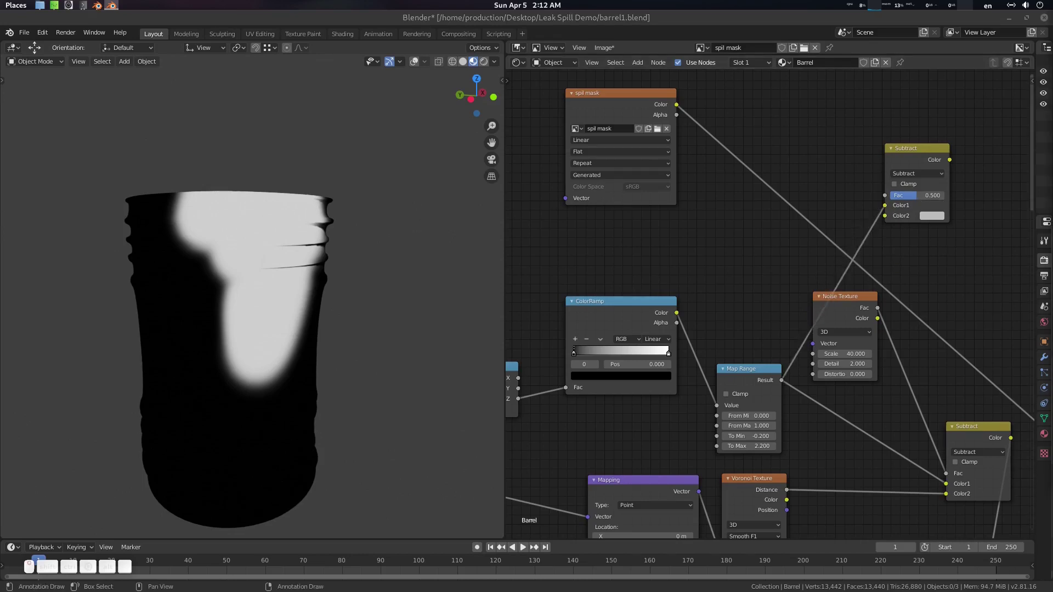
middle_drag(716, 176, 724, 192)
drag(686, 120, 892, 231)
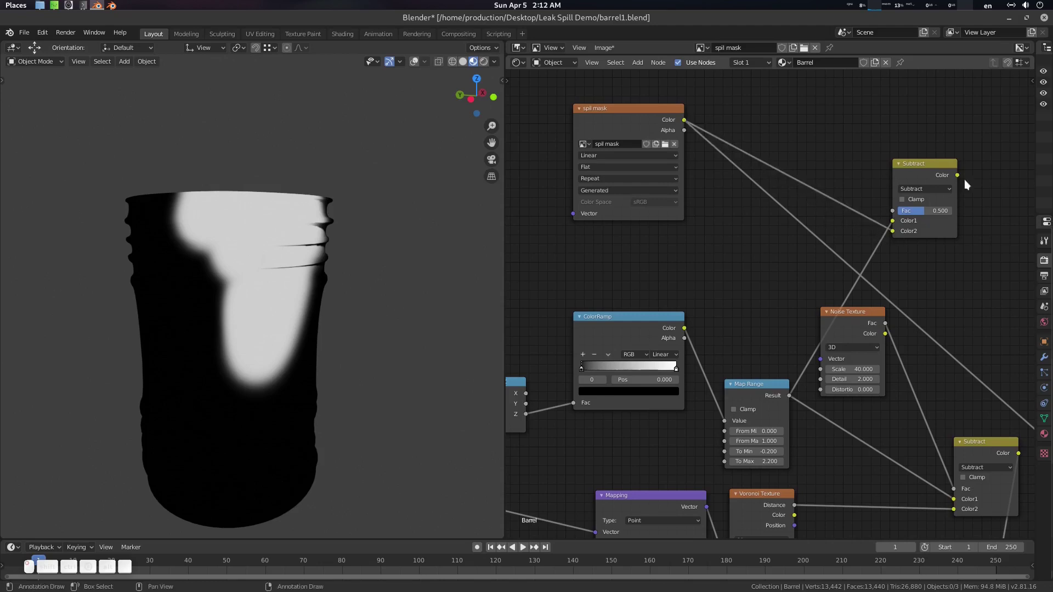
ctrl+shift+click(931, 165)
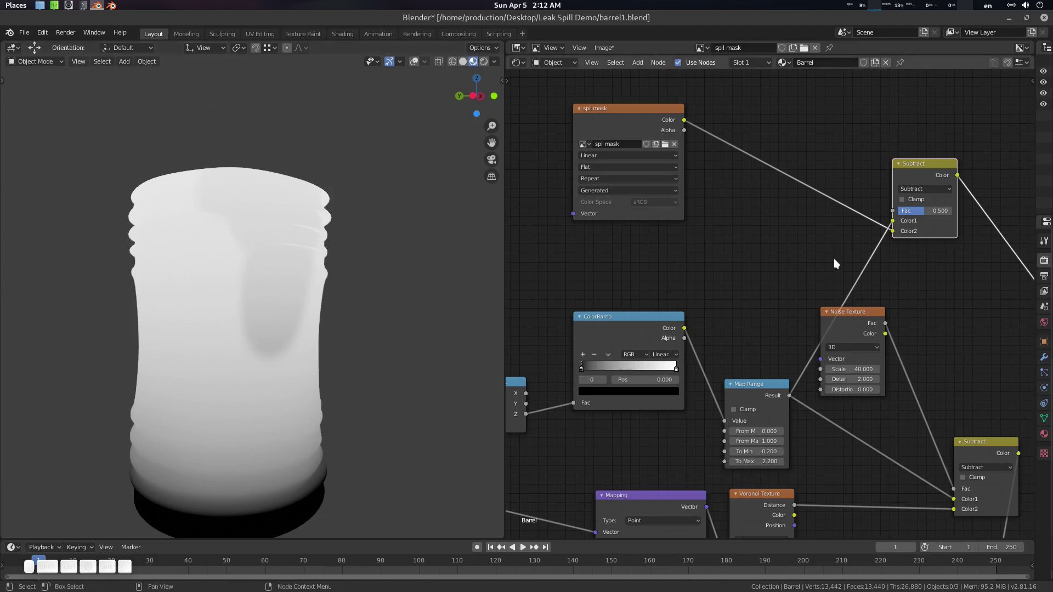
Connect the upper Subtract node's Color output to the lower Subtract node's Color1 and set the upper node's Fac to 1.000.
middle_drag(833, 258, 757, 177)
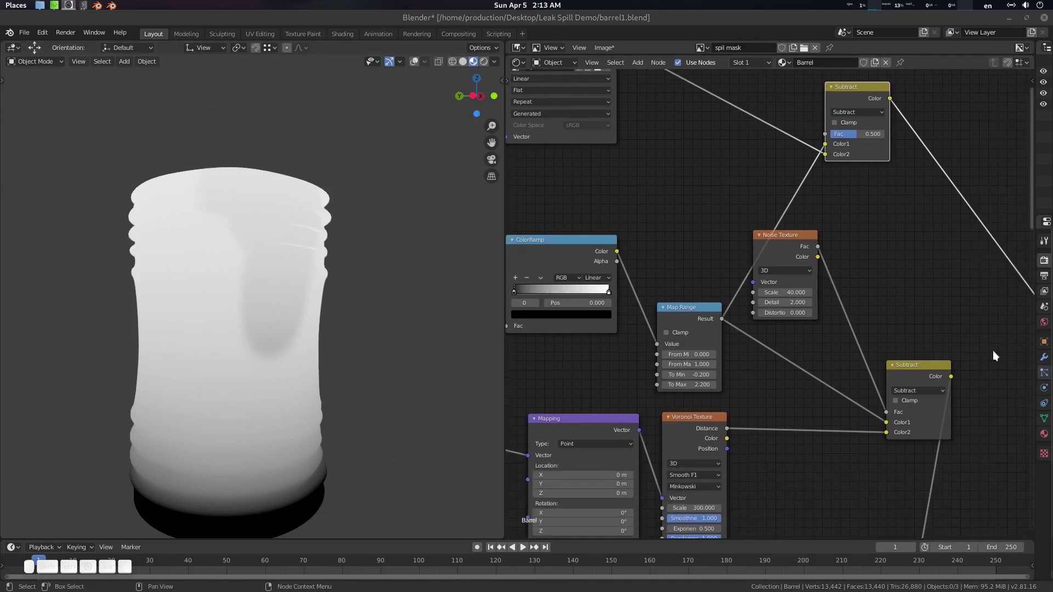
middle_drag(945, 352, 940, 335)
drag(932, 347, 953, 335)
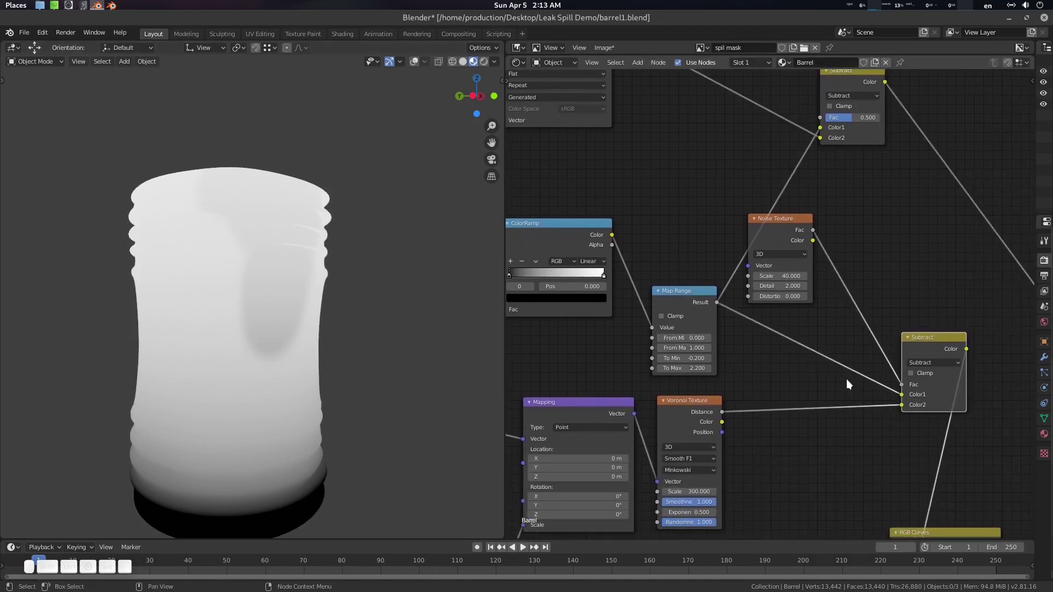
shift+scroll(893, 229, up, 2)
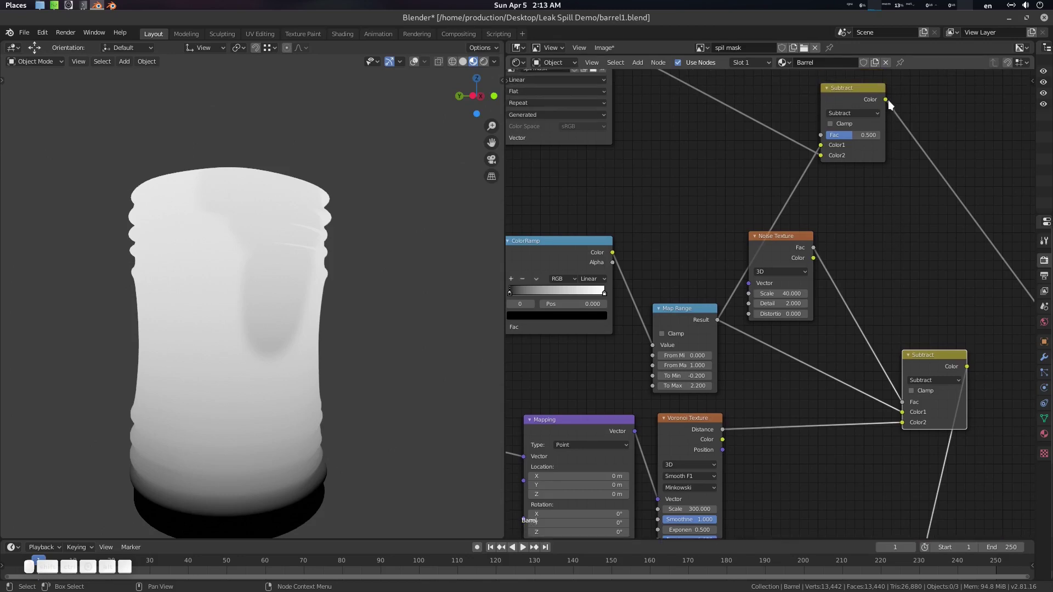
drag(886, 99, 904, 414)
shift+scroll(886, 262, up, 4)
mouse_move(861, 173)
mouse_down()
mouse_move(834, 174)
mouse_move(886, 173)
mouse_move(831, 174)
mouse_move(886, 174)
mouse_up()
Move the spil mask node aside and insert an Invert node on its link to the upper Subtract node.
middle_drag(677, 194, 780, 239)
drag(664, 117, 594, 111)
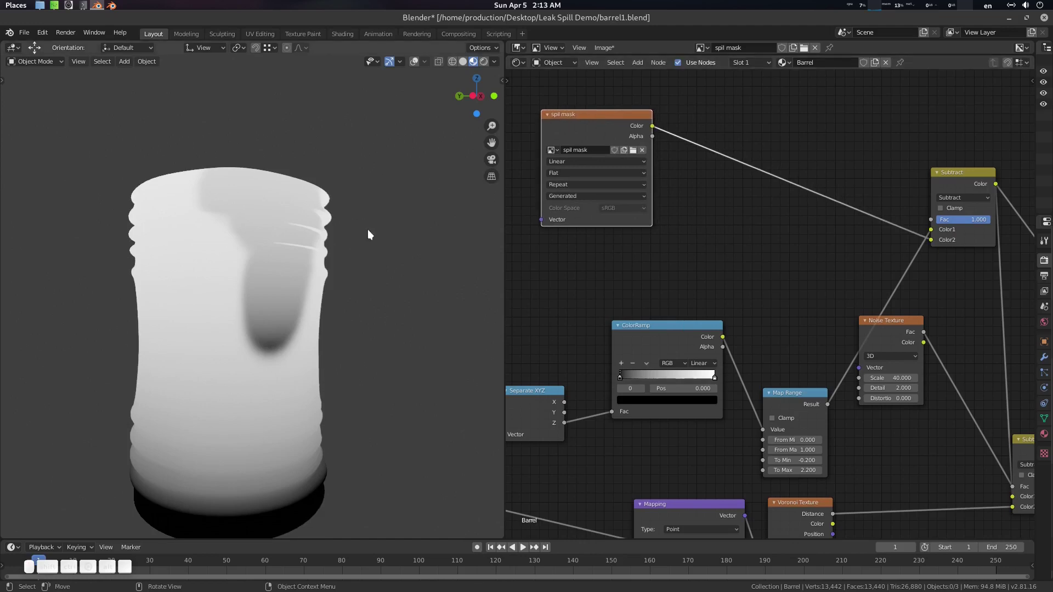
middle_drag(368, 230, 257, 254)
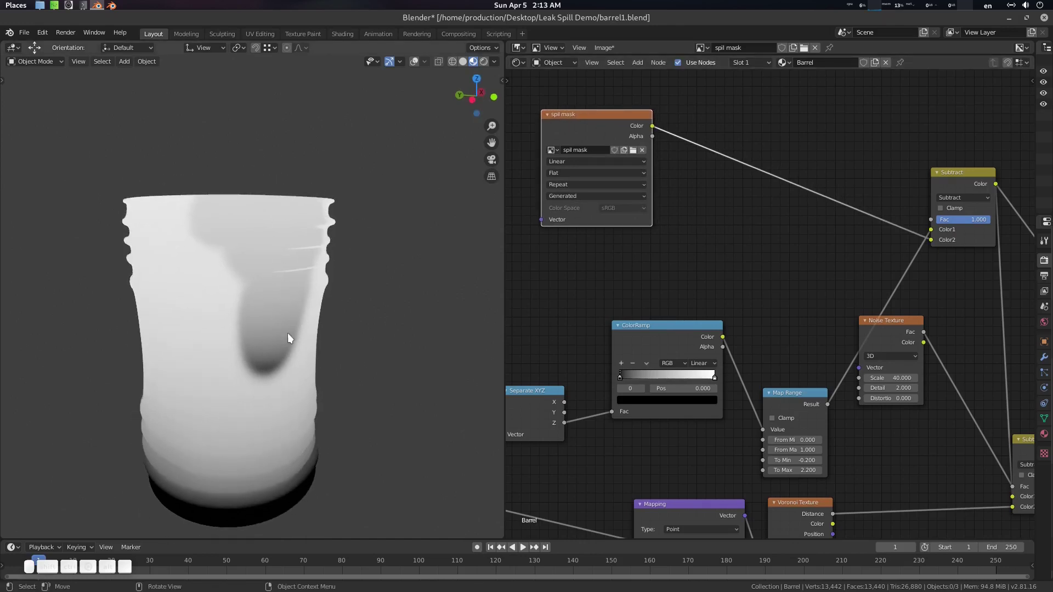
key(shift+a)
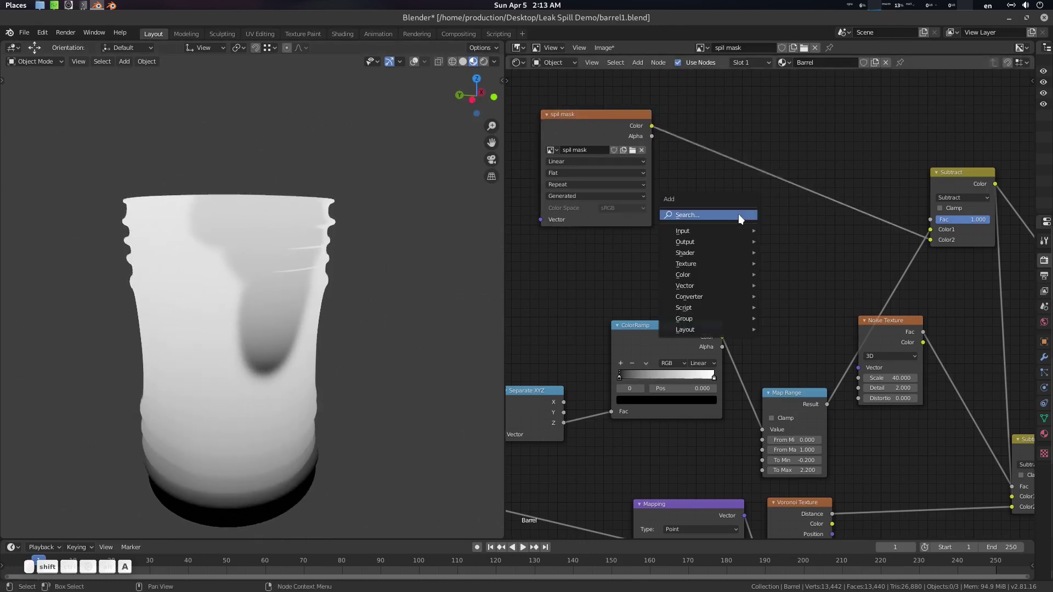
click(738, 214)
text(in)
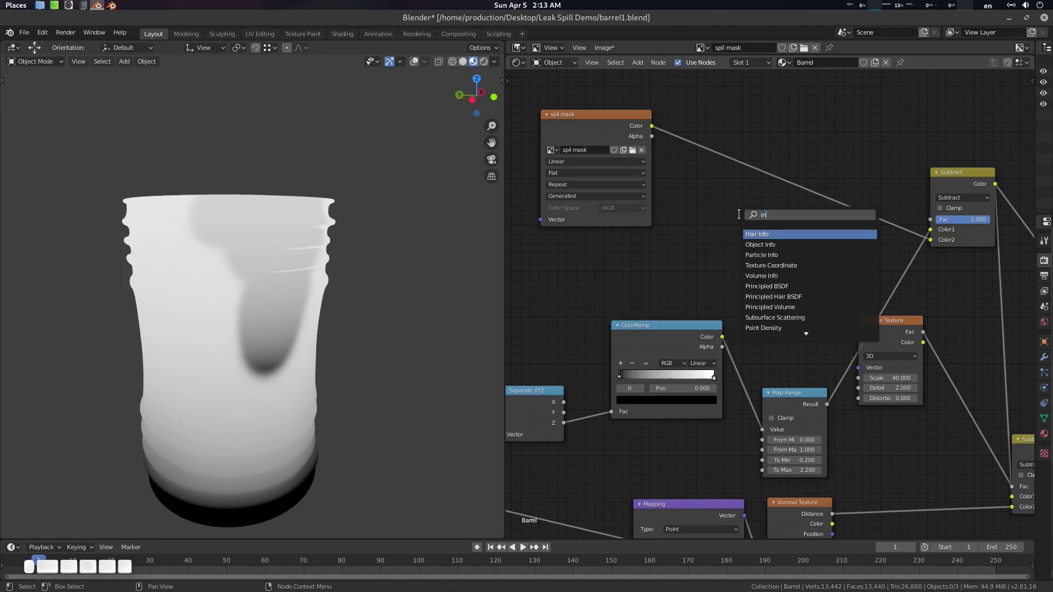
text(ve)
key(Return)
click(780, 181)
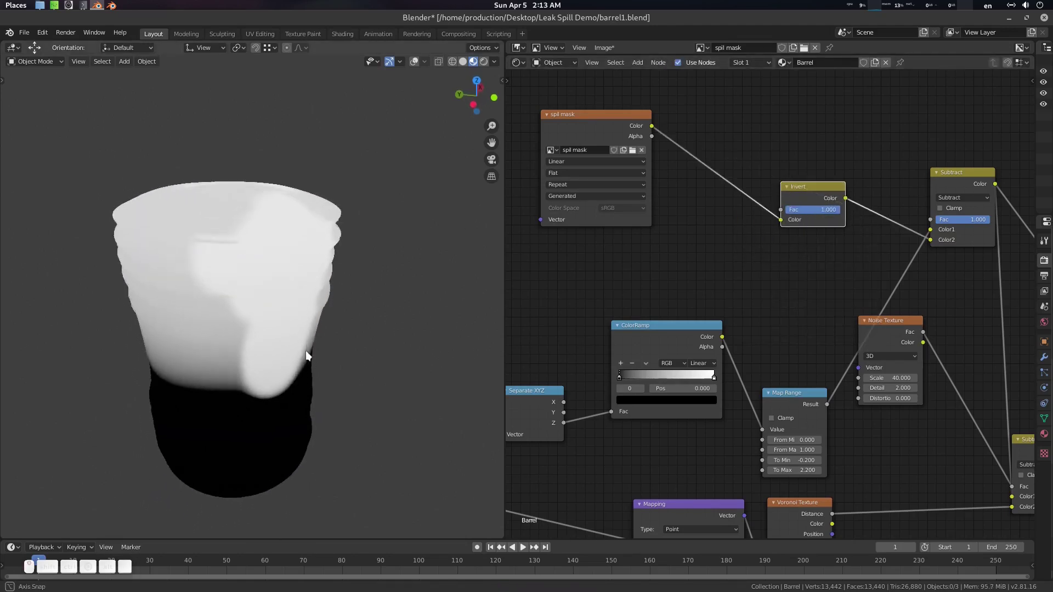
Move the spil mask and Invert nodes farther apart to make room on the link between them.
middle_drag(616, 273, 640, 278)
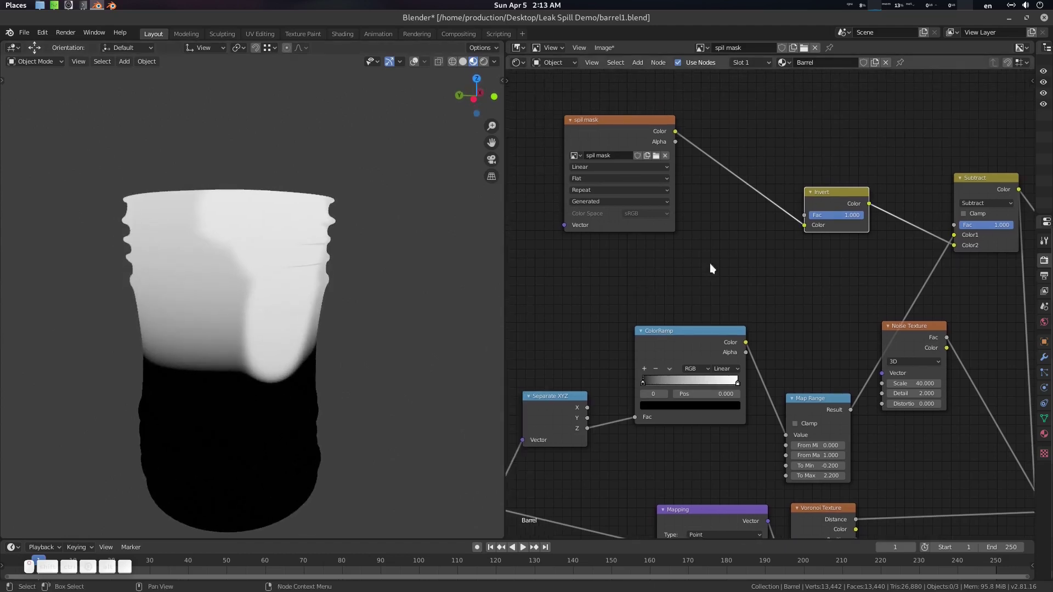
drag(639, 123, 585, 107)
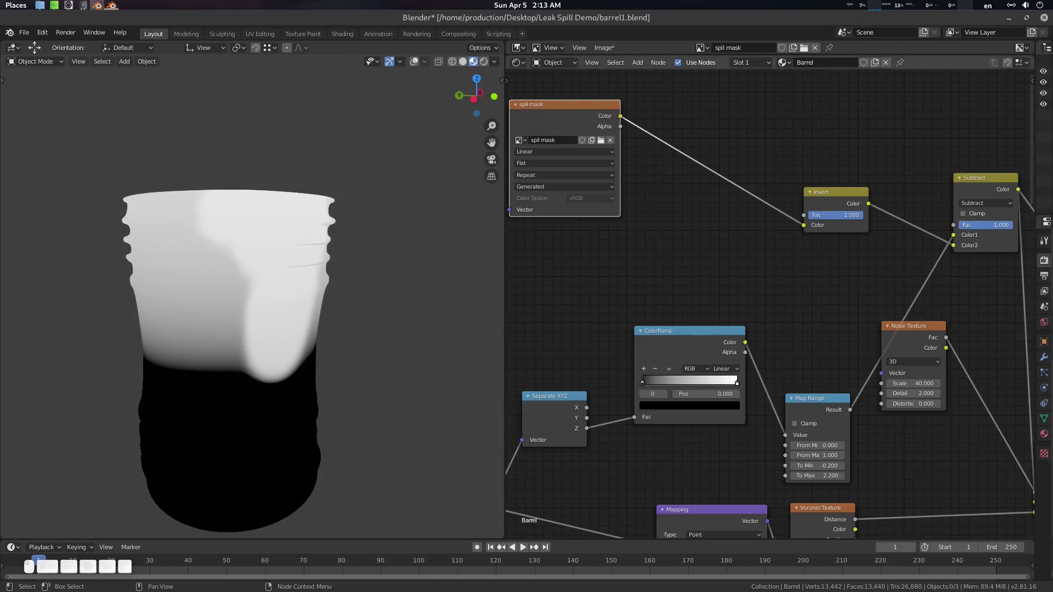
drag(987, 225, 1013, 225)
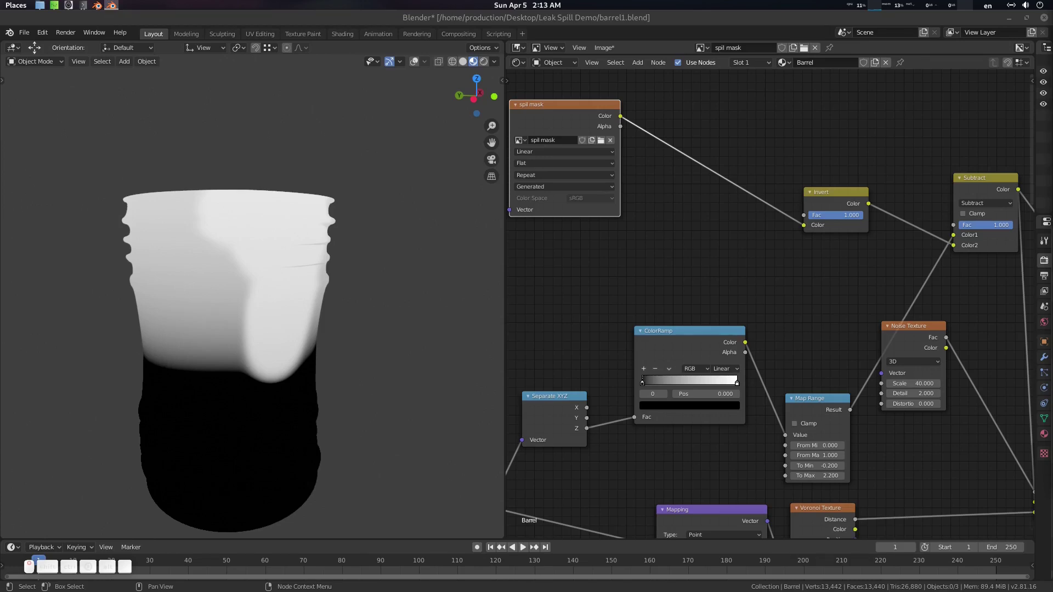
drag(834, 195, 870, 198)
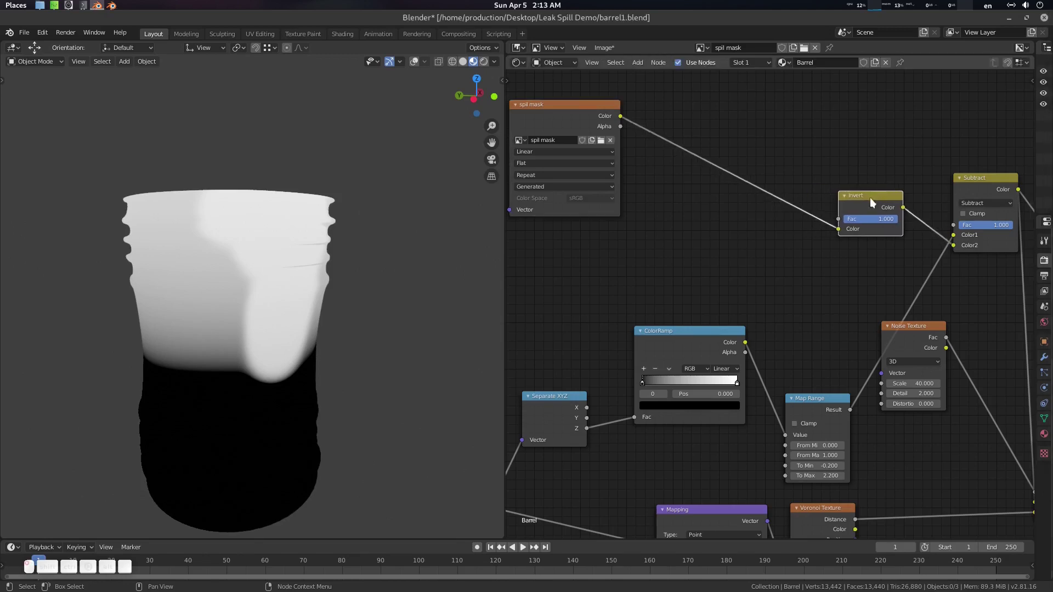
middle_drag(703, 128, 740, 140)
drag(634, 128, 593, 123)
Insert a MixRGB node on the link between the spil mask and Invert nodes and set its Fac to 1.000.
key(shift+a)
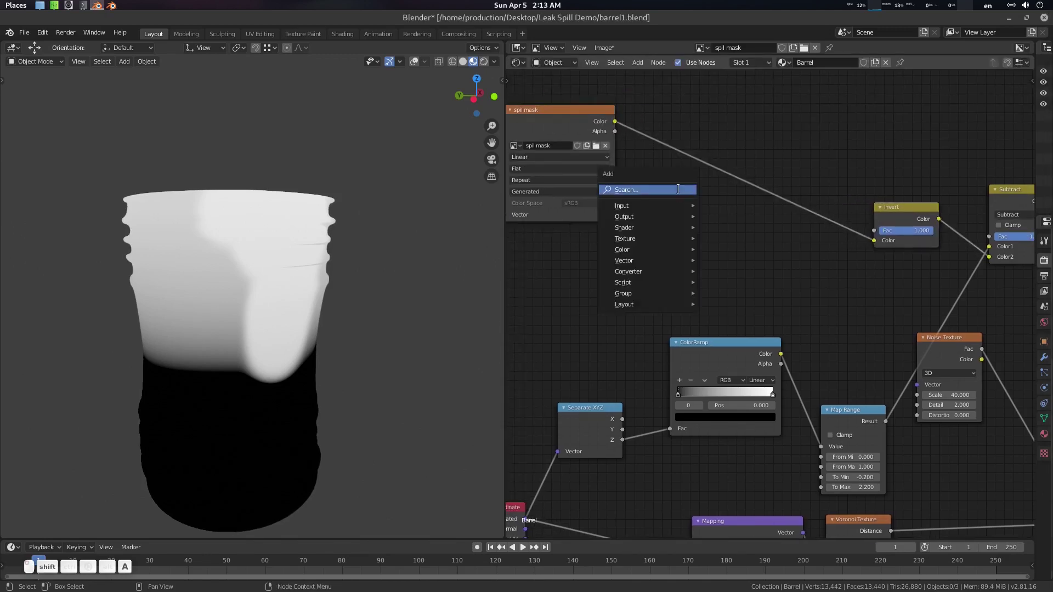
click(677, 189)
text(ma)
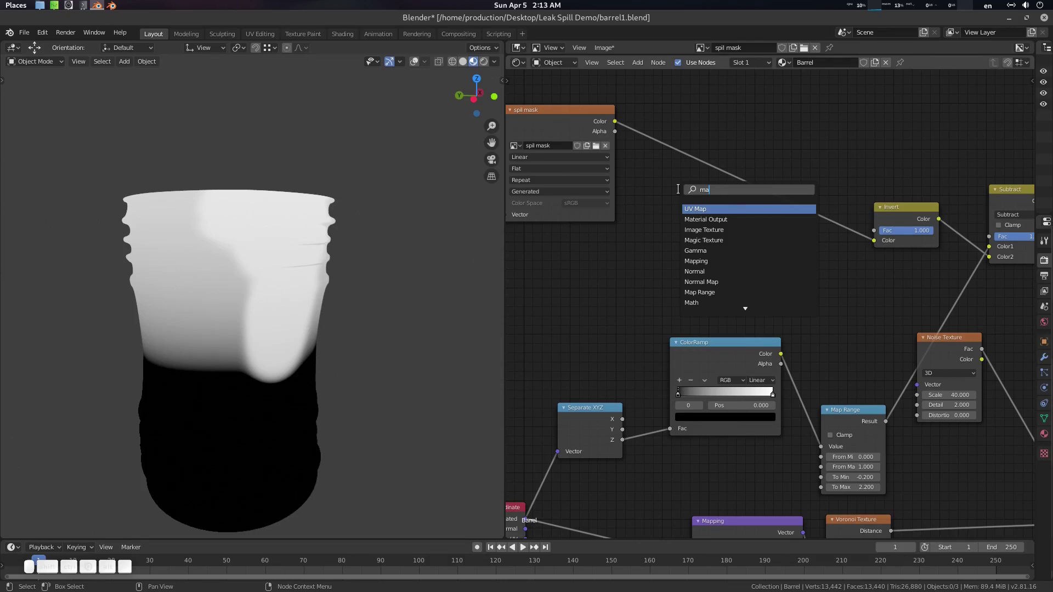
key(BackSpace)
key(BackSpace)
text(rgb)
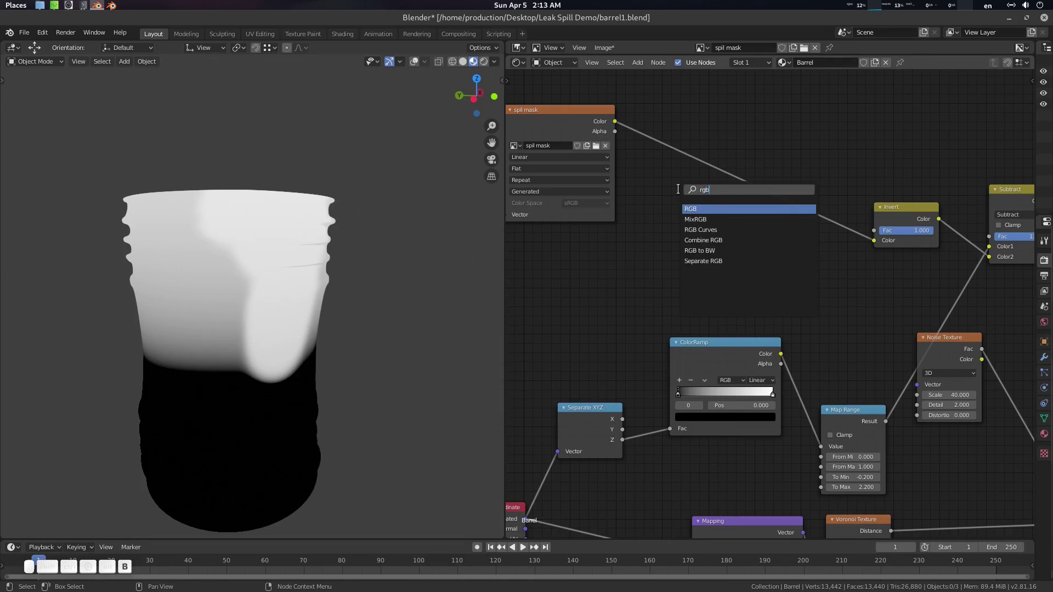
key(Down)
key(Up)
key(Down)
key(Return)
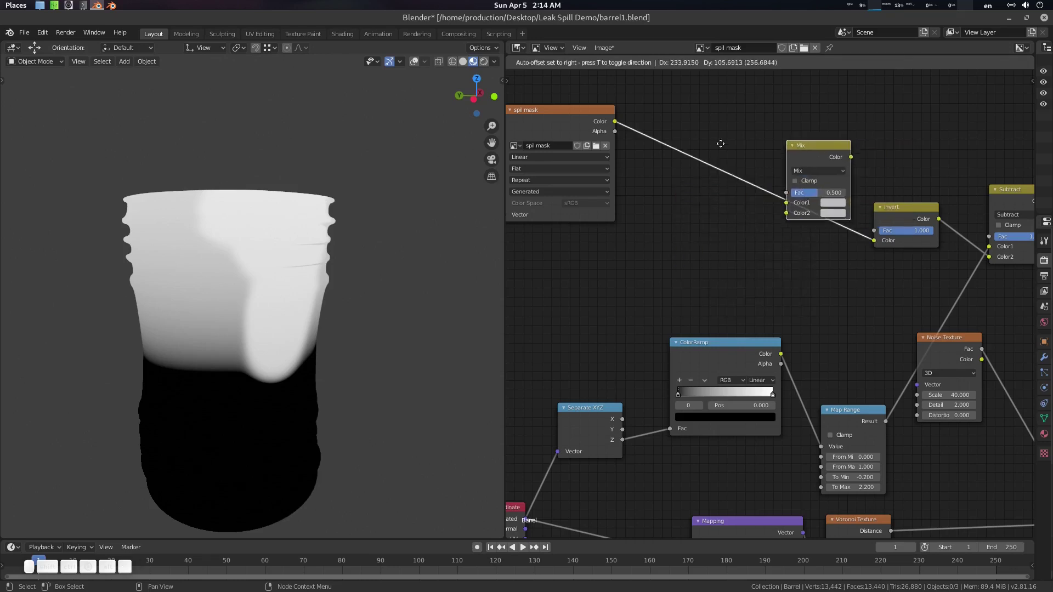
click(712, 158)
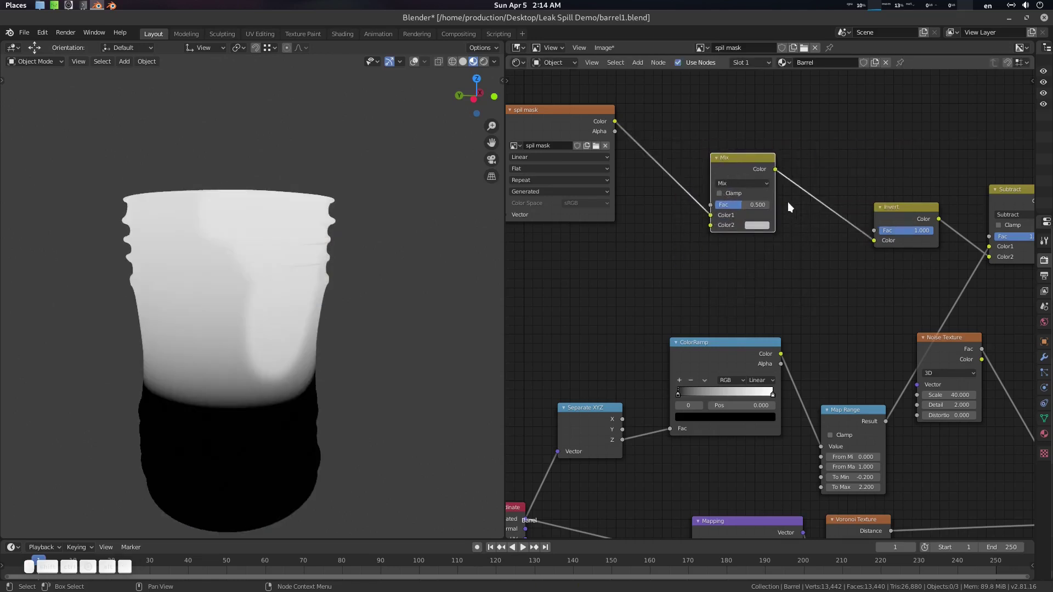
drag(748, 205, 768, 214)
middle_drag(749, 245, 791, 248)
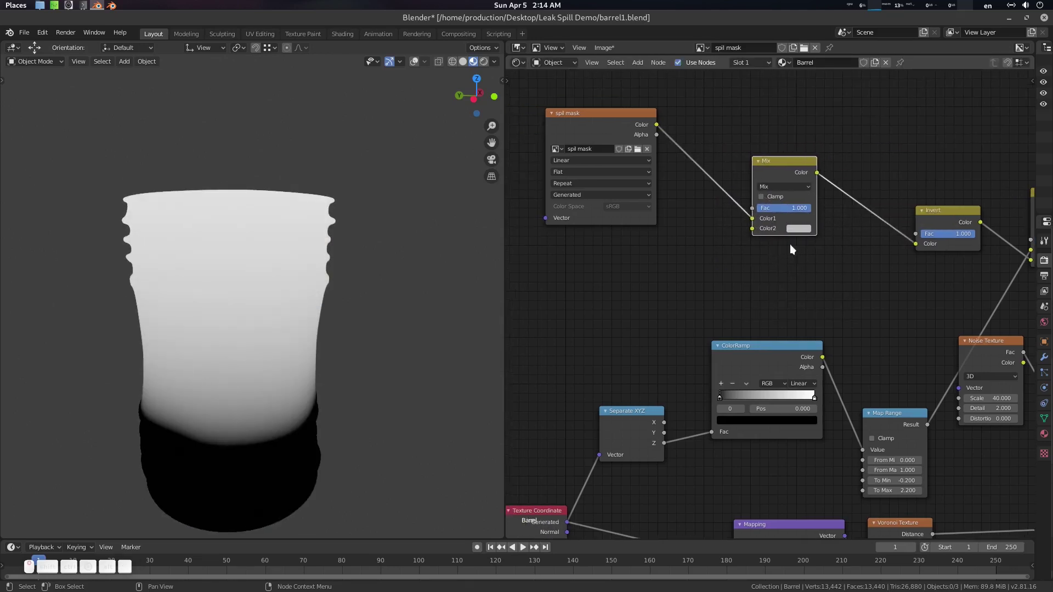
Move the spil mask node up, add a Value node below it, and connect its output to the Mix node's Color2.
click(810, 231)
middle_drag(633, 130, 652, 134)
drag(653, 135, 636, 110)
key(shift+a)
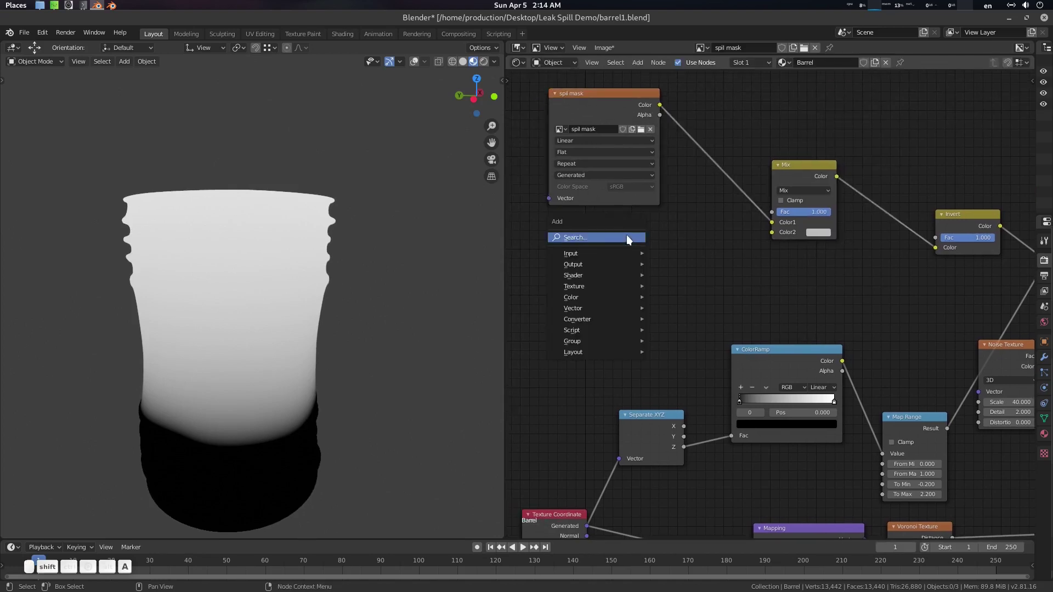
click(627, 235)
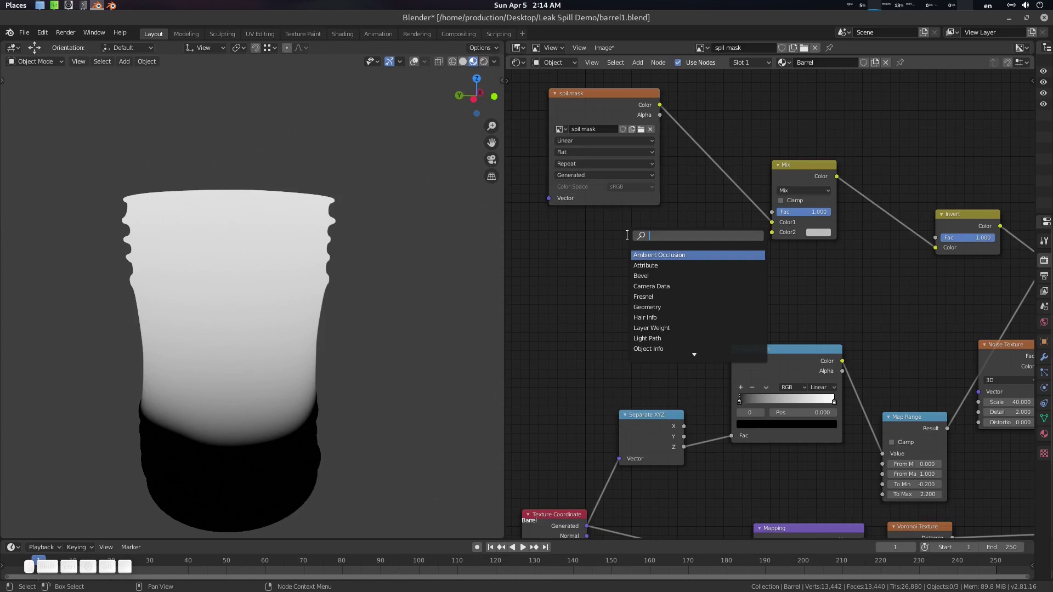
text(va)
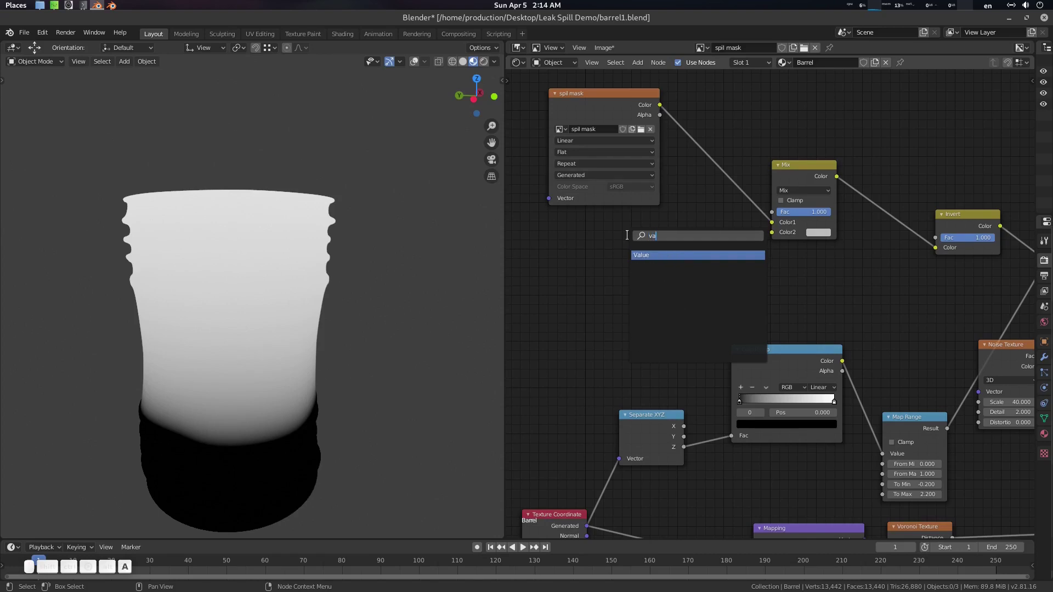
text(lu)
key(Return)
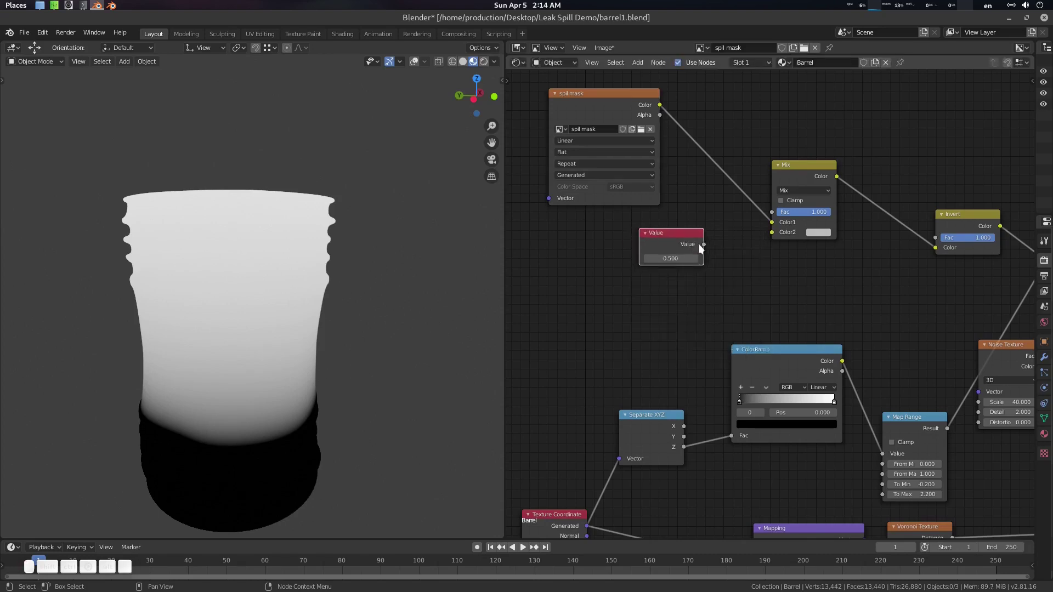
drag(704, 244, 771, 232)
Set the new Value node to 0.600 and change the connected Mix node's blend mode to Subtract.
drag(695, 259, 653, 259)
middle_drag(735, 265, 756, 255)
drag(595, 238, 653, 238)
middle_drag(638, 241, 657, 251)
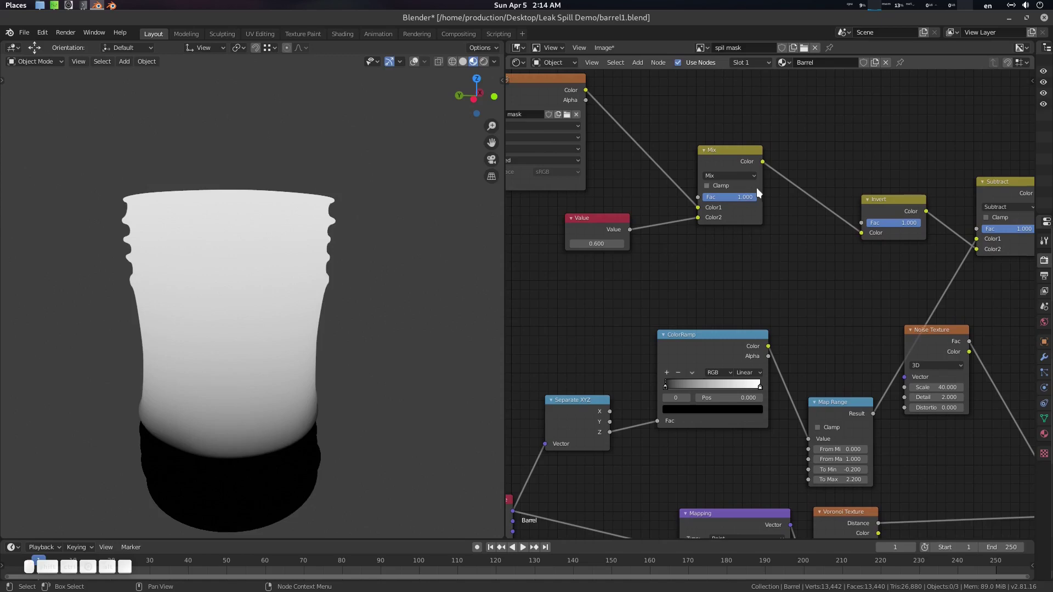
click(740, 176)
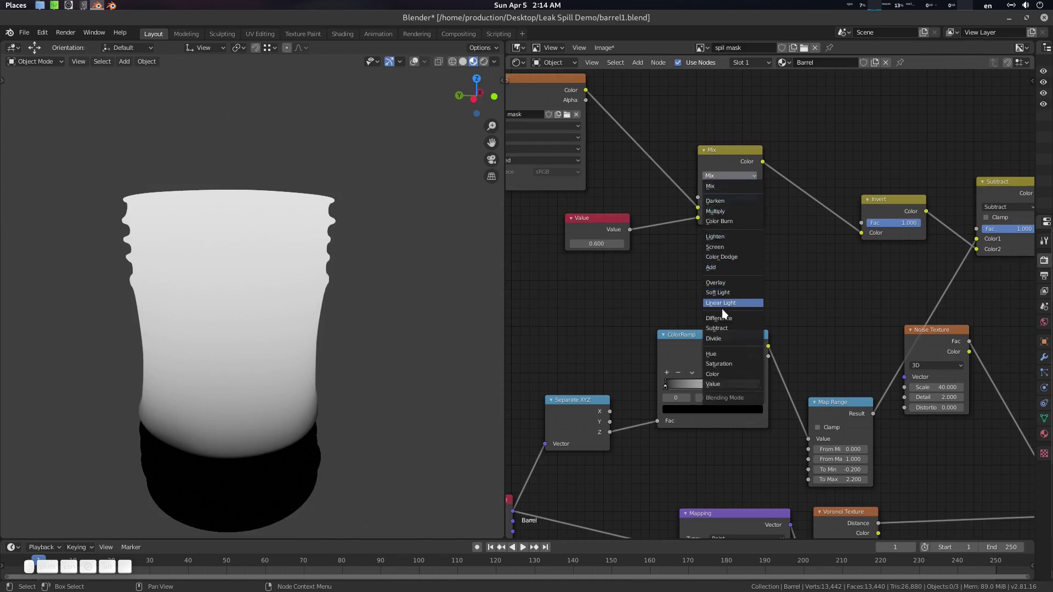
click(722, 329)
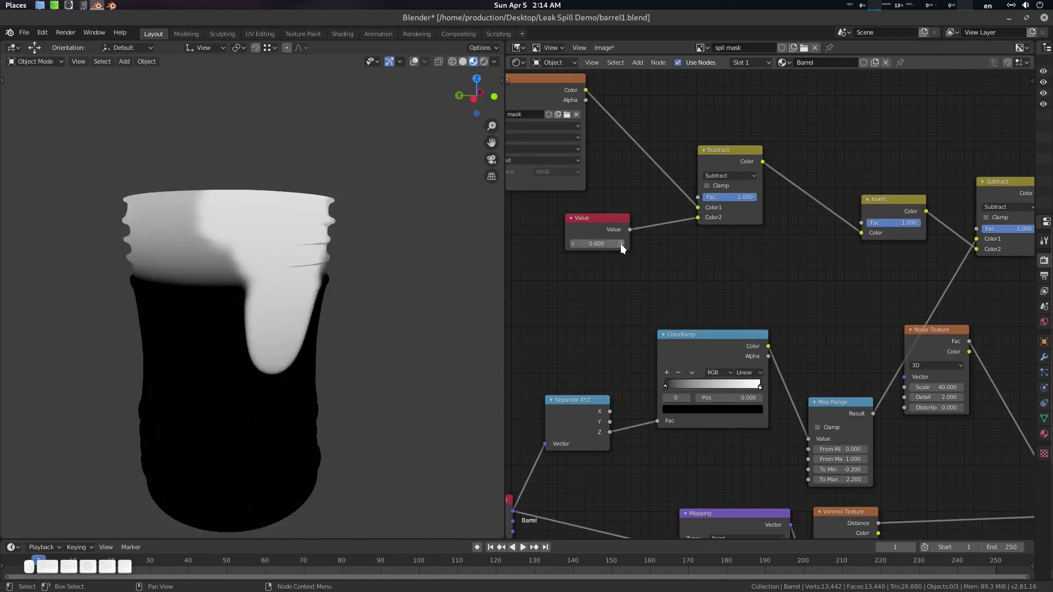
Lower the Value node's number and preview the Principled BSDF on the barrel instead of the mask.
mouse_move(620, 243)
mouse_down()
mouse_move(610, 243)
mouse_move(671, 243)
mouse_move(614, 243)
mouse_up()
middle_drag(804, 283, 670, 179)
scroll(669, 179, down, 4)
mouse_move(771, 287)
middle_down()
mouse_move(724, 155)
mouse_move(572, 77)
middle_up()
ctrl+shift+click(880, 310)
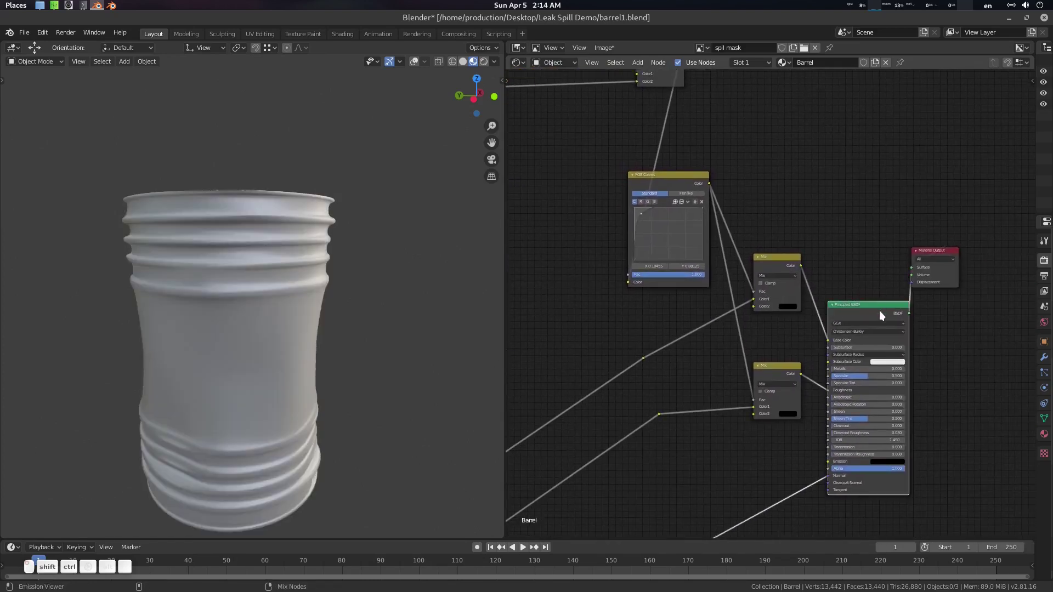
Set the Value node feeding the first Subtract node to 0.200 and check the spill on the barrel from another angle.
middle_drag(794, 243, 872, 296)
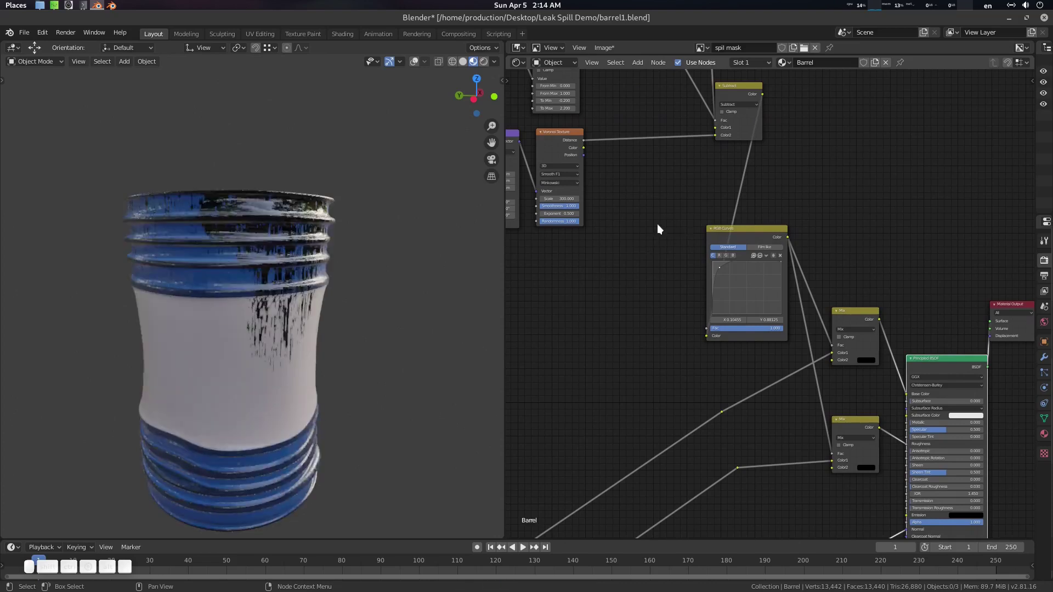
middle_drag(686, 235, 738, 277)
middle_drag(667, 239, 765, 336)
scroll(622, 190, up, 2)
middle_drag(622, 189, 750, 257)
scroll(750, 257, down, 4)
middle_drag(752, 170, 765, 276)
scroll(771, 274, up, 4)
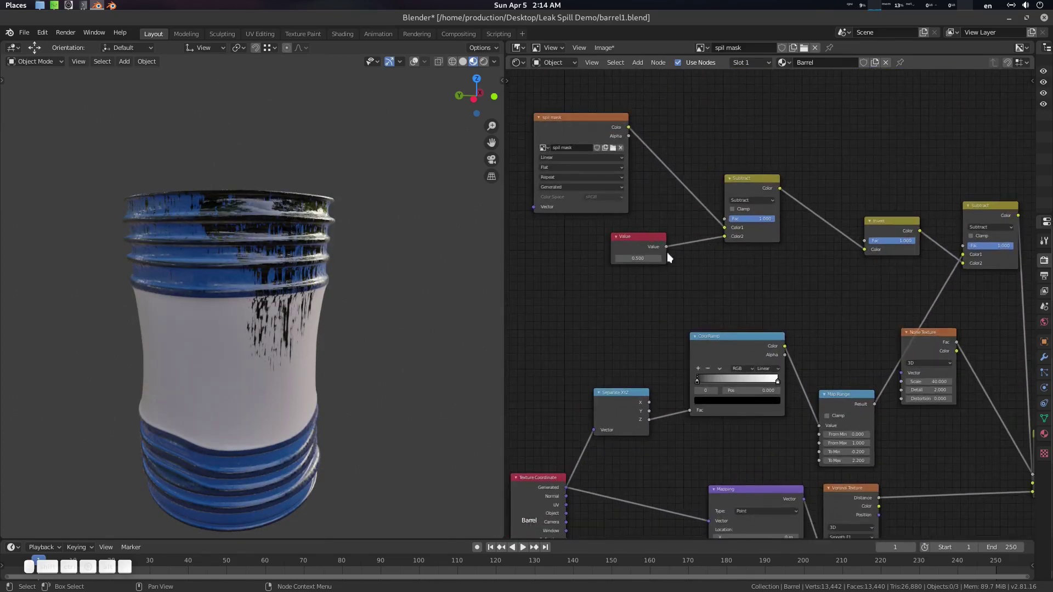
mouse_move(636, 258)
mouse_down()
mouse_move(669, 258)
mouse_move(590, 258)
mouse_up()
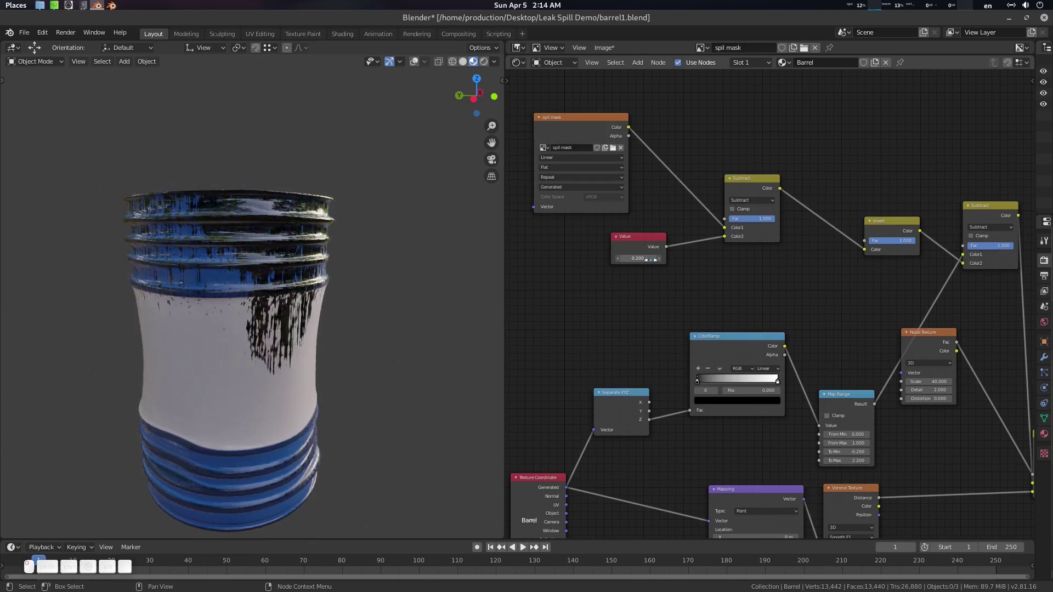
middle_drag(373, 284, 329, 260)
scroll(765, 307, down, 3)
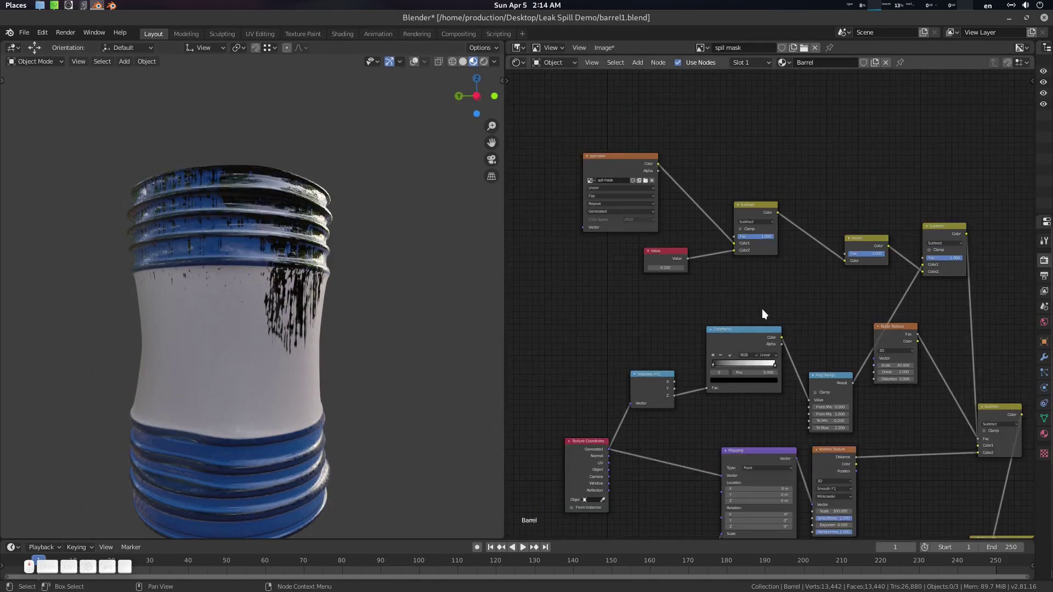
middle_drag(762, 308, 751, 269)
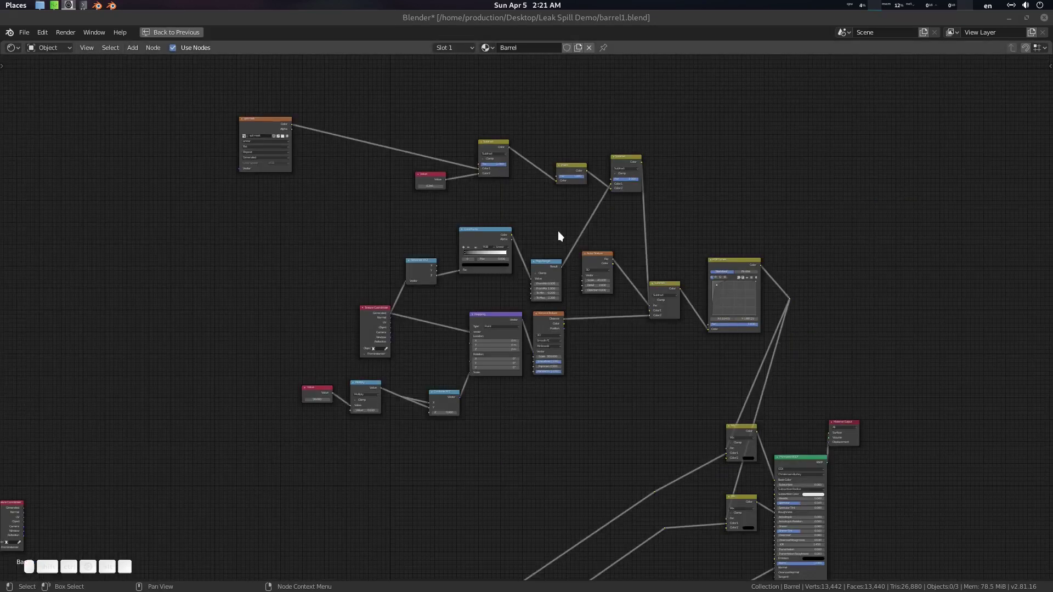
Move the spil mask node farther from the mask network and the RGB Curves node slightly closer to it.
scroll(557, 232, up, 1)
scroll(735, 284, up, 1)
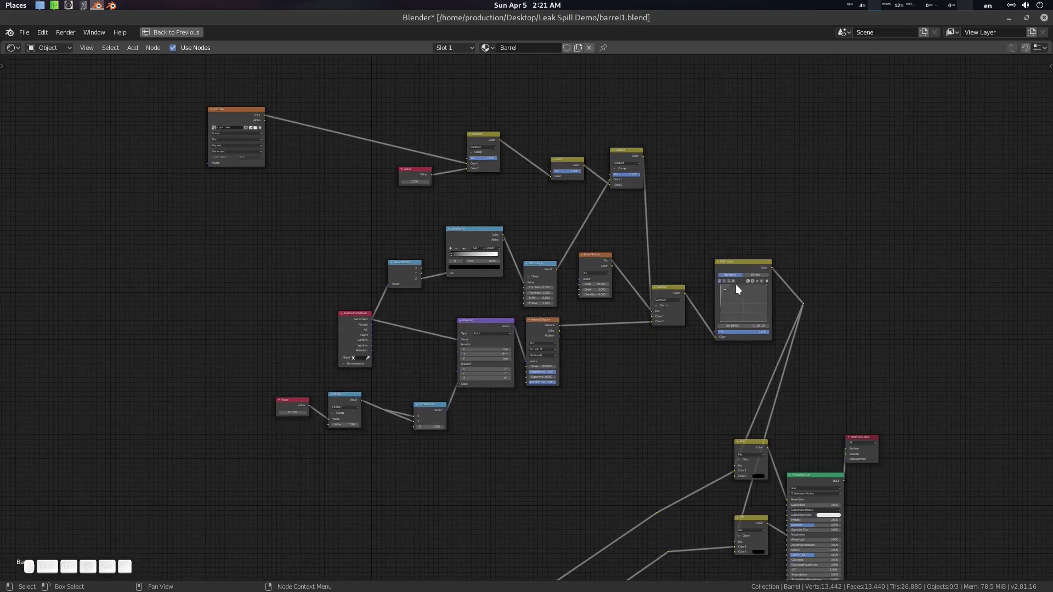
mouse_move(757, 203)
middle_down()
mouse_move(756, 133)
mouse_move(760, 200)
middle_up()
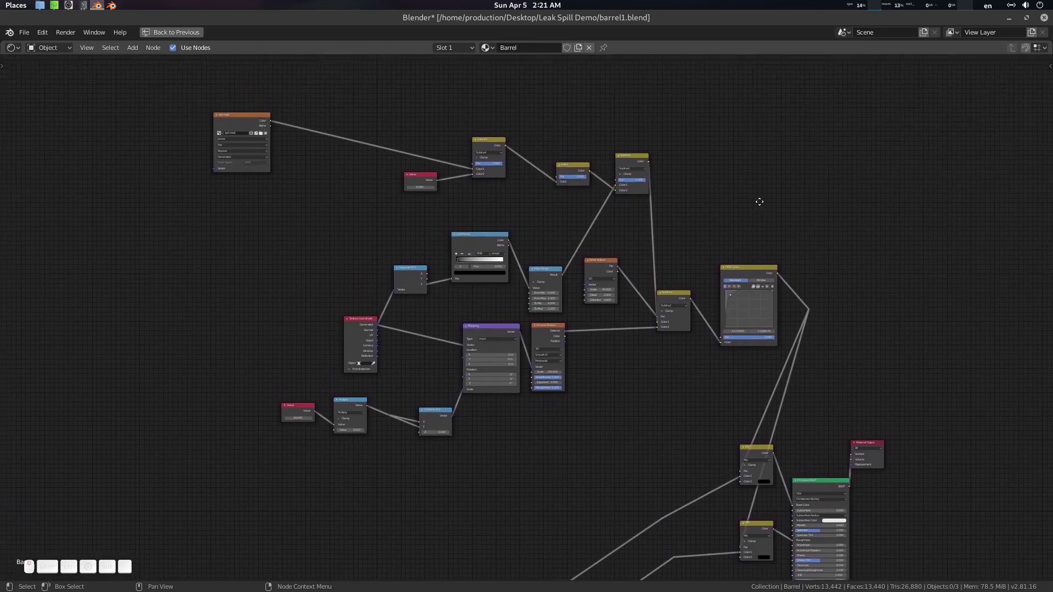
drag(240, 124, 225, 137)
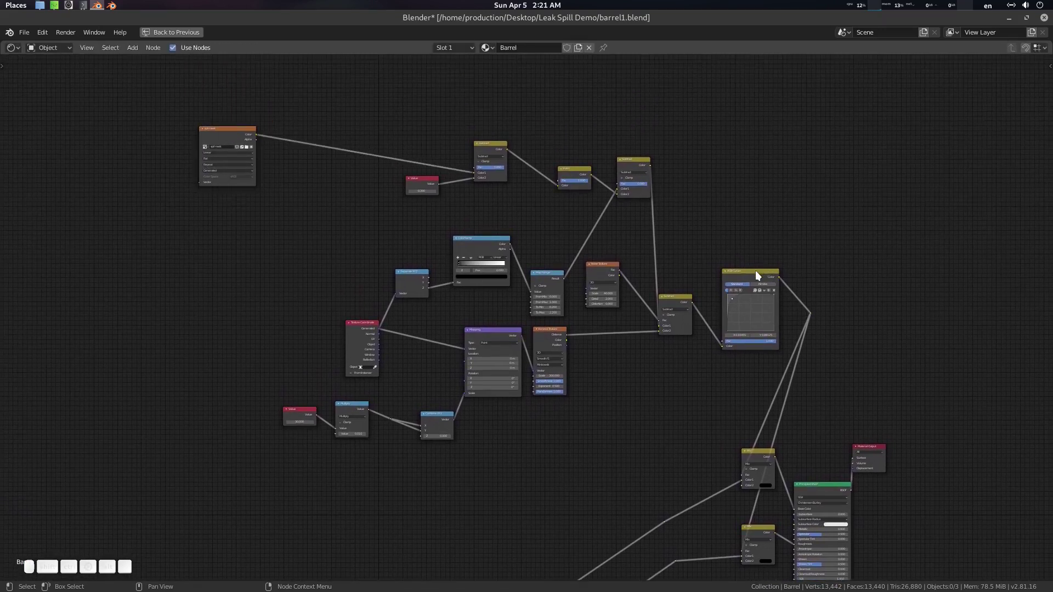
drag(755, 271, 746, 272)
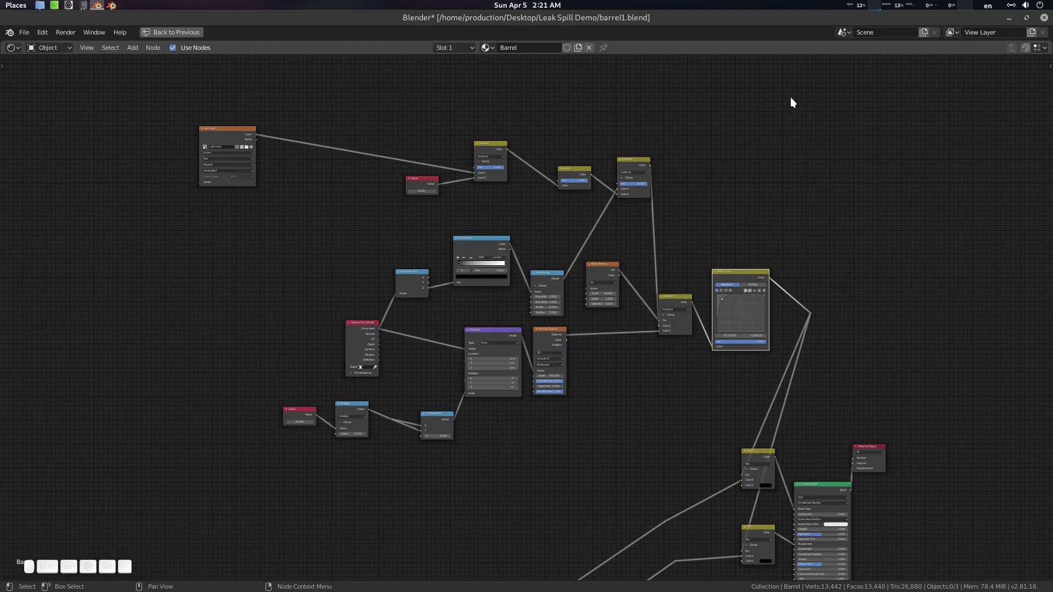
Group all the mask-building nodes through RGB Curves into one node group, leaving the spil mask image node outside.
drag(790, 112, 616, 378)
drag(387, 405, 309, 426)
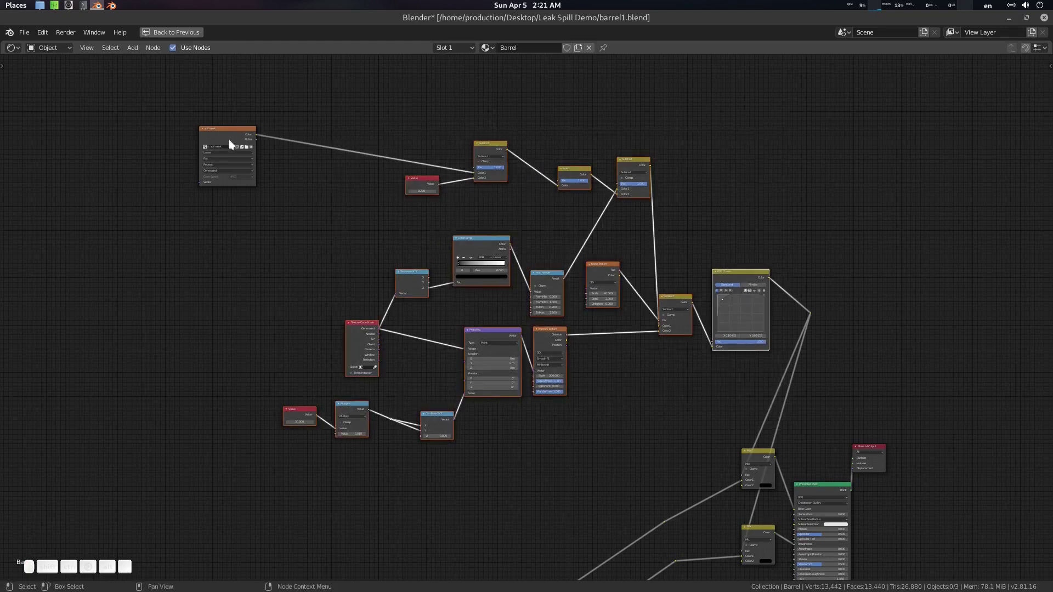
shift+click(733, 271)
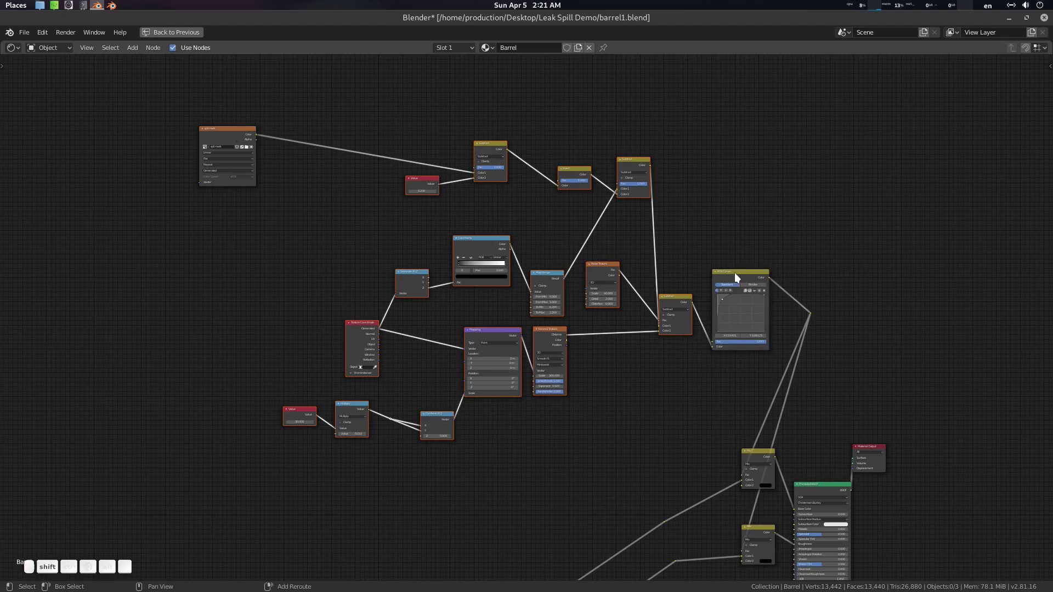
shift+click(735, 272)
key(ctrl+g)
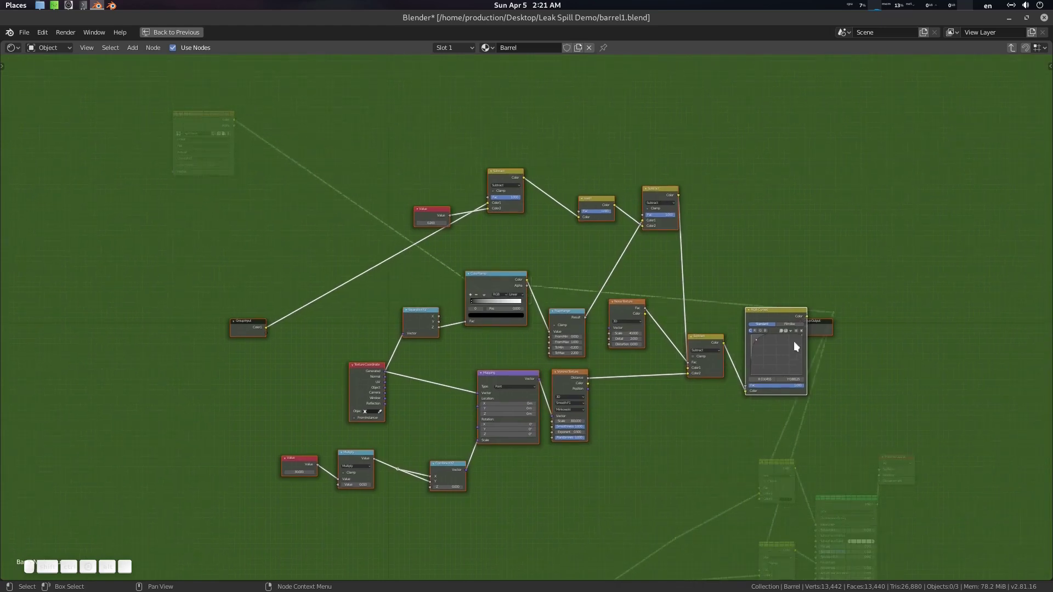
Inside the group, move Group Output beyond the RGB Curves node and Group Input up level with the first Subtract node.
mouse_move(821, 324)
mouse_down()
mouse_move(709, 330)
mouse_move(831, 328)
mouse_up()
click(743, 345)
key(Home)
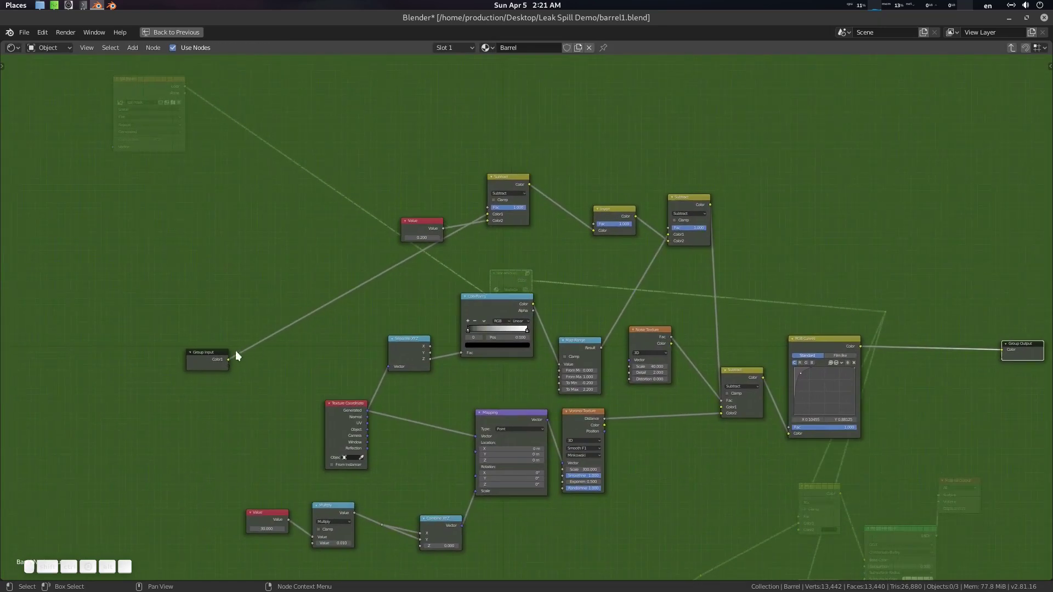
drag(217, 356, 264, 181)
middle_drag(489, 202, 430, 209)
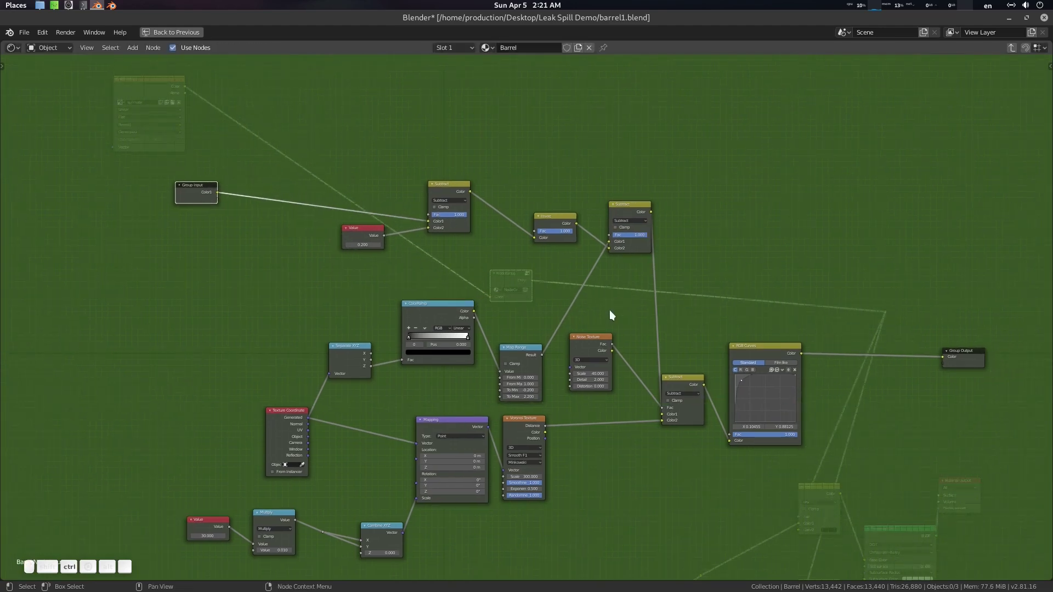
Rename the group's Color1 input to Mask.
key(n)
click(906, 91)
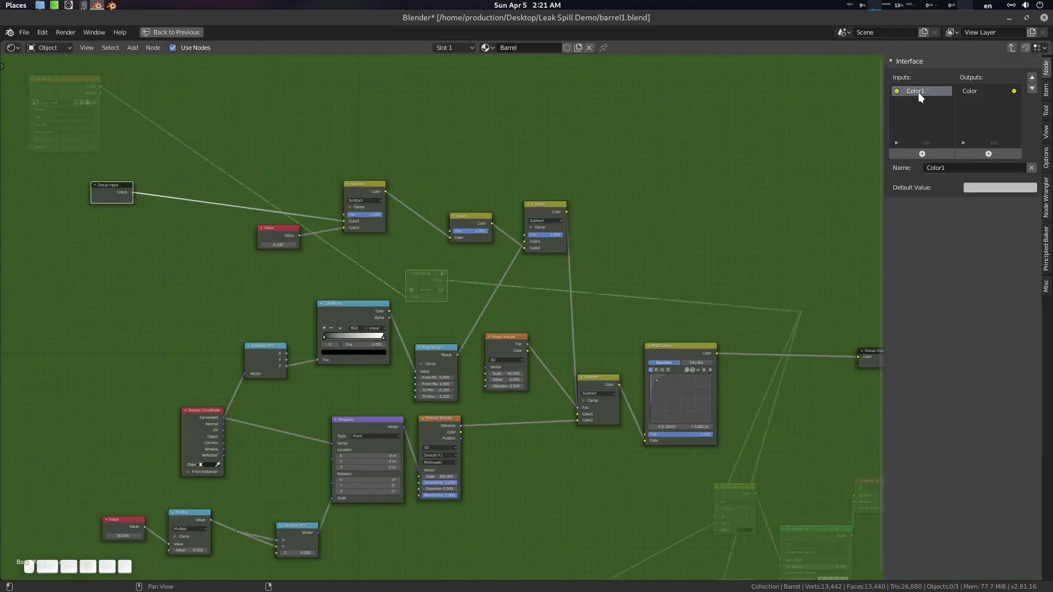
click(957, 167)
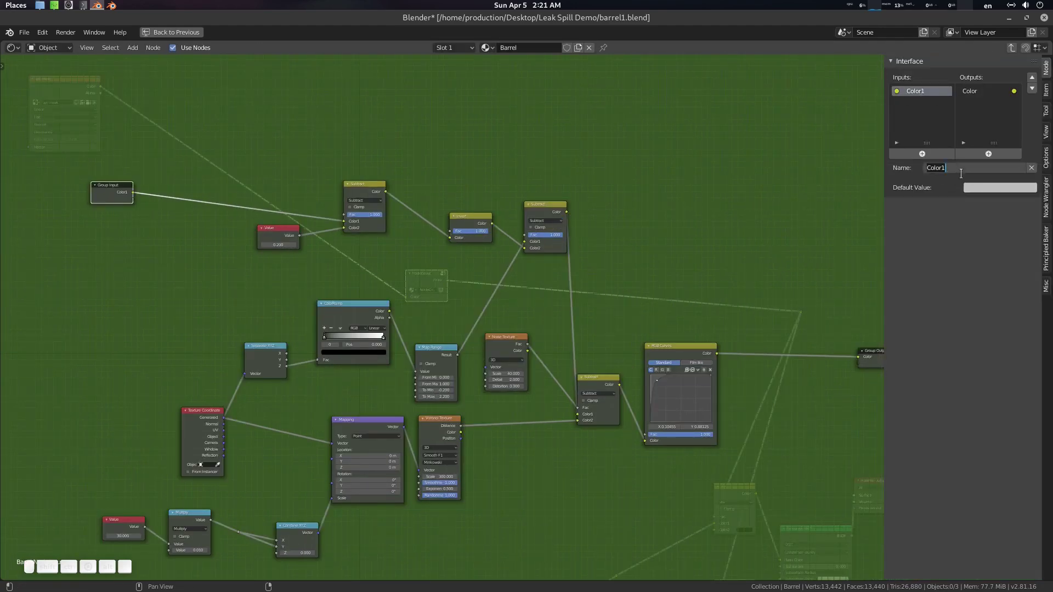
key(shift)
text(Mask)
key(Return)
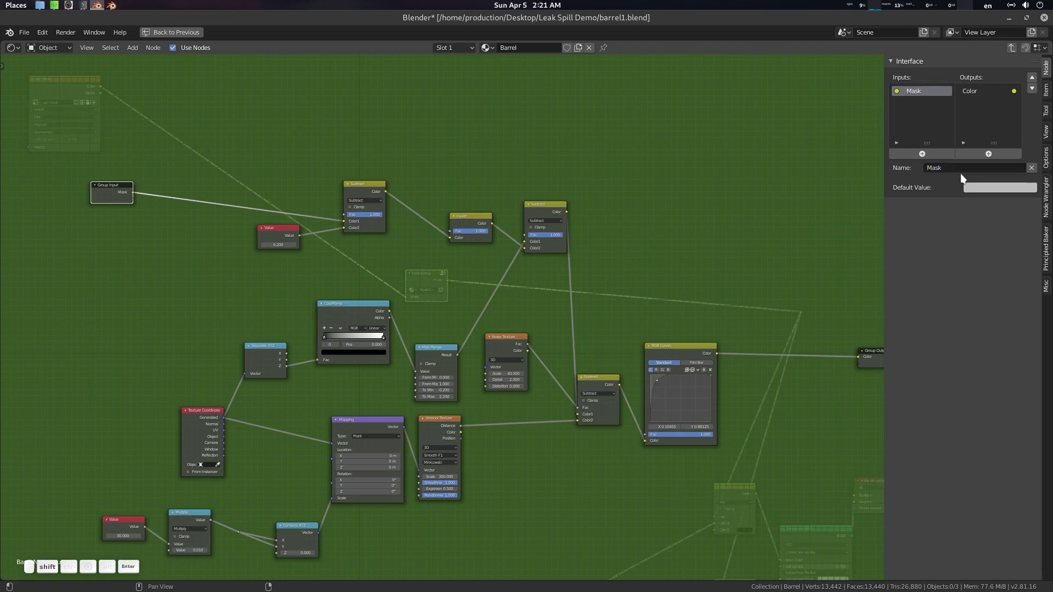
Move the Group Input node down beside the Texture Coordinate node.
middle_drag(597, 252, 669, 234)
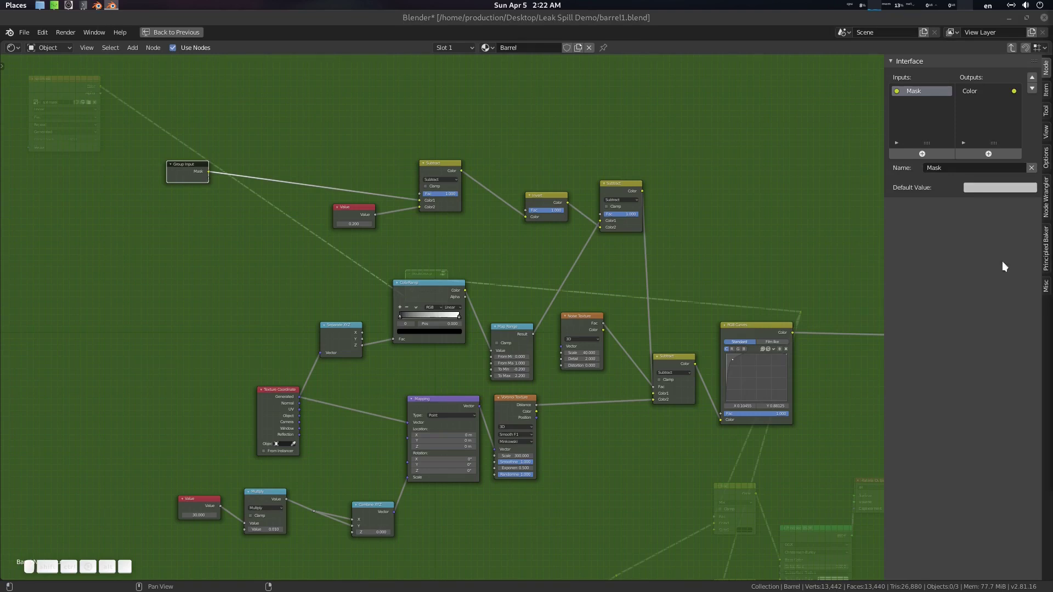
middle_drag(571, 416, 629, 345)
scroll(618, 363, up, 3)
middle_drag(537, 445, 588, 420)
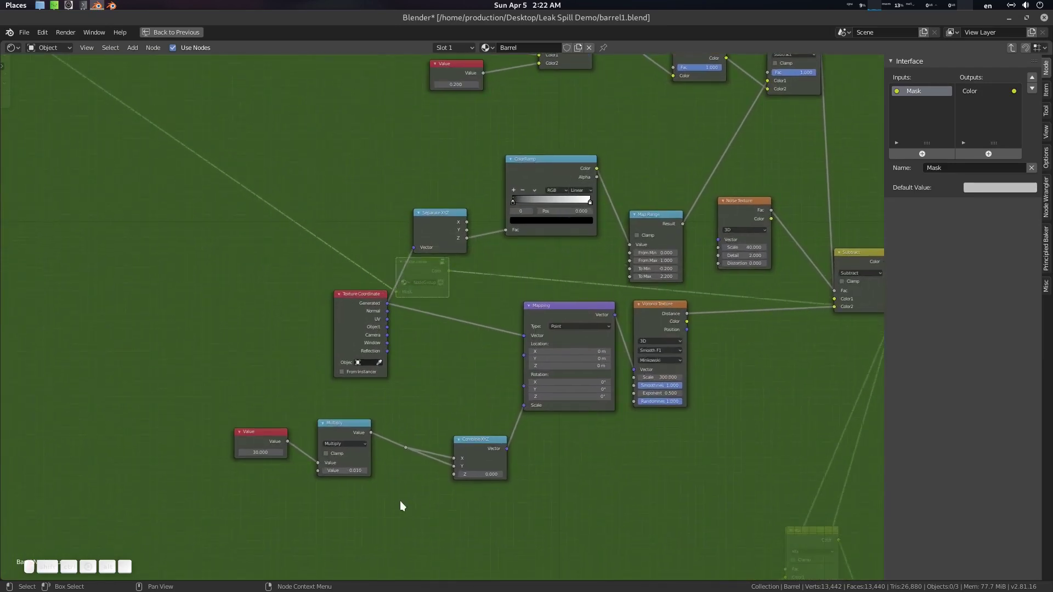
middle_drag(343, 504, 359, 519)
scroll(384, 317, down, 2)
middle_drag(383, 317, 400, 369)
drag(324, 139, 168, 335)
Expose the Multiply node's Value input through Group Input in place of the 30.000 Value node and name it Repeat.
middle_drag(314, 480, 338, 381)
scroll(338, 381, up, 3)
click(325, 412)
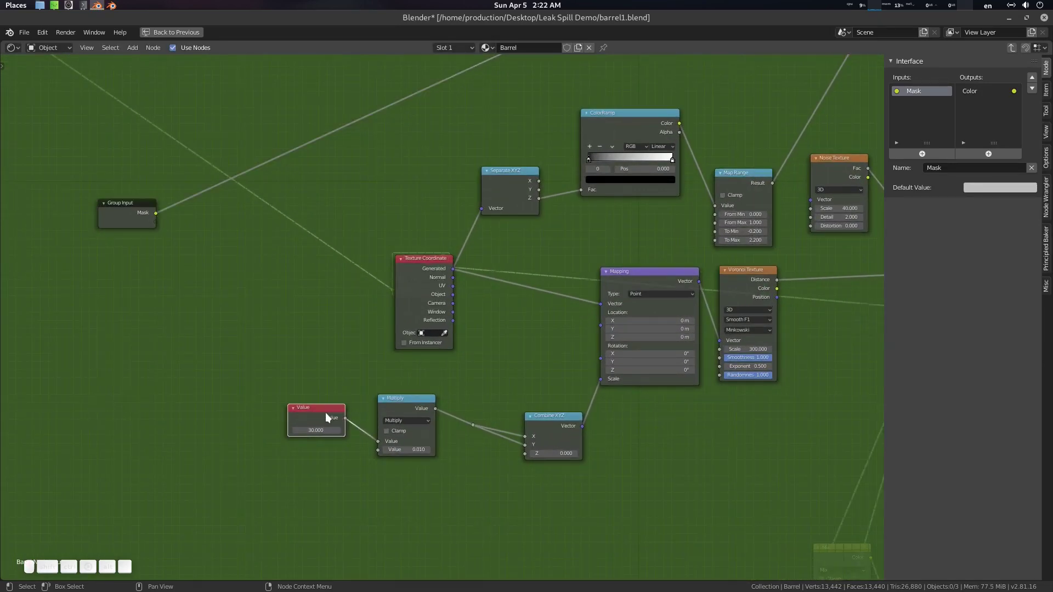
drag(378, 445, 158, 222)
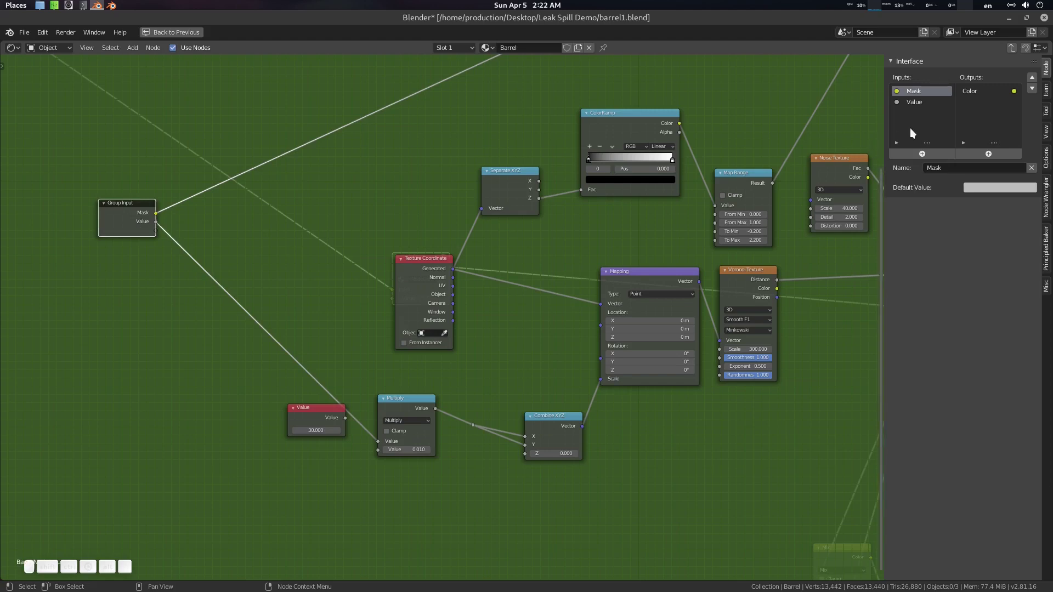
click(917, 101)
click(965, 168)
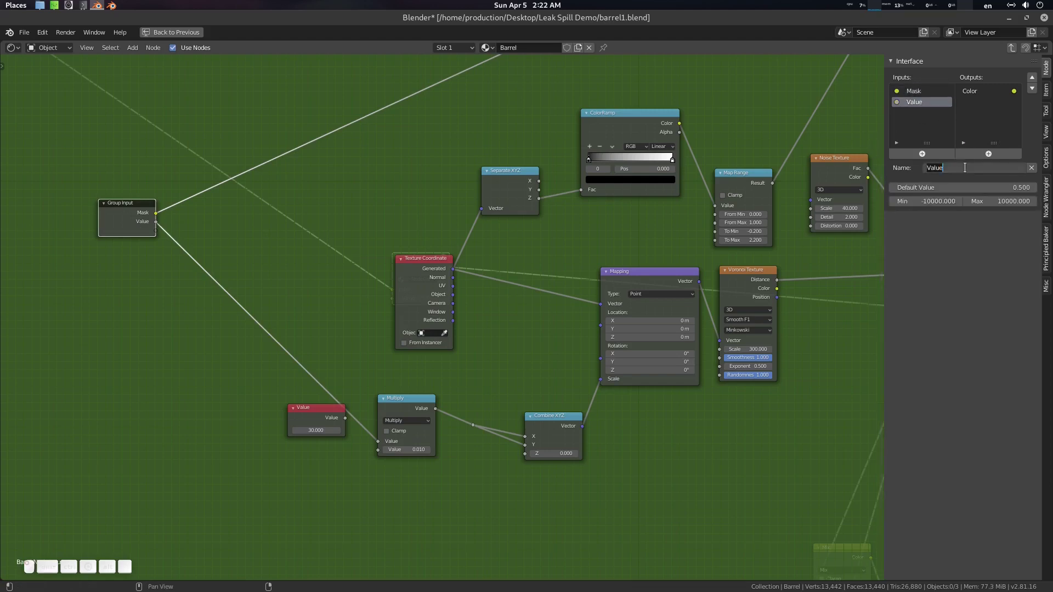
text(Repeat)
key(Return)
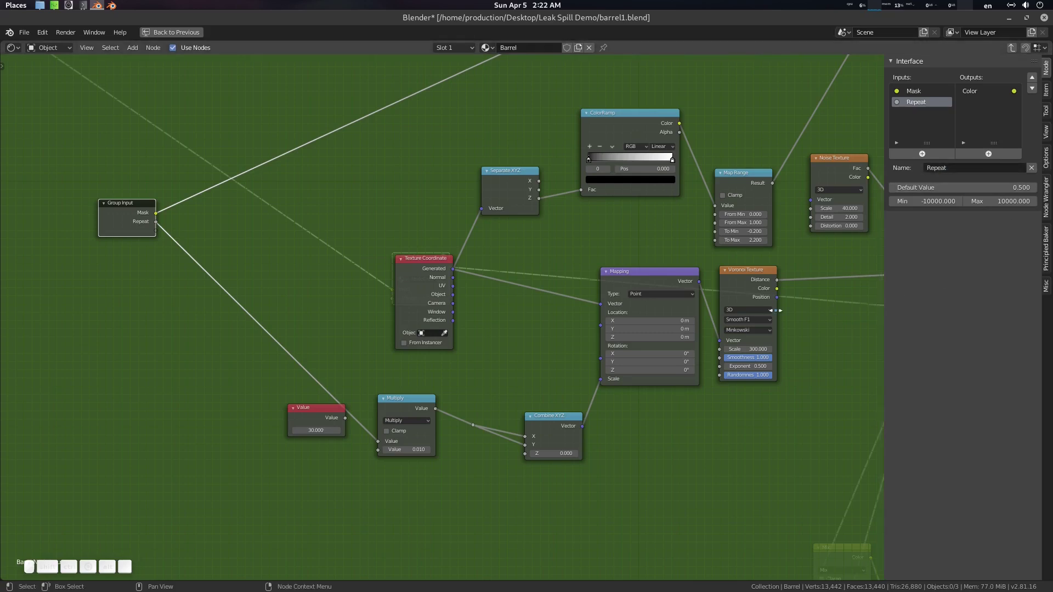
Expose the Voronoi Texture's Scale through Group Input and rename the new group input to Liquid Scale.
middle_drag(630, 444, 634, 457)
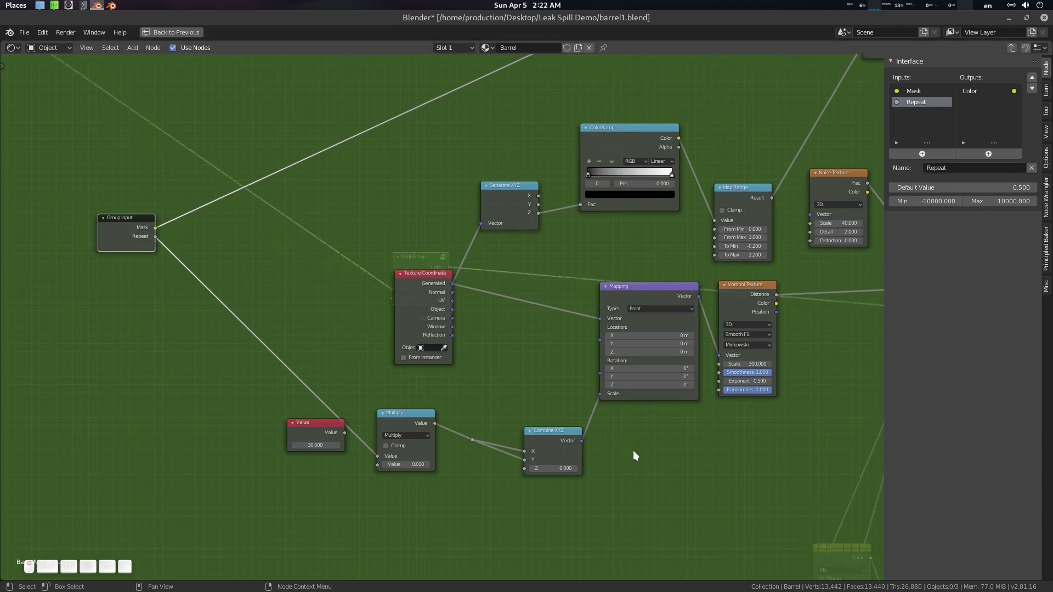
drag(719, 364, 156, 245)
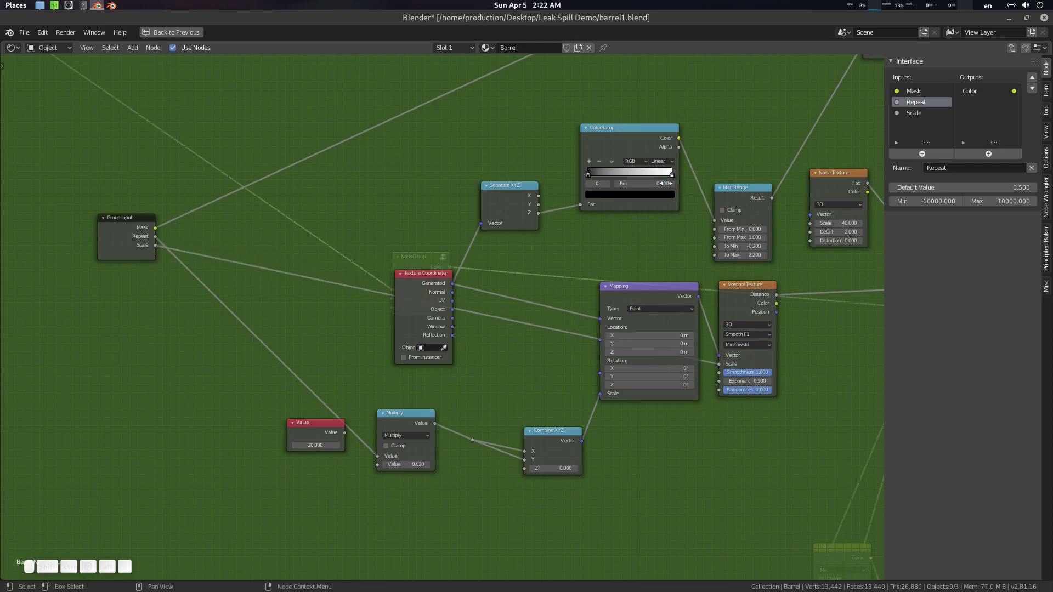
click(929, 167)
click(929, 167)
text(Li)
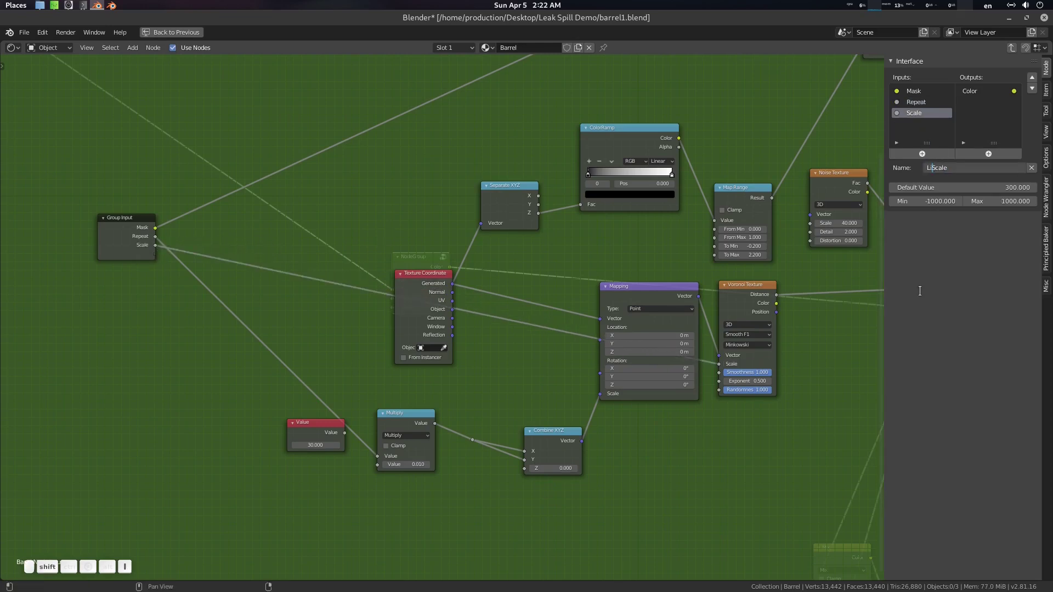
text(quid)
key(Return)
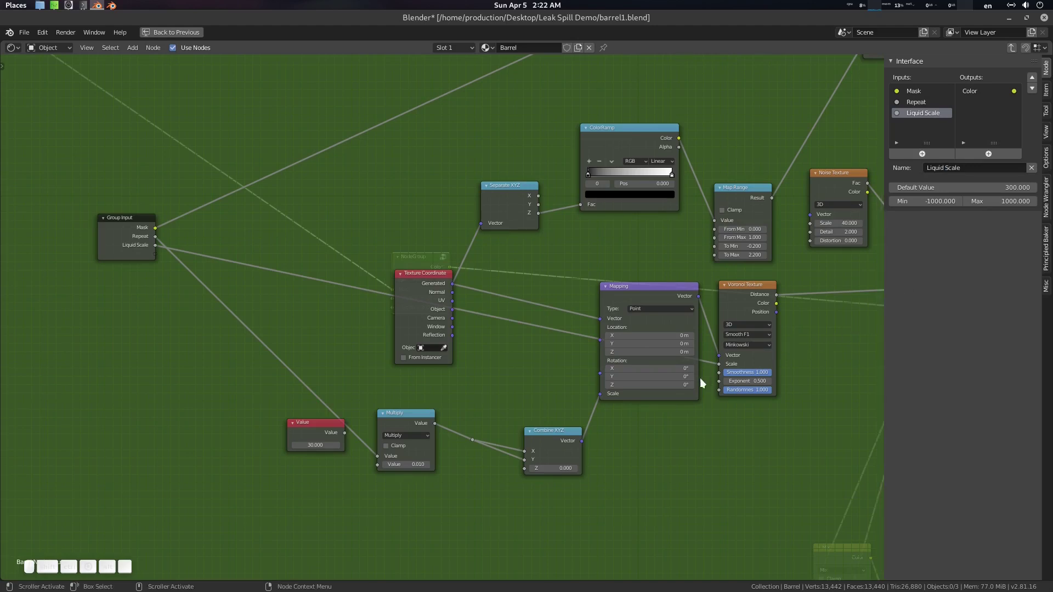
Expose the Voronoi Texture's Exponent through Group Input and rename the new group input to Density Thresold.
drag(719, 381, 151, 256)
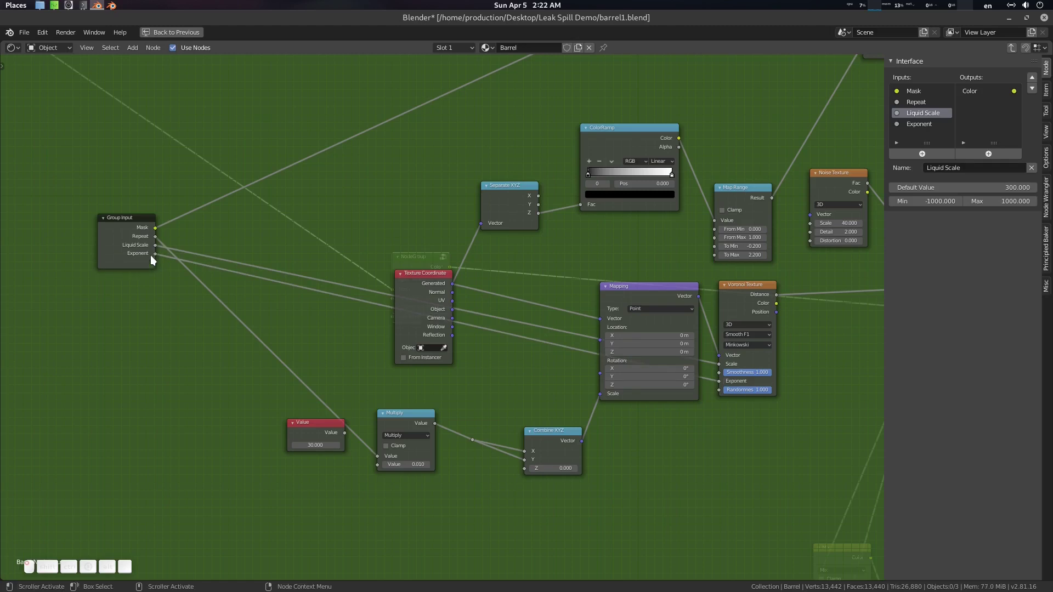
click(917, 124)
text(De)
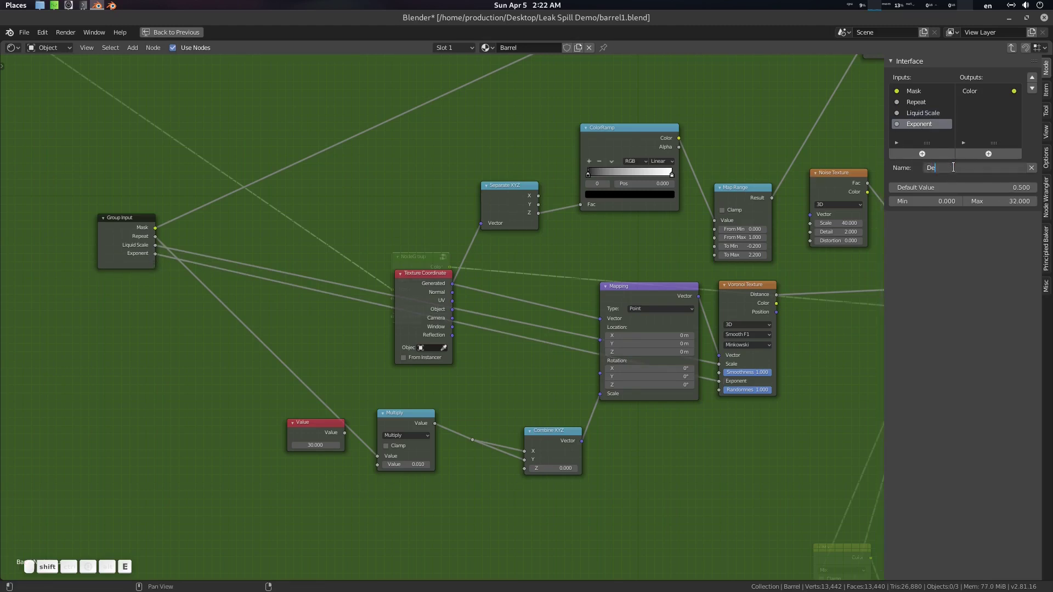
text(nsity Thresold)
key(Return)
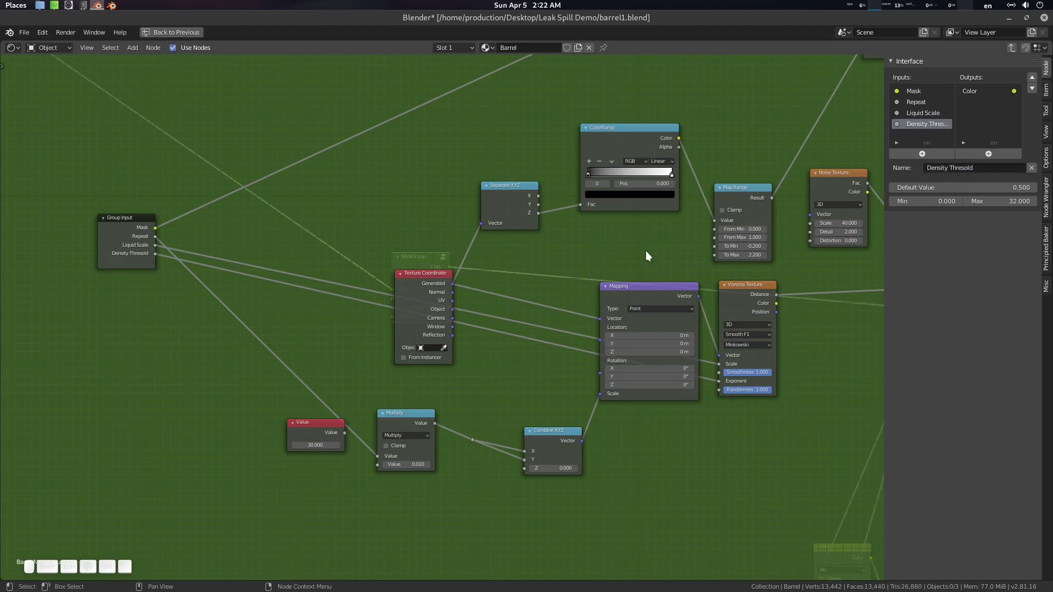
Expose the Map Range node's To Min through Group Input and rename the new group input to Height Min.
middle_drag(682, 252, 674, 261)
drag(705, 255, 151, 277)
click(915, 135)
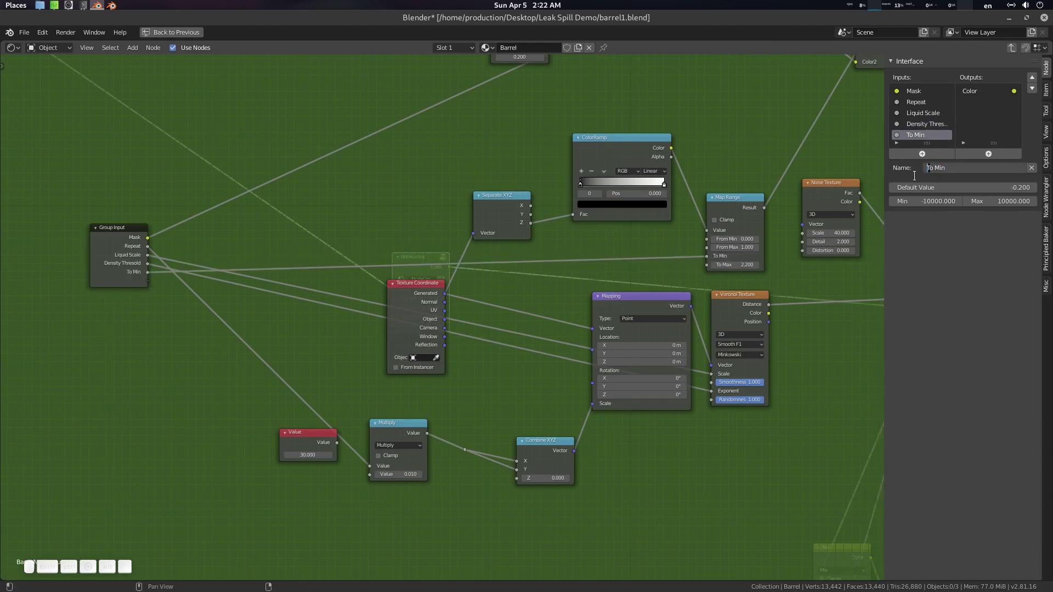
key(Delete)
key(Delete)
text(Height)
key(Return)
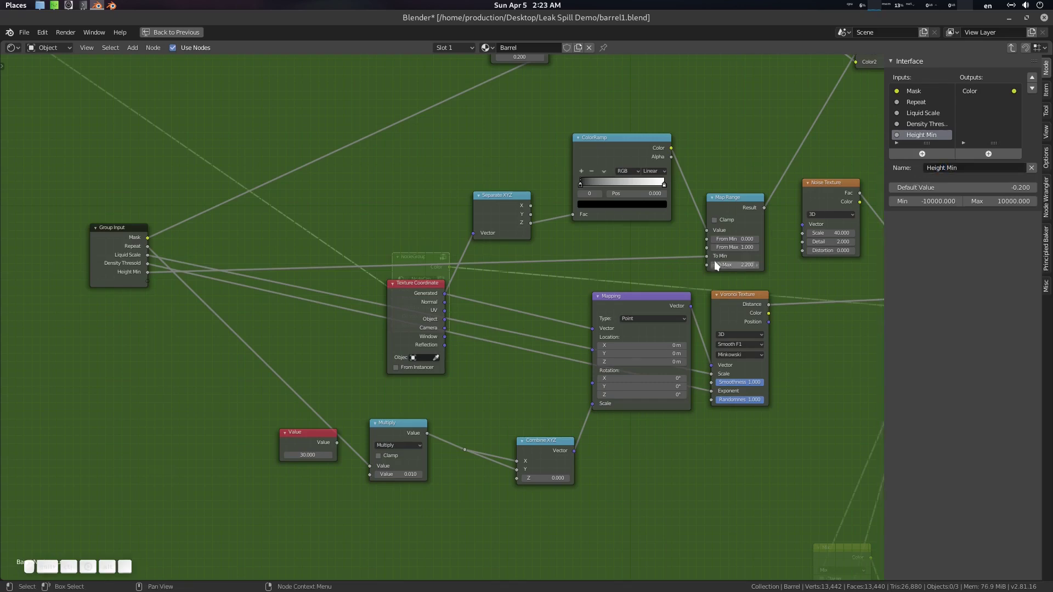
Expose the Map Range node's To Max through Group Input and rename the new group input to Height Max.
drag(707, 265, 149, 281)
click(944, 168)
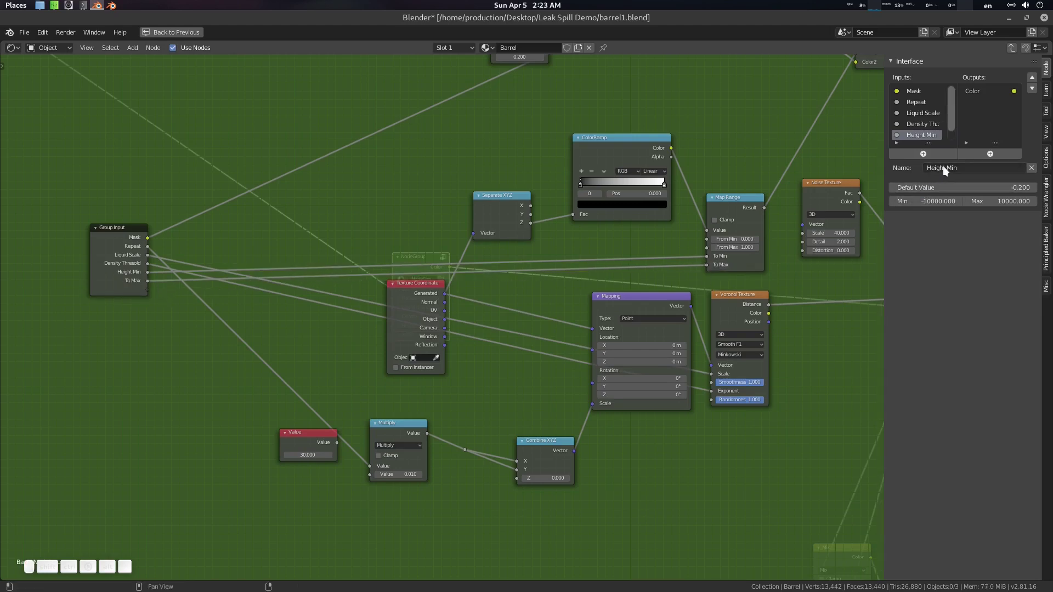
click(920, 123)
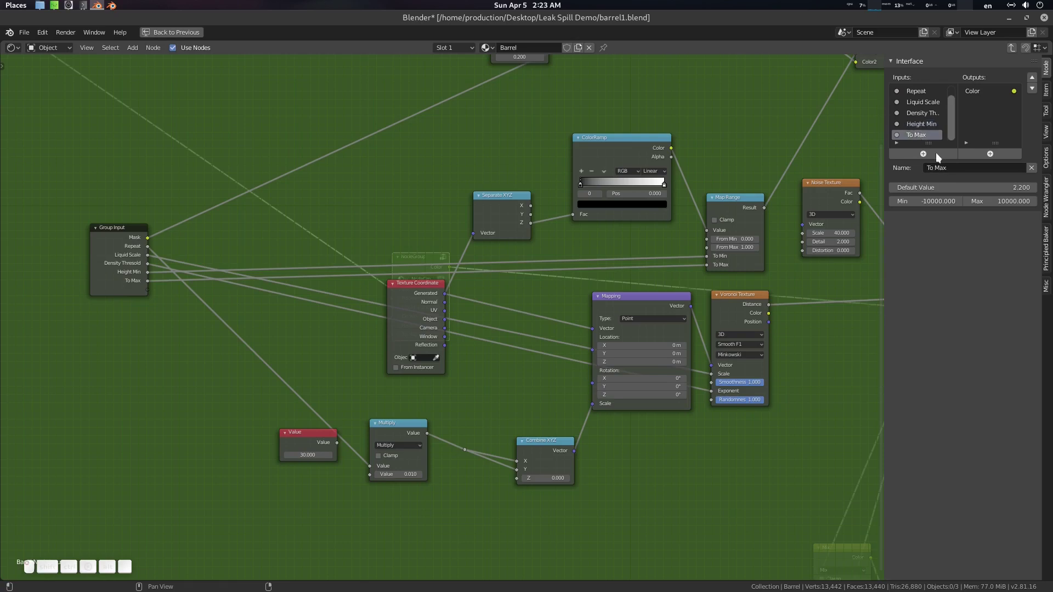
click(933, 168)
drag(934, 168, 926, 167)
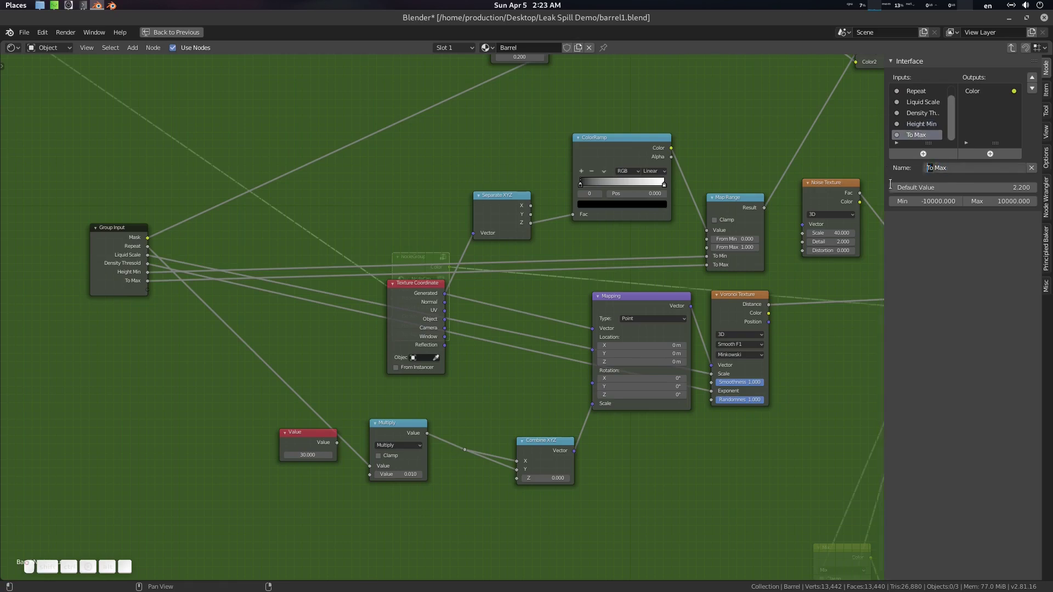
text(Height)
key(Return)
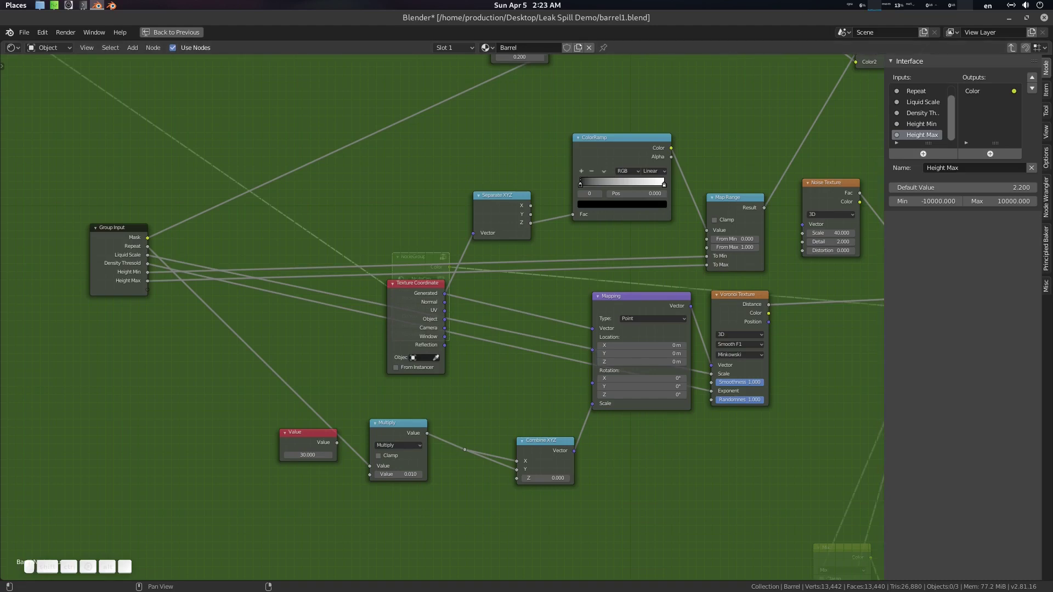
Expose the Noise Texture's Scale through Group Input.
middle_drag(727, 245, 709, 384)
middle_drag(695, 307, 639, 232)
drag(757, 245, 772, 242)
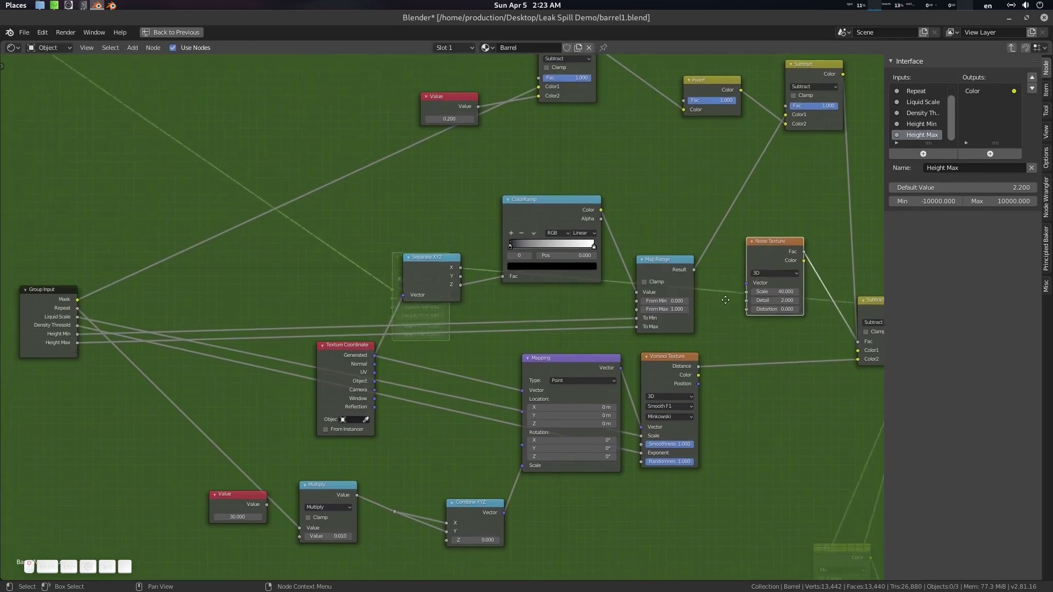
middle_drag(739, 297, 790, 284)
drag(793, 279, 124, 340)
middle_drag(536, 340, 443, 309)
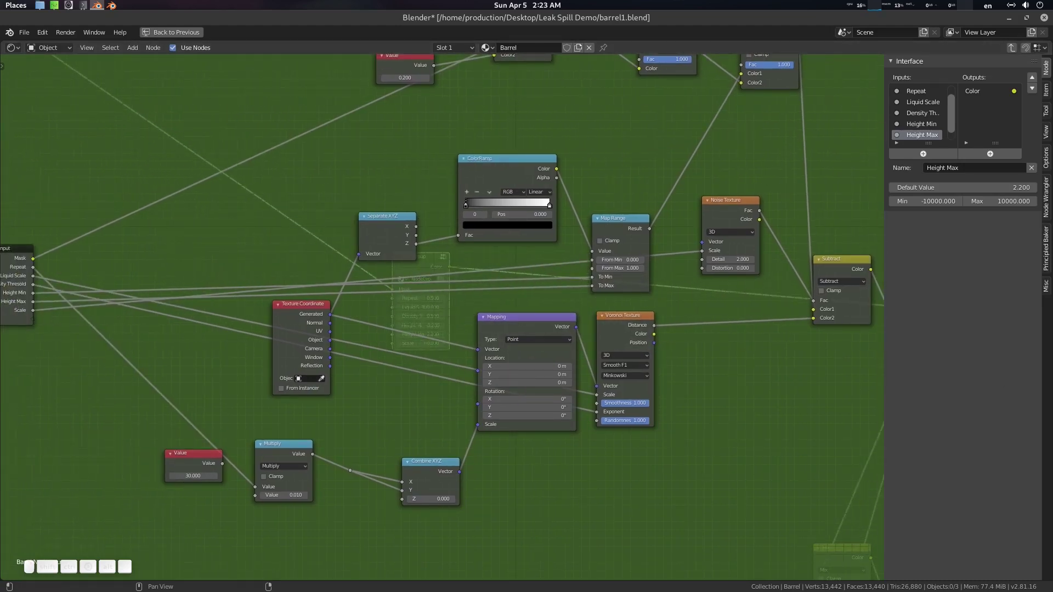
Rename the group input that drives the Noise Texture's Scale to Pattern Break Scale.
scroll(950, 136, down, 1)
click(921, 135)
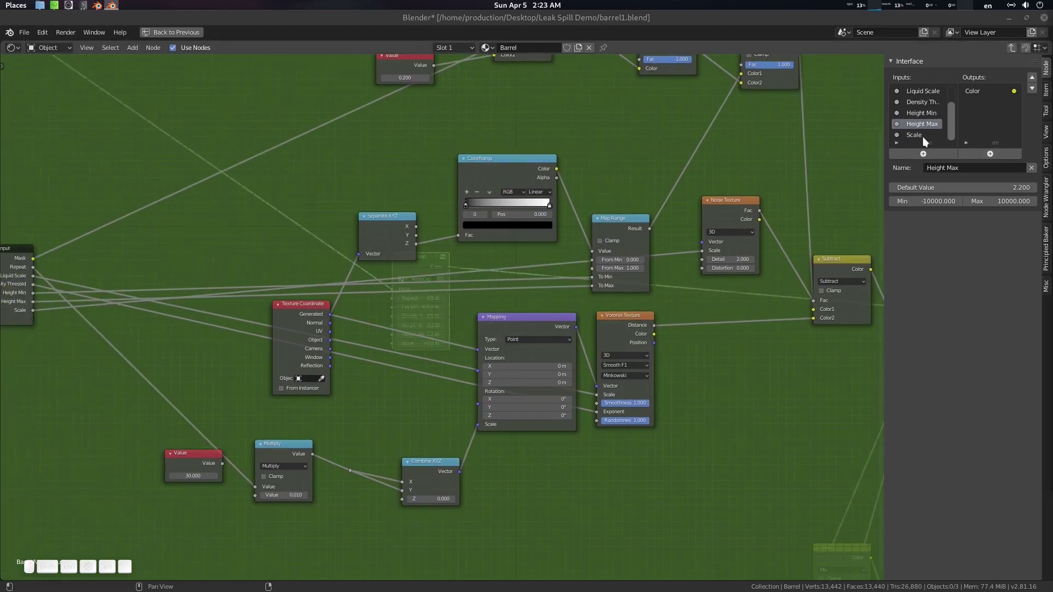
double_click(927, 168)
text(PAtter Scale)
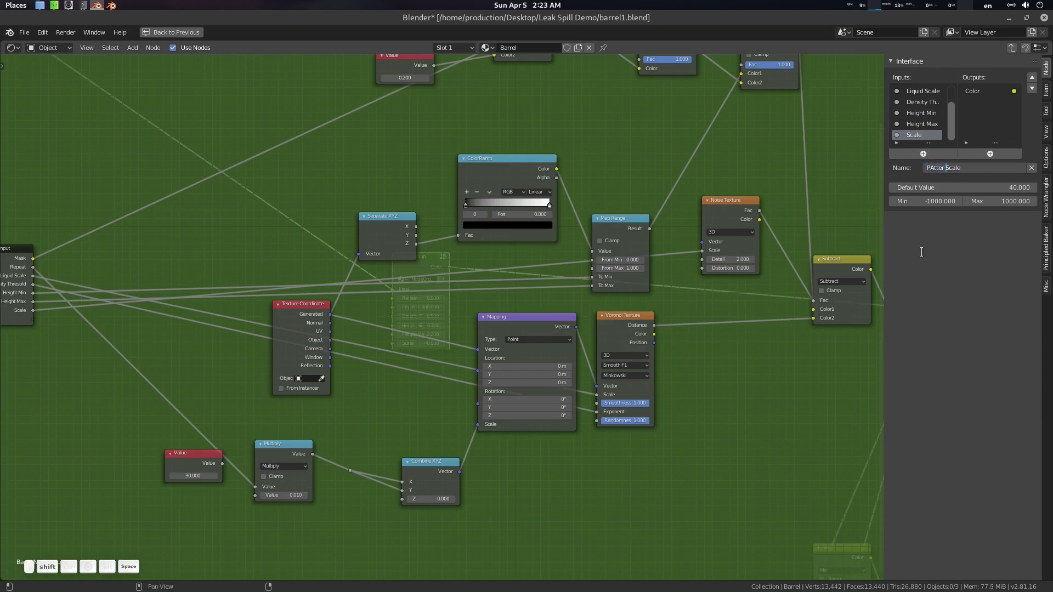
key(Left)
text(n)
key(ctrl+Left)
key(Delete)
text(a)
key(Return)
click(948, 168)
text(Break)
key(Return)
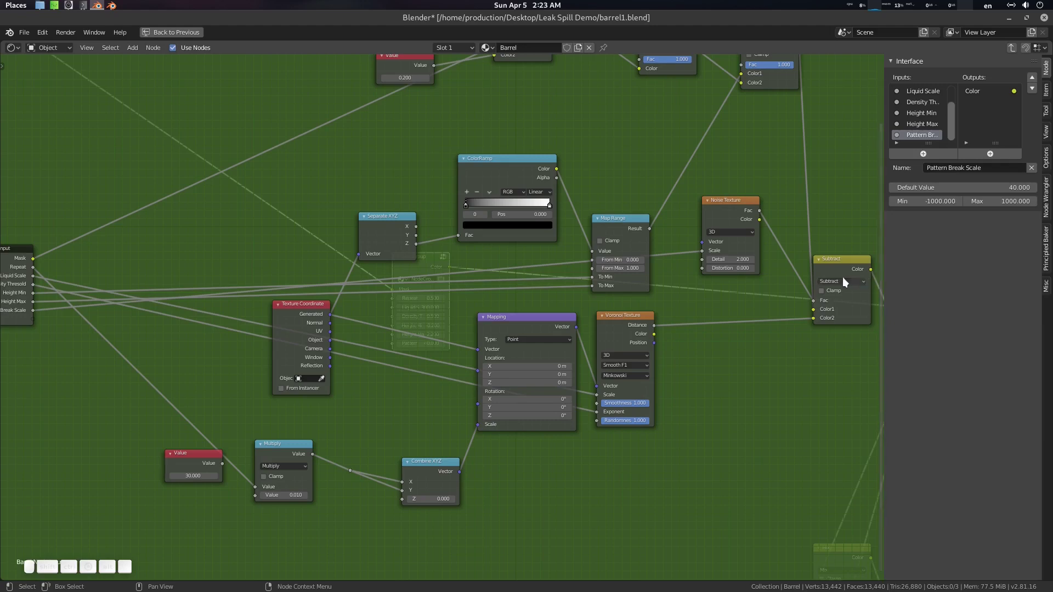
Expose the Fac of the Subtract node after Invert through Group Input and rename the new group input to Mask Influence.
middle_drag(562, 241, 611, 311)
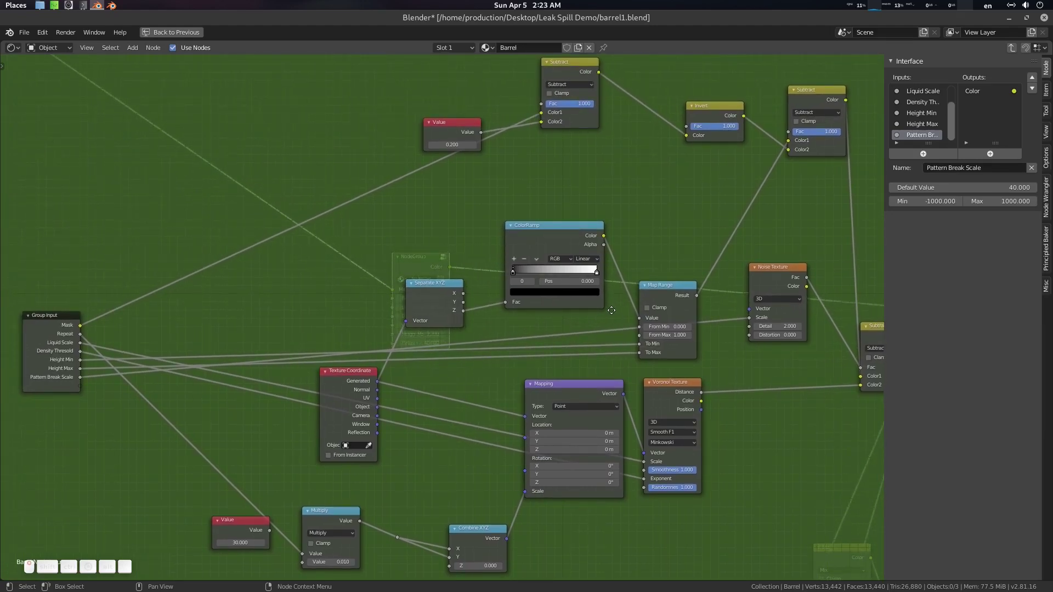
scroll(568, 312, down, 2)
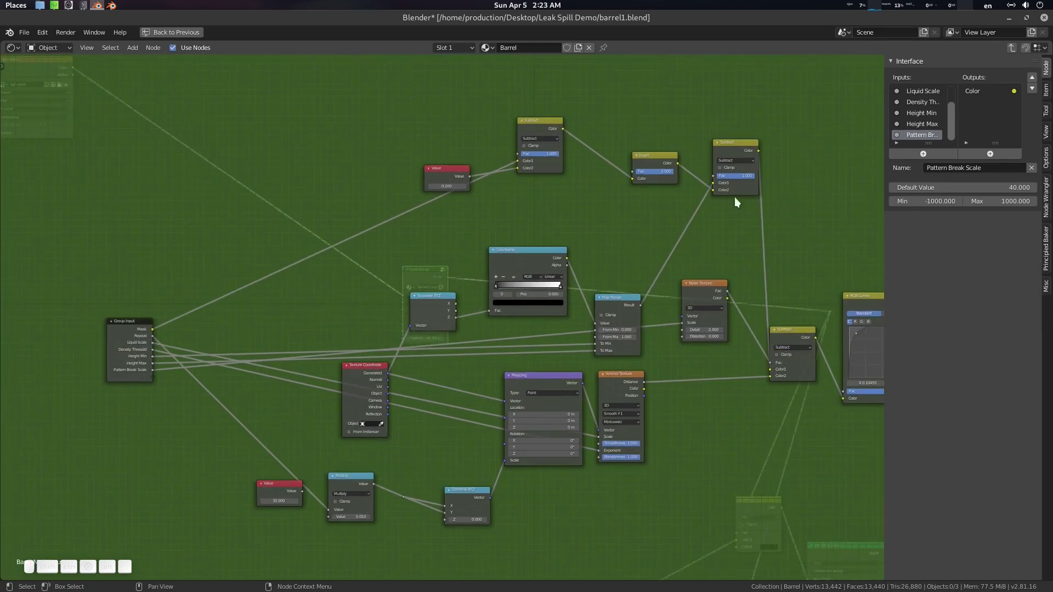
mouse_move(763, 232)
middle_down()
mouse_move(670, 214)
mouse_move(753, 220)
middle_up()
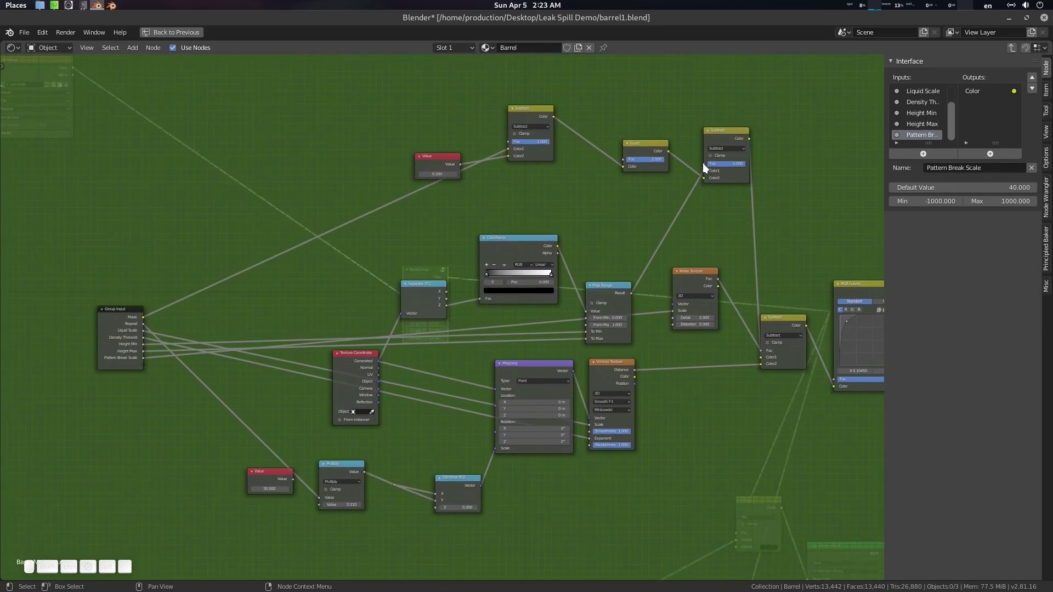
drag(702, 163, 144, 366)
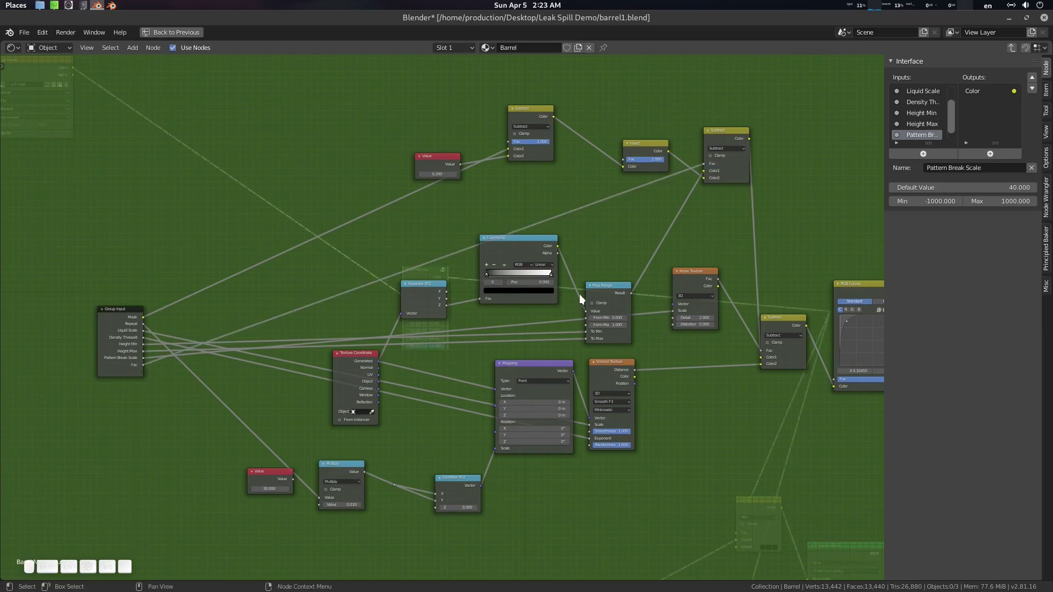
click(974, 168)
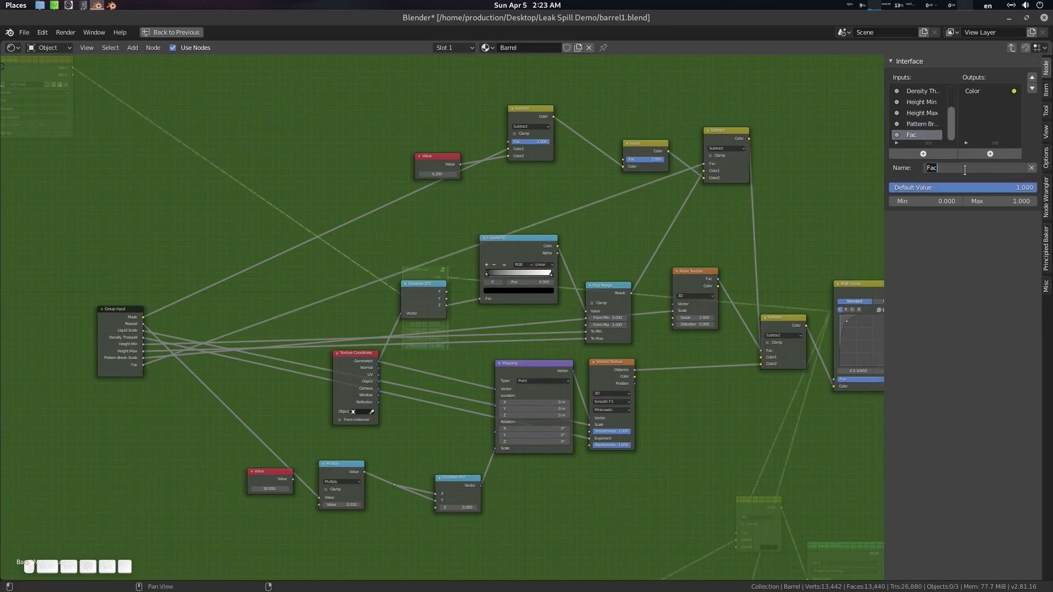
text(MAsk Influence)
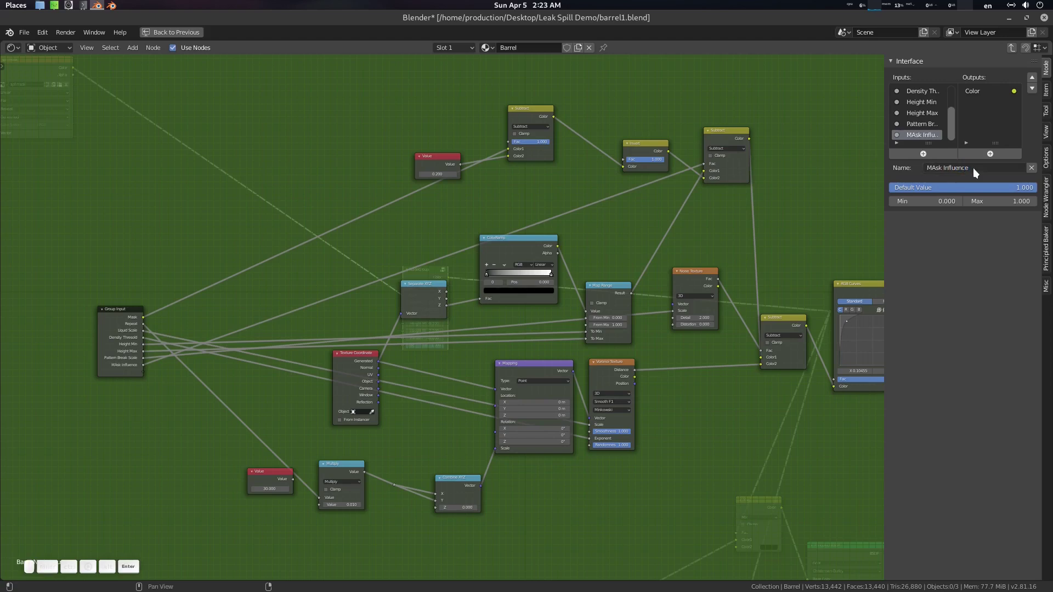
key(Return)
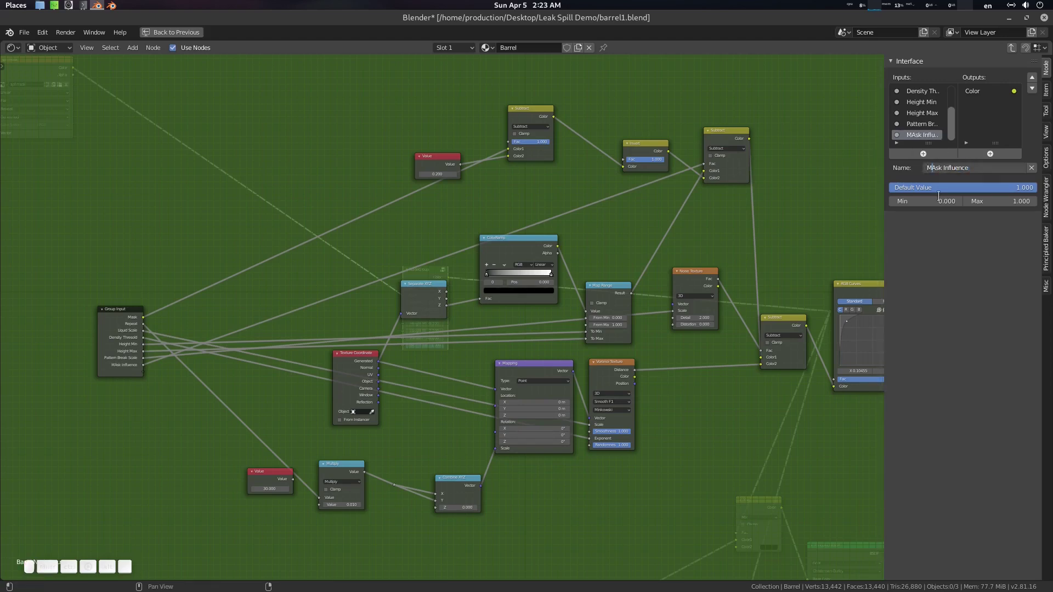
text(a)
key(Delete)
key(Return)
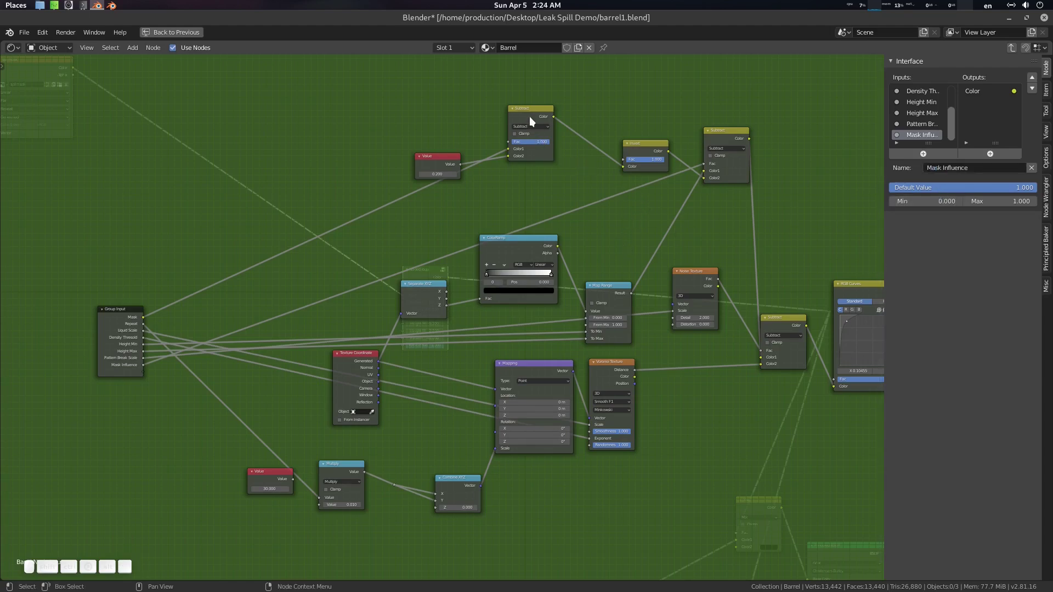
Move the 0.200 Value node down below the first Subtract node.
mouse_move(529, 116)
mouse_down()
mouse_move(528, 104)
mouse_move(540, 107)
mouse_up()
middle_drag(514, 172, 538, 194)
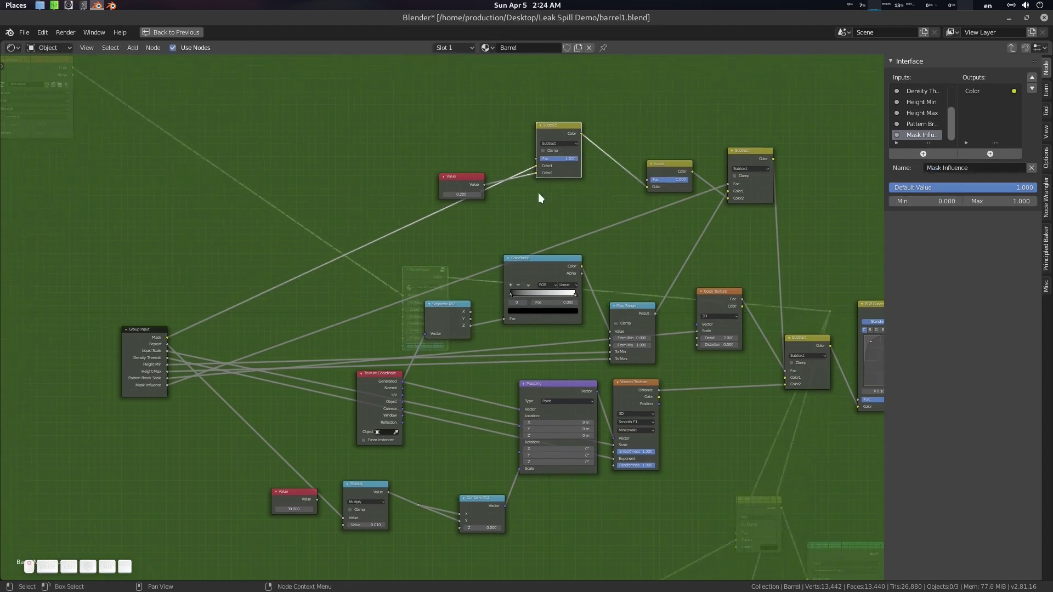
drag(466, 173, 488, 214)
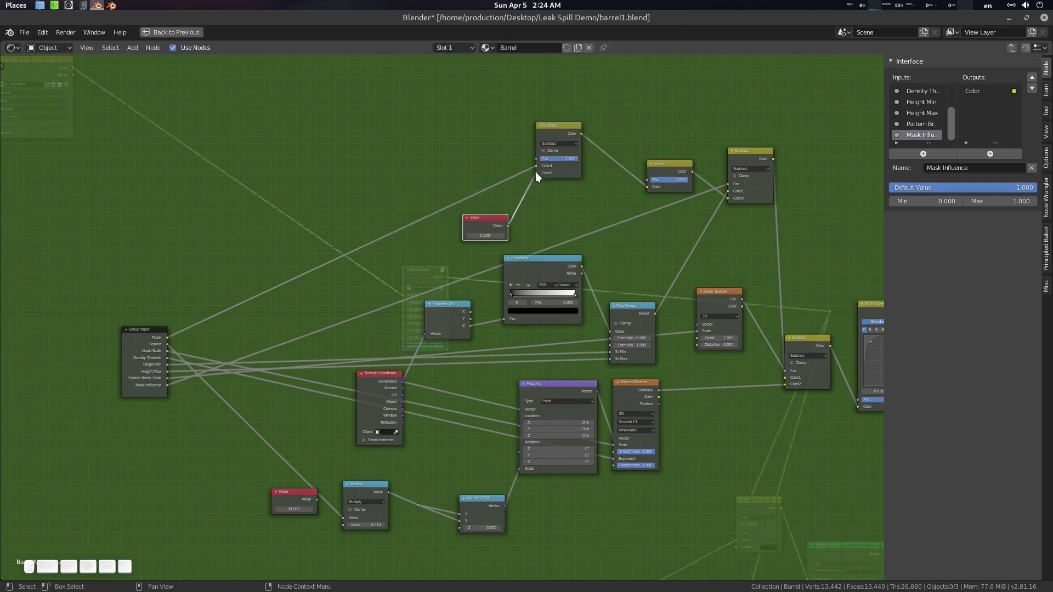
Replace the Value node's link into the first Subtract node's Color2 with a new group input created from the Invert node's Fac.
drag(535, 173, 569, 196)
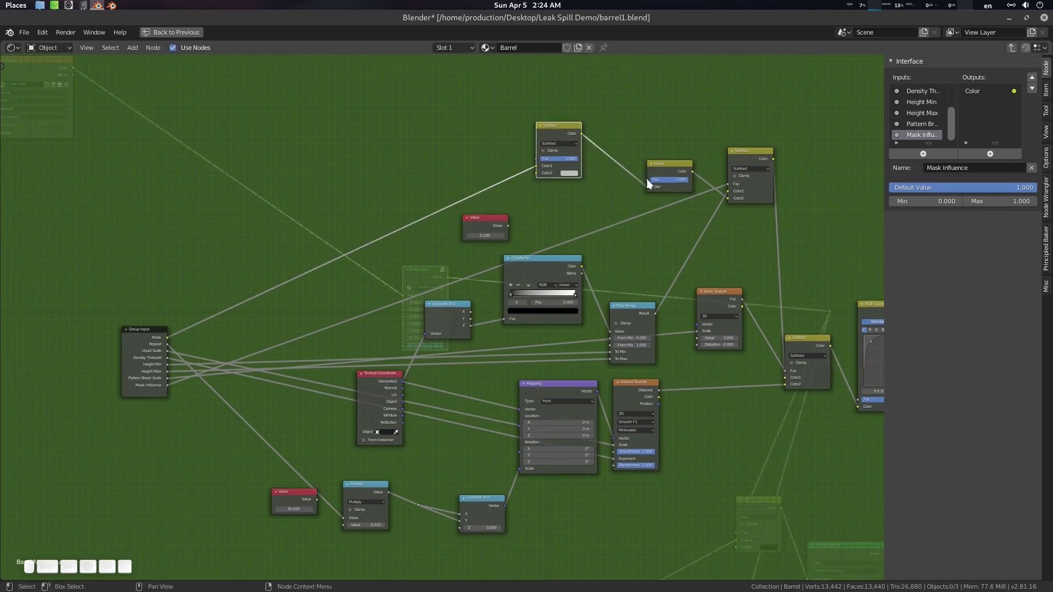
drag(649, 180, 166, 390)
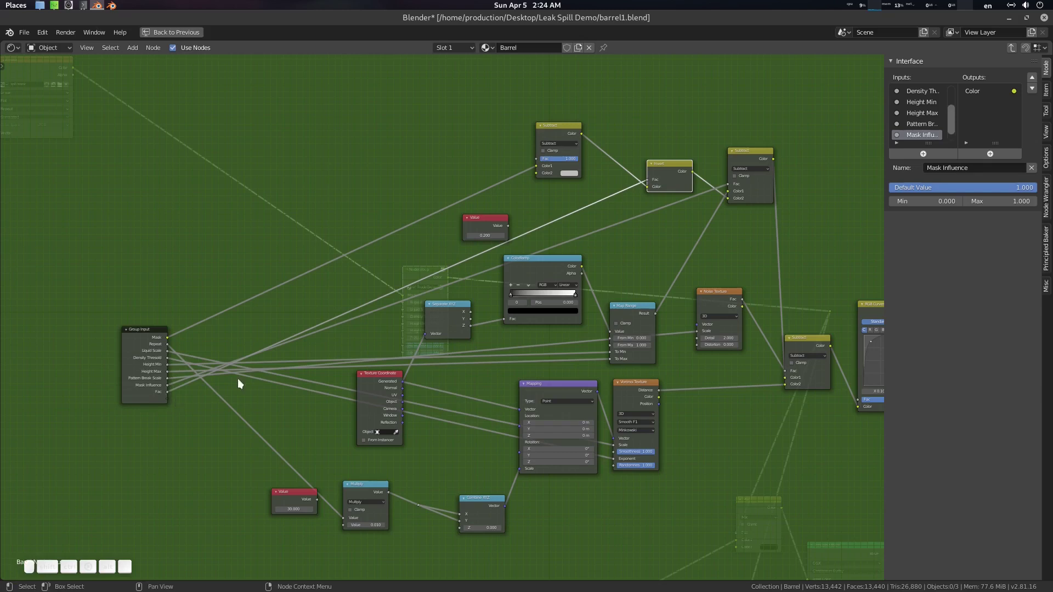
drag(645, 179, 169, 391)
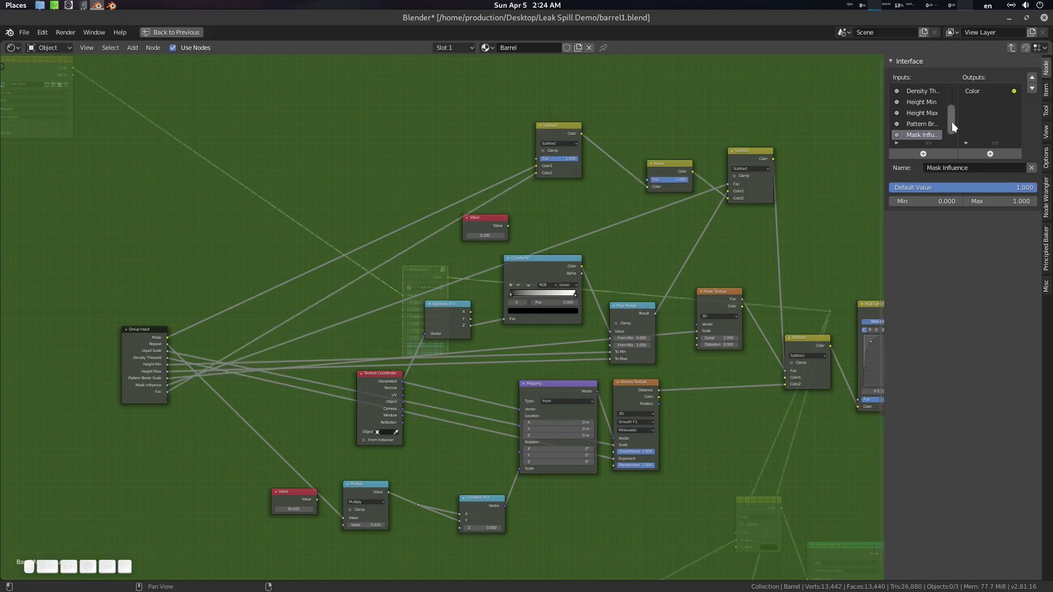
Rename the new Fac group input to Mask Density.
scroll(930, 129, down, 1)
click(917, 134)
click(958, 167)
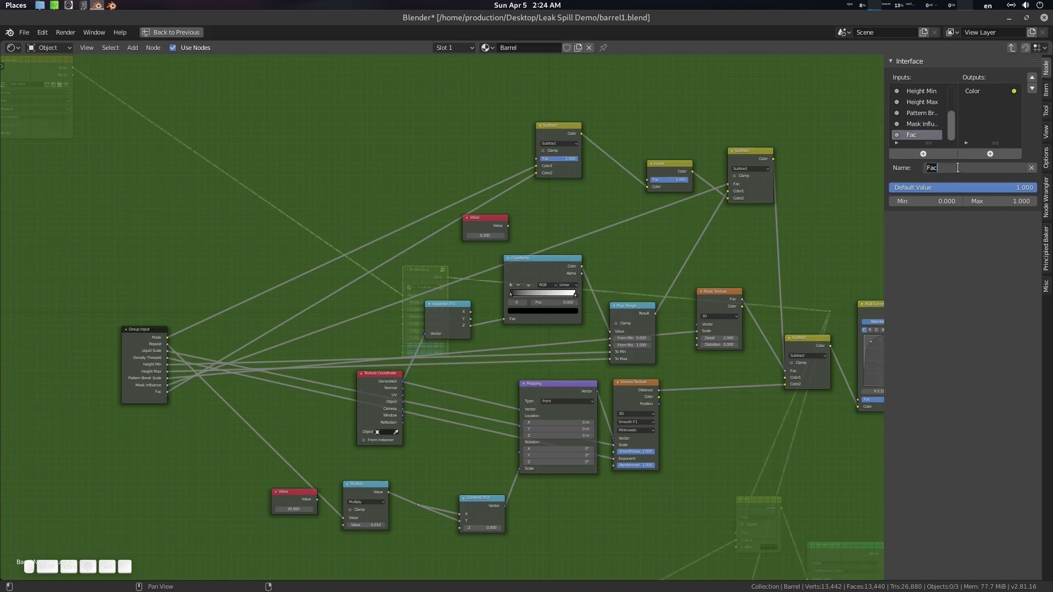
text(Mask Density)
key(Return)
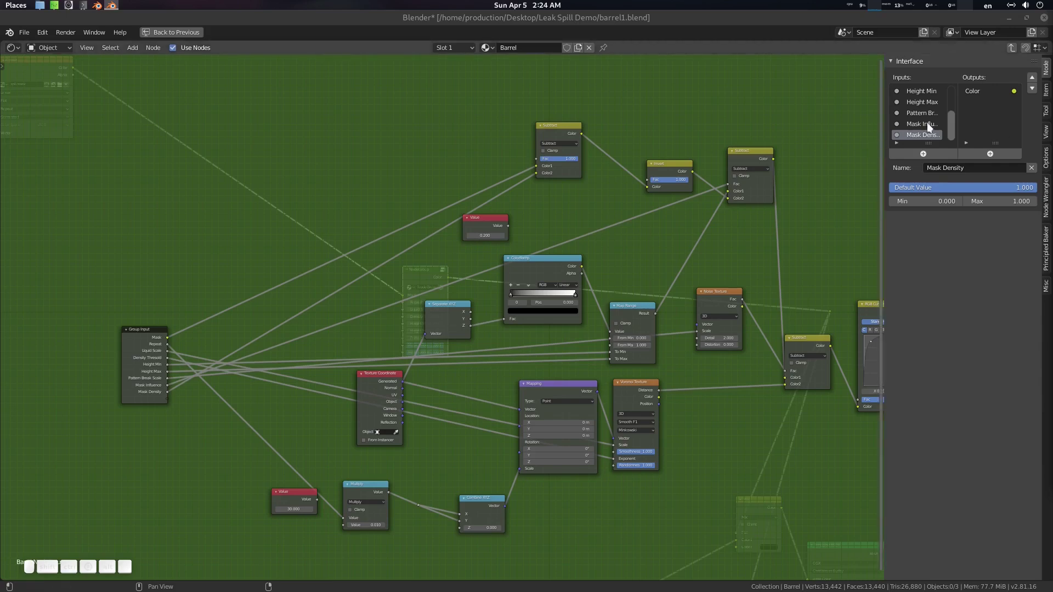
Move the Mask group input down the input list to sit directly above Mask Influence.
scroll(936, 106, up, 4)
click(916, 91)
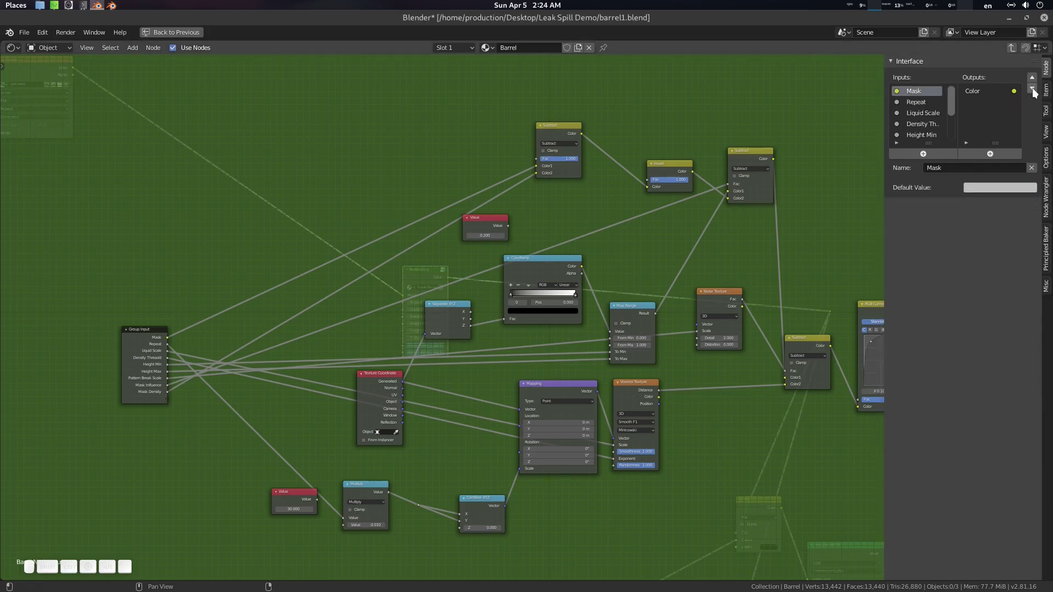
click(1031, 88)
click(1032, 88)
click(1032, 88)
click(1032, 88)
click(1032, 88)
click(1031, 88)
click(1031, 88)
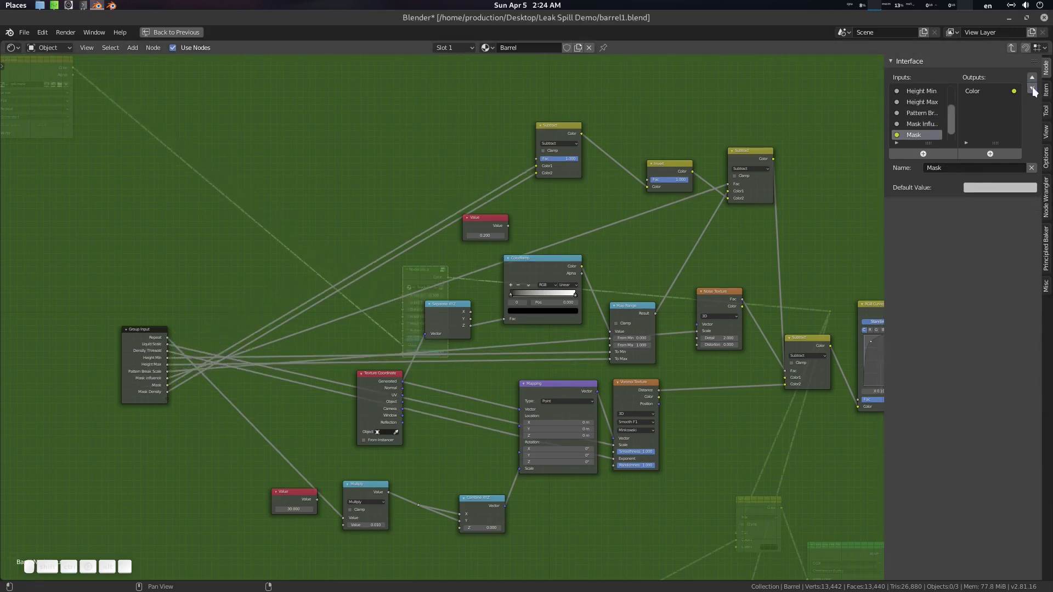
click(1032, 78)
Set the default colour of the Mask group input to black.
middle_drag(663, 262, 676, 257)
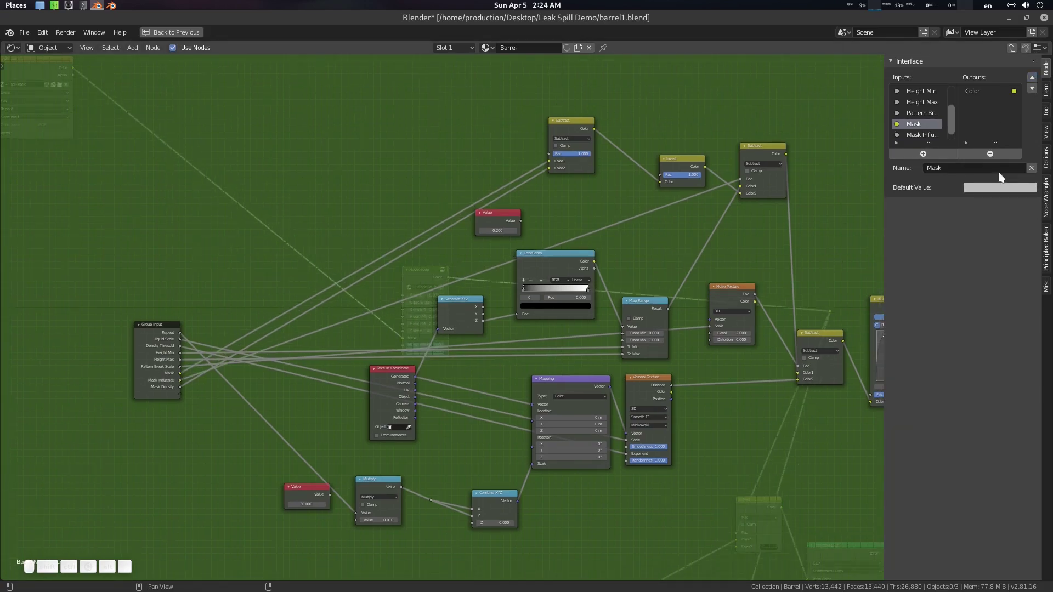
click(1004, 188)
drag(1028, 212, 1029, 279)
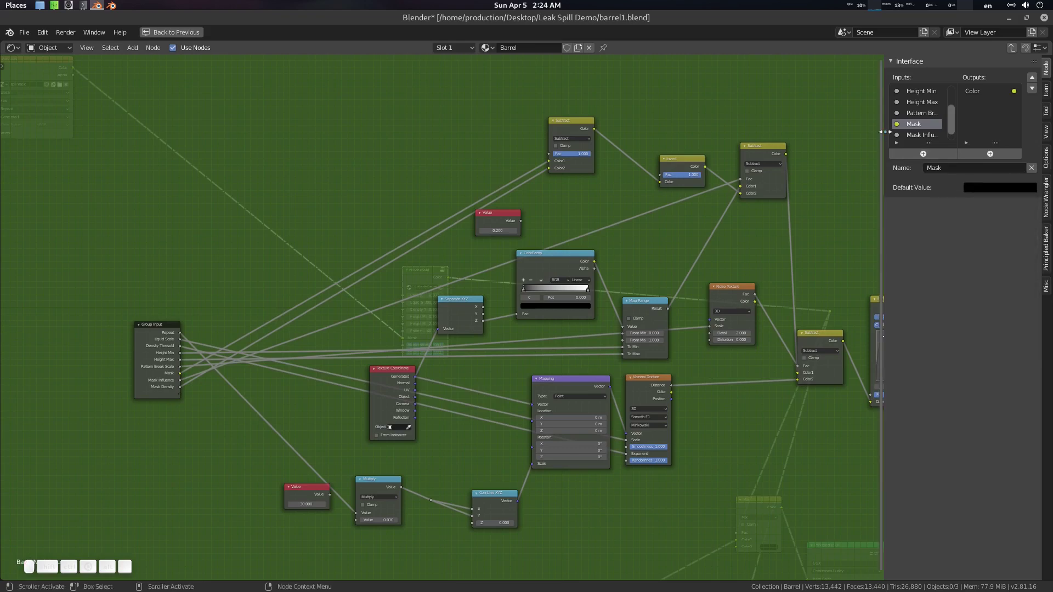
Set the default value of the Repeat group input.
scroll(913, 109, up, 3)
click(917, 92)
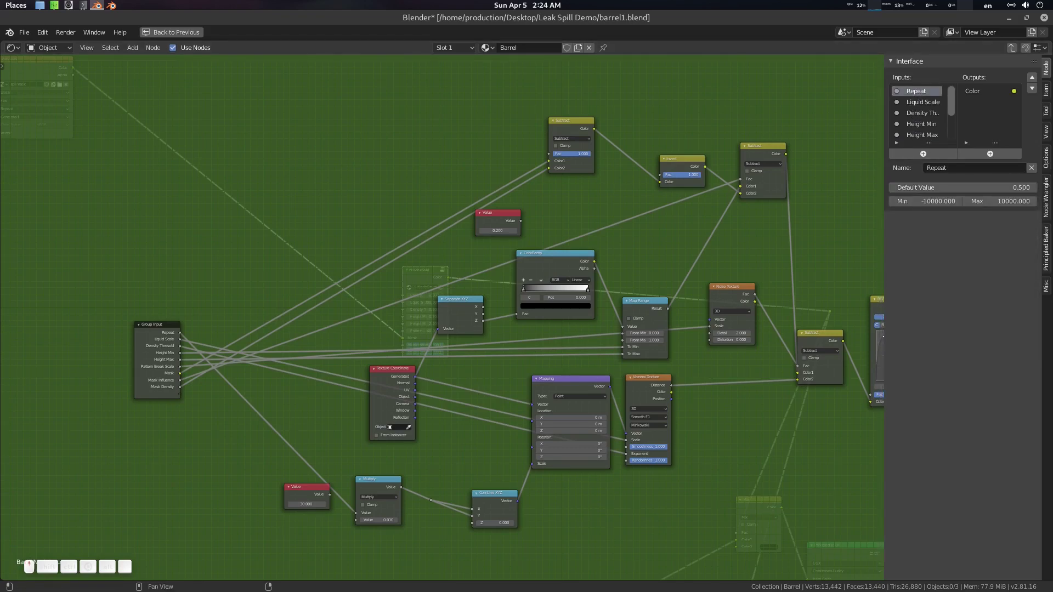
click(1014, 187)
key(Return)
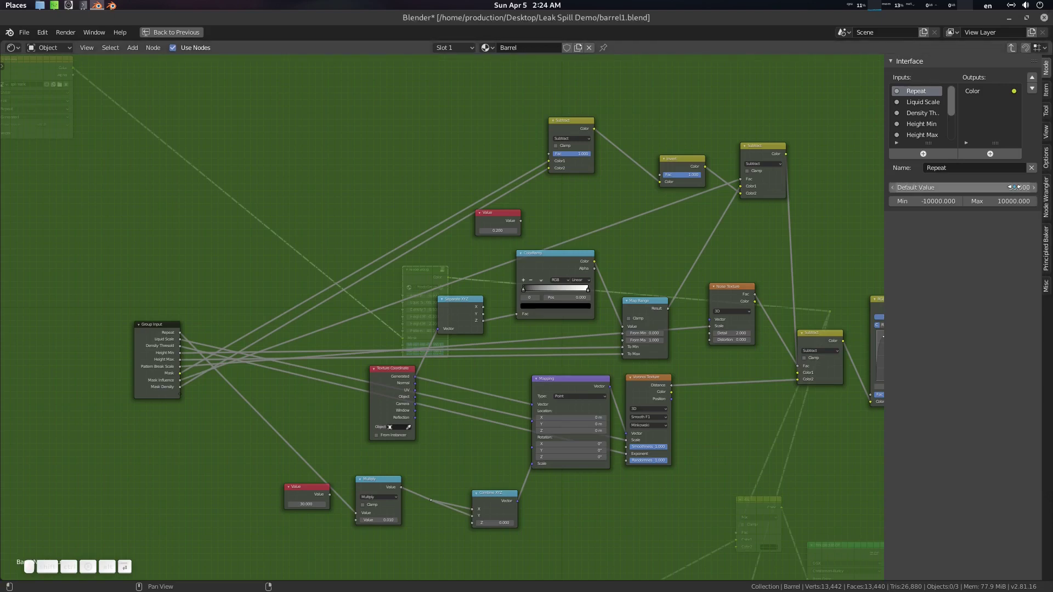
Check the Liquid Scale and Density Thresold group inputs, and set the Height Min default value to -1.
click(926, 102)
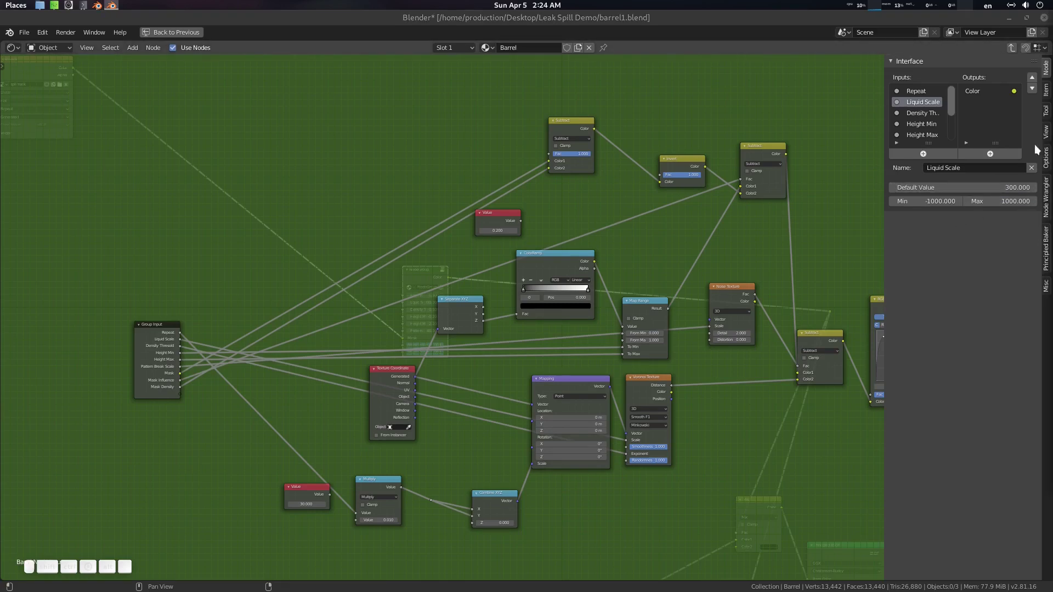
click(931, 113)
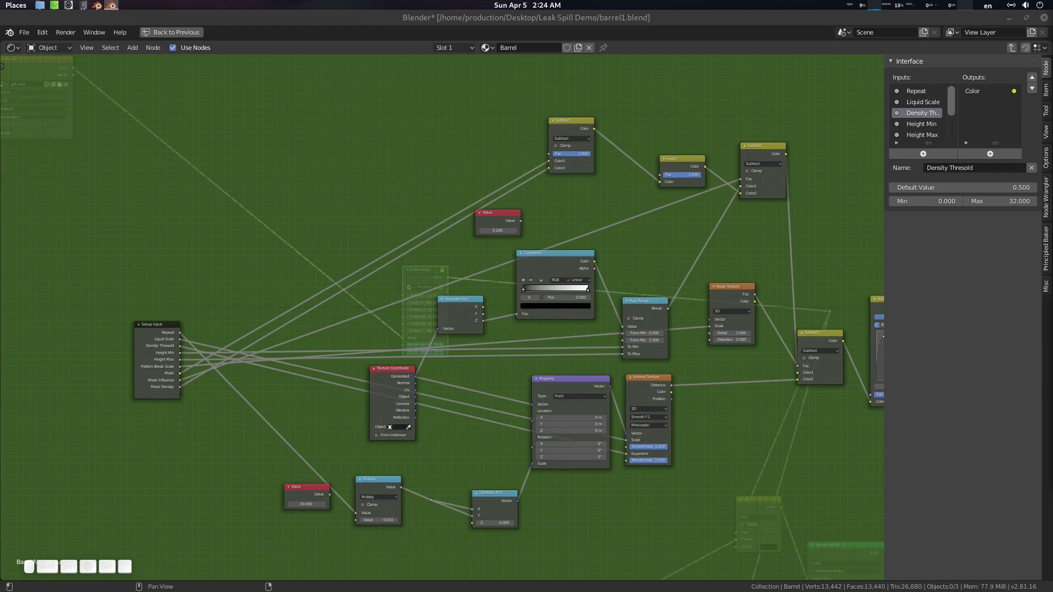
click(922, 124)
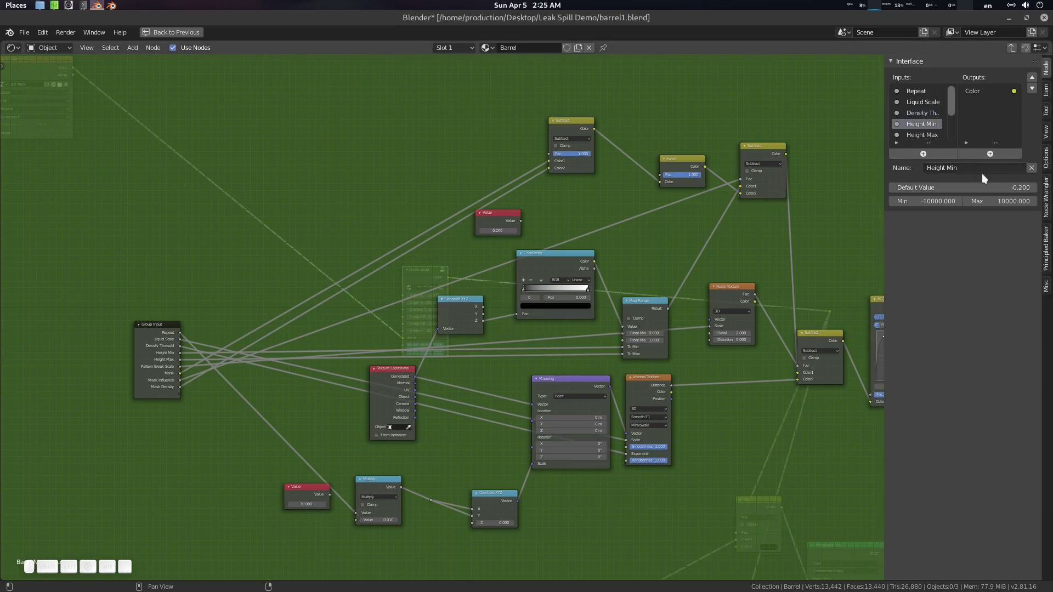
click(987, 187)
text(-1)
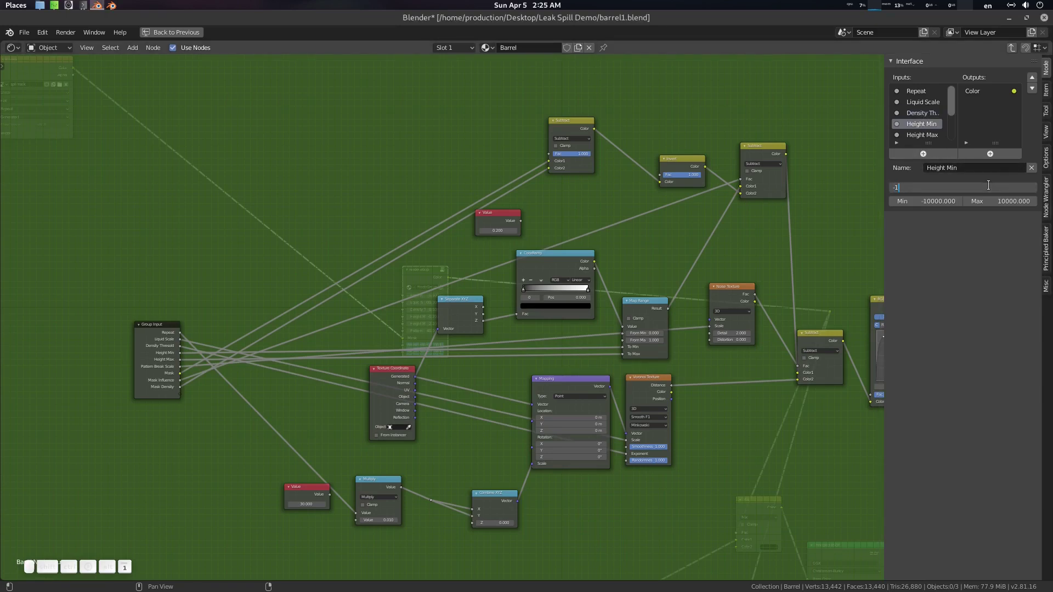
key(Return)
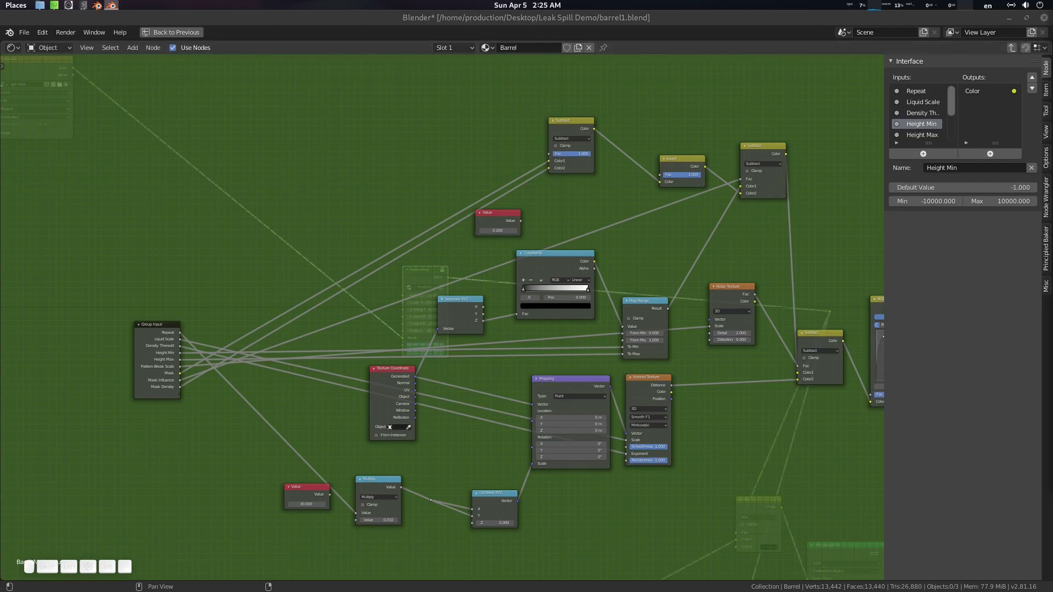
Set the default value of the Height Max group input to 4.
click(938, 135)
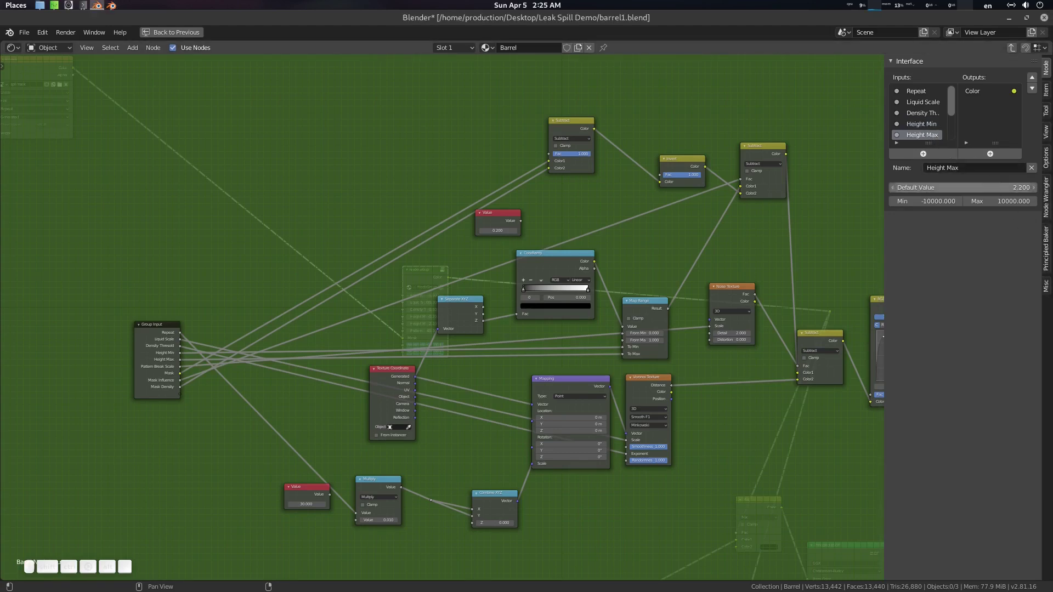
click(962, 187)
text(4)
key(Return)
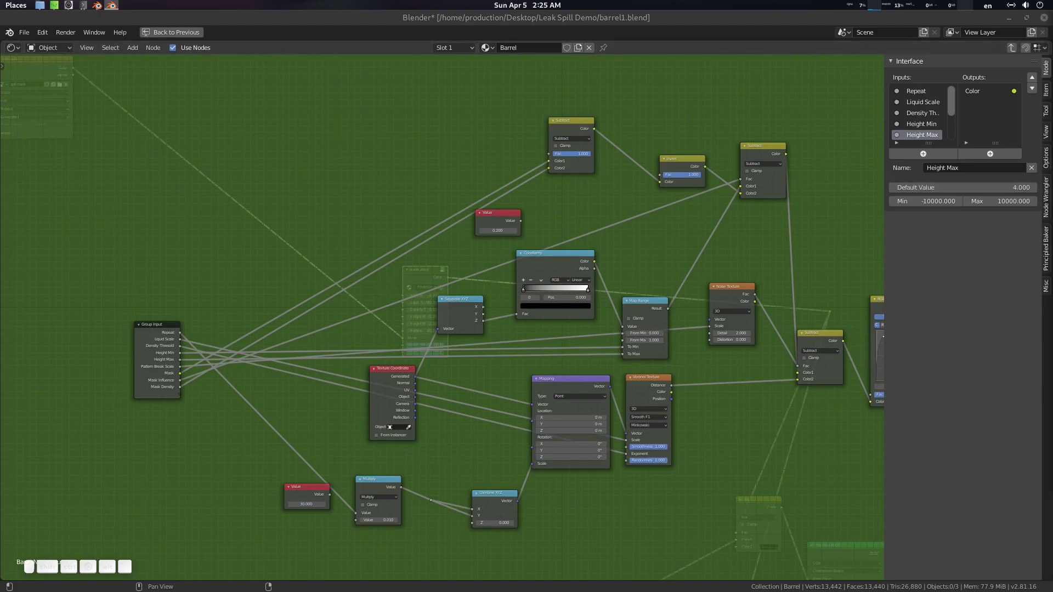
Check the Pattern Break Scale group input, and set the Mask Influence default value to 0.
scroll(928, 130, down, 1)
click(930, 136)
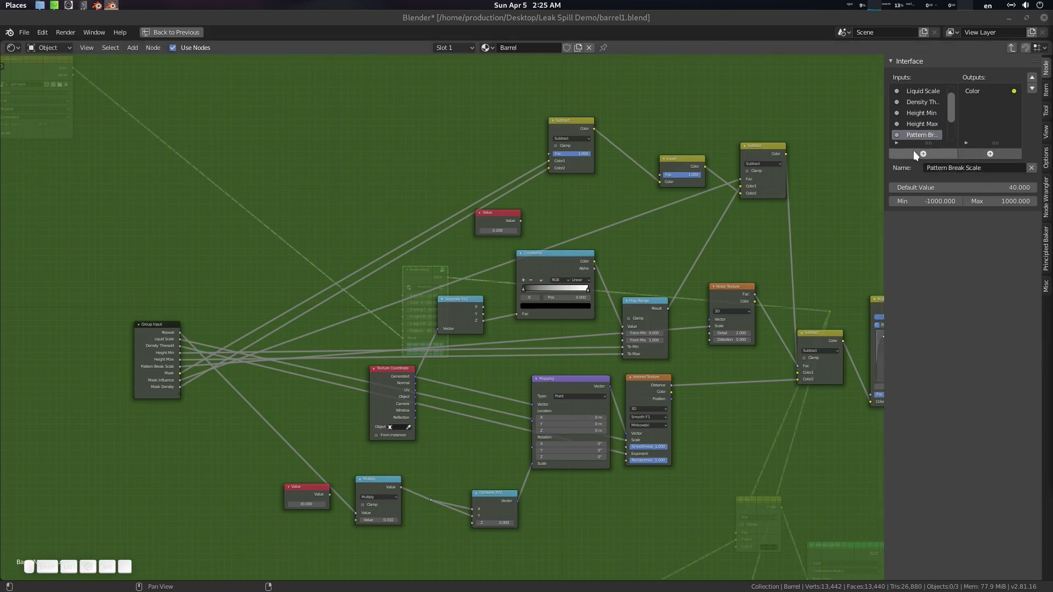
ctrl+scroll(905, 126, down, 2)
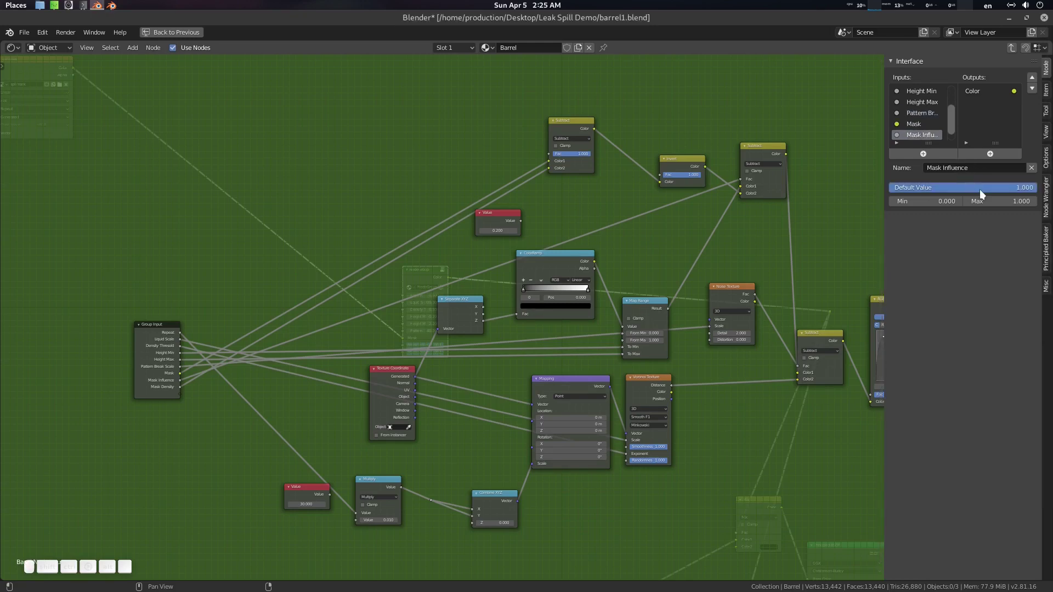
drag(979, 189, 889, 189)
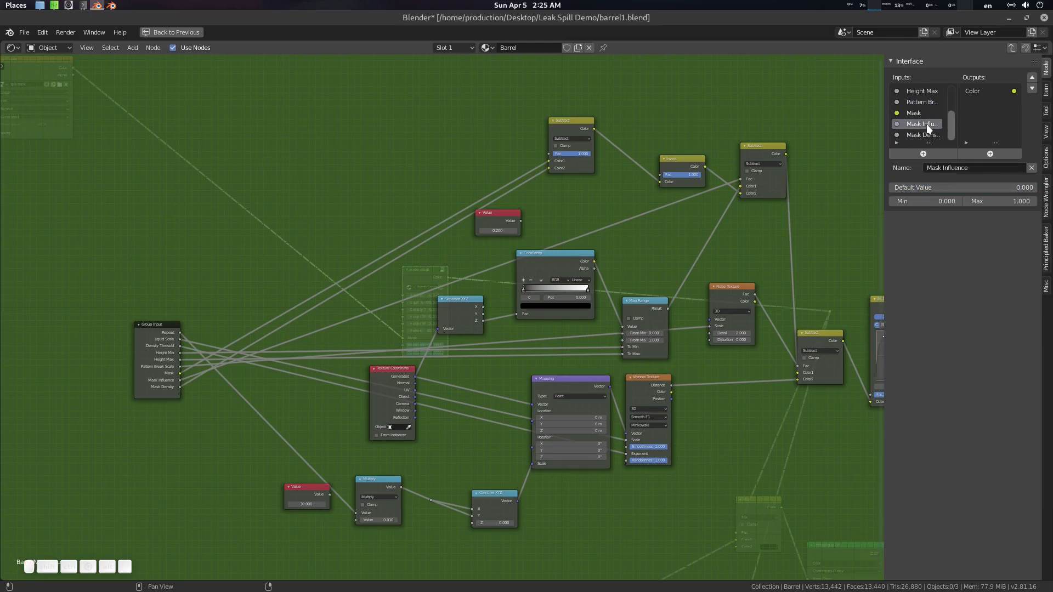
Set the Mask Density group input's default value to 0, with a minimum of -10 and a maximum of 10.
ctrl+scroll(920, 132, down, 1)
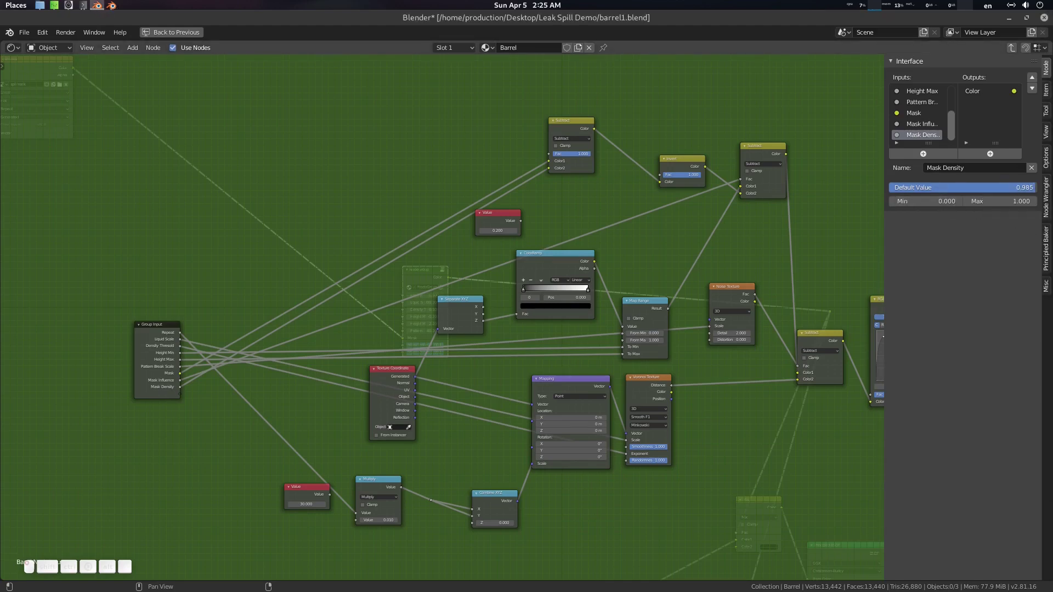
key(BackSpace)
click(937, 201)
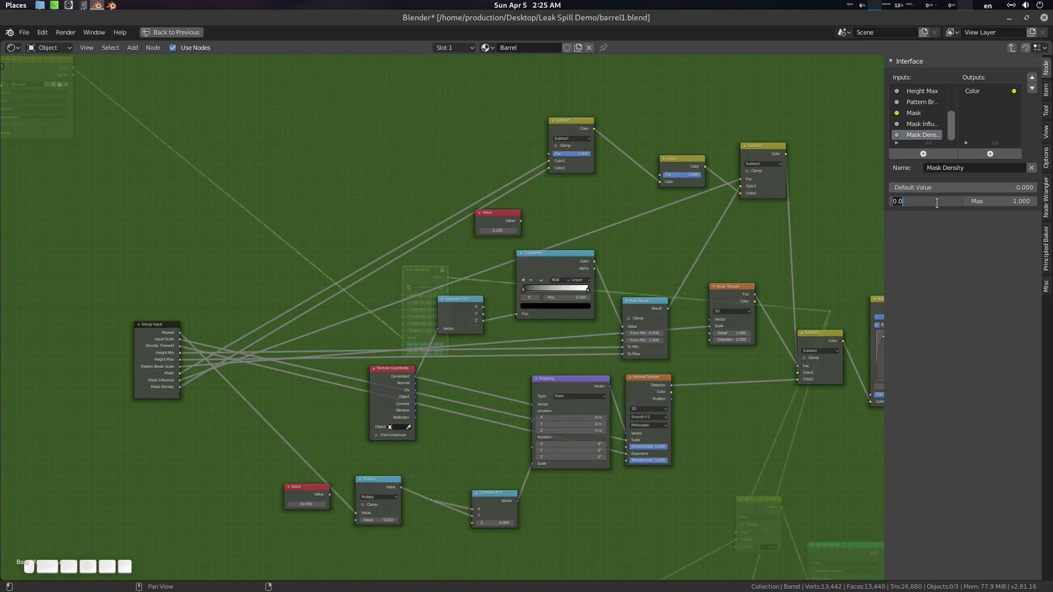
text(-1100)
key(Return)
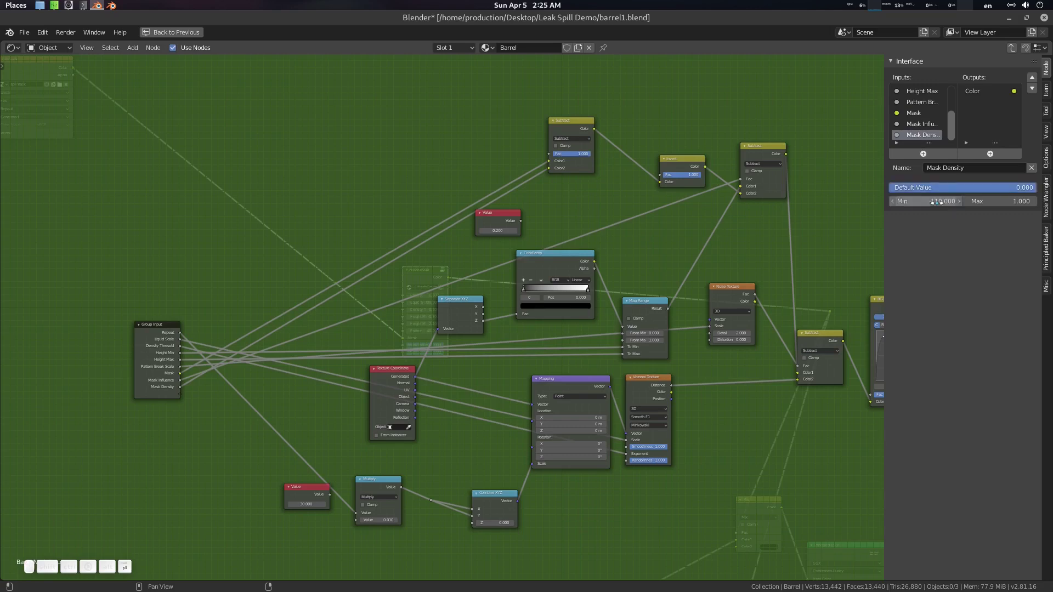
click(936, 203)
text(-10)
key(Tab)
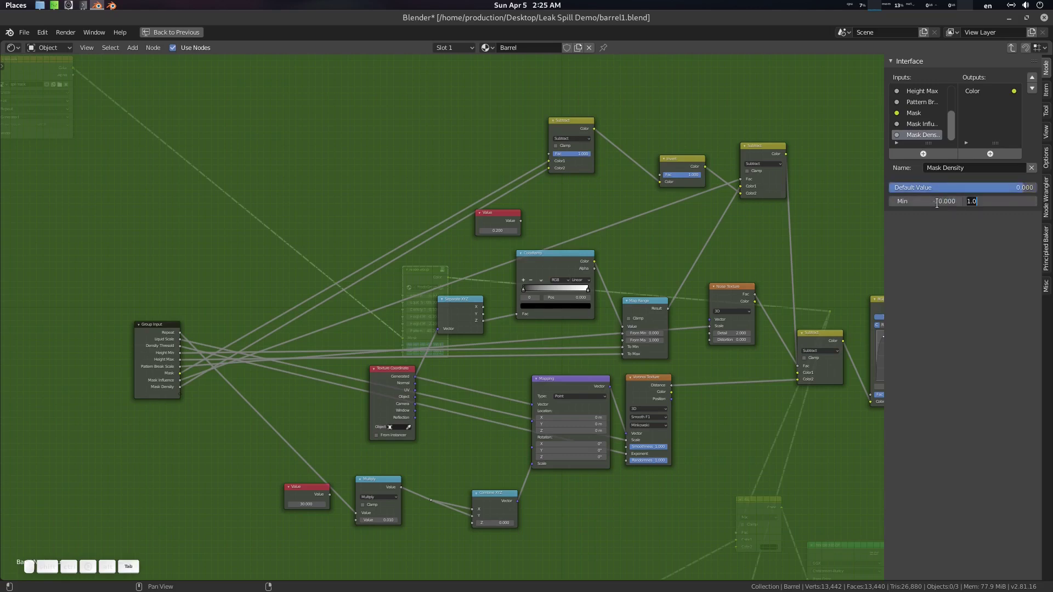
text(10)
key(Return)
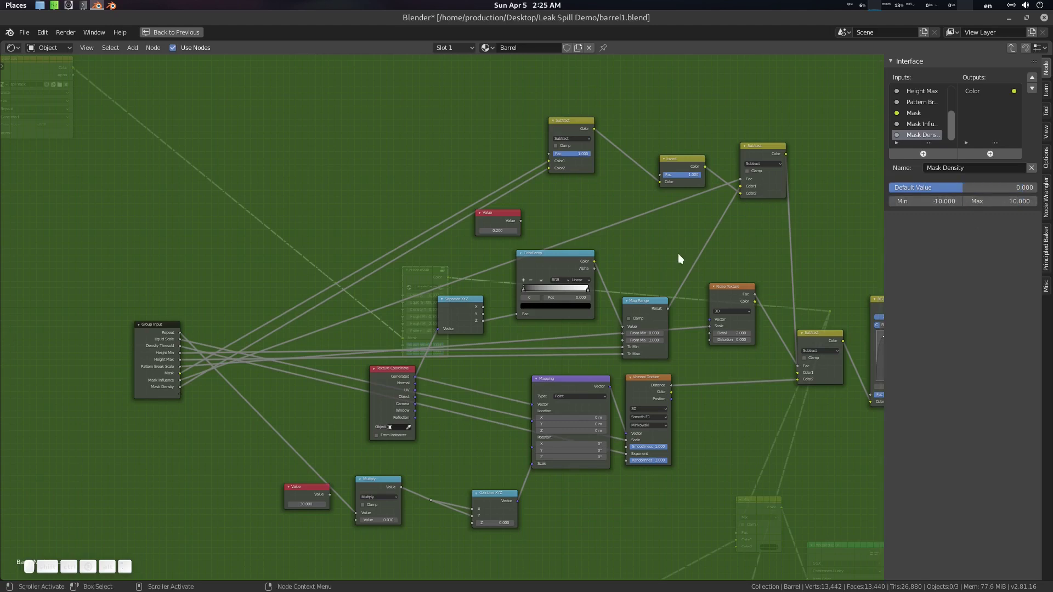
Leave the node group, return to the full workspace layout and preview the group node's Color output on the barrel.
middle_drag(294, 309, 462, 294)
key(Tab)
key(ctrl+space)
scroll(785, 307, up, 8)
middle_drag(715, 257, 541, 237)
drag(680, 217, 774, 244)
ctrl+shift+click(739, 226)
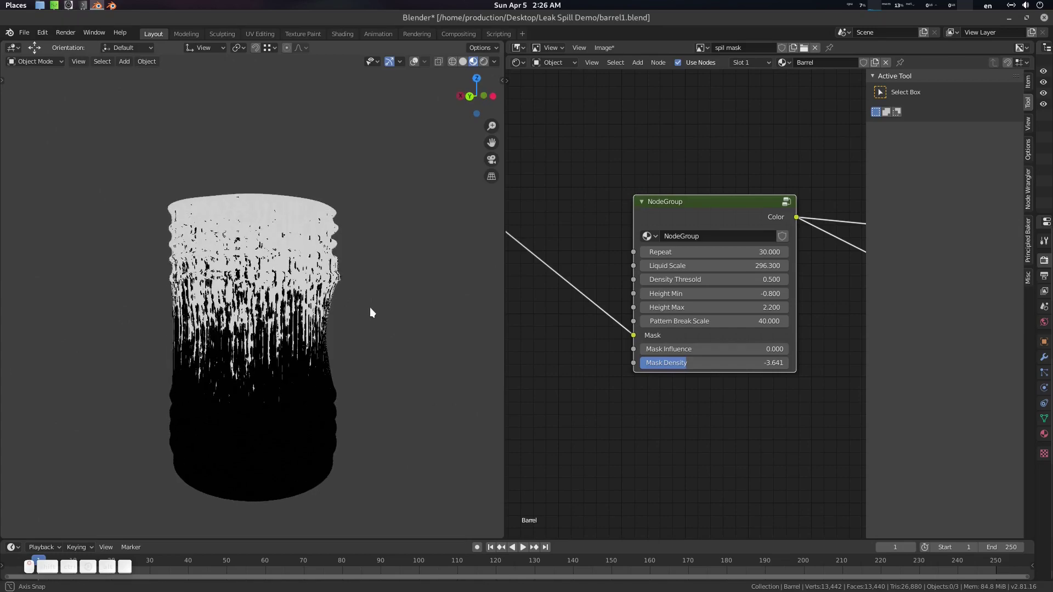
scroll(370, 307, down, 3)
middle_drag(369, 307, 357, 324)
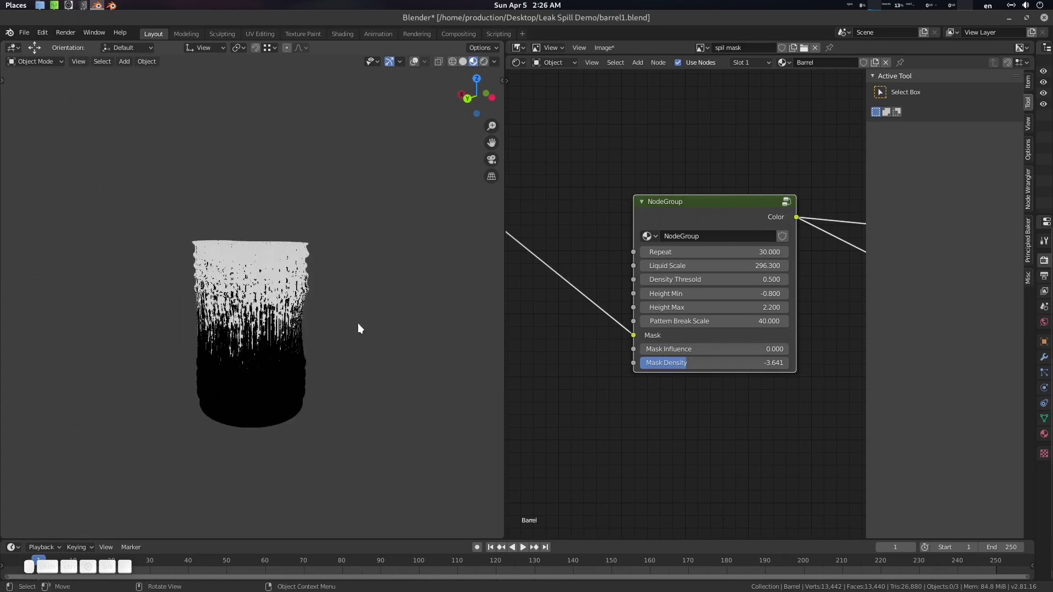